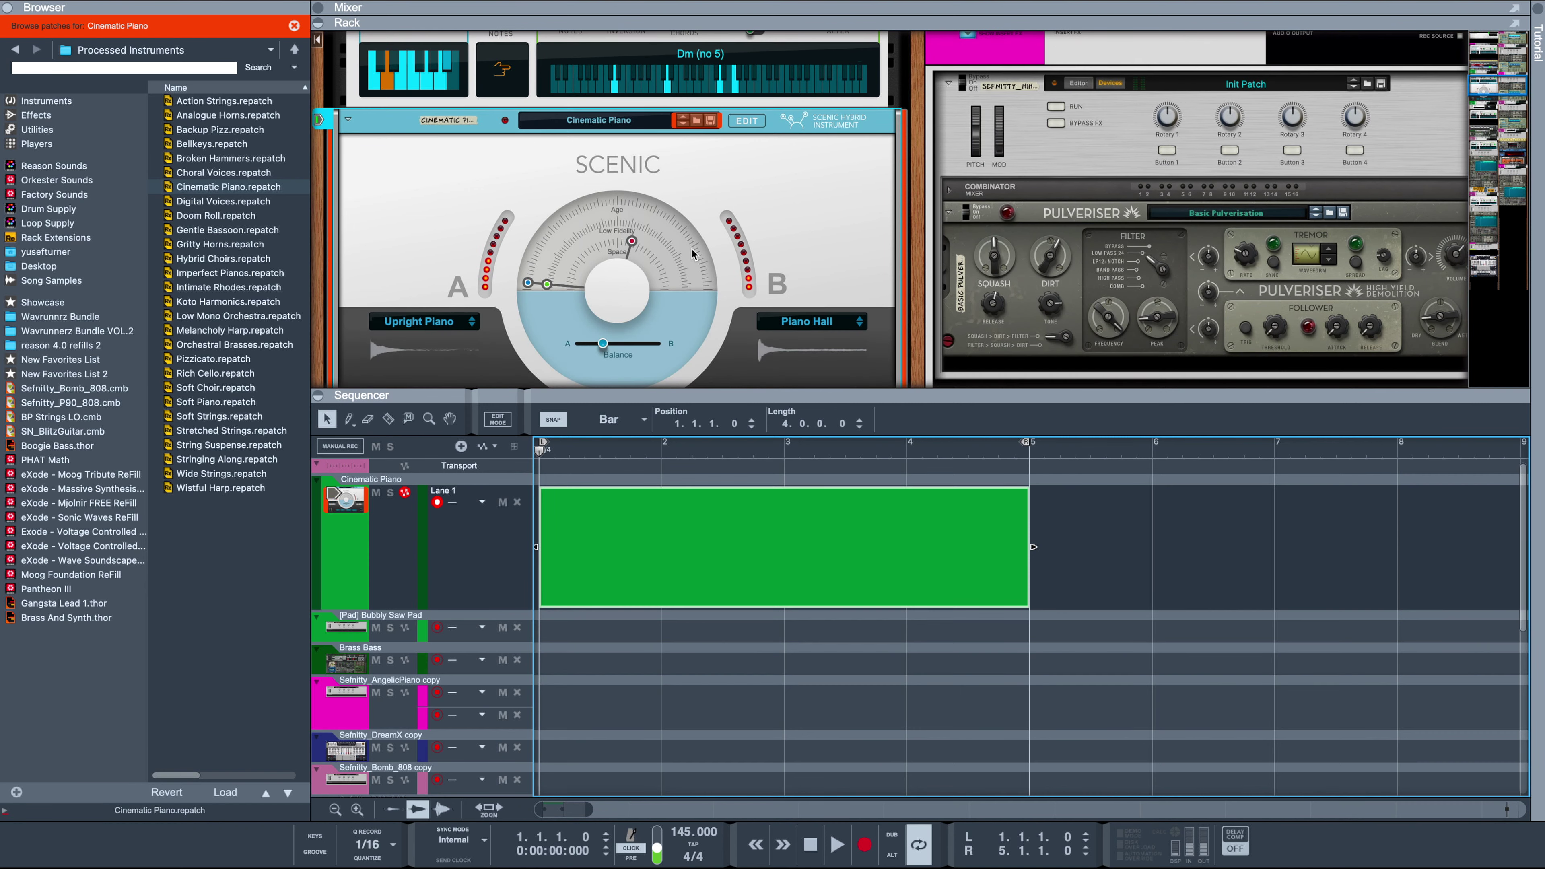
Load the Sefnitty_Chucky Guitar patch from the Wavrunnrz Bundle's SN_Guitar Combinators folder in place of Cinematic Piano.
scroll(730, 193, up, 4)
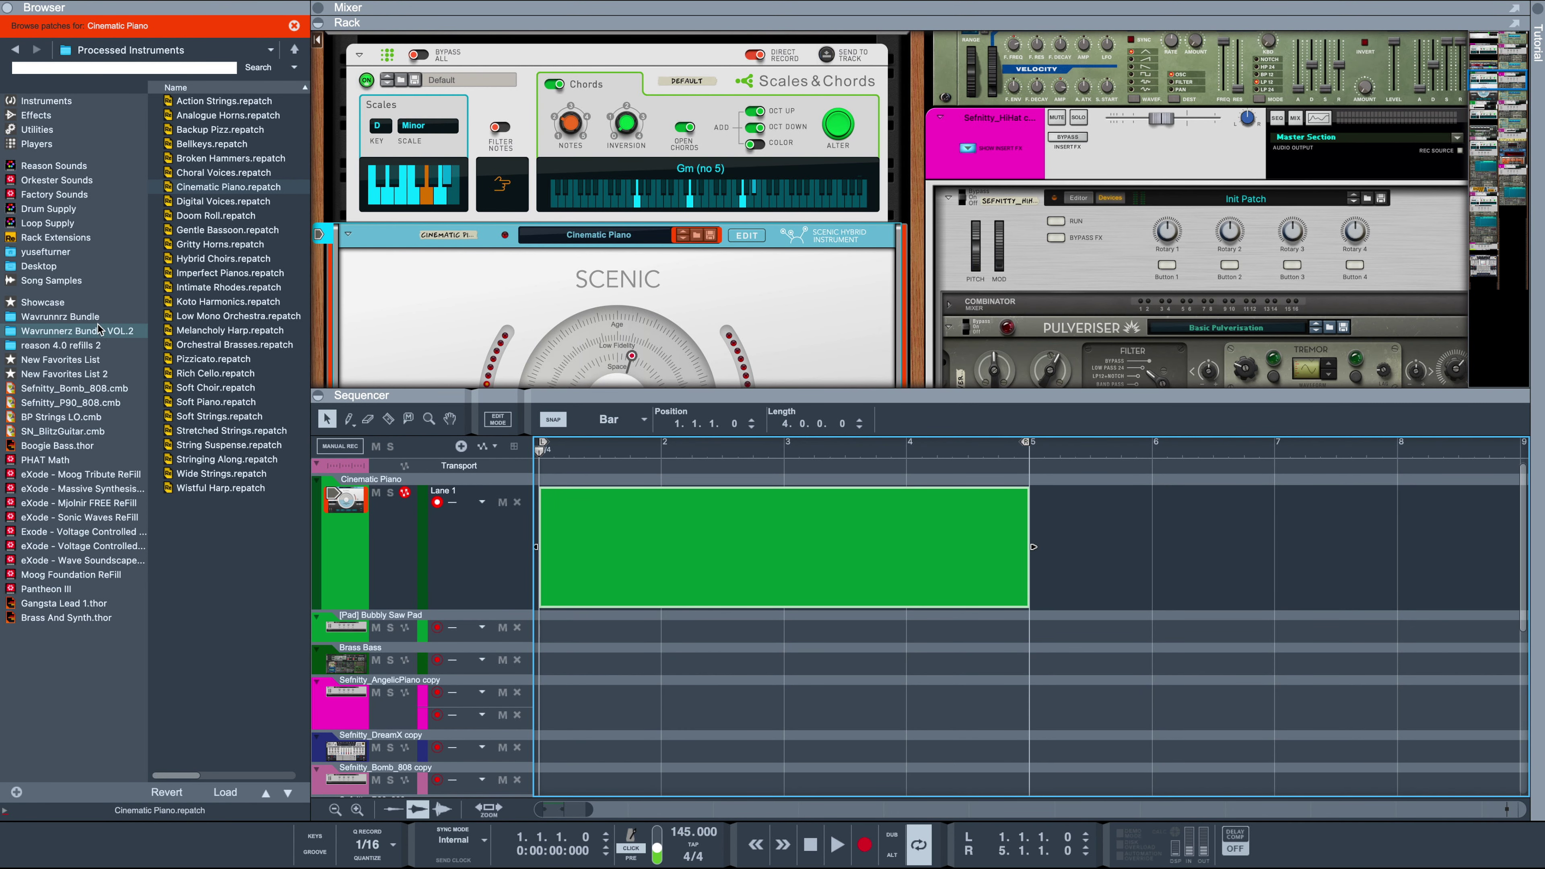
click(86, 322)
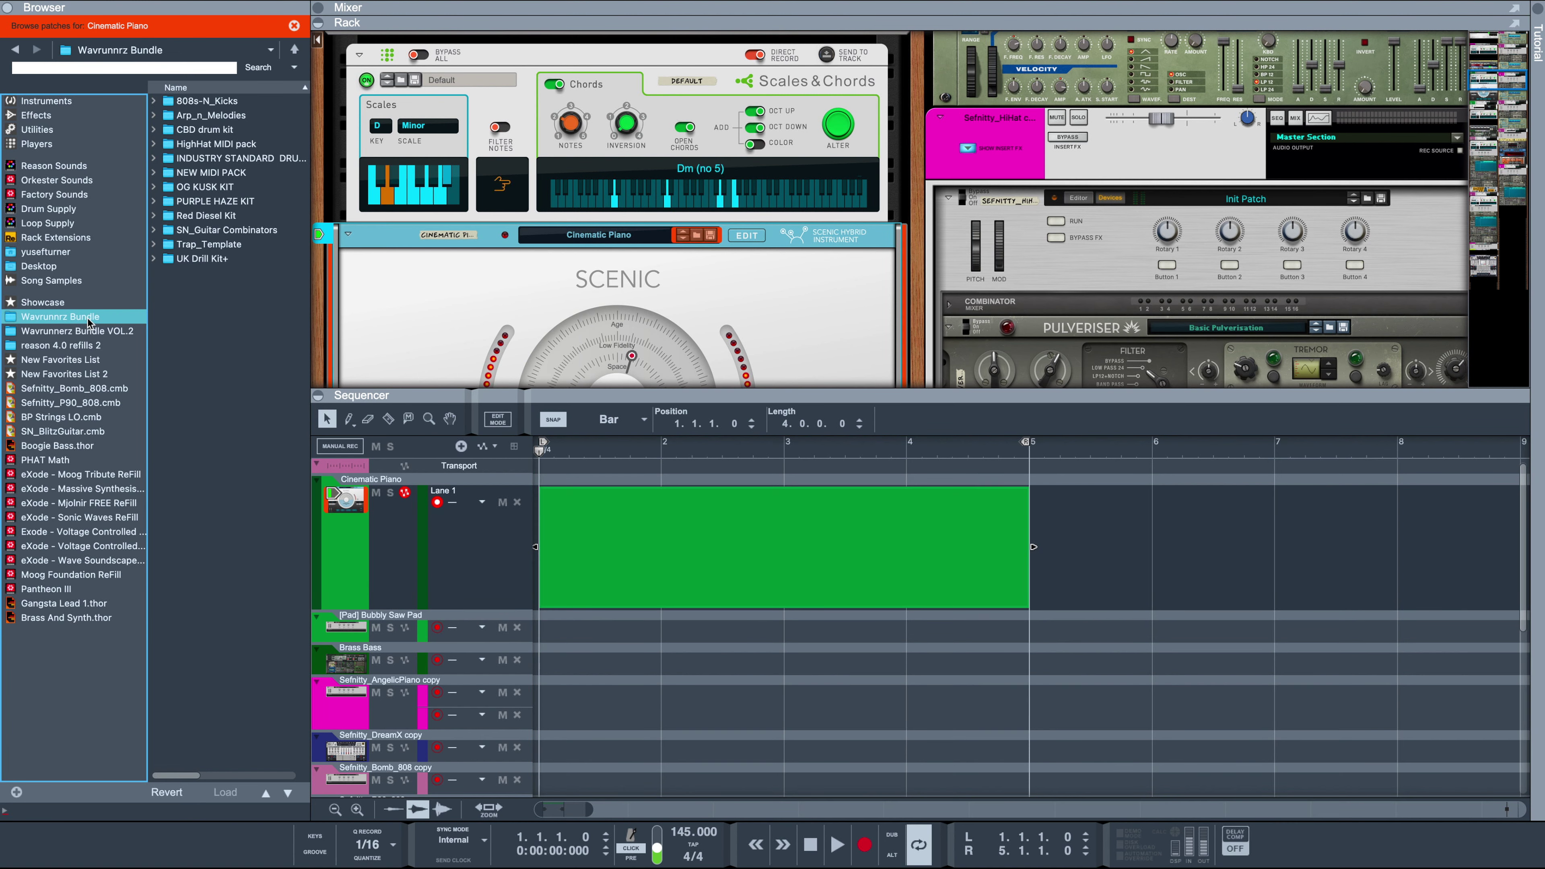
double_click(227, 232)
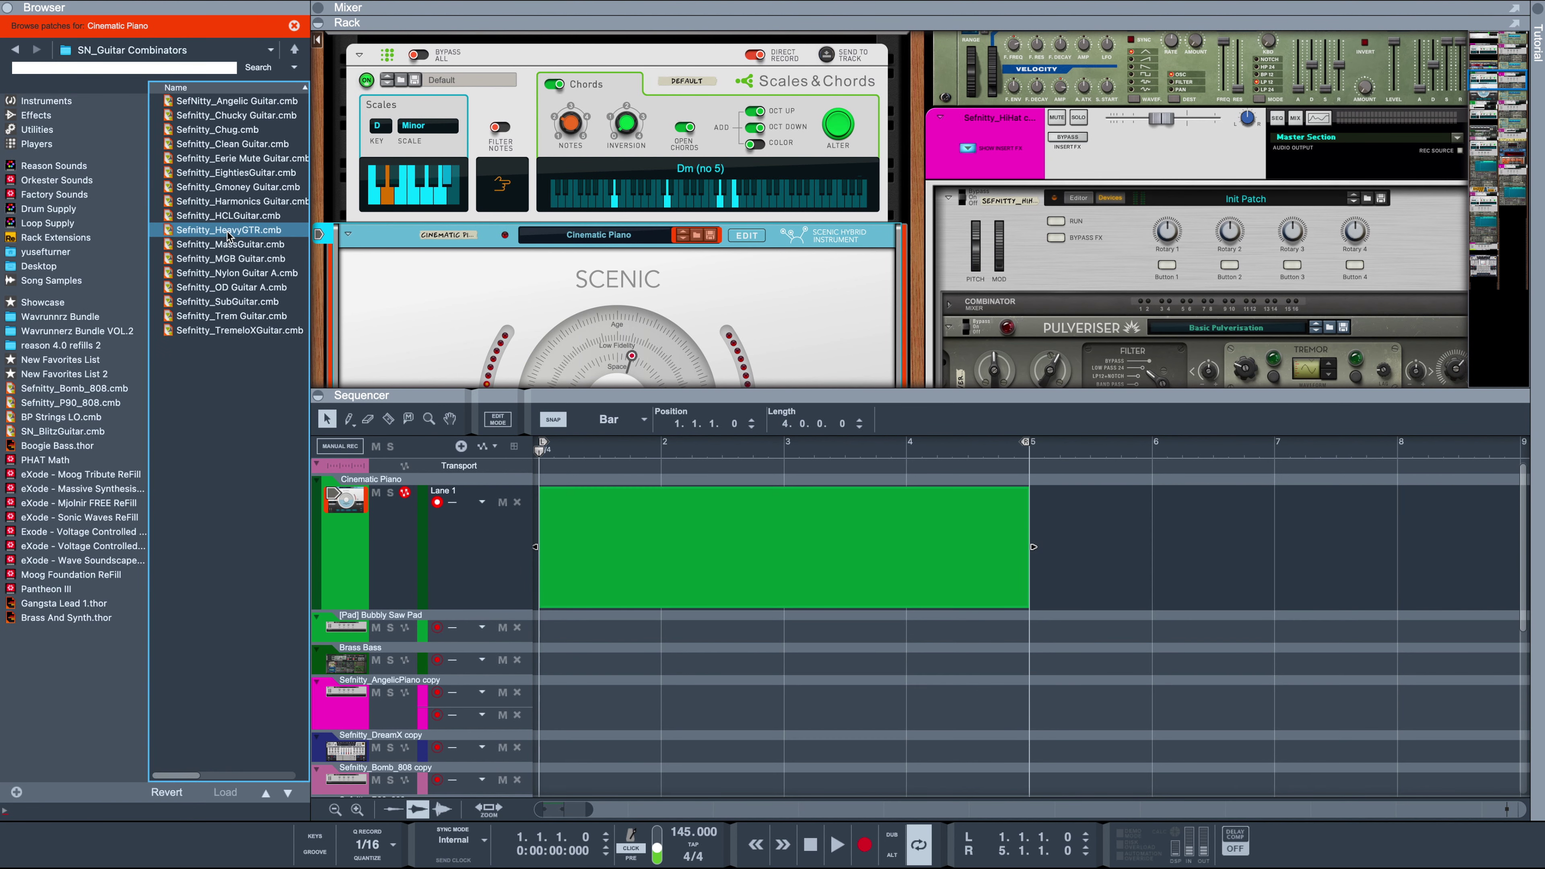
click(234, 220)
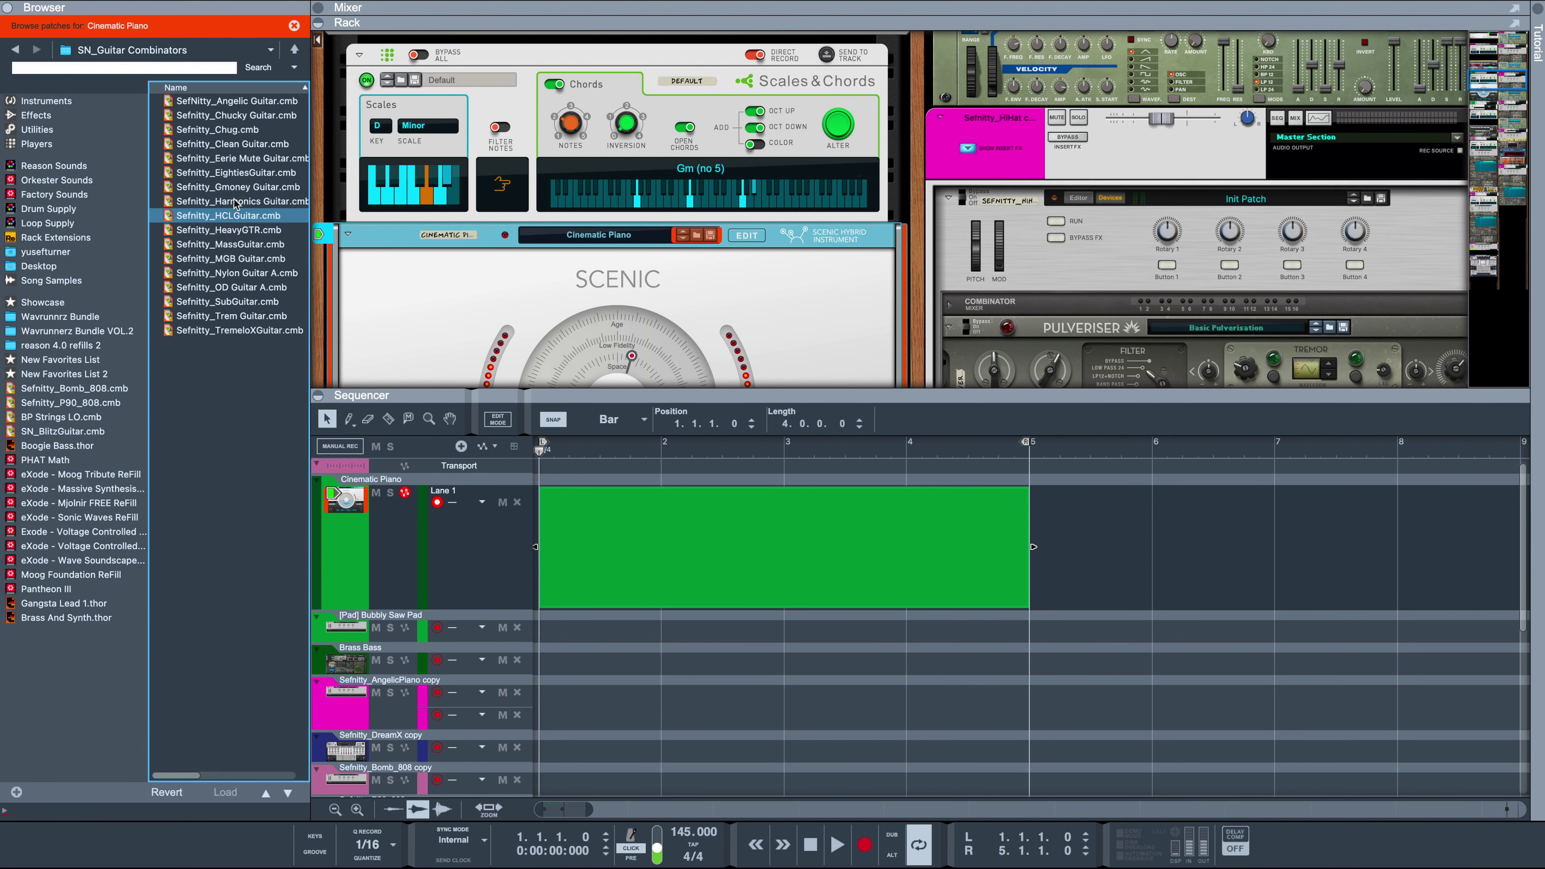
click(256, 115)
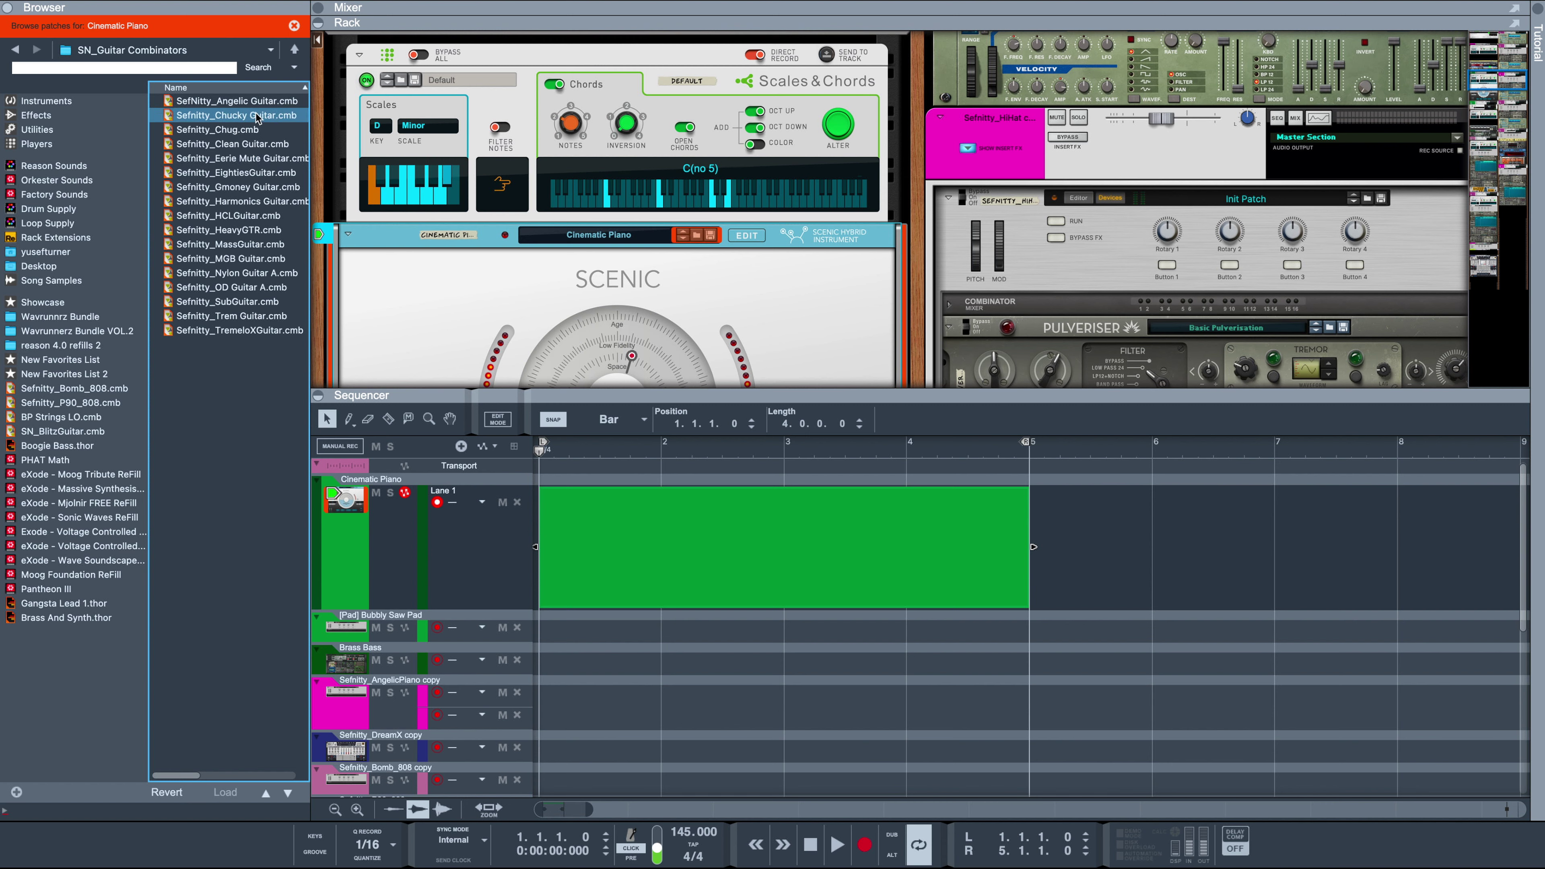
double_click(257, 117)
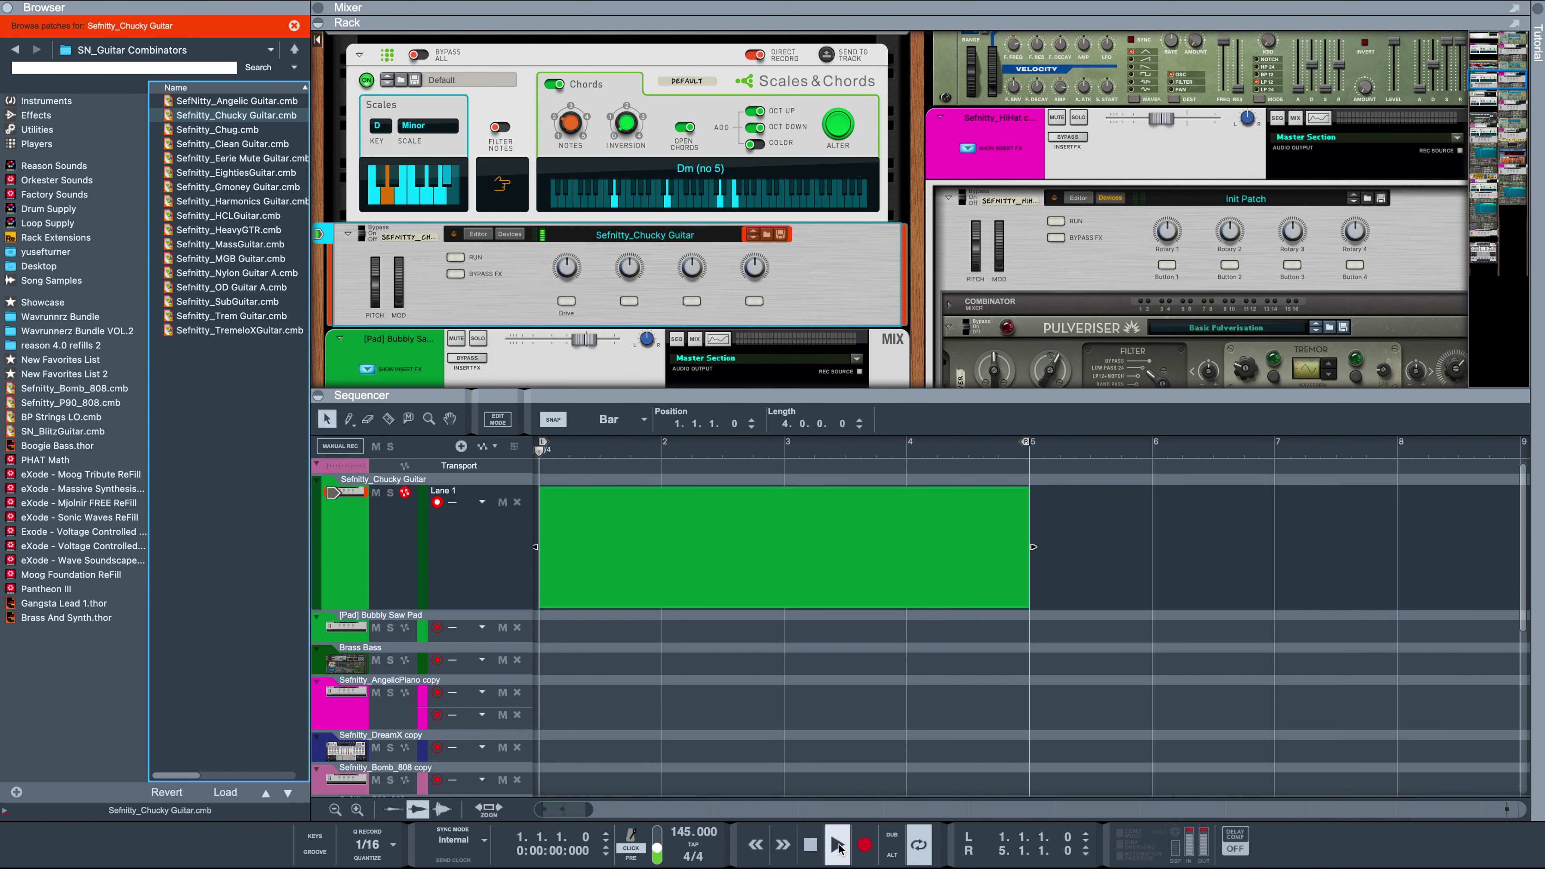
Open the empty four-bar clip for note editing and record a chord progression into it, enlarging the sequencer area.
click(838, 846)
double_click(713, 568)
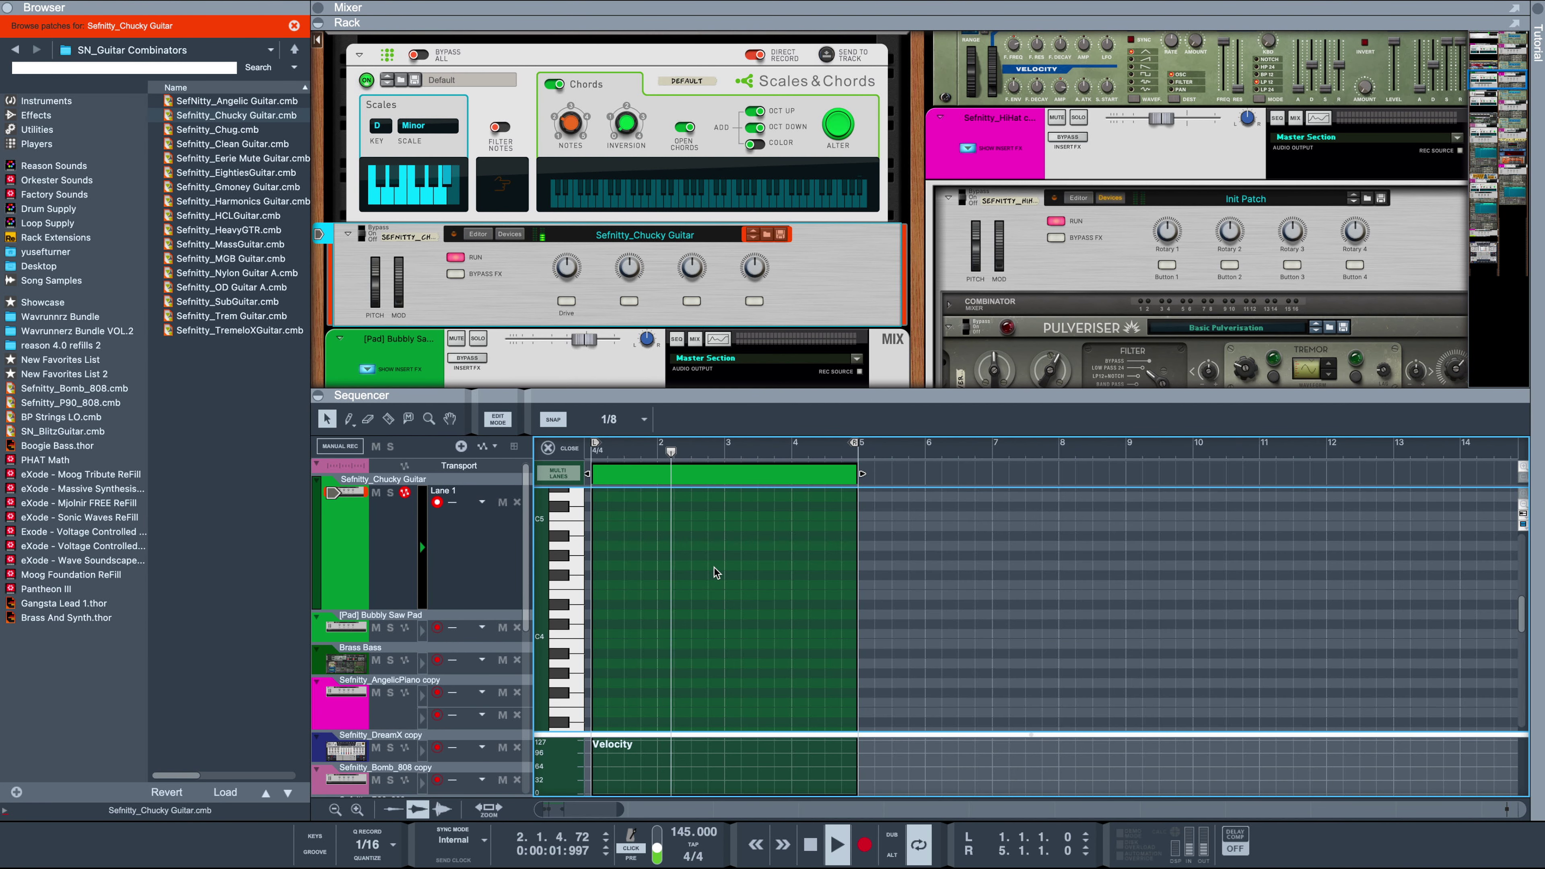
click(866, 846)
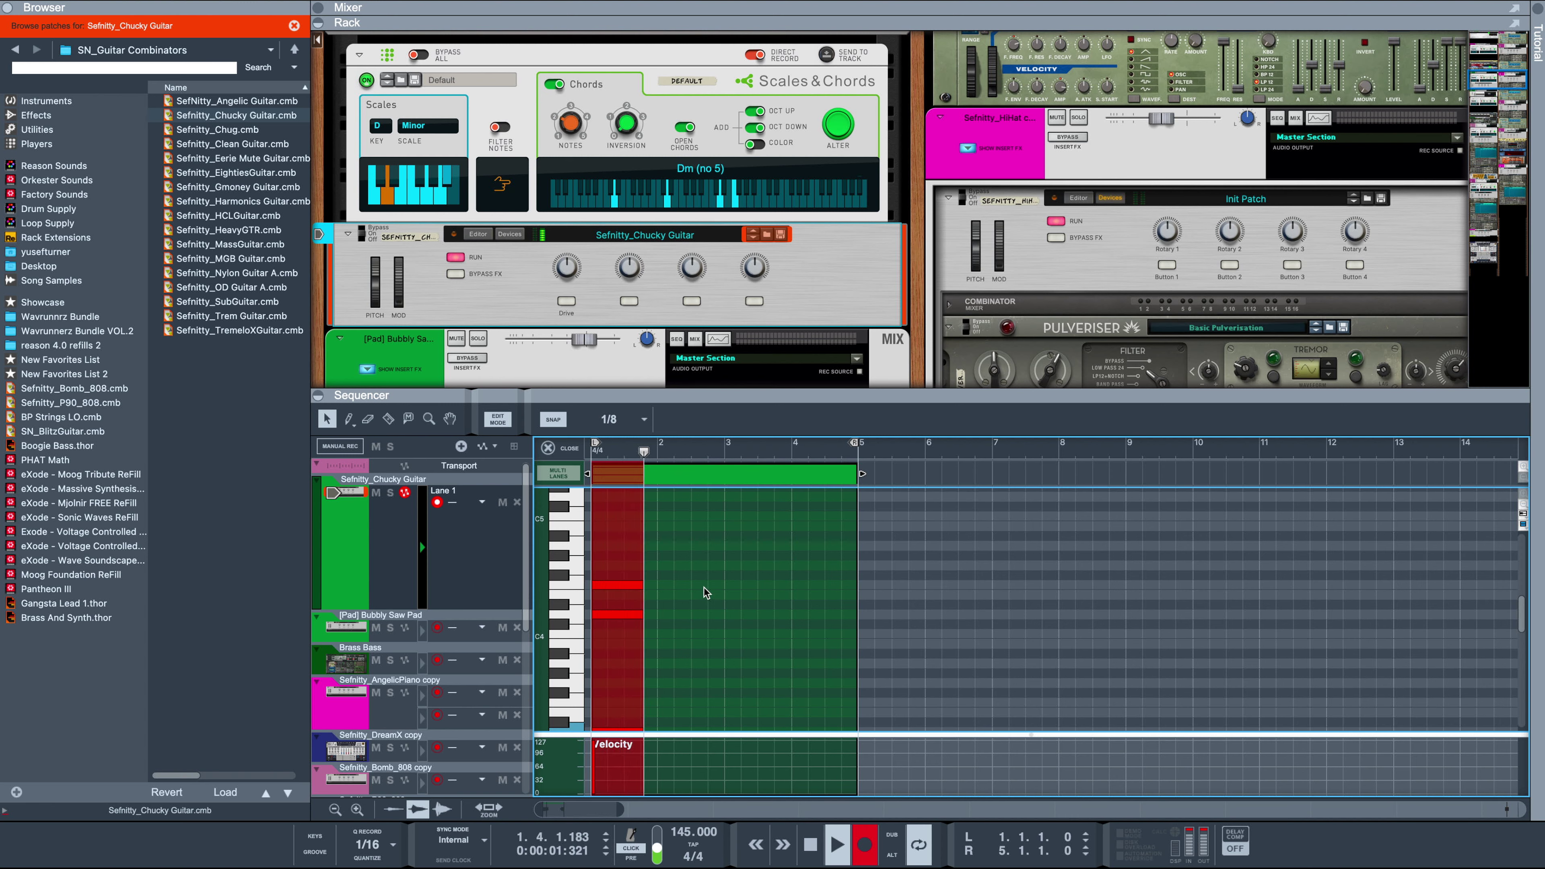
scroll(704, 588, up, 1)
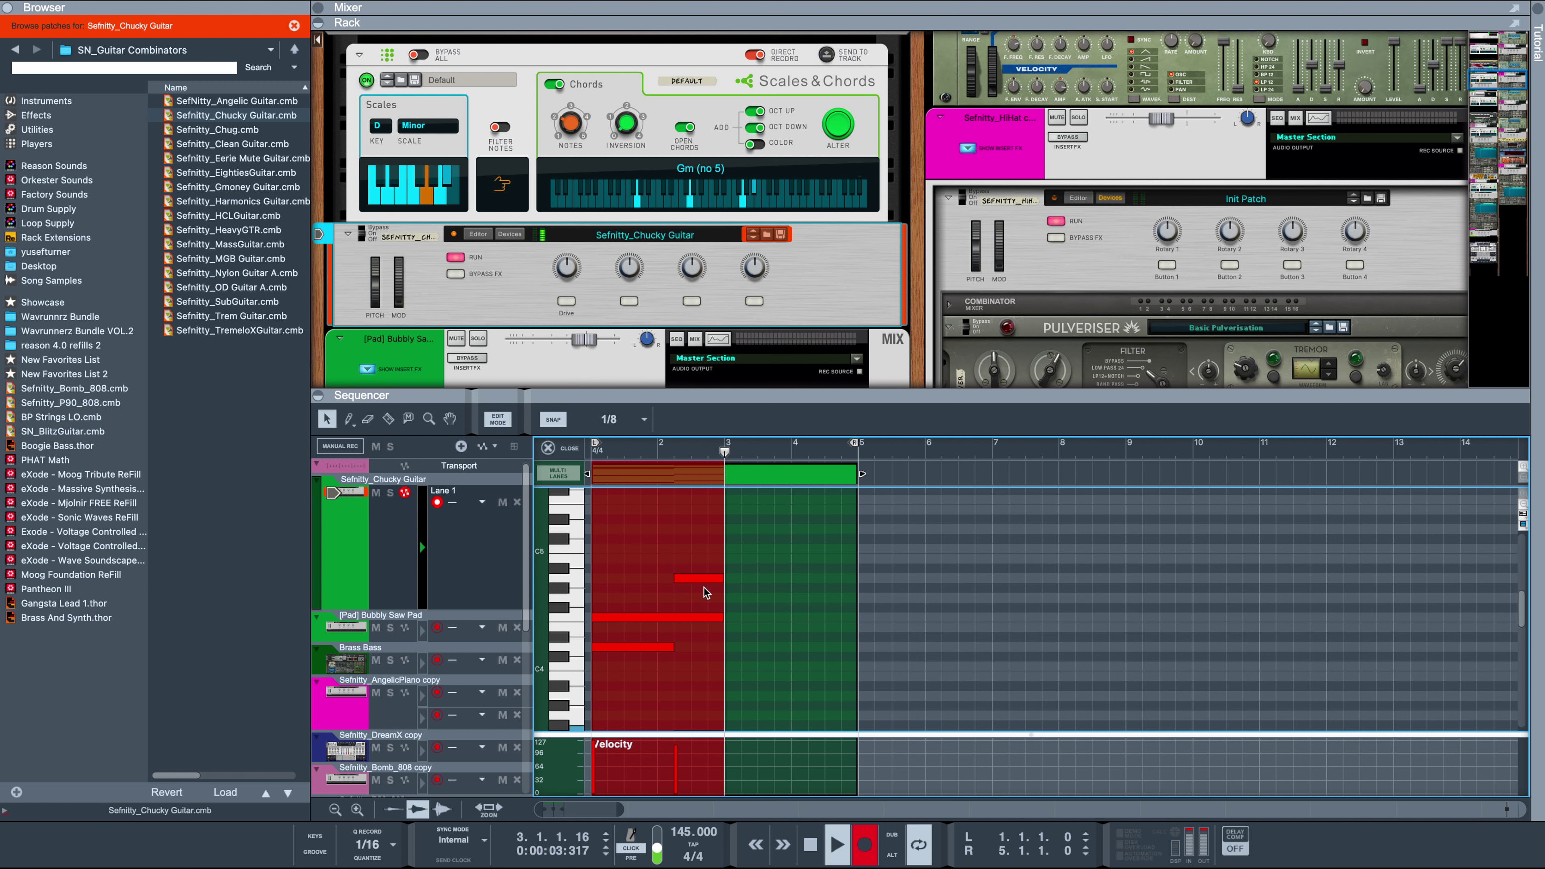
drag(645, 398, 646, 271)
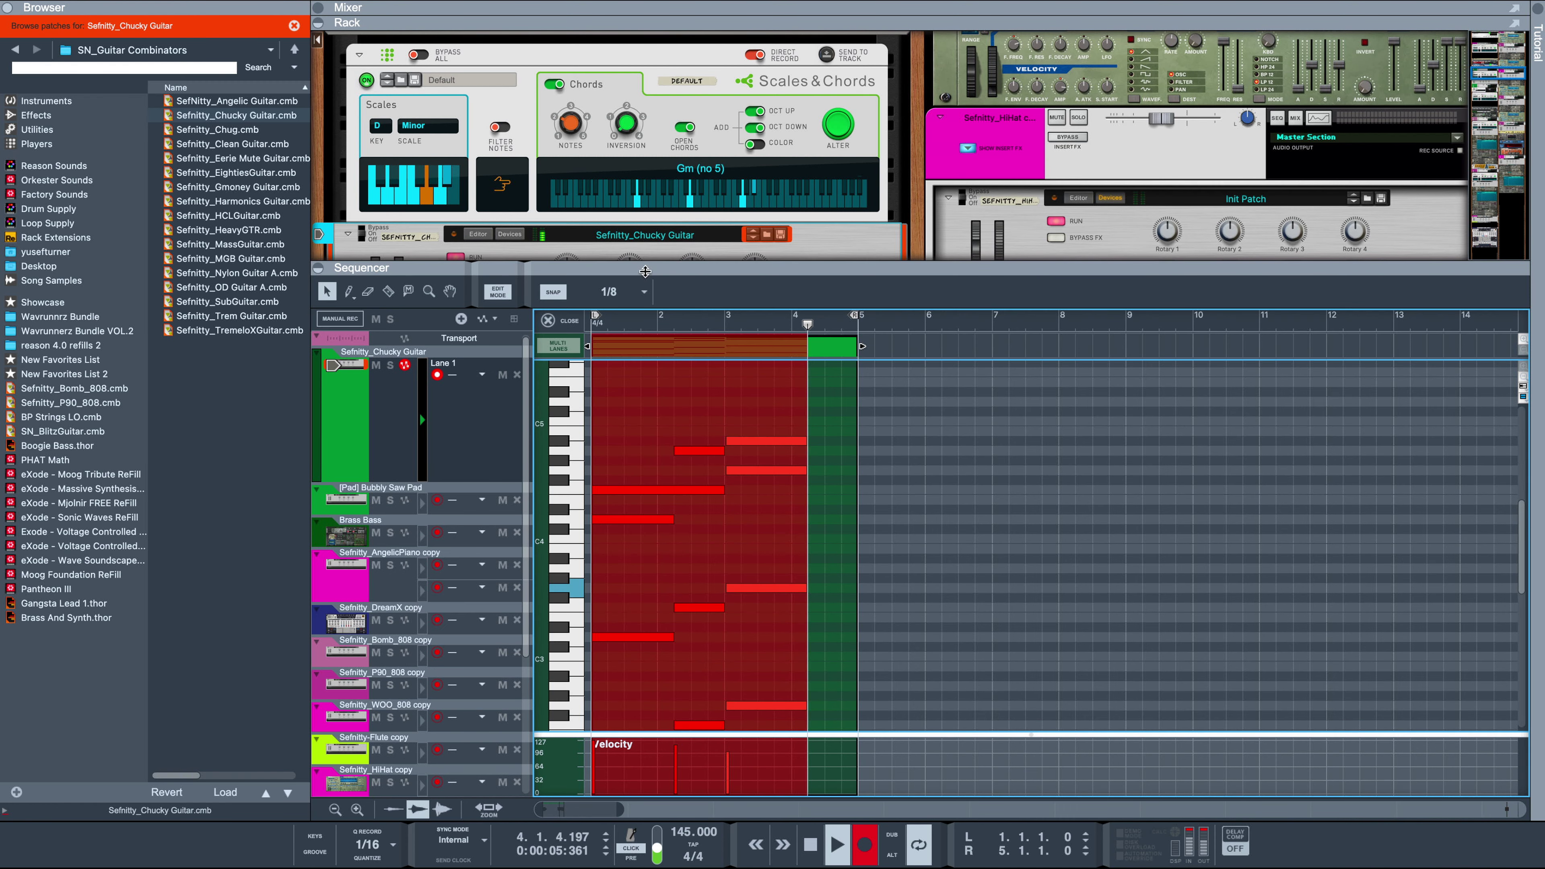
scroll(741, 511, down, 1)
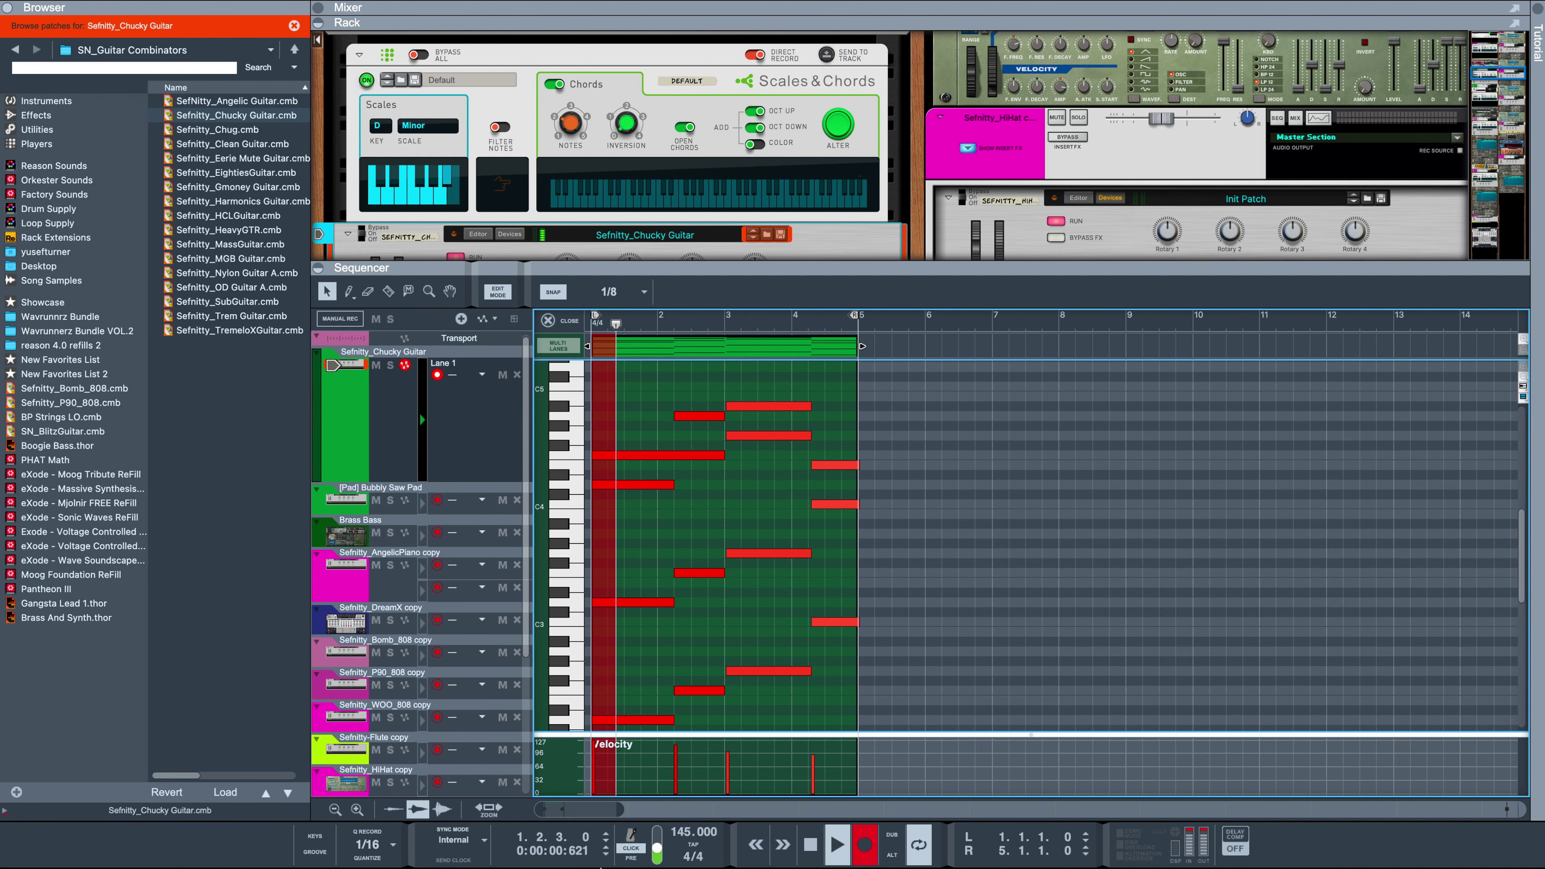
click(867, 853)
Quantize the recorded chord clip and zoom in on its four bars.
right_click(713, 346)
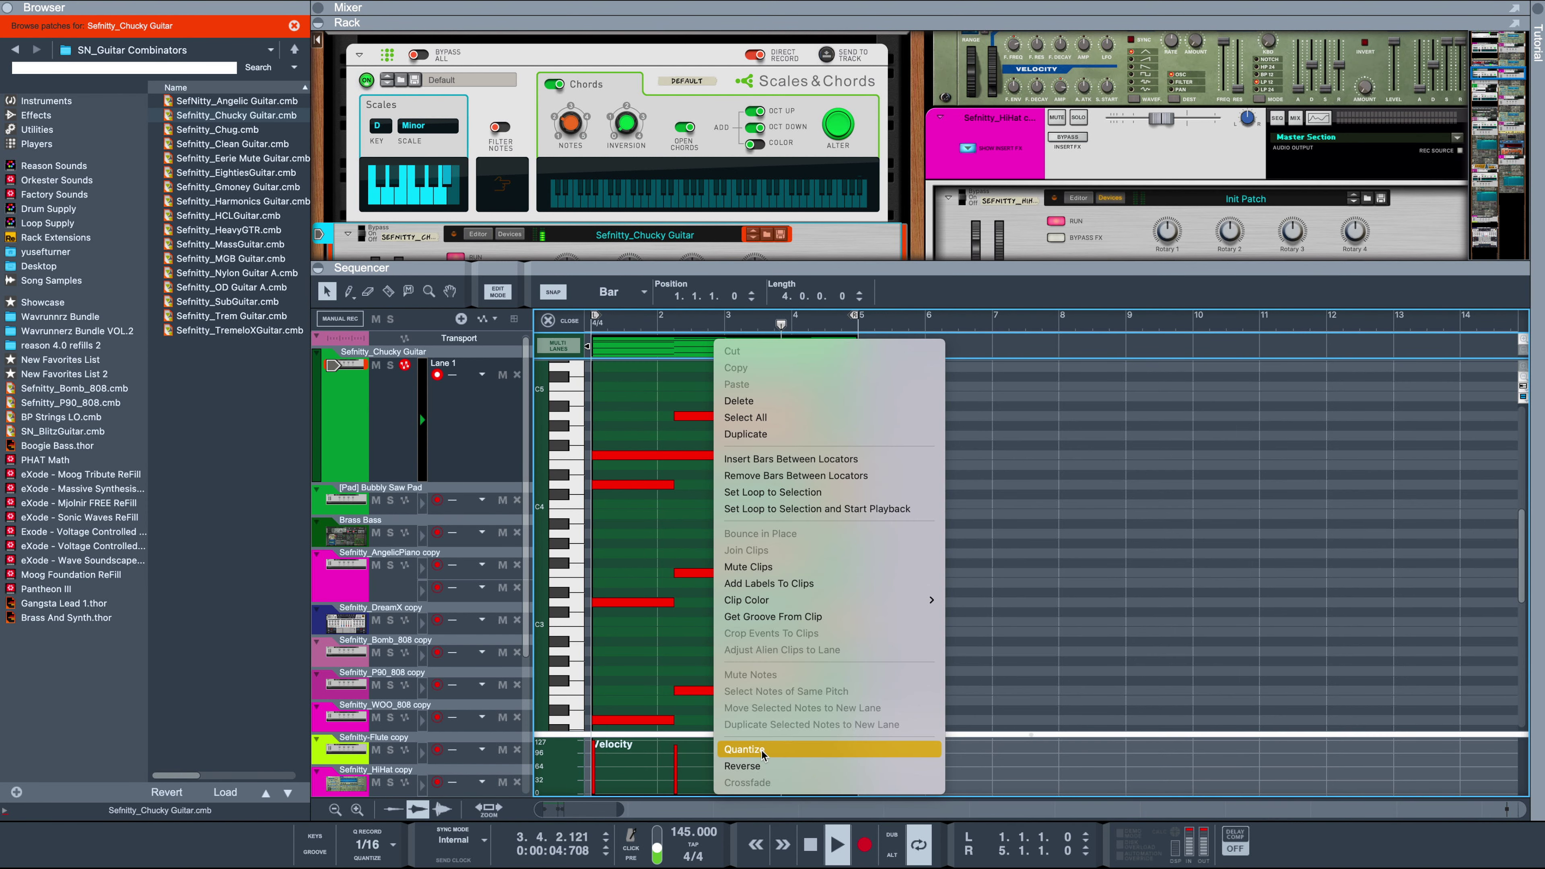
drag(619, 810, 581, 810)
click(677, 681)
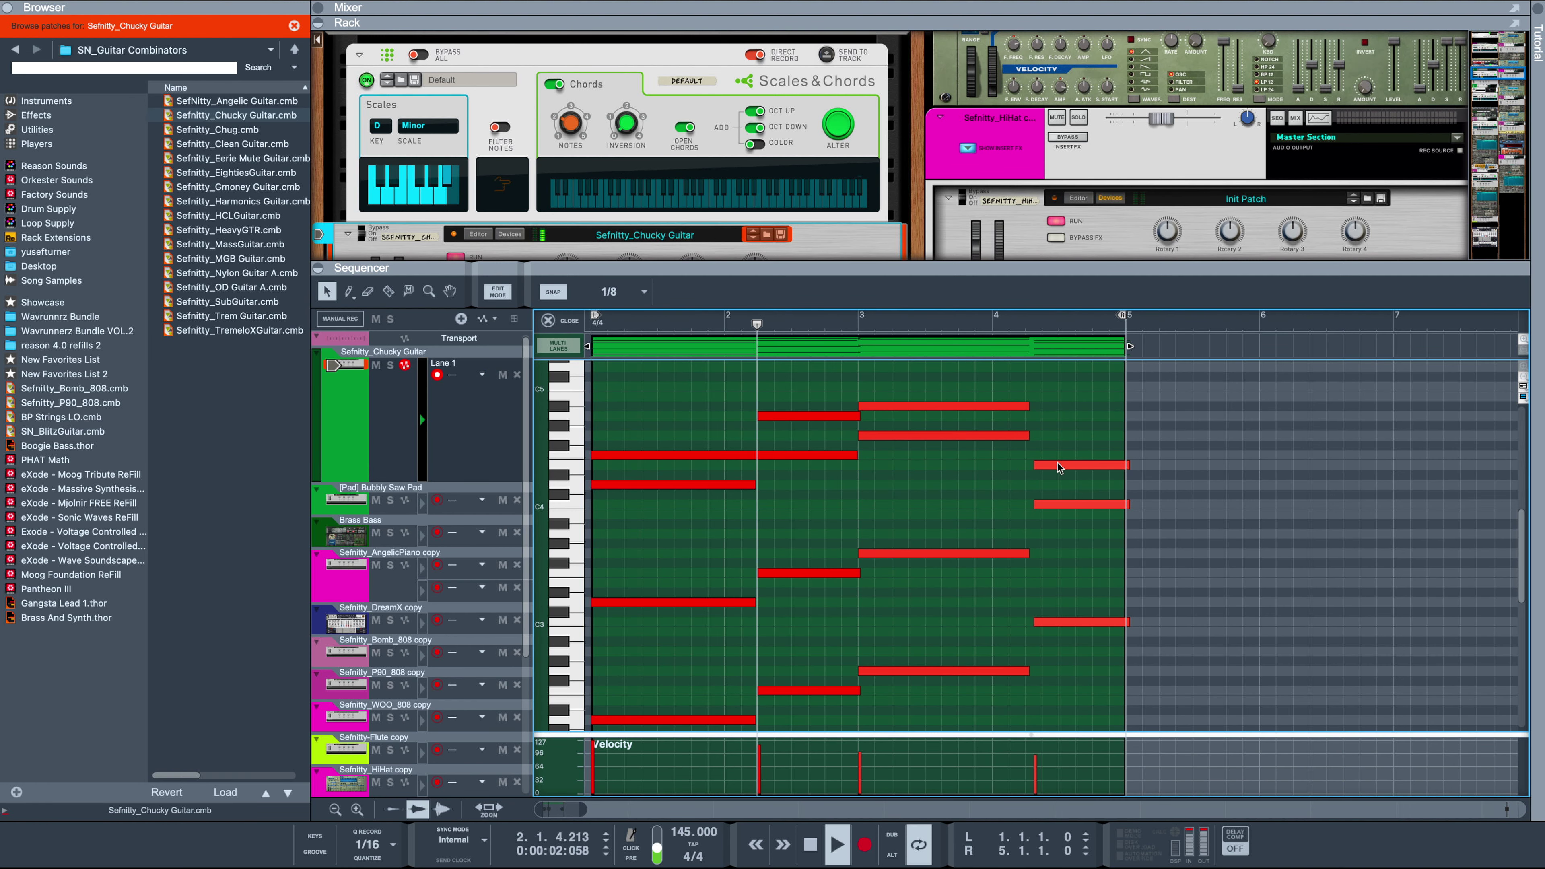
Extend the starts of the last chord's notes, including the low C2, back to position 4.2.1.0.
drag(1054, 422, 1075, 666)
drag(1030, 465, 1022, 465)
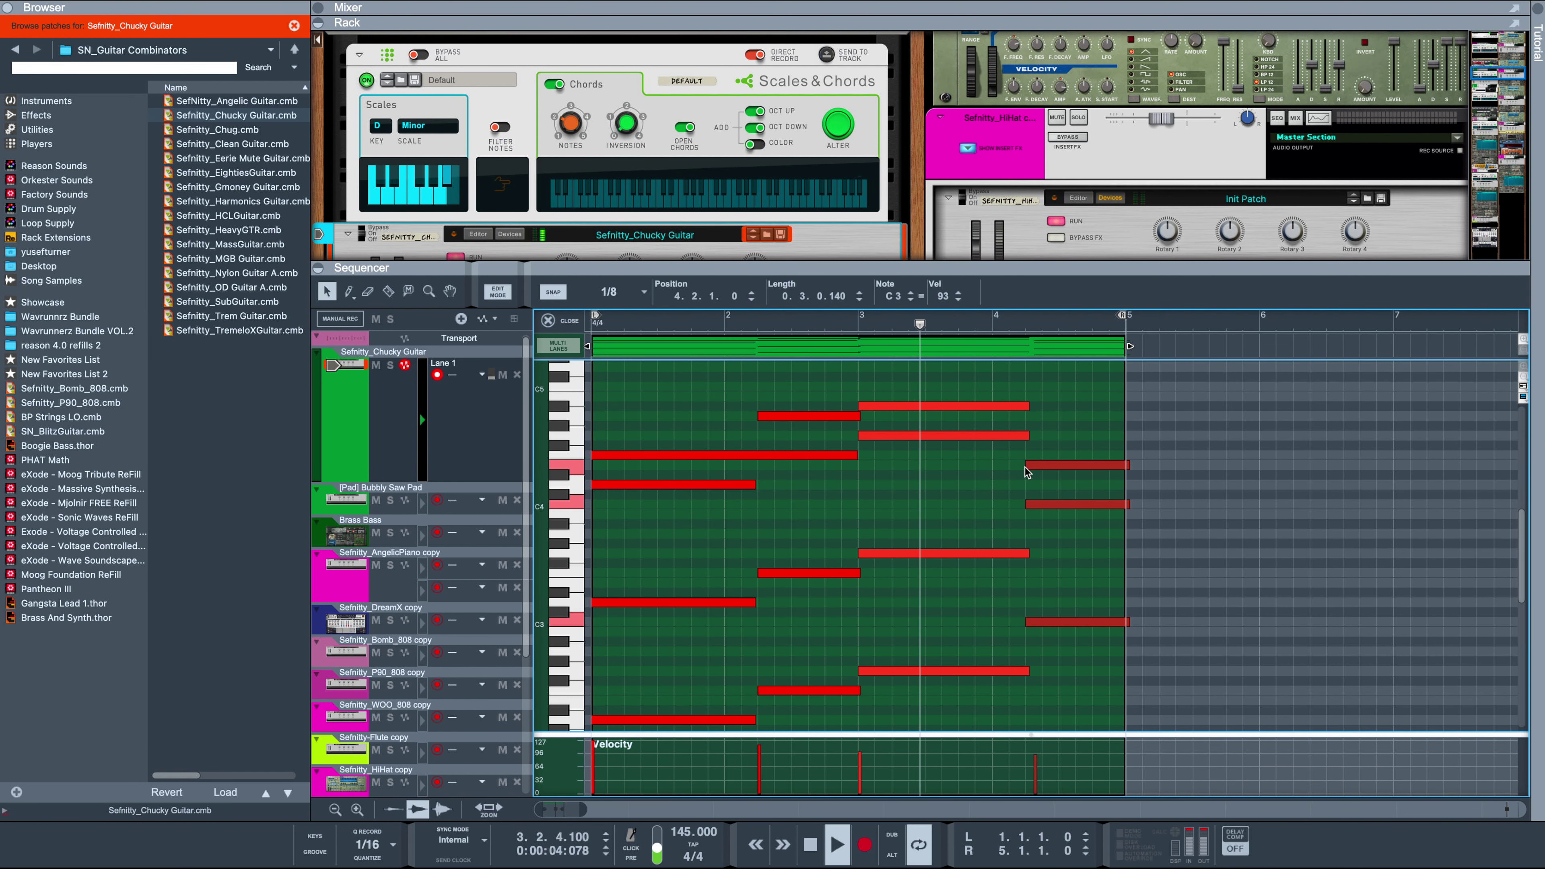
scroll(1065, 616, down, 3)
drag(1035, 615, 1025, 615)
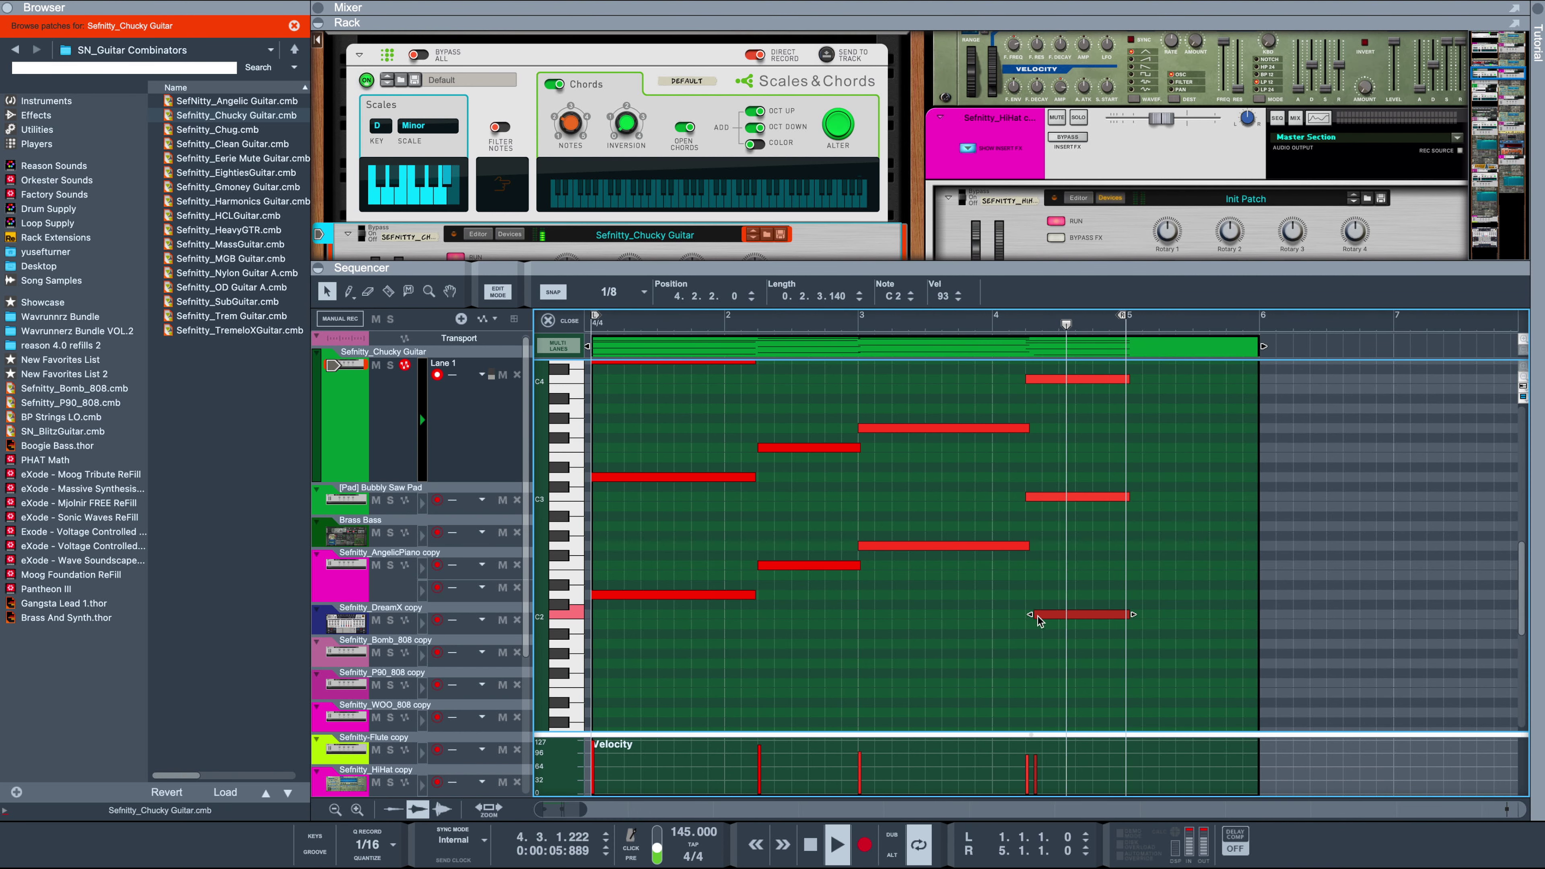
Split the long note held across the first two chords where the second chord begins.
scroll(790, 612, up, 4)
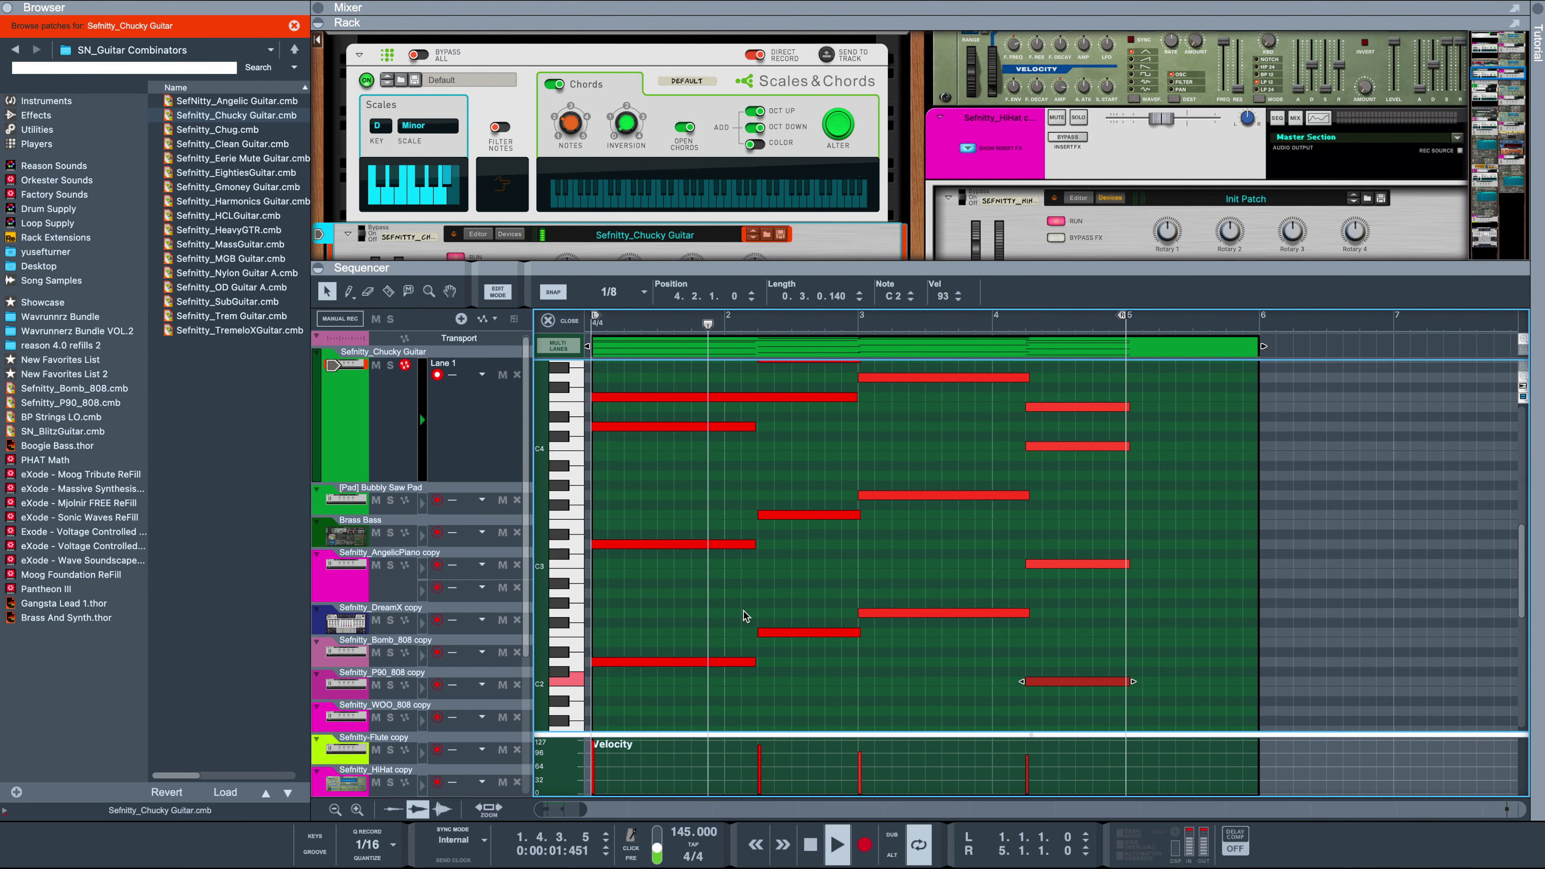
key(r)
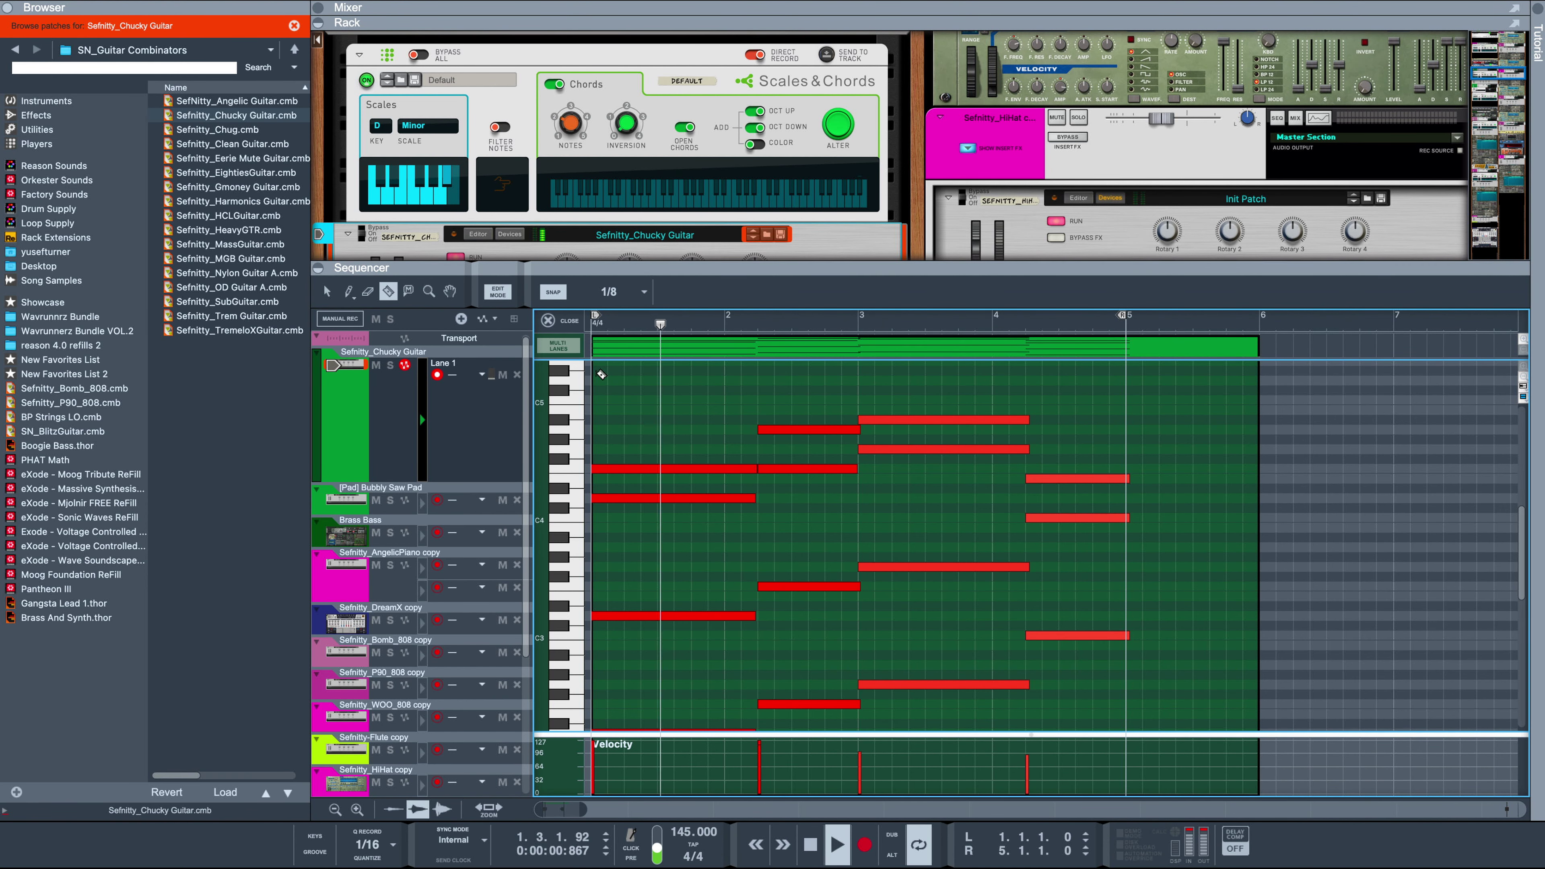
key(q)
Select all notes in the clip, equalize their velocities and set them to 92.
scroll(1103, 594, down, 6)
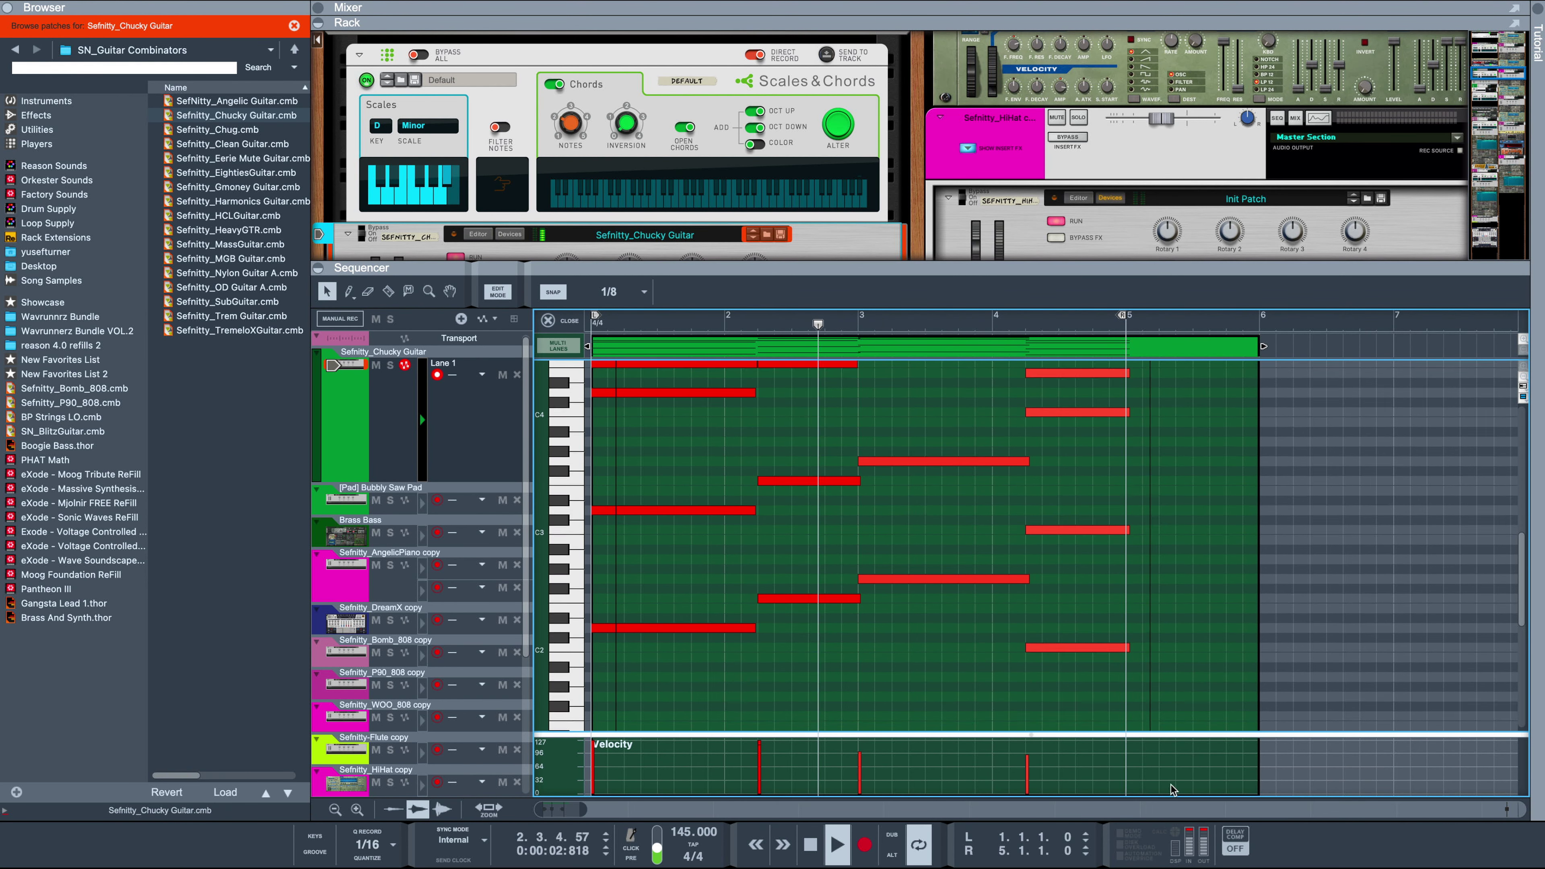
key(ctrl+a)
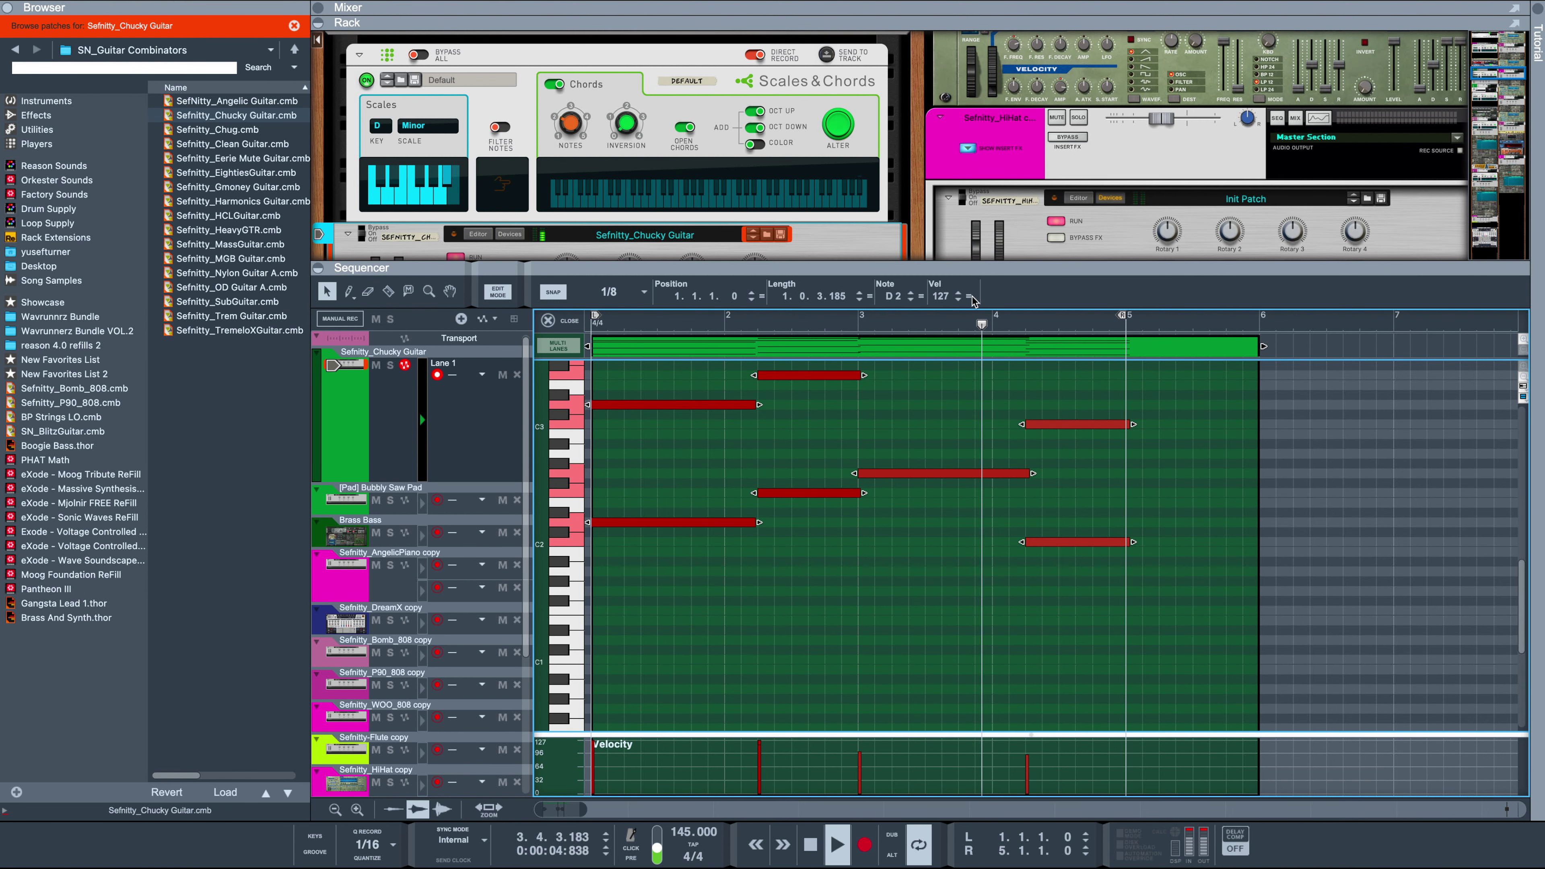
click(957, 299)
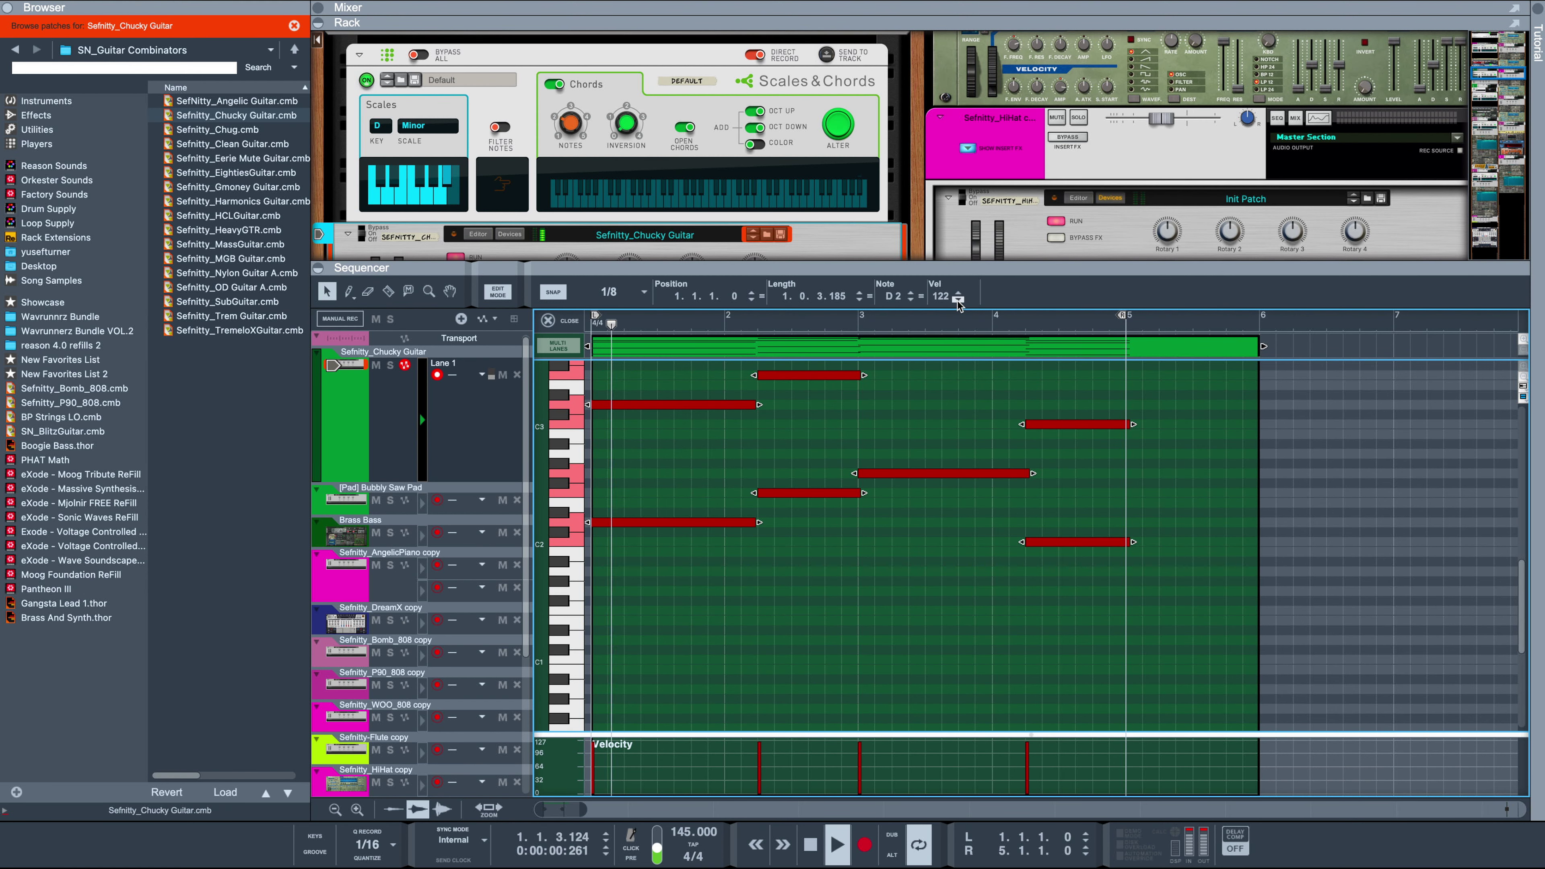
drag(958, 300, 958, 300)
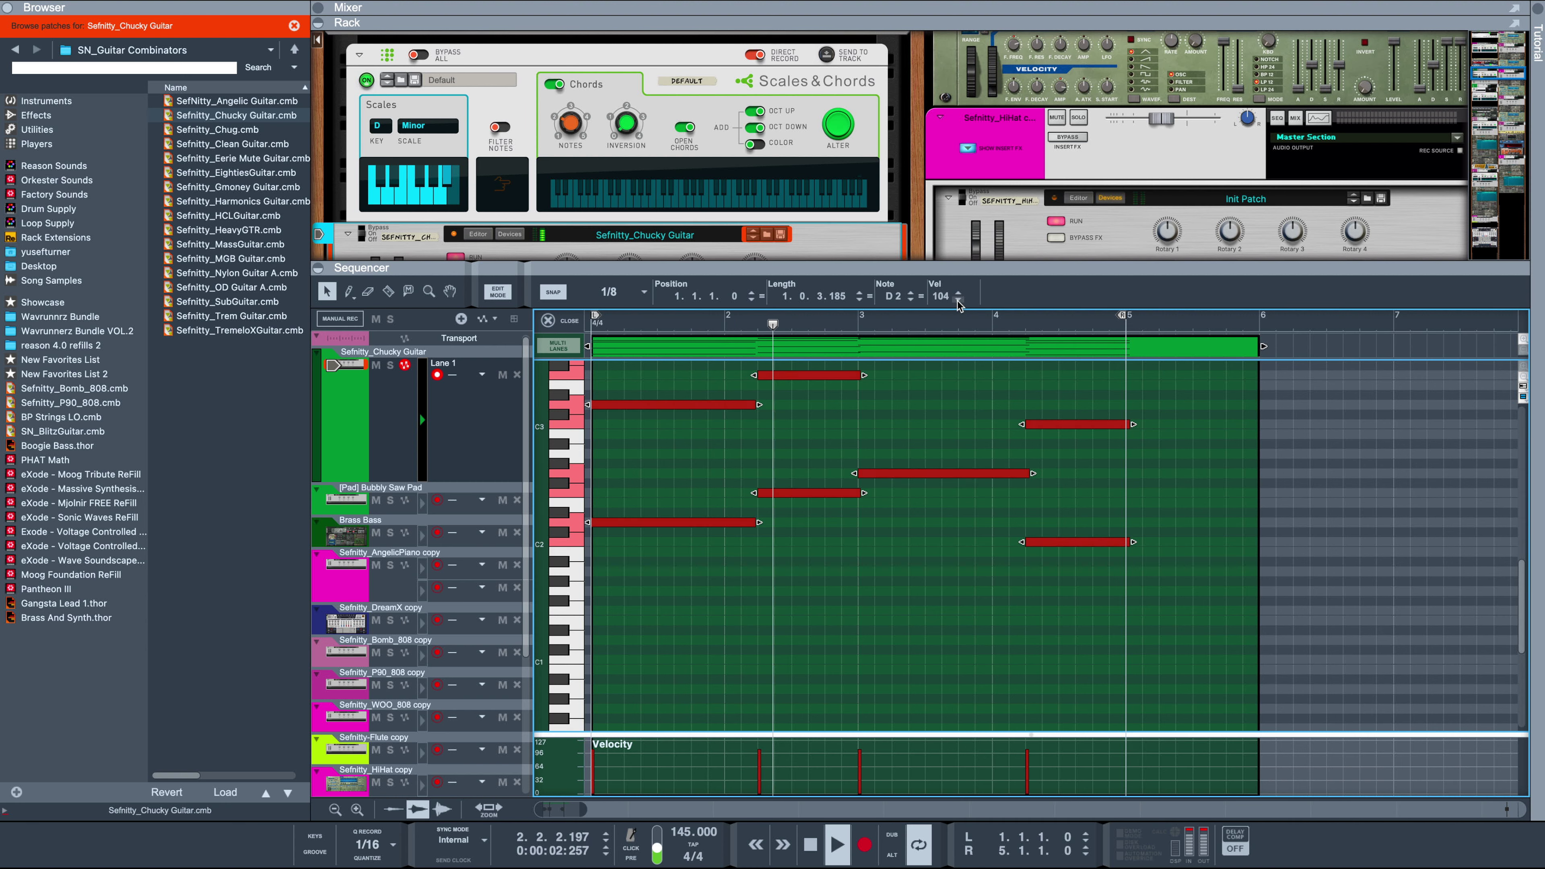
drag(957, 299, 958, 300)
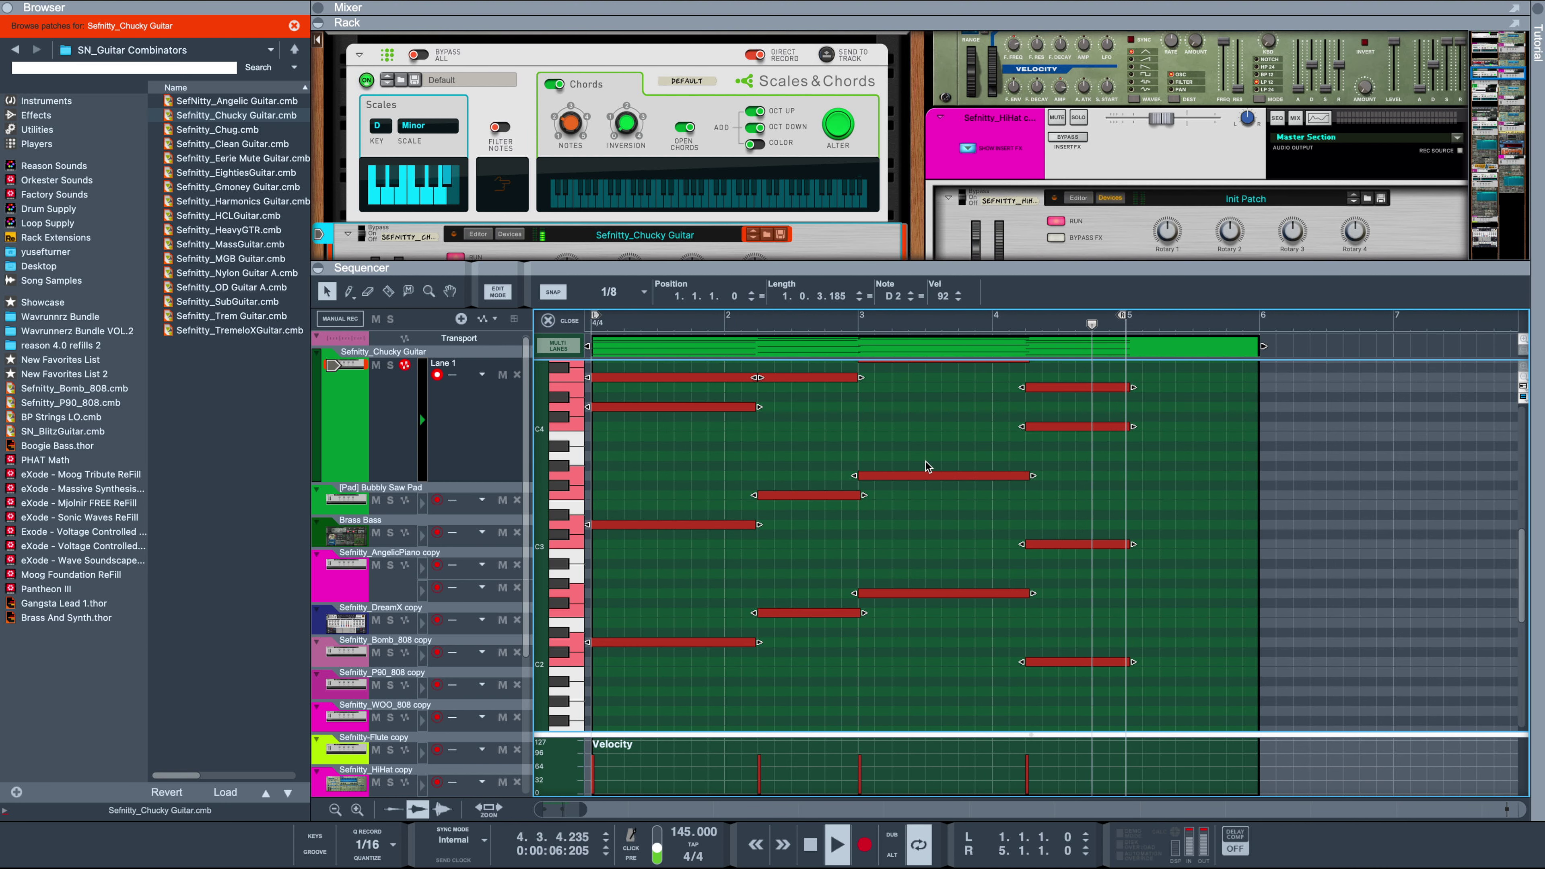
scroll(925, 467, up, 3)
click(849, 509)
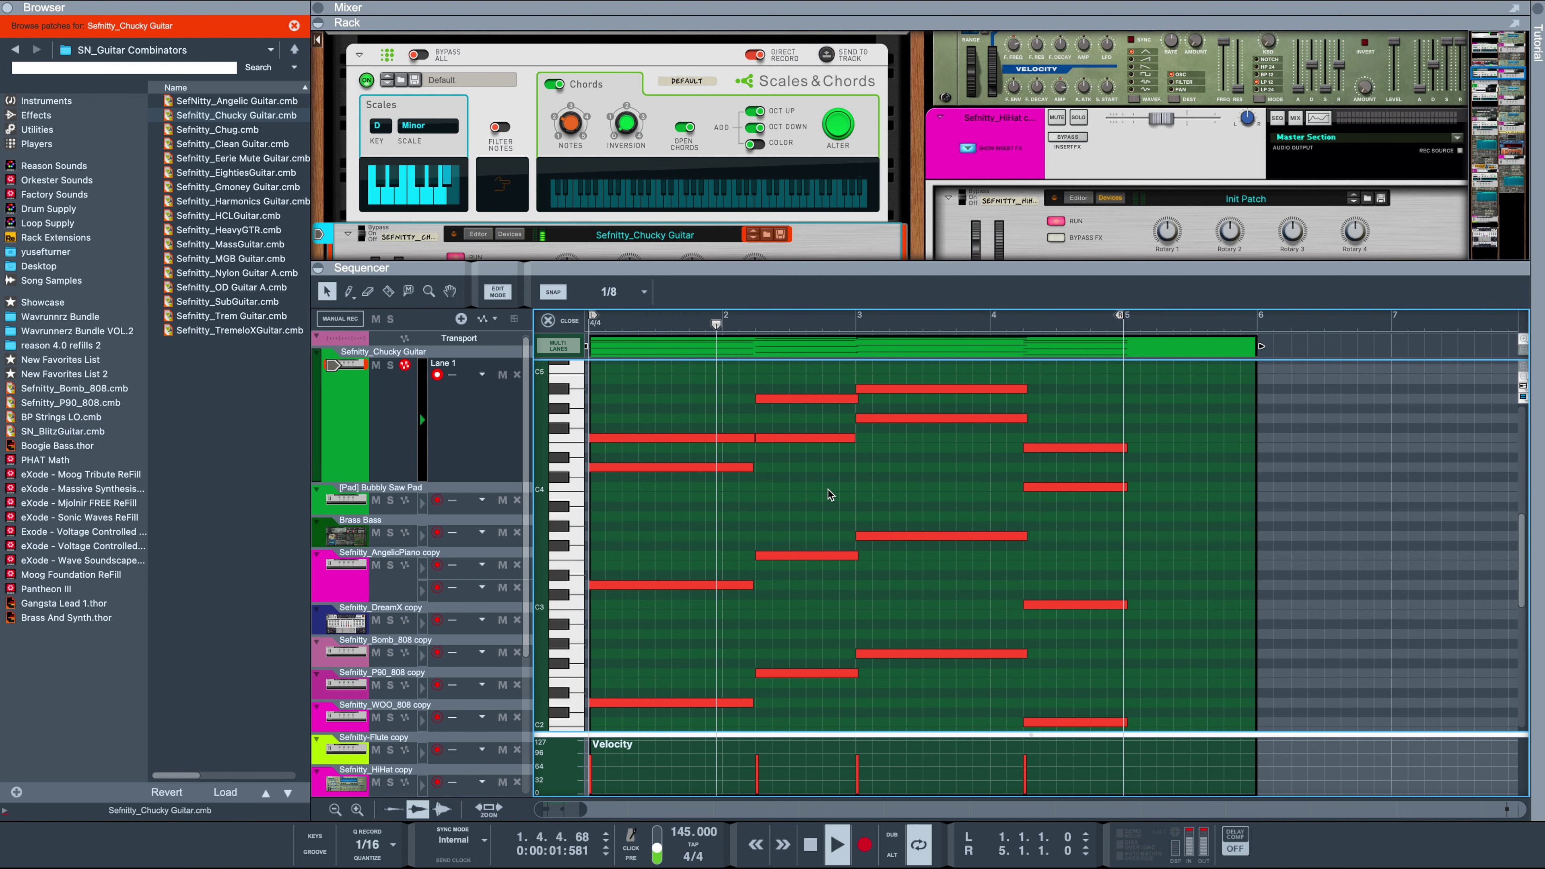
Shorten the clip to four bars and trim the last chord's notes to a length of 0.3.0.0.
drag(1262, 352, 1115, 355)
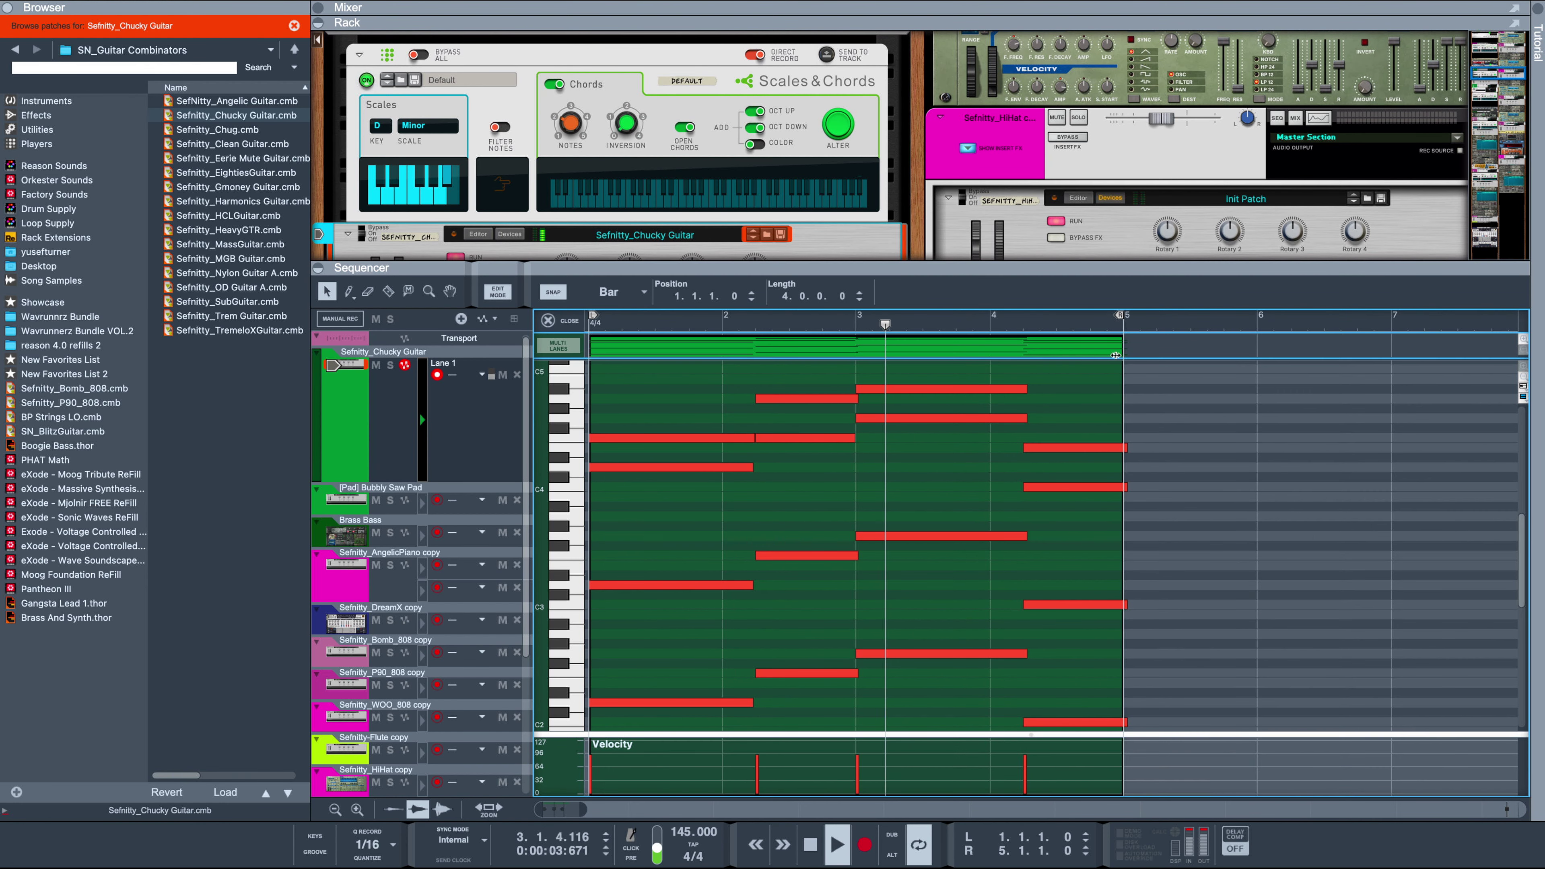
scroll(1082, 430, down, 3)
drag(1083, 409, 1133, 541)
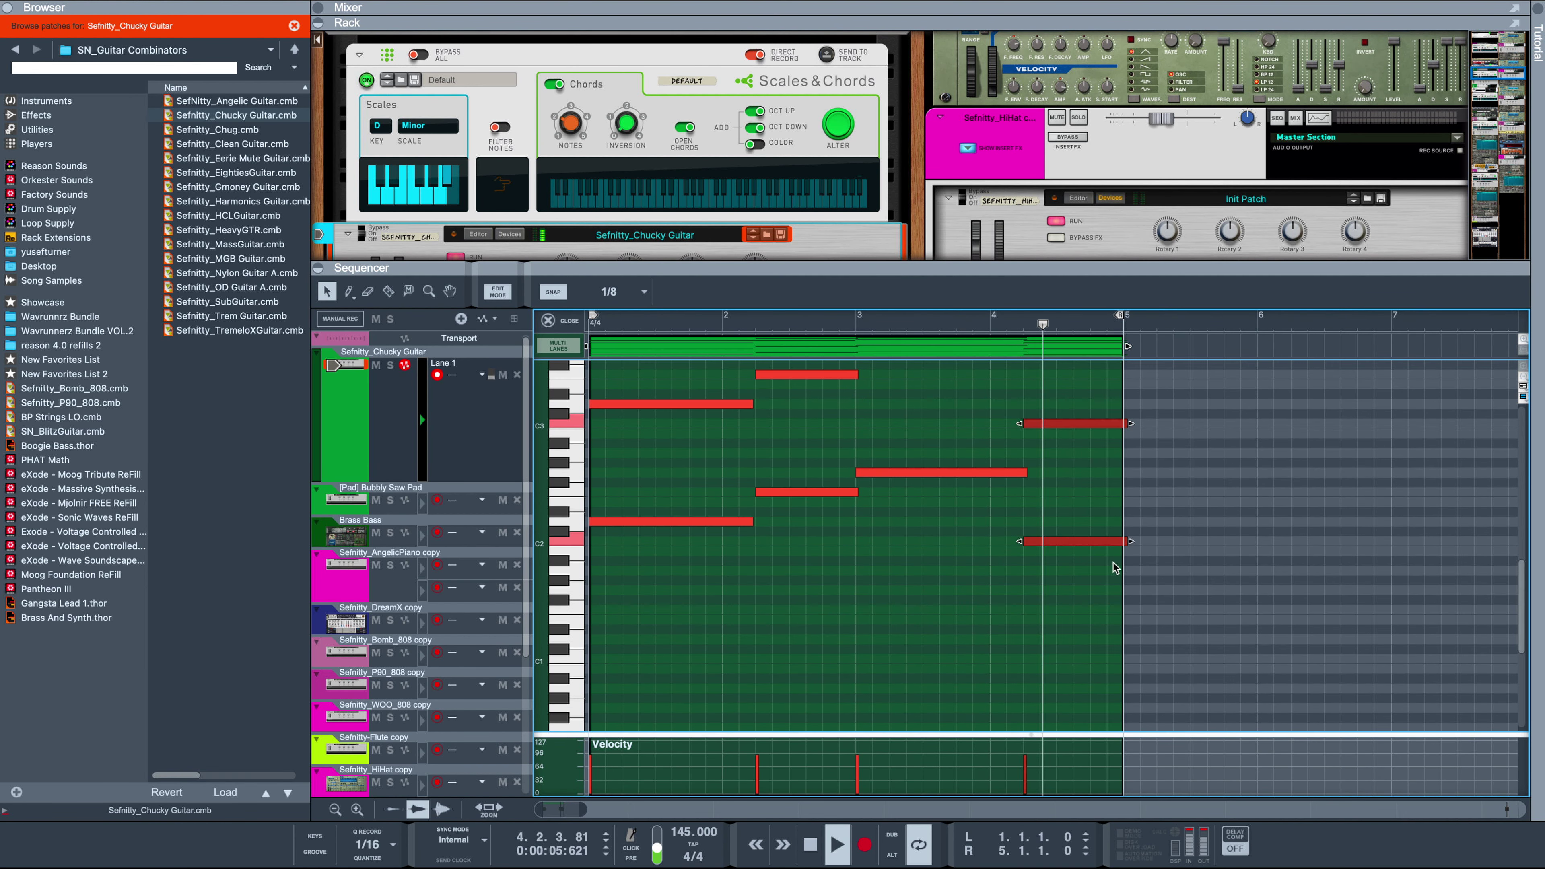
Duplicate the four-bar chord clip directly after the original and return to the first clip's notes.
scroll(801, 553, up, 3)
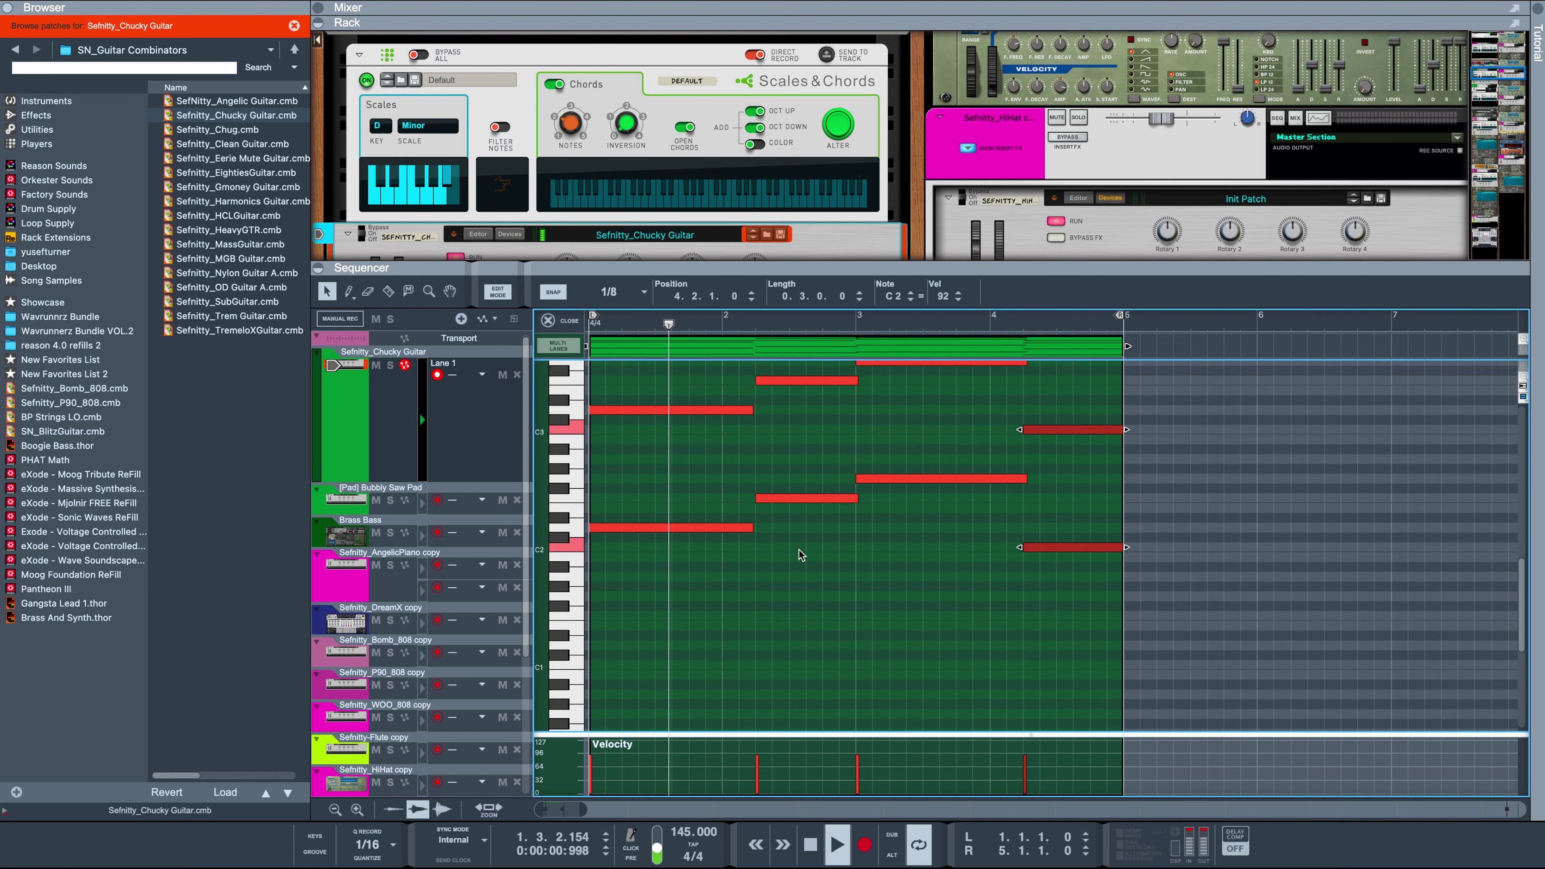
click(670, 351)
key(super+d)
click(708, 415)
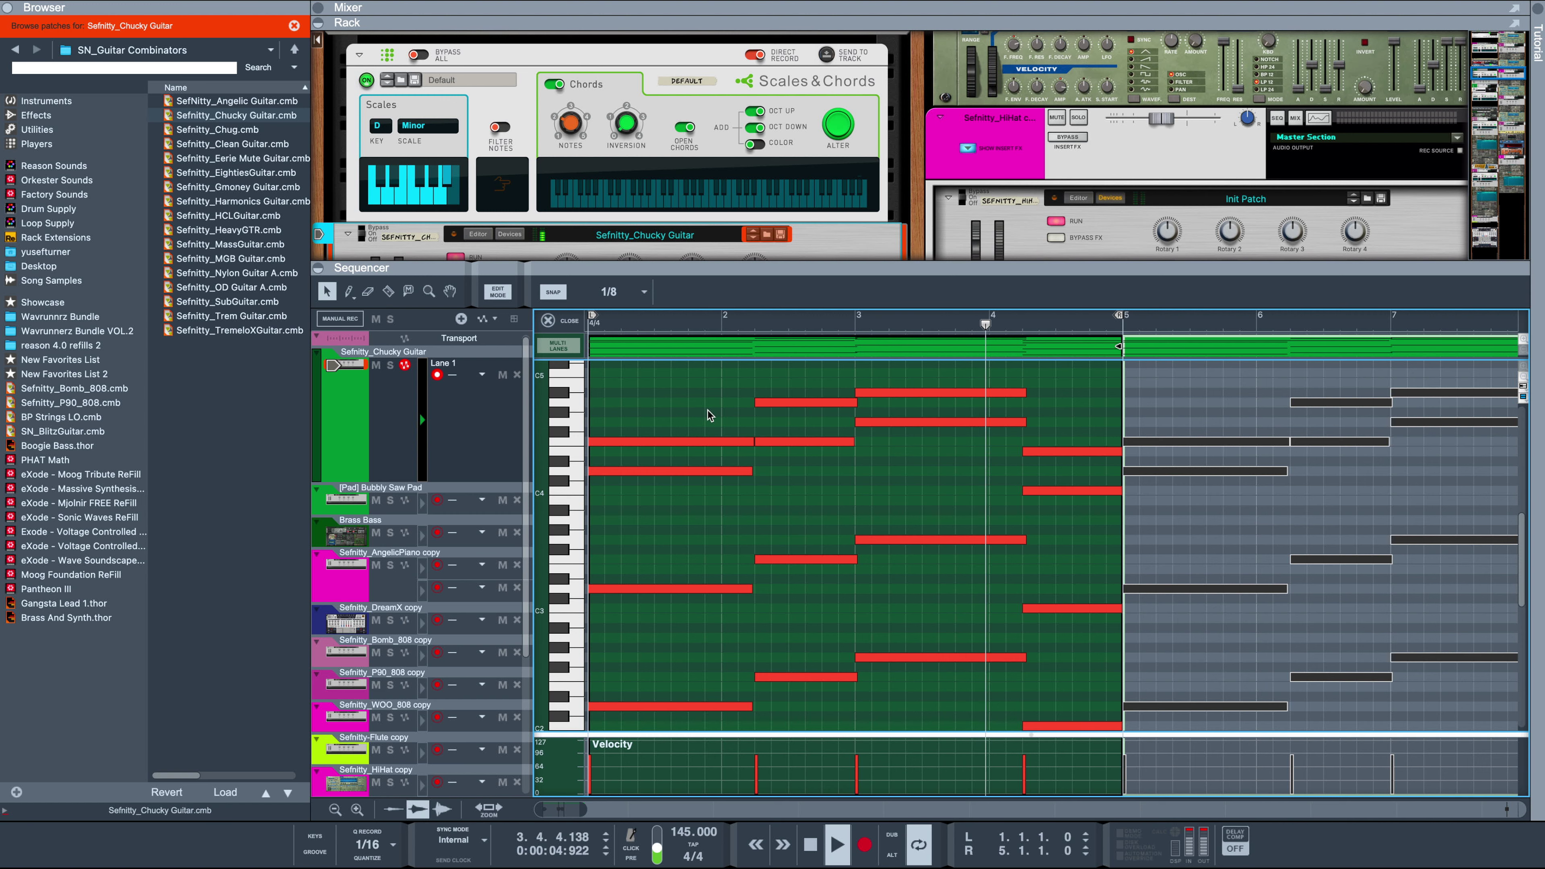
Select the second chord's notes and match their lengths to 0.3.0.0.
scroll(707, 414, down, 2)
drag(700, 358, 809, 518)
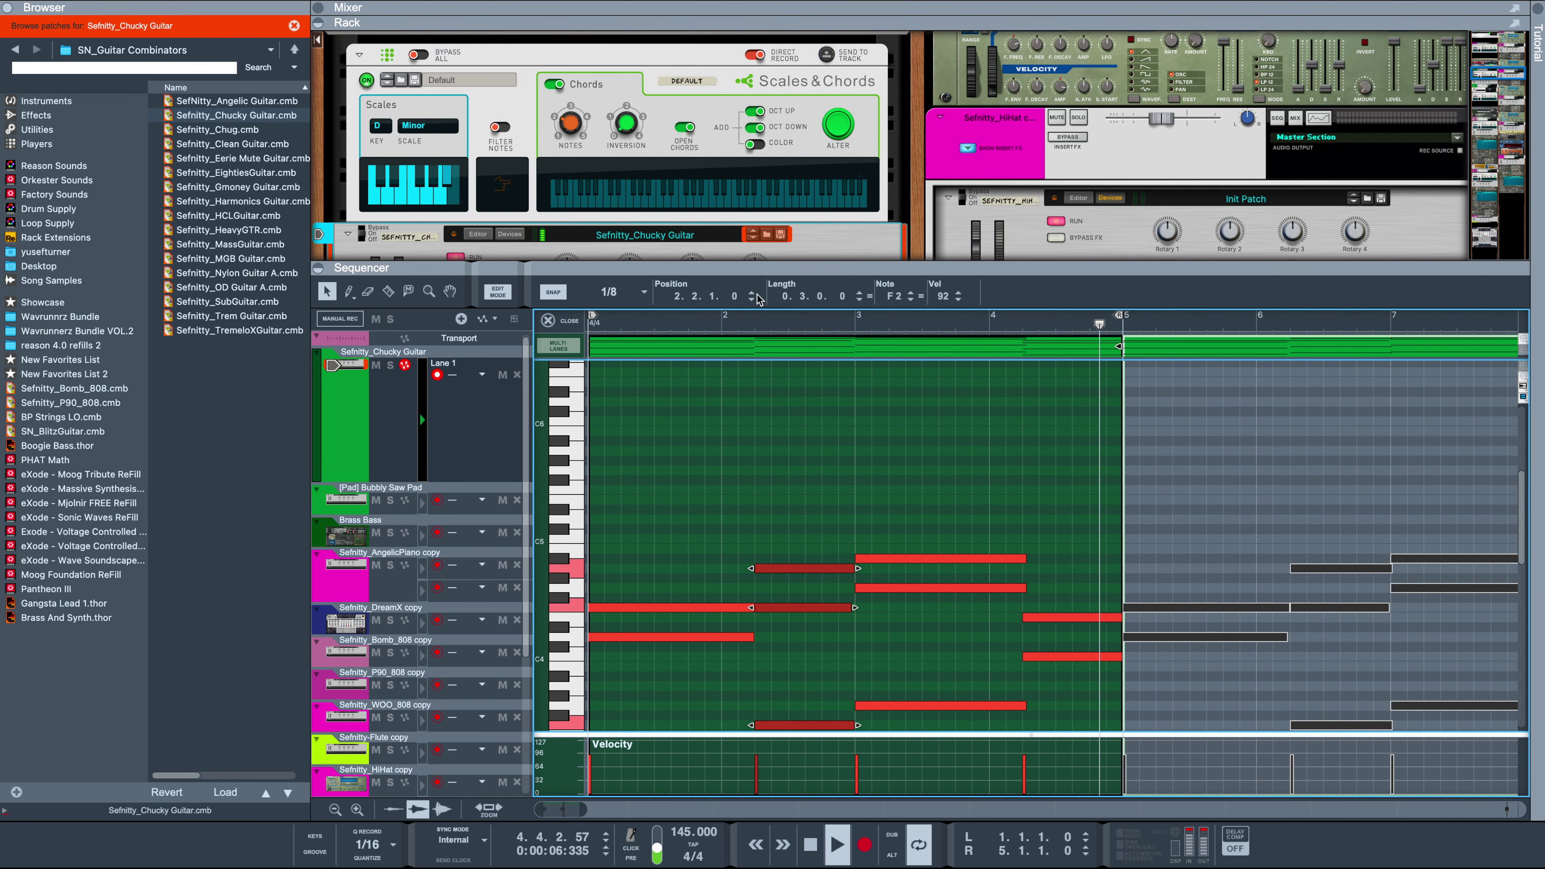
scroll(815, 645, down, 3)
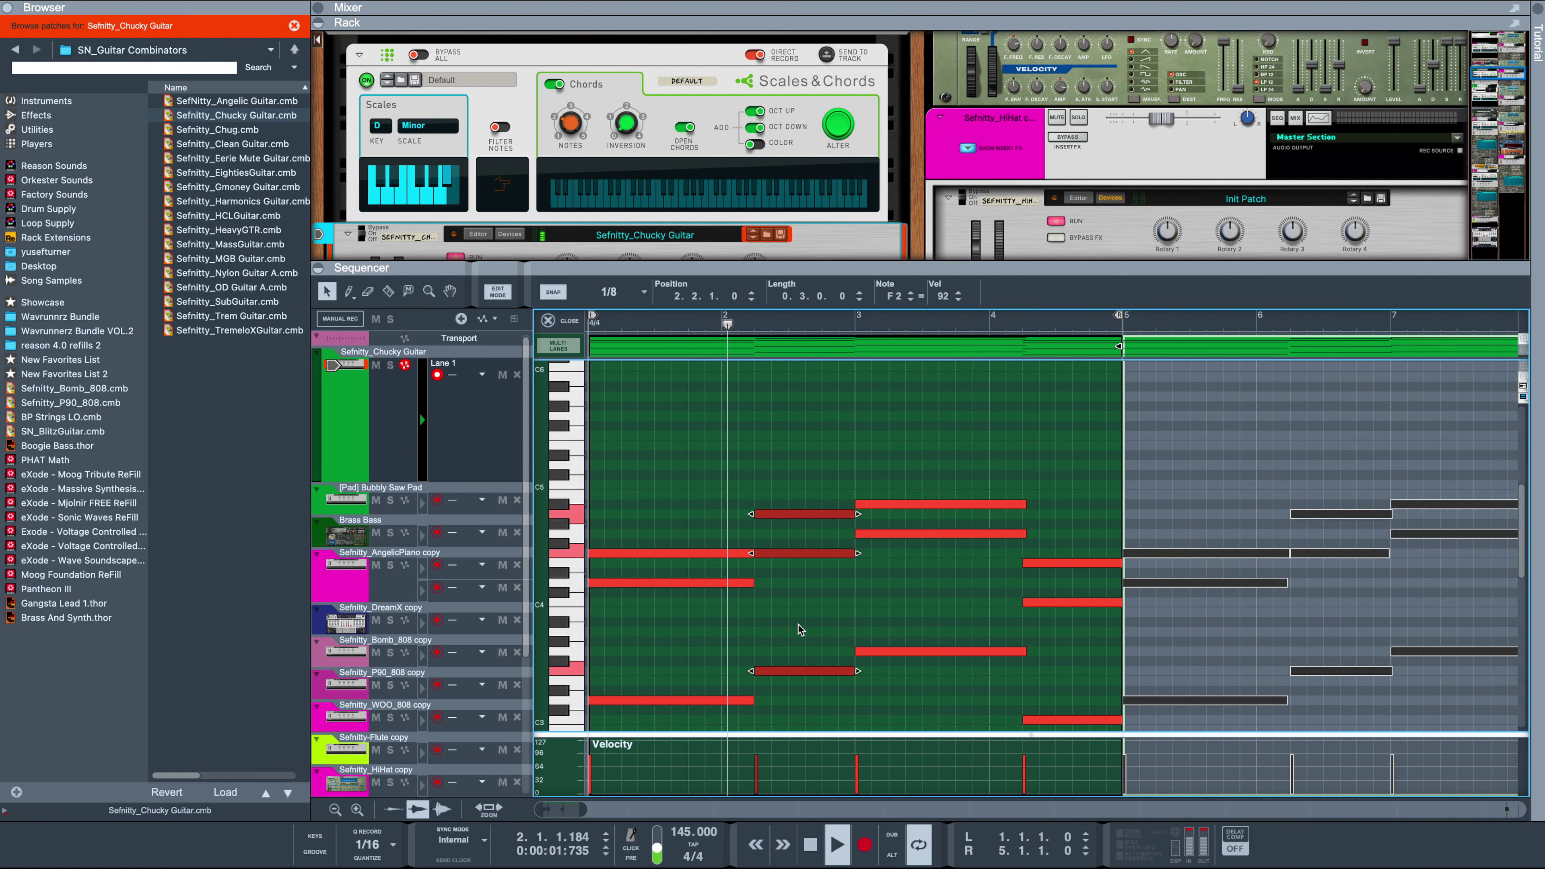
Select the first chord's notes and set their lengths to 1.1.0.0.
click(749, 589)
drag(729, 475, 693, 770)
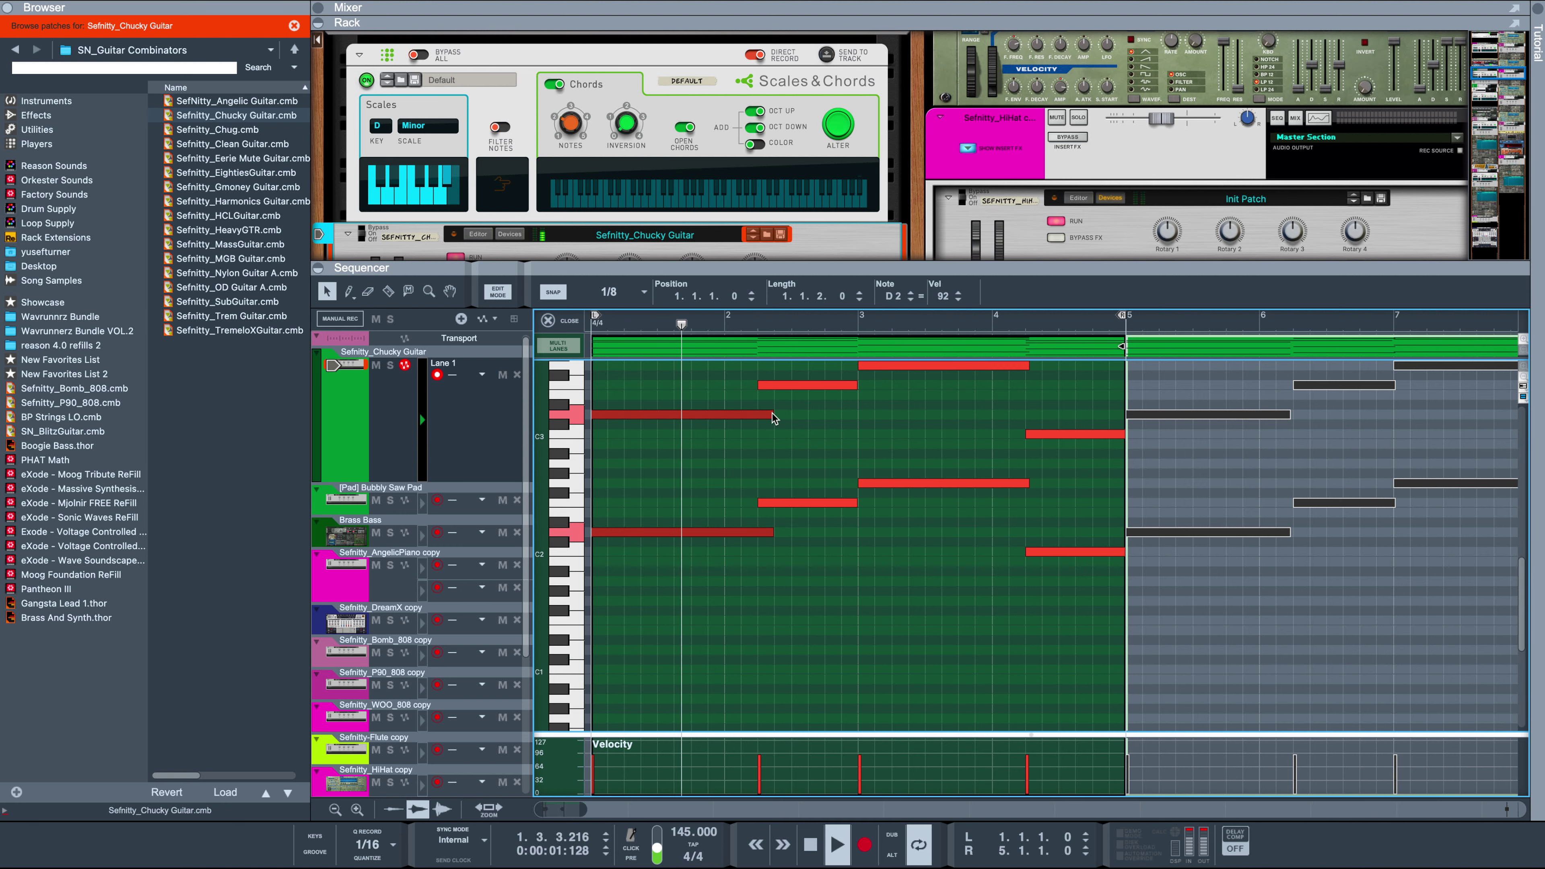
scroll(907, 451, up, 2)
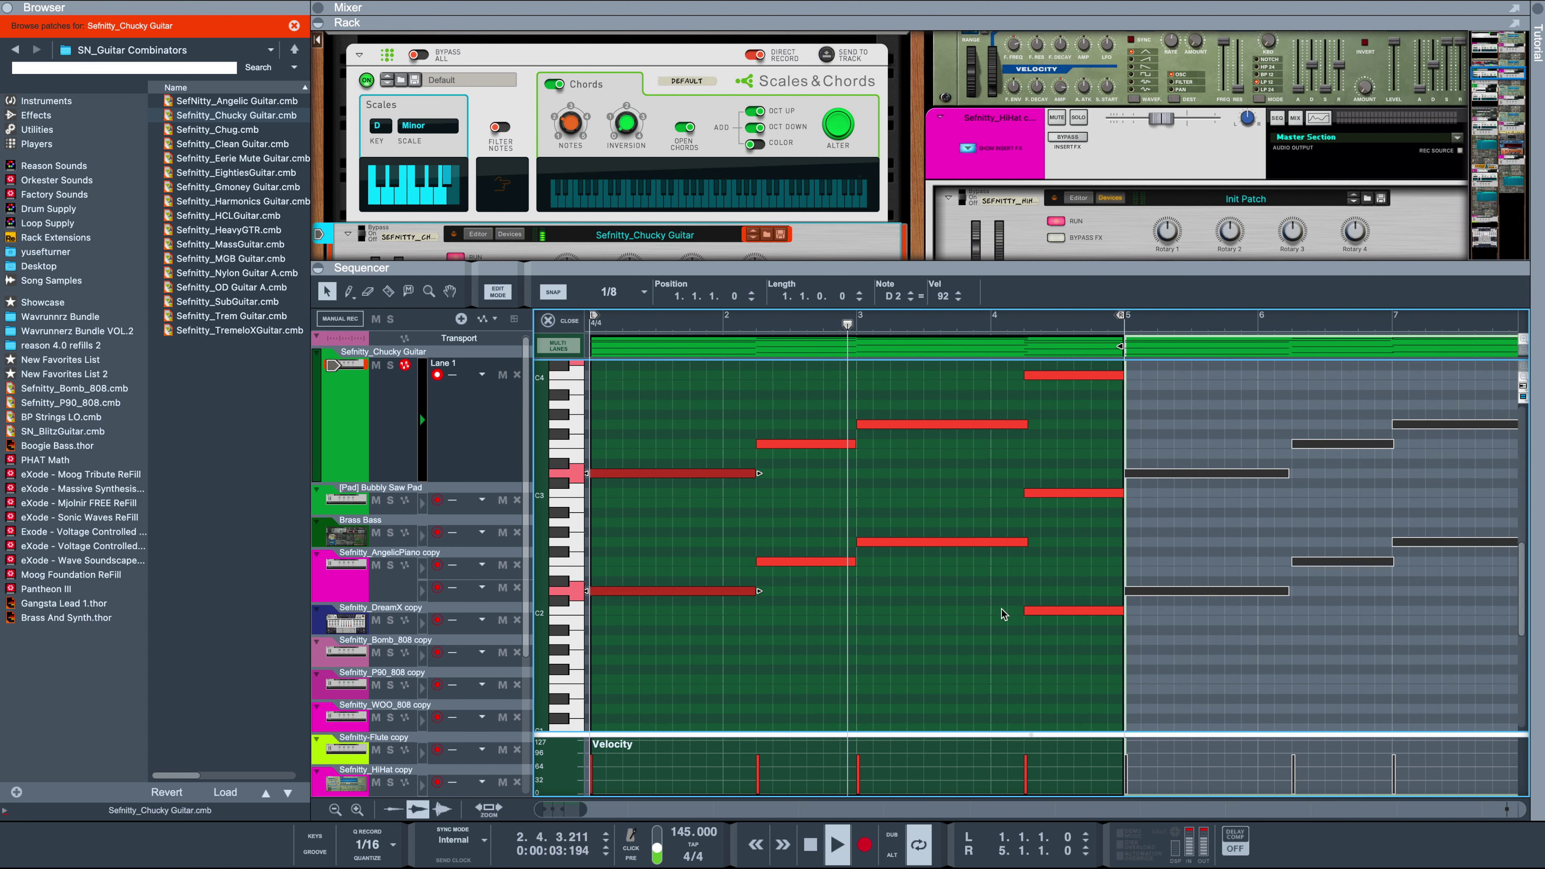
Trim the third chord's notes to a length of 1.1.0.0 and return to the arrangement view.
click(925, 441)
scroll(937, 436, up, 8)
drag(942, 427, 947, 431)
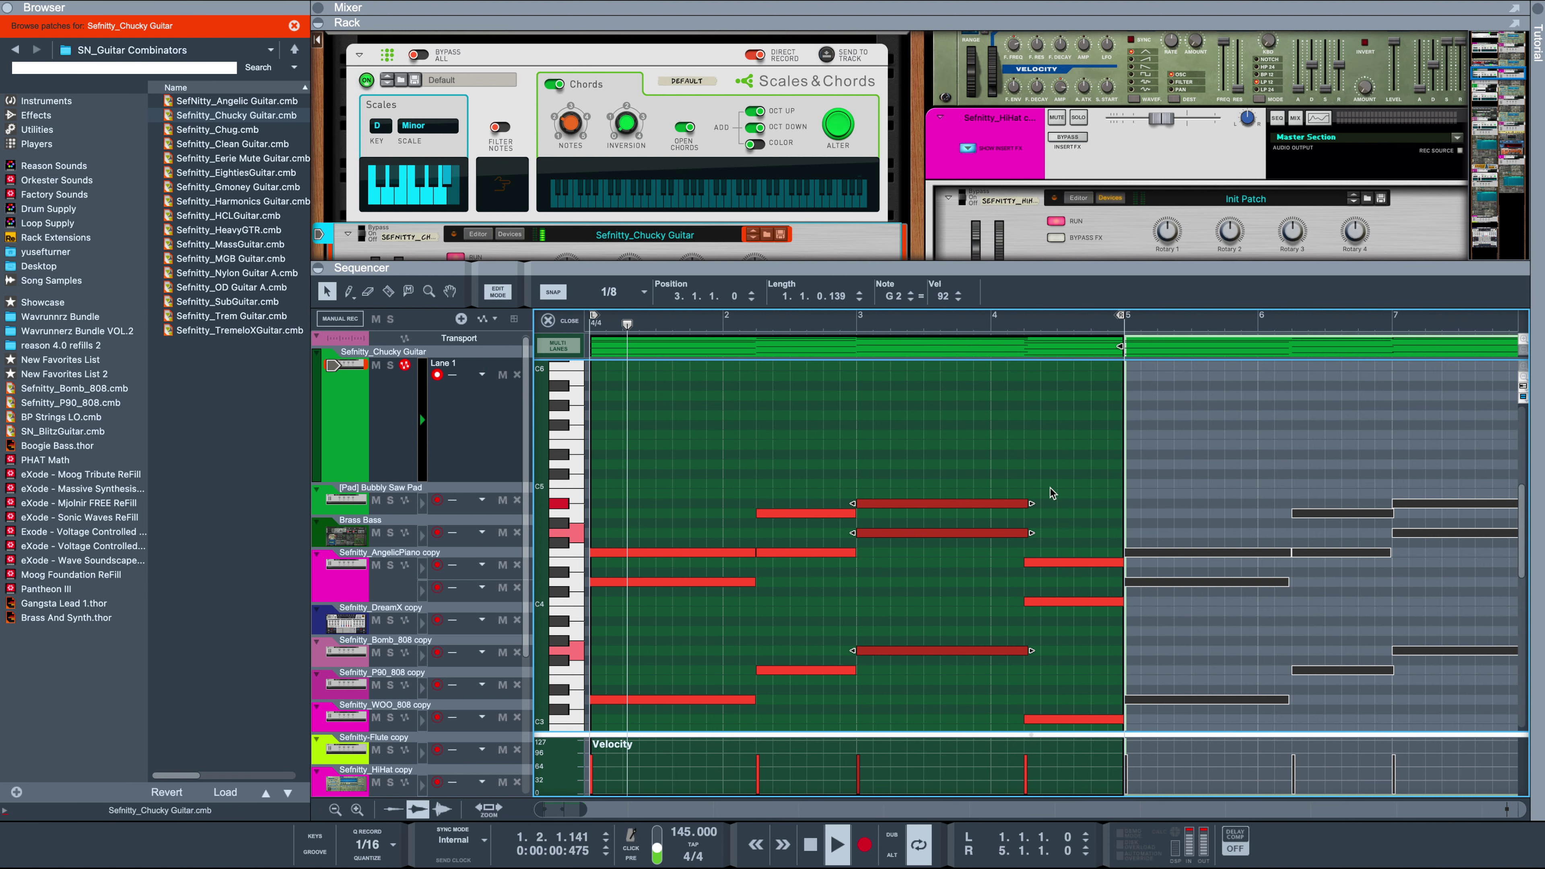
drag(1032, 503, 1027, 503)
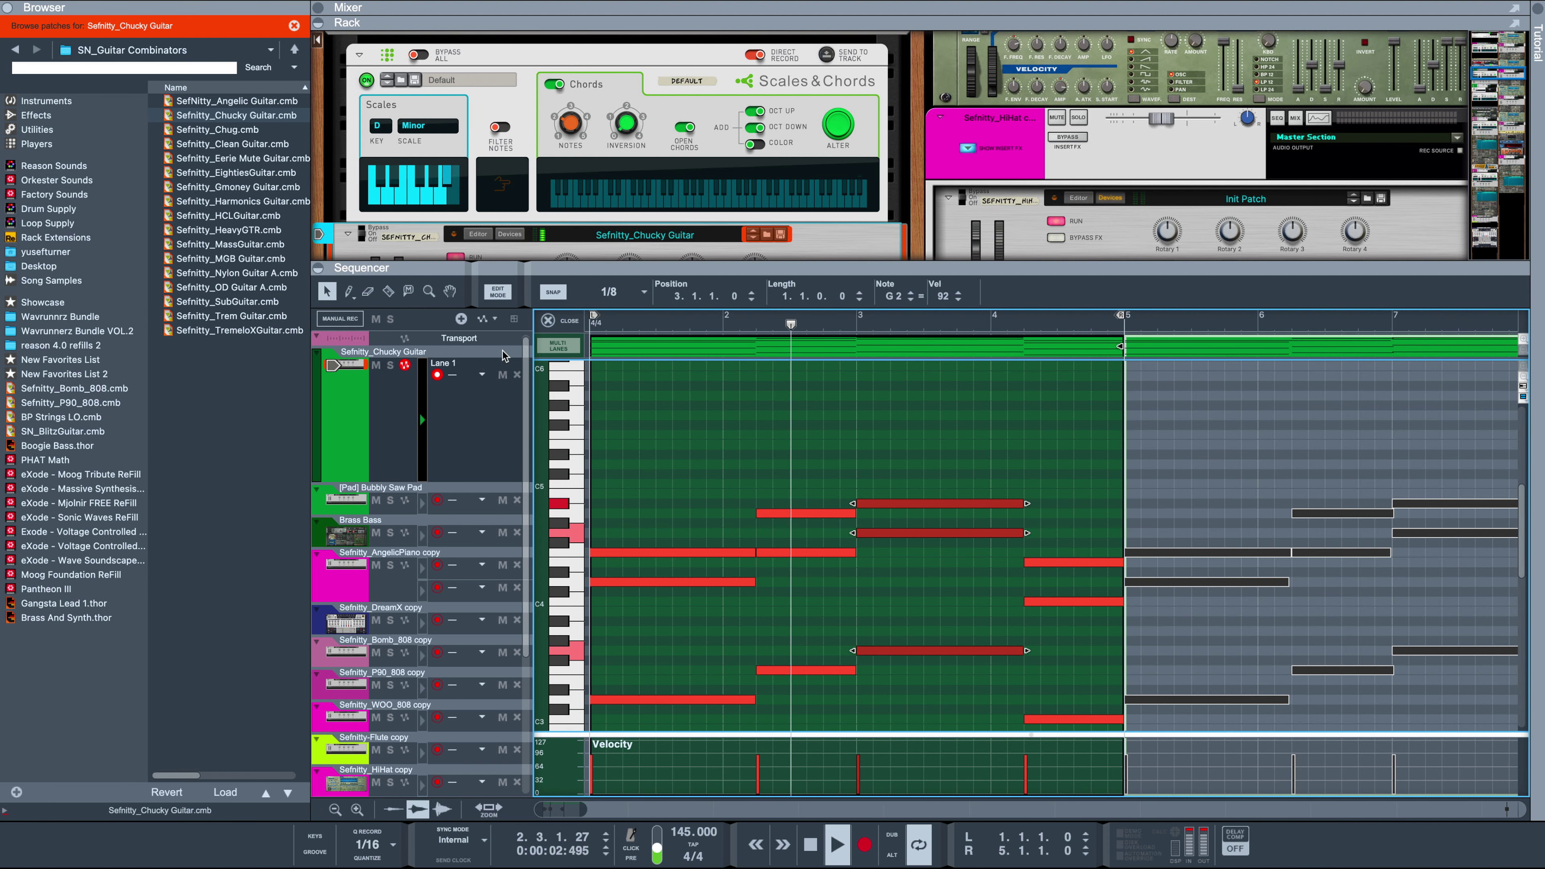
click(575, 322)
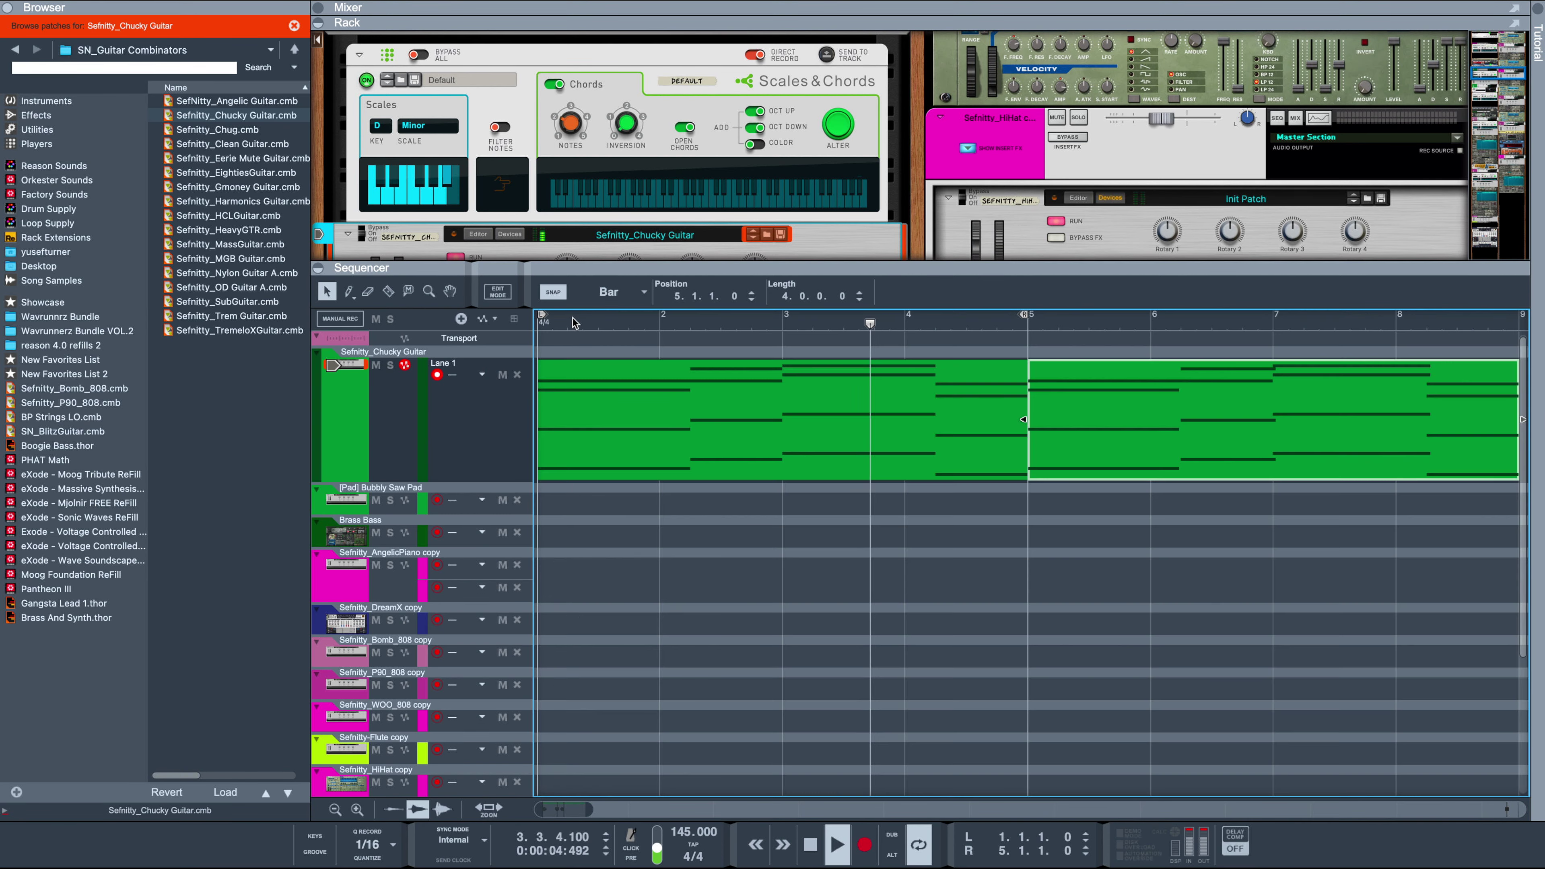
click(740, 571)
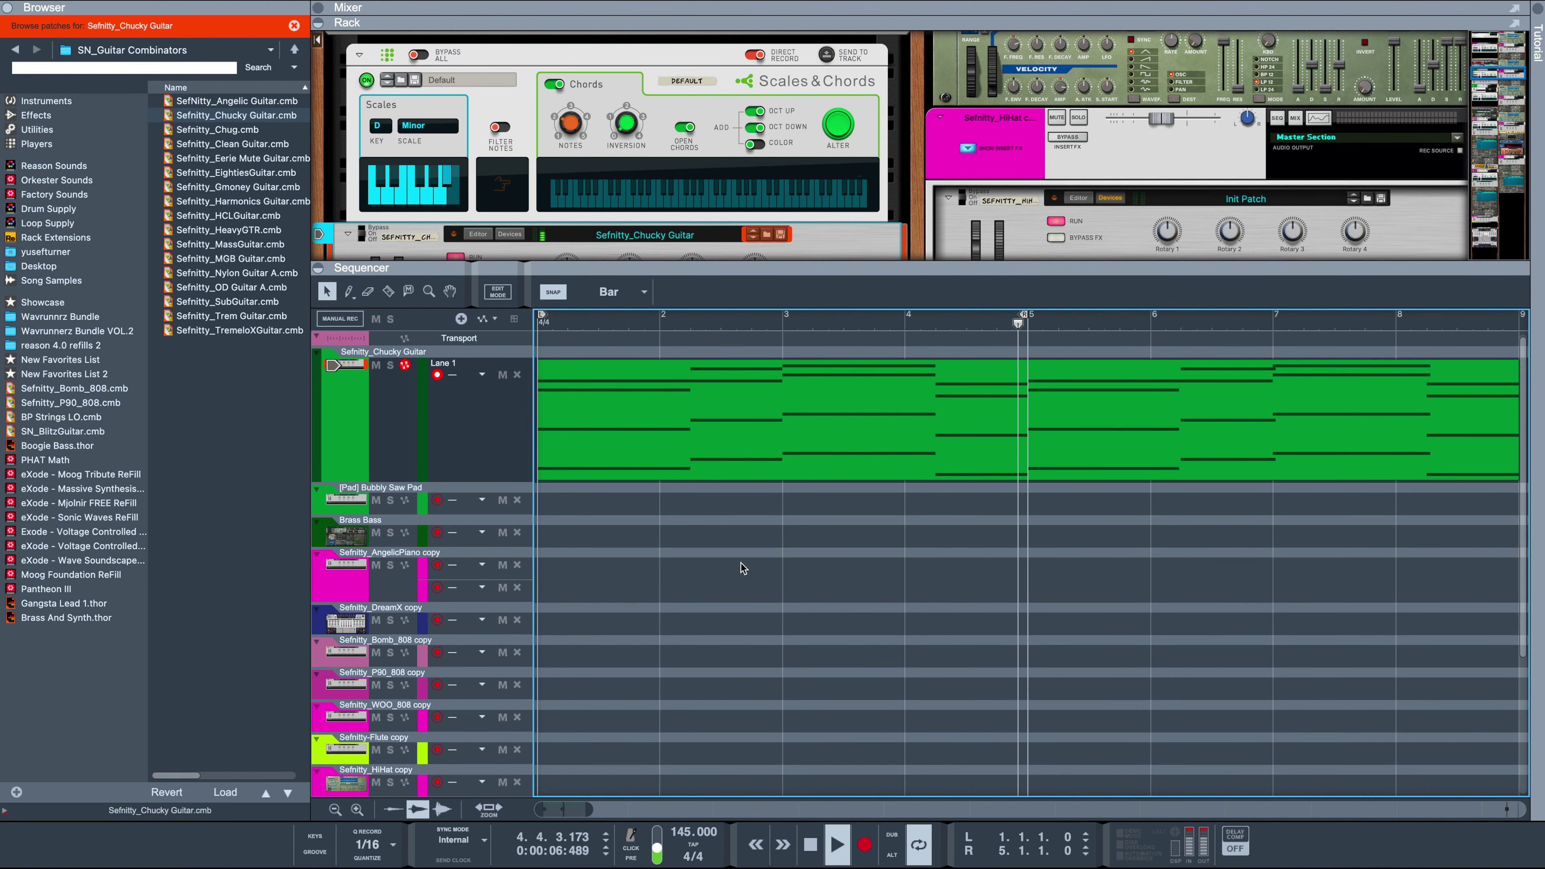
Reverse the first four-bar chord clip on the Sefnitty_Chucky Guitar track.
key(space)
right_click(728, 412)
click(702, 414)
double_click(701, 413)
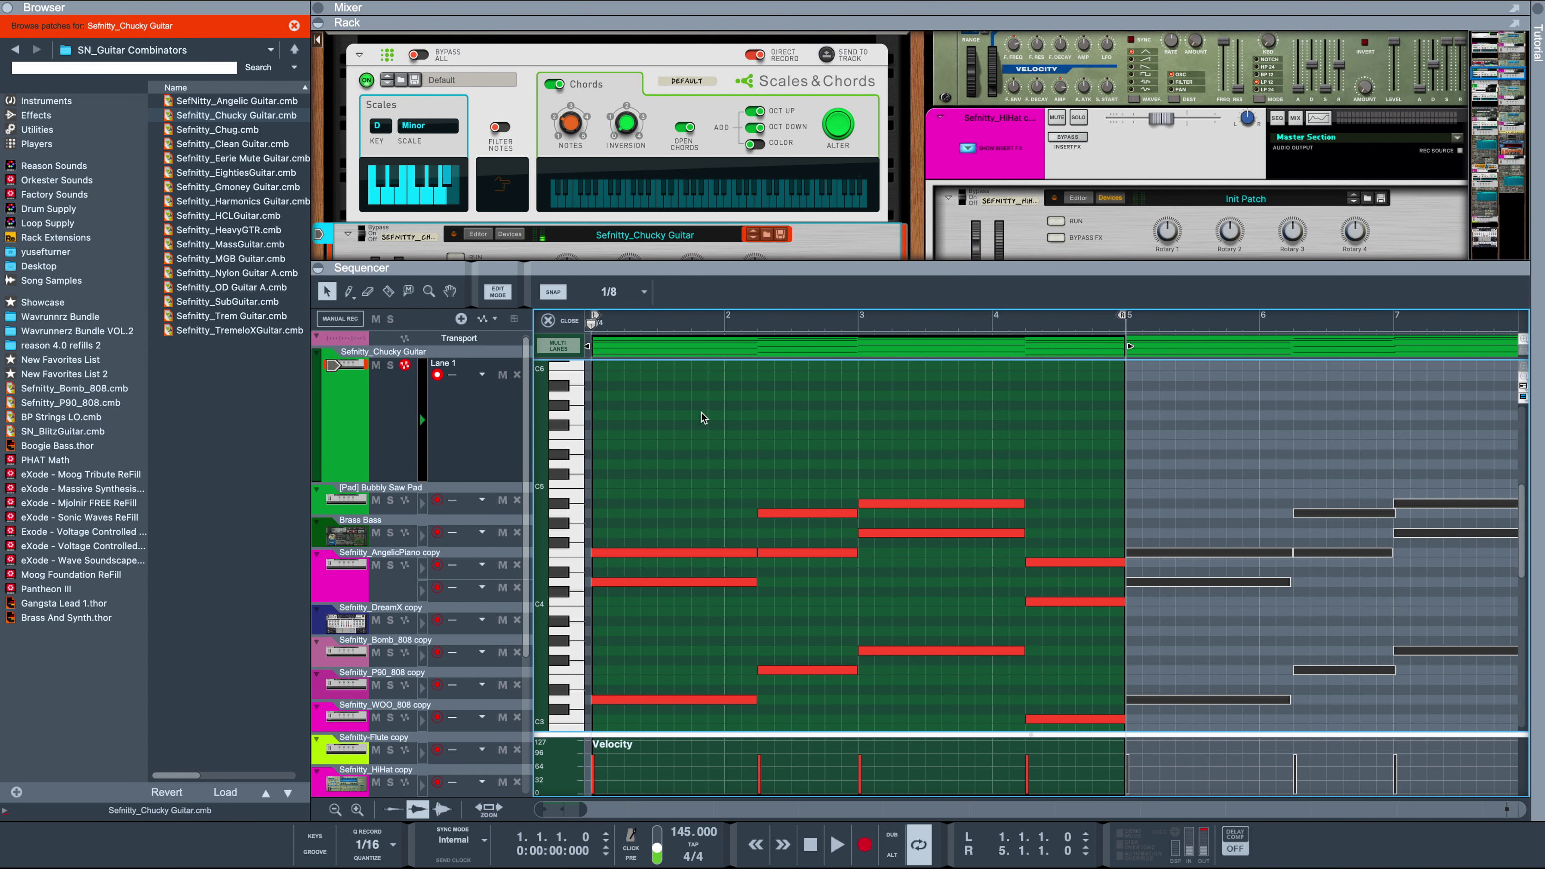
click(572, 321)
right_click(724, 439)
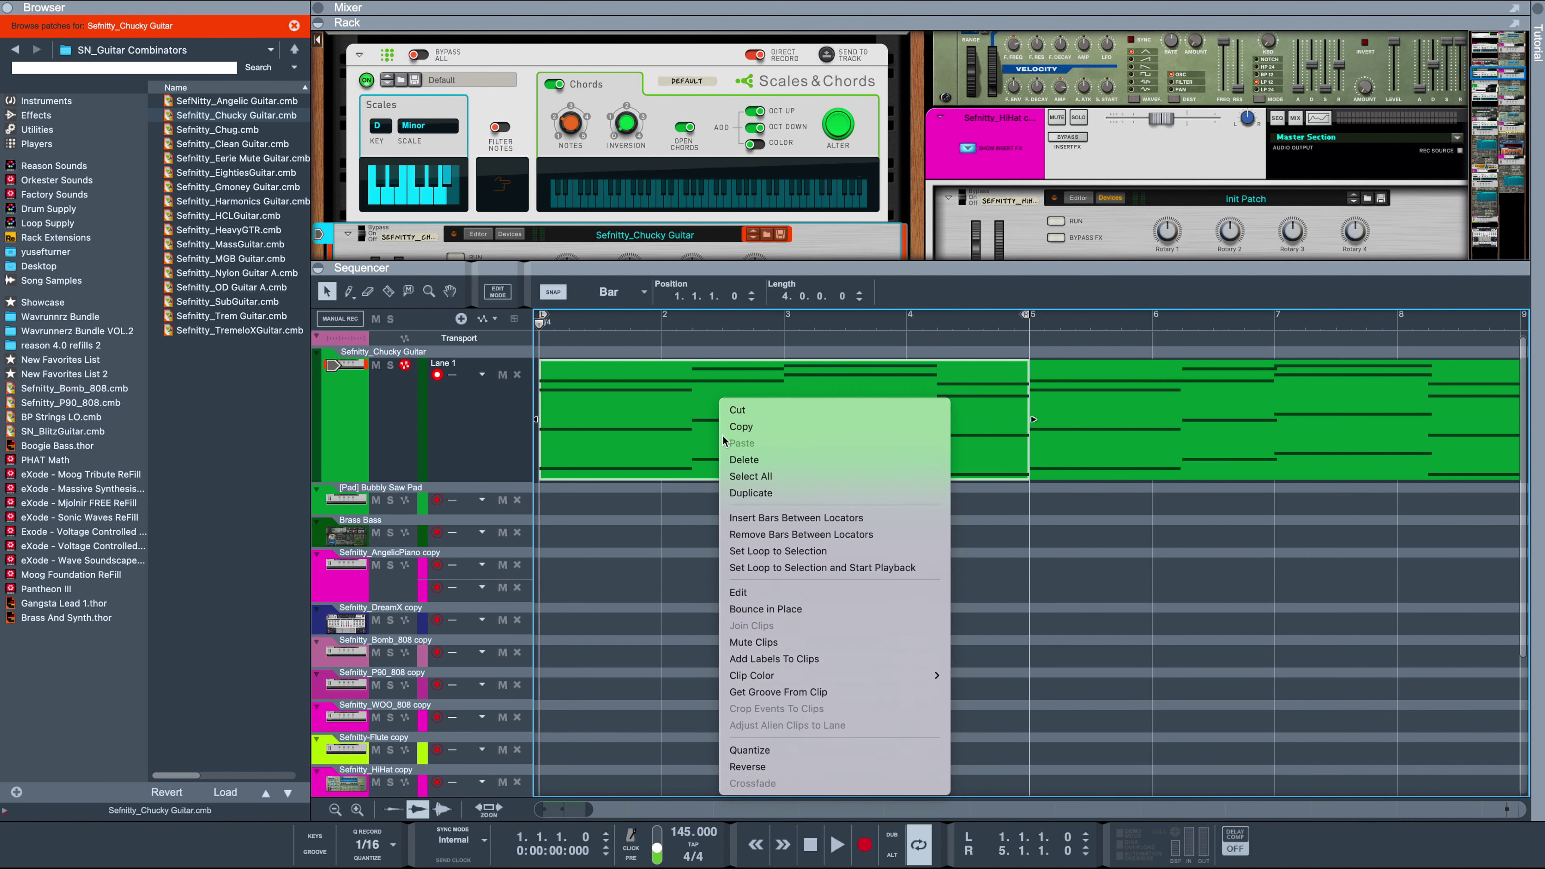
click(752, 767)
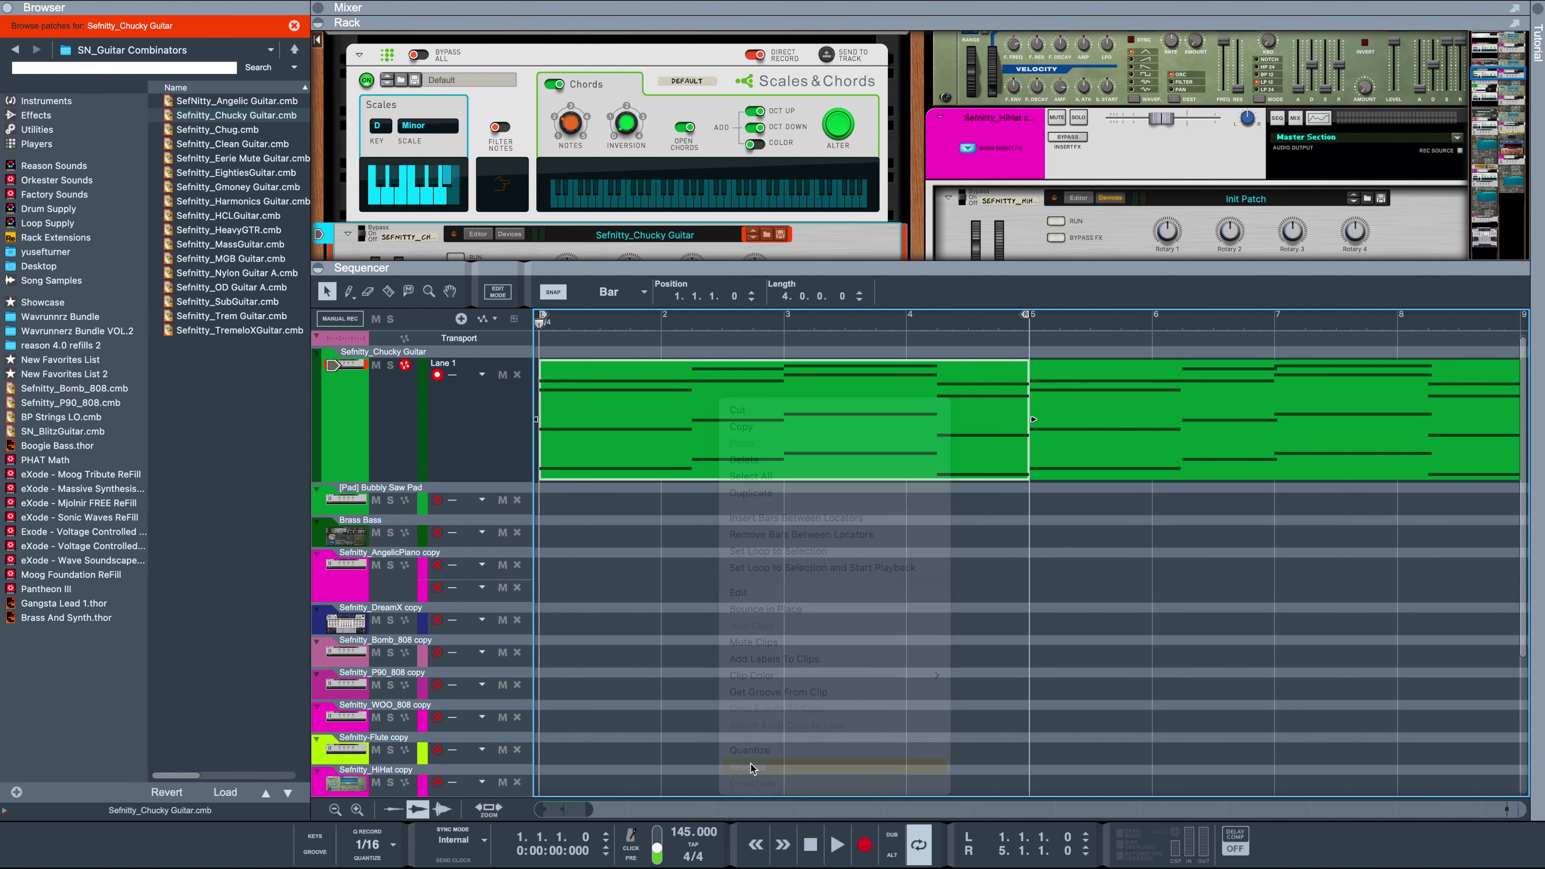
Bounce the reversed chord clip in place, reverse the bounced audio clip and play it back.
right_click(708, 441)
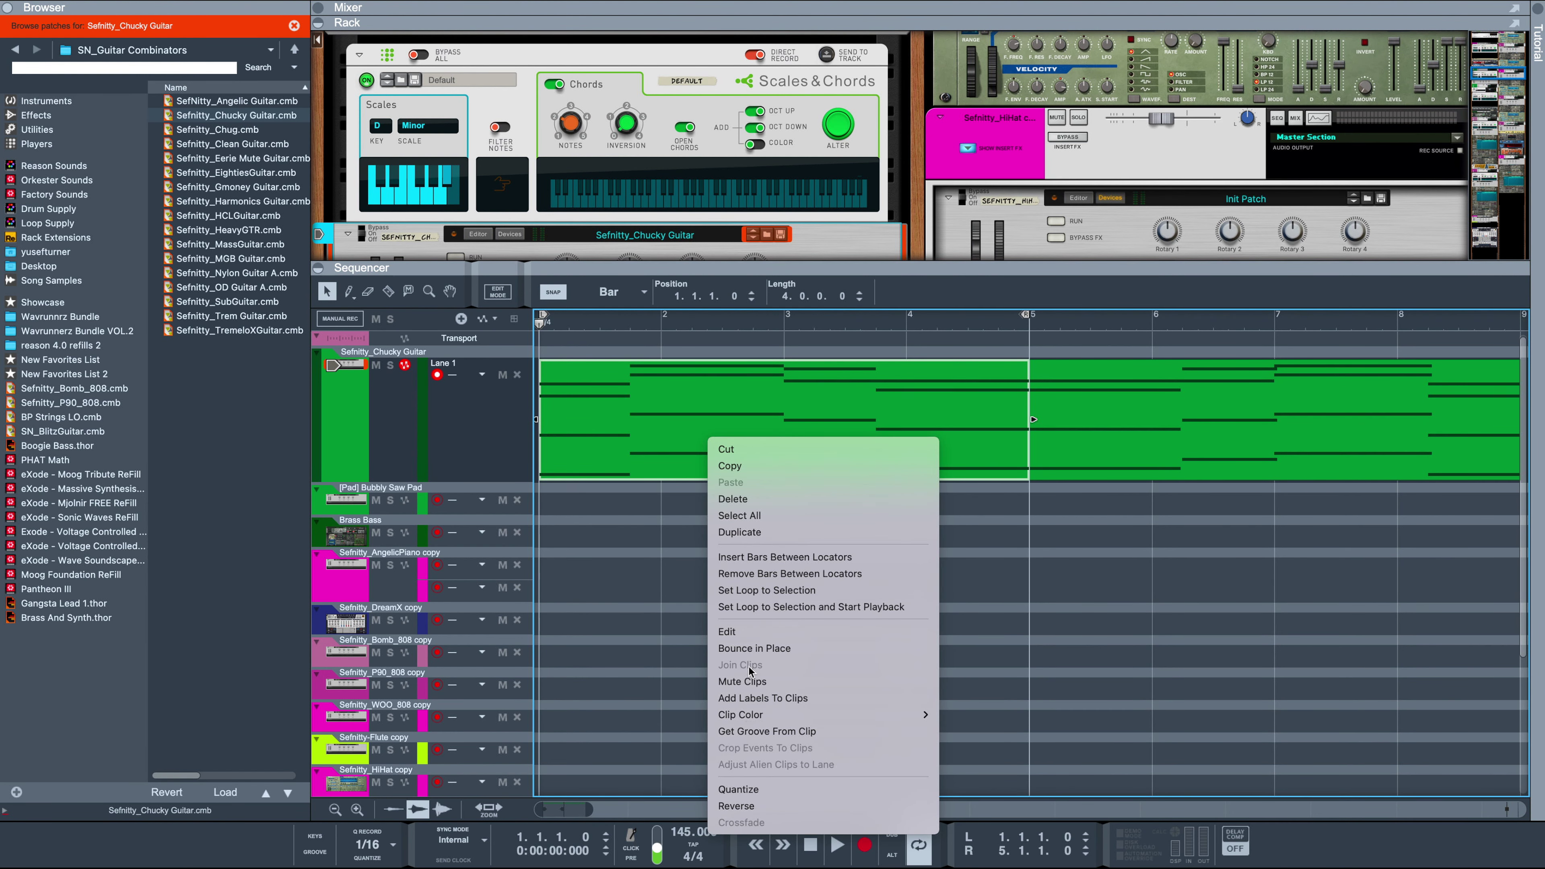
click(750, 649)
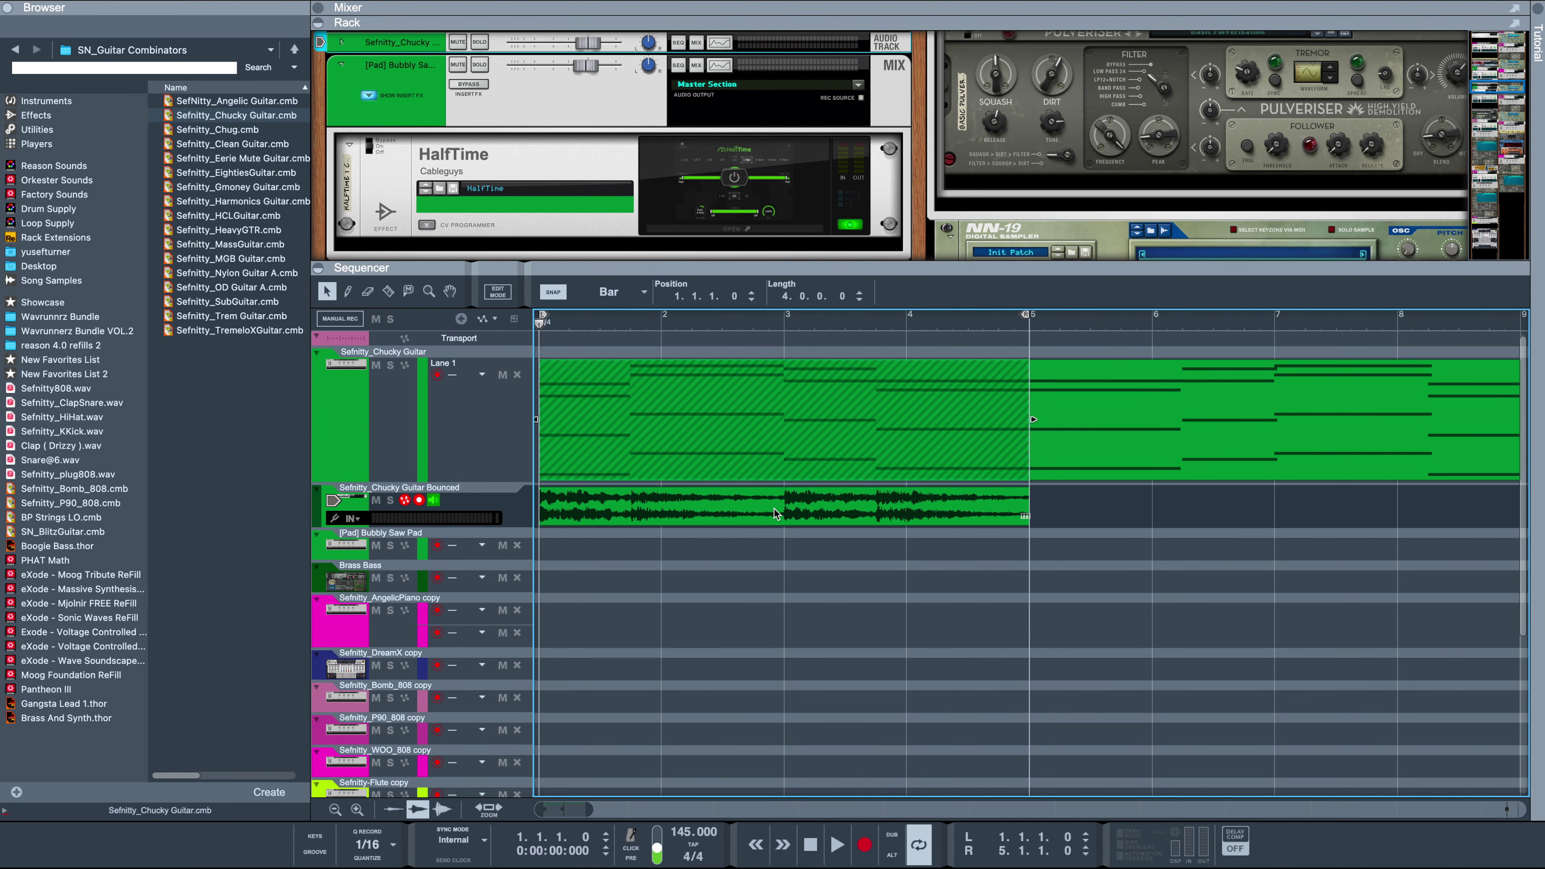
right_click(774, 506)
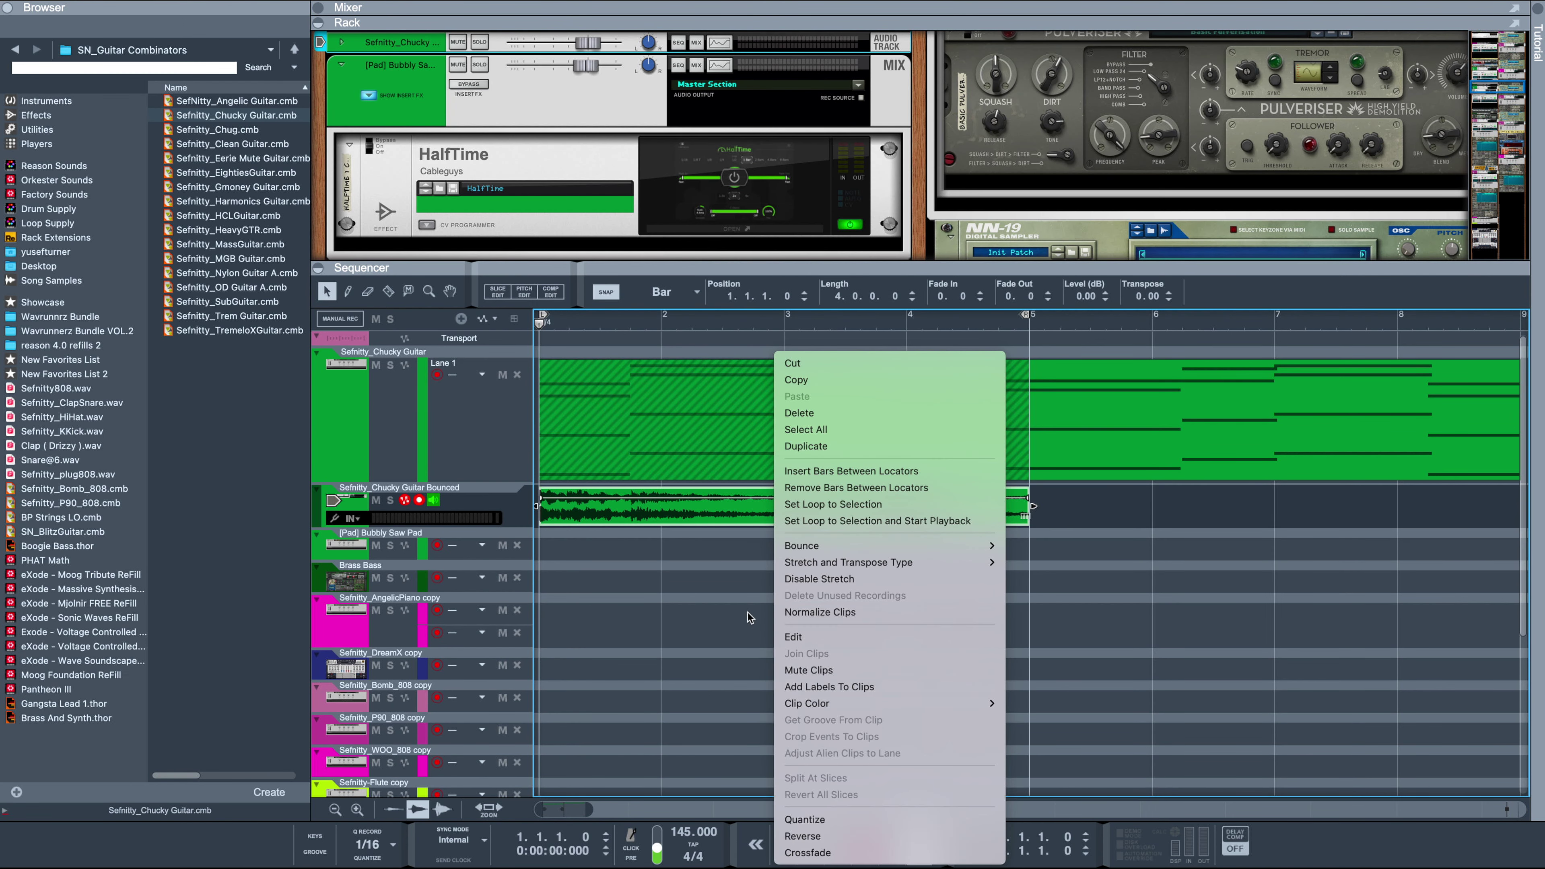
click(803, 836)
key(space)
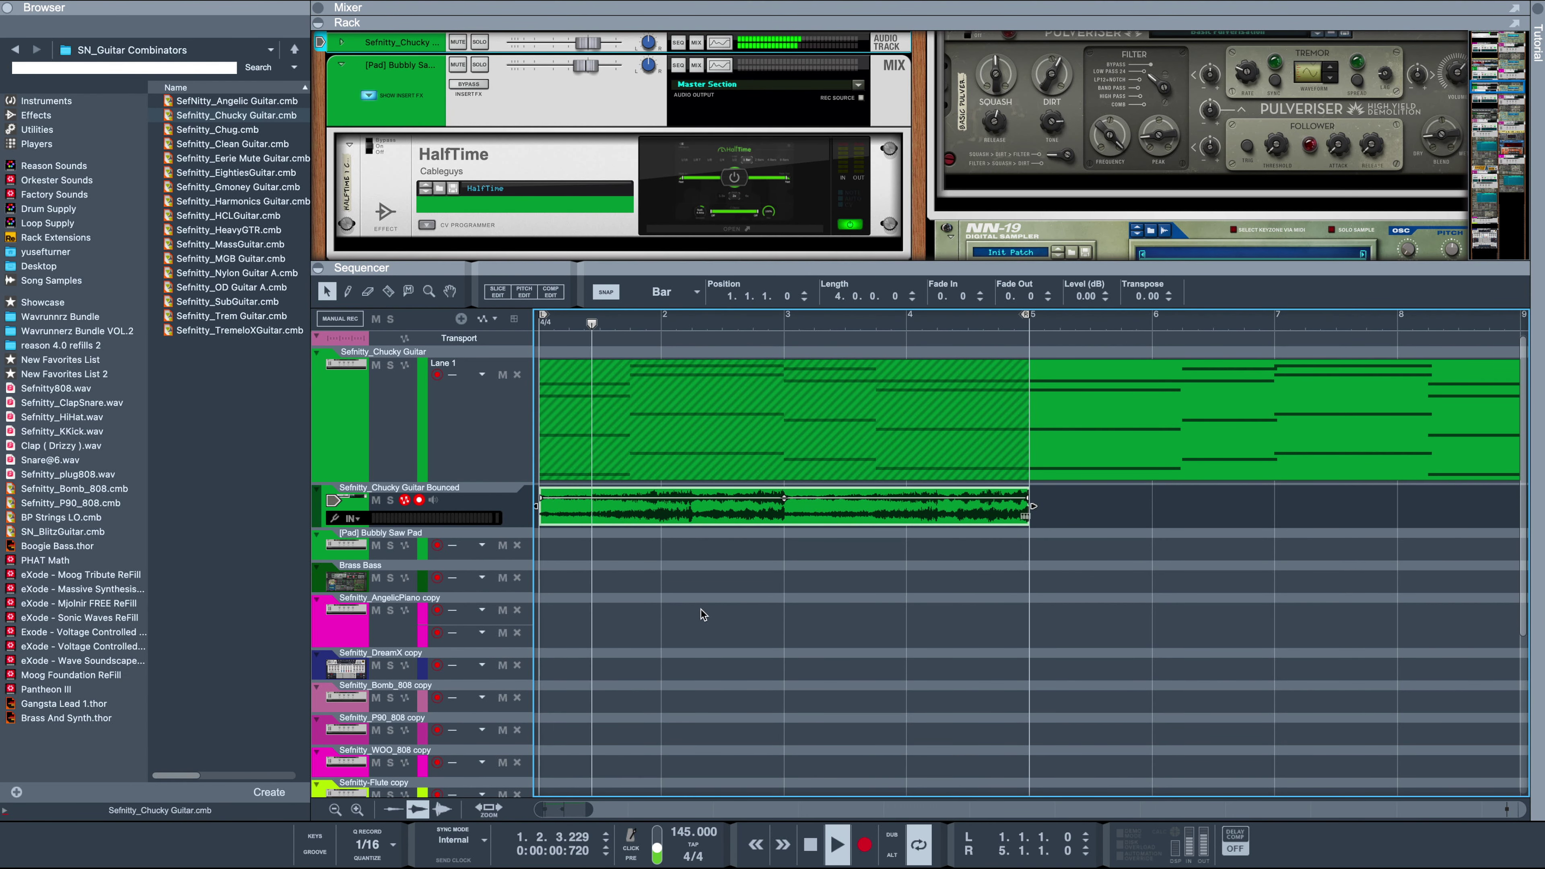
click(701, 614)
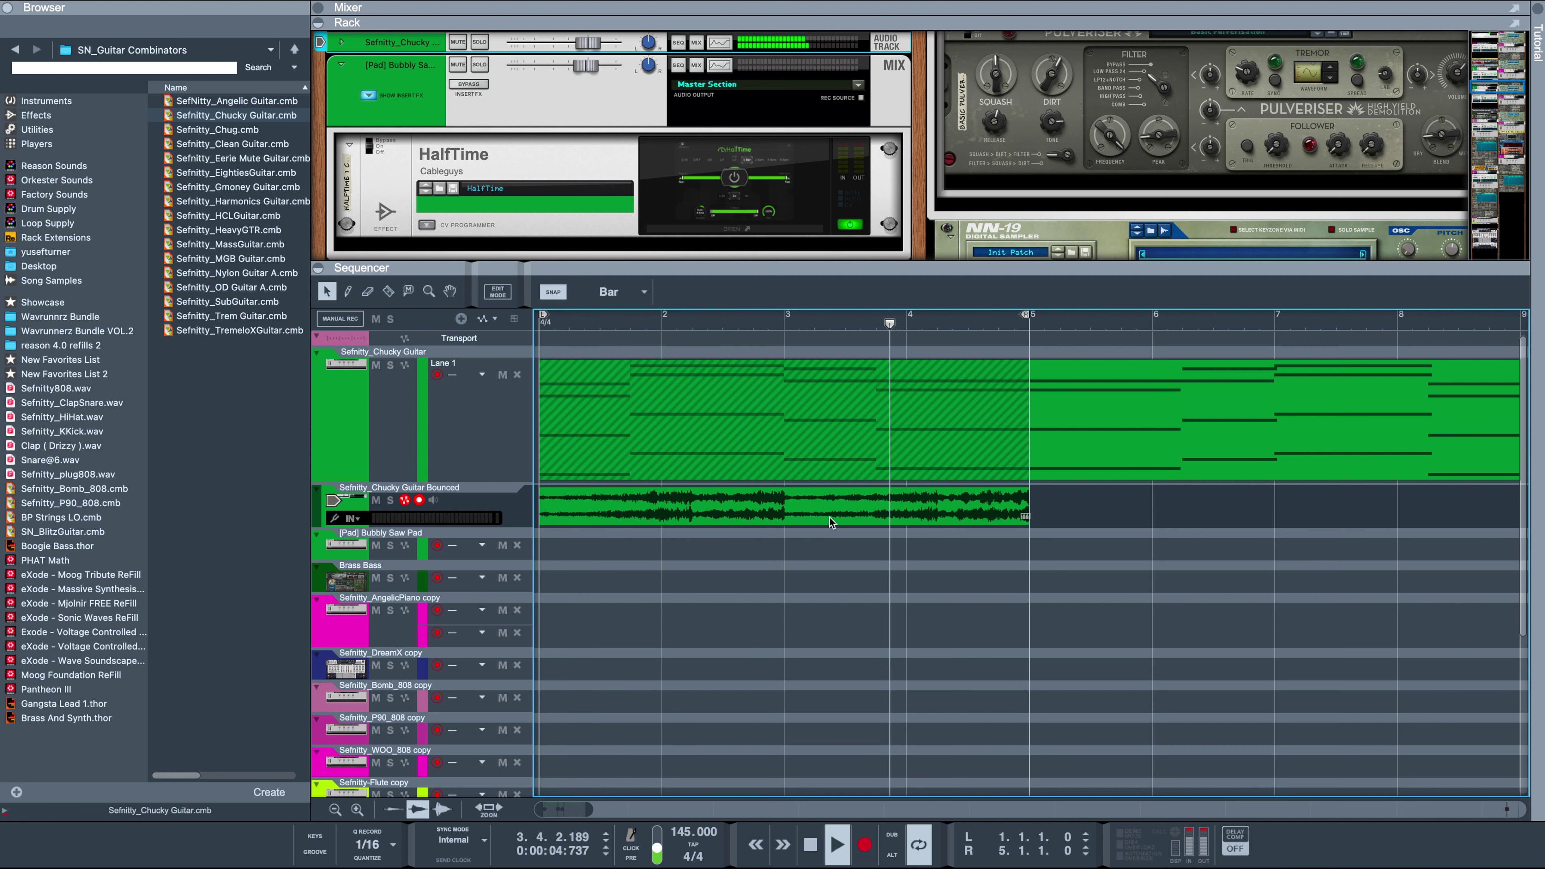
Reverse the muted chord clip back to its original note order and unmute it.
right_click(668, 420)
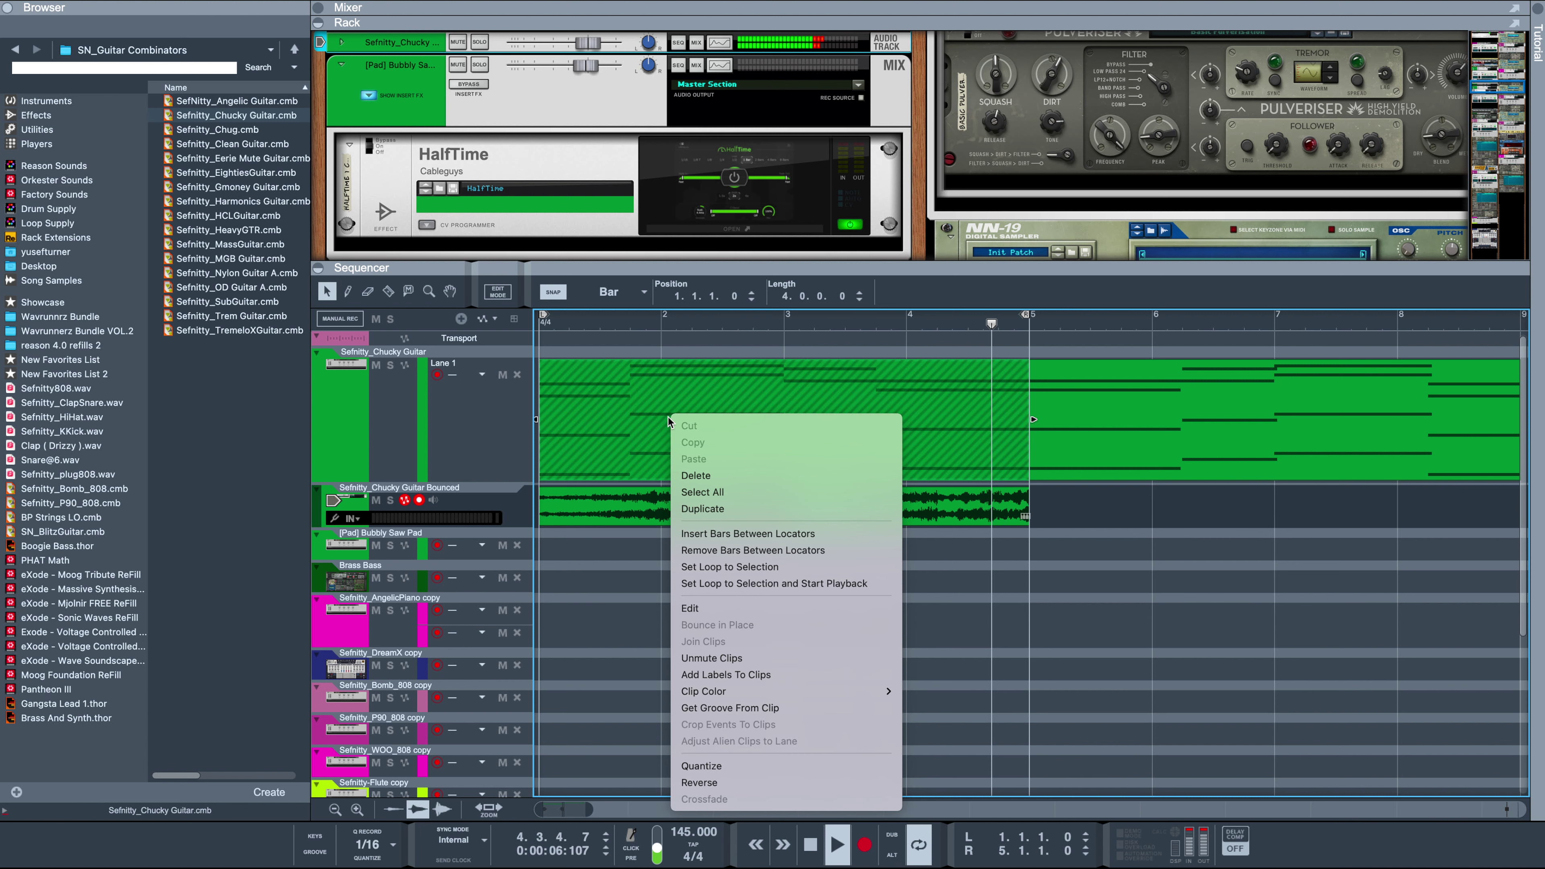
click(684, 783)
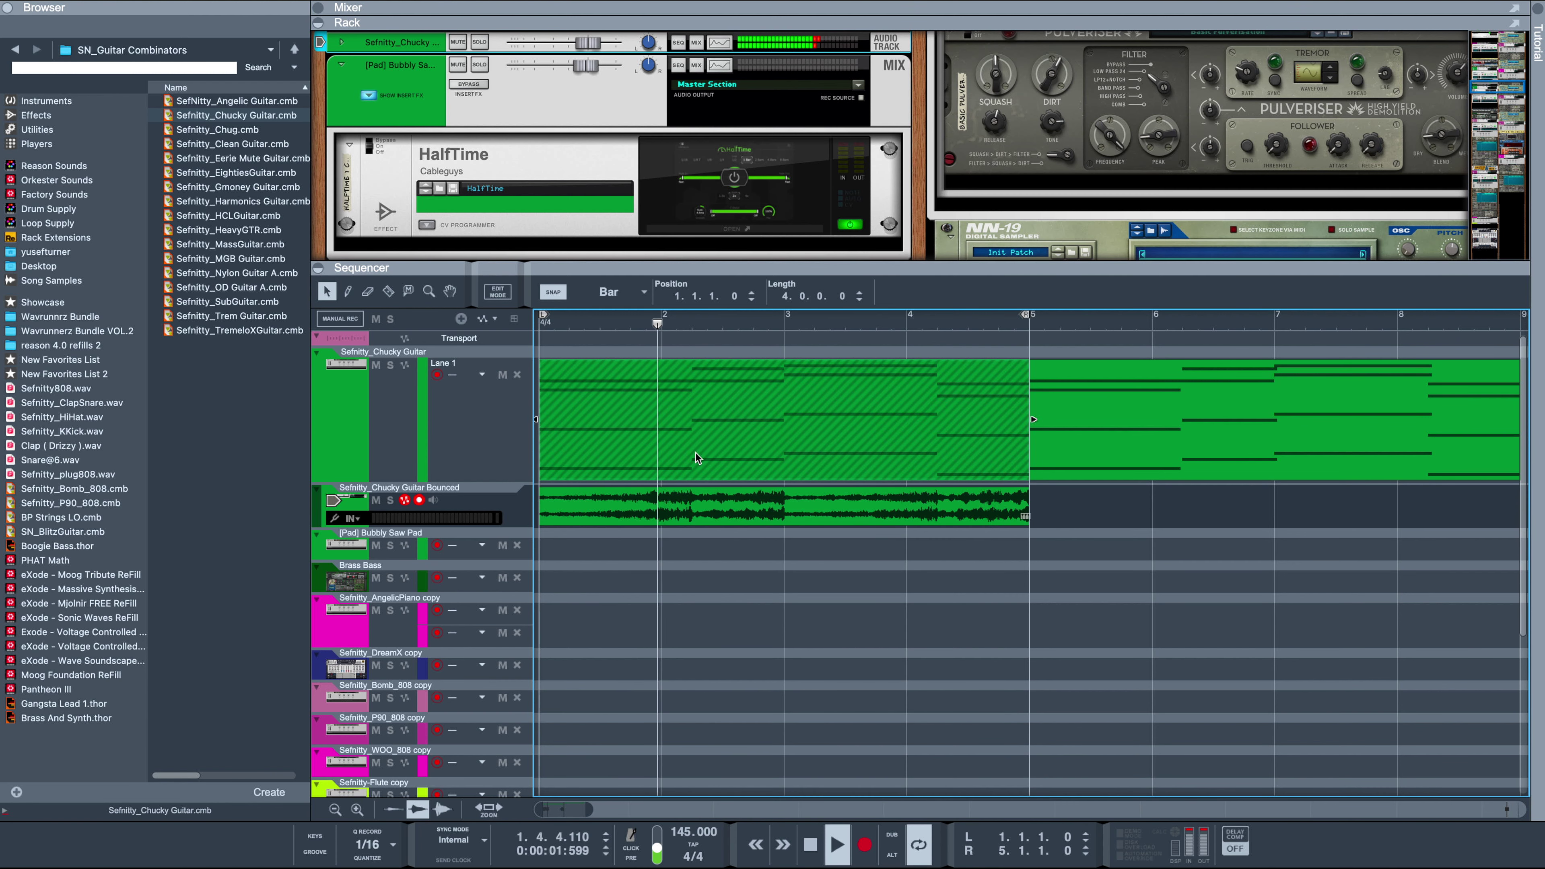
right_click(715, 436)
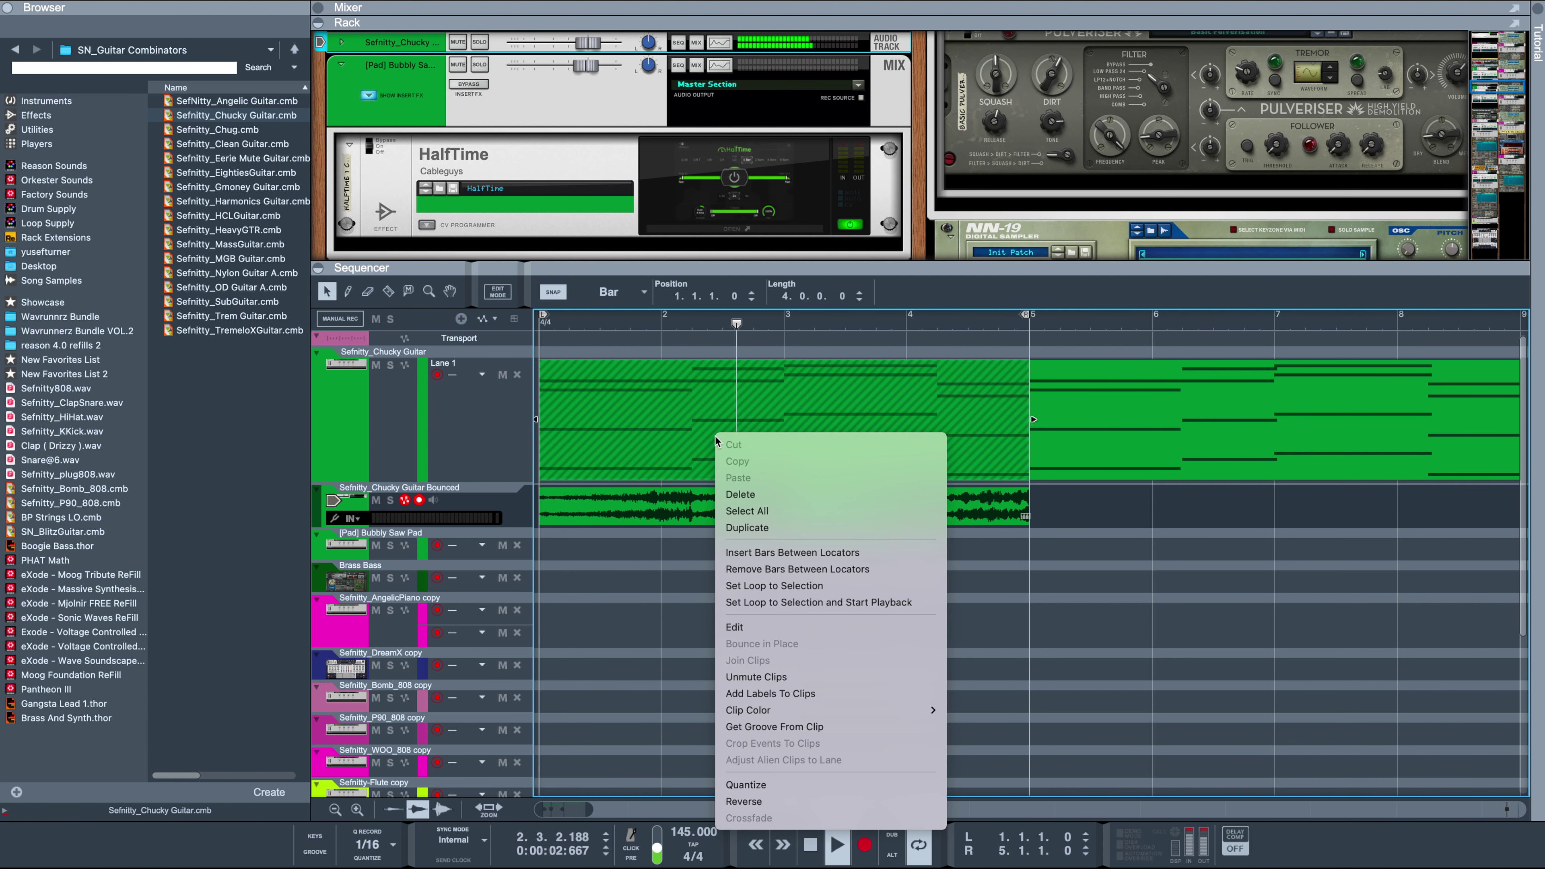
click(783, 679)
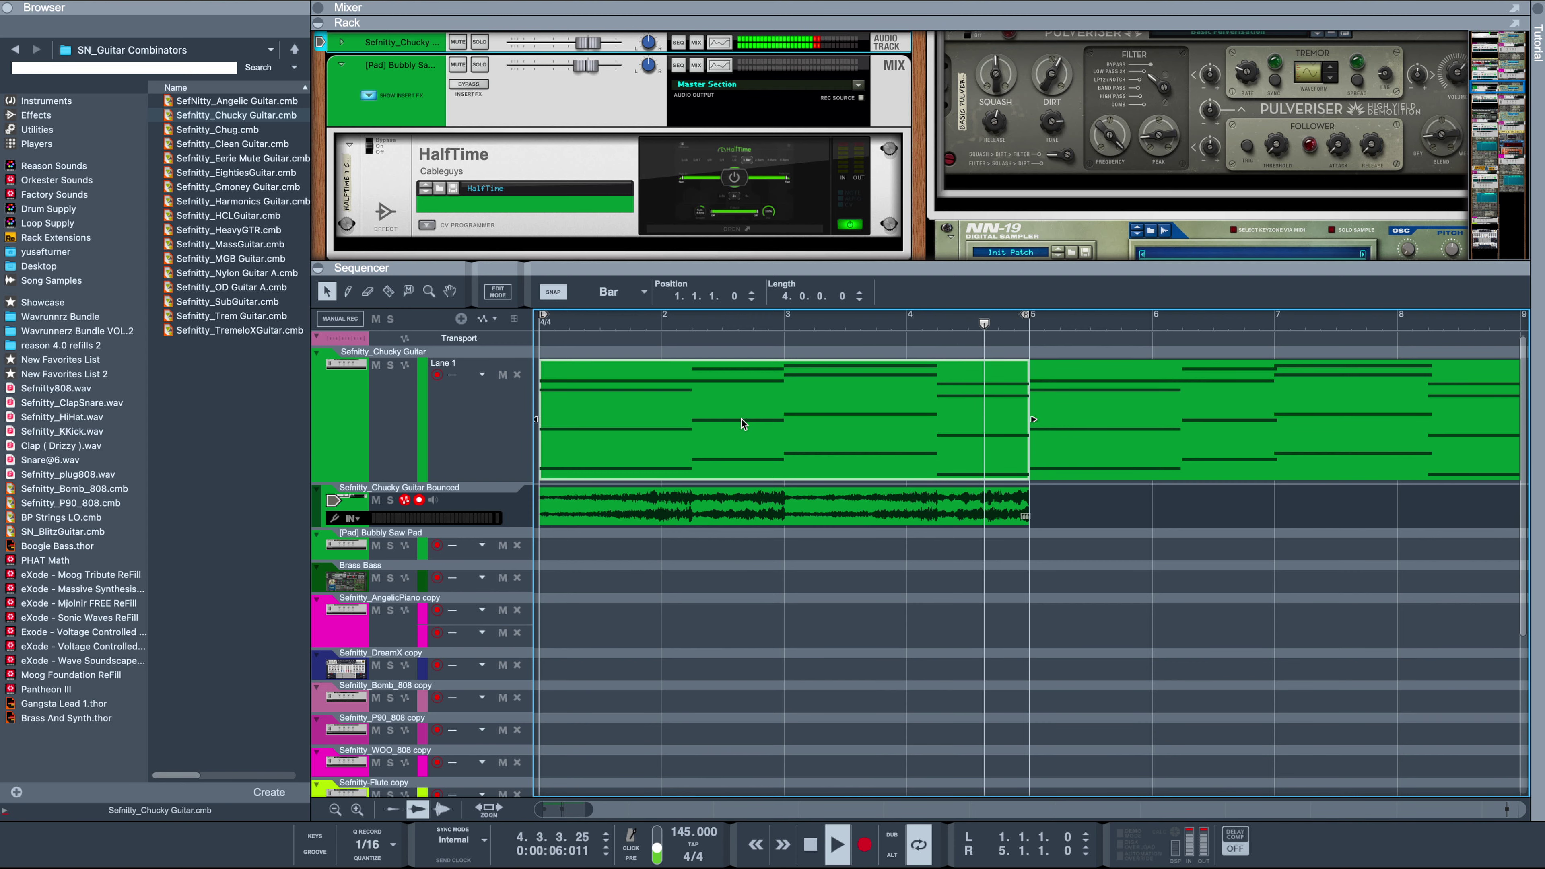
Open the first chord clip's notes and transpose all of them up one octave.
double_click(741, 419)
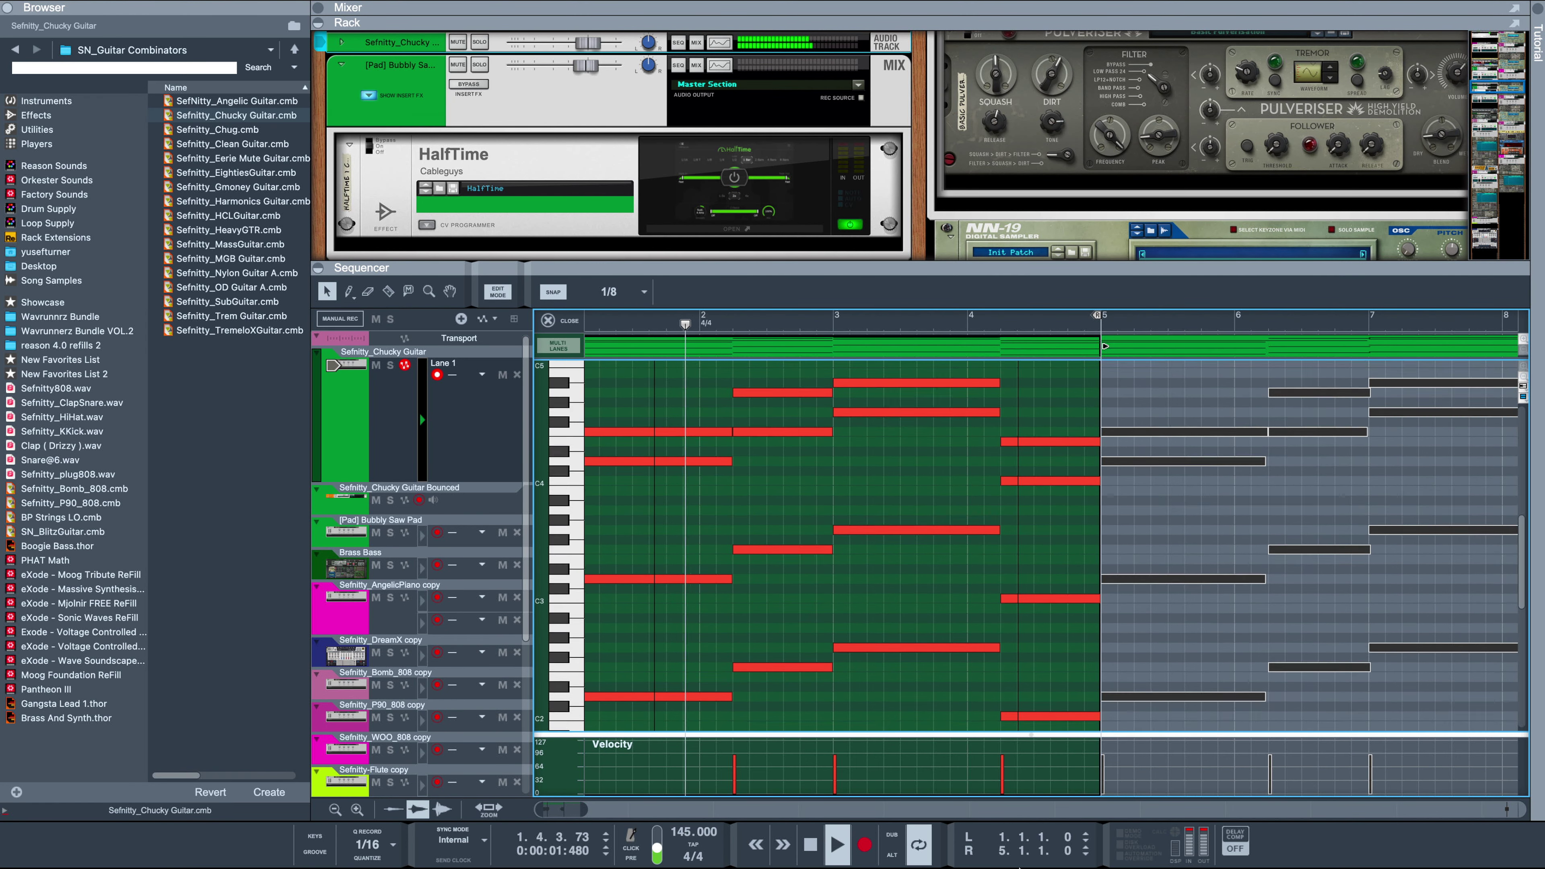
scroll(1076, 717, down, 4)
key(super+a)
key(shift+super+Up)
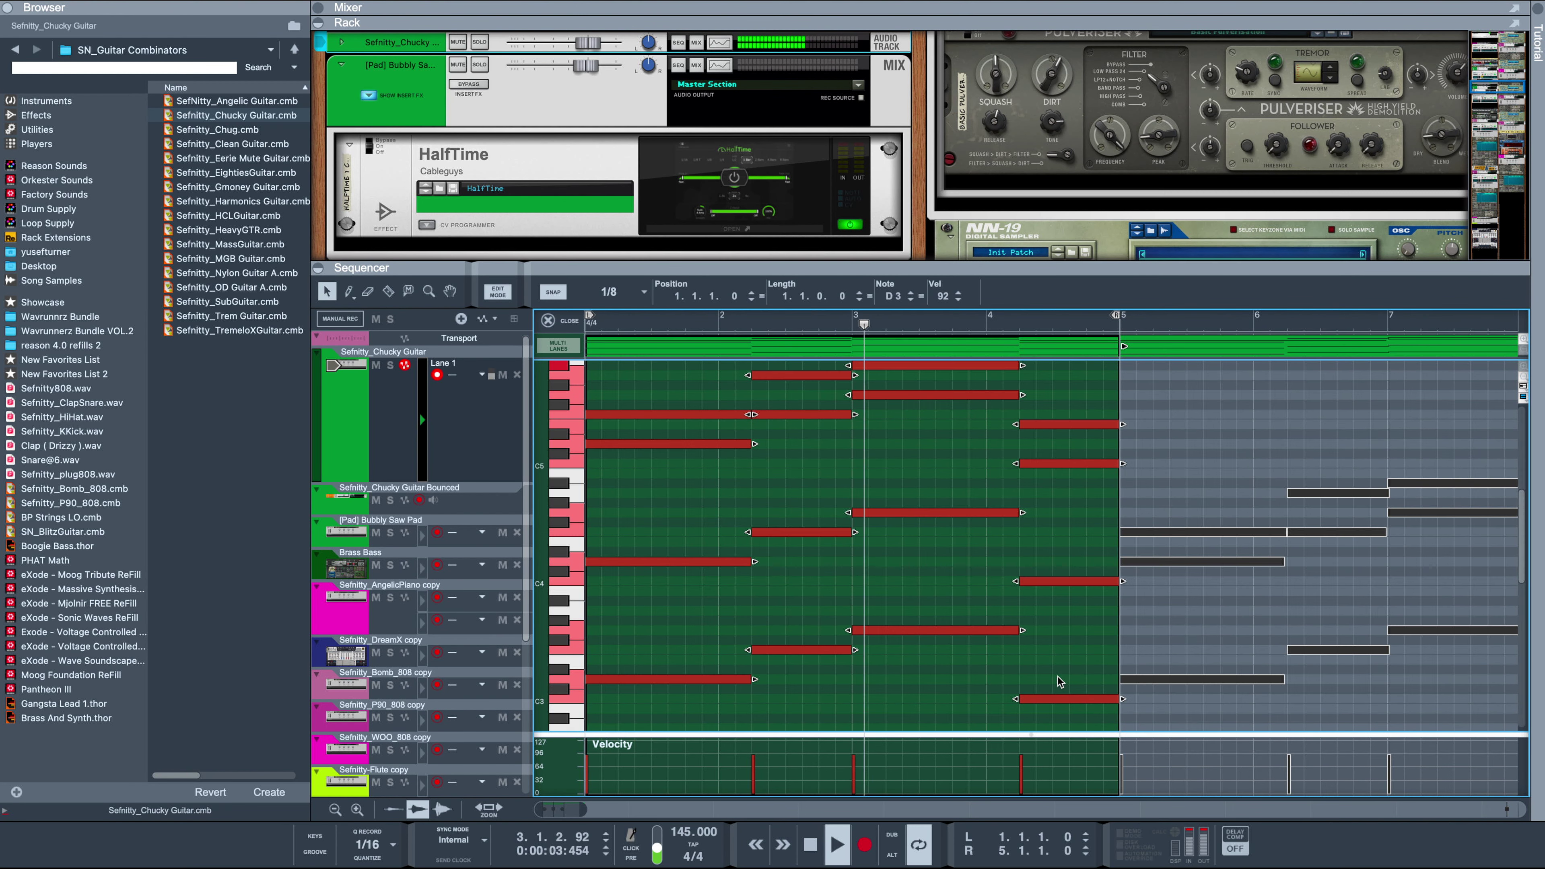
Trim the starts of the first chord's D5 and D4 notes to 1.2.1.0 and 1.3.1.0, keeping their end points.
click(586, 445)
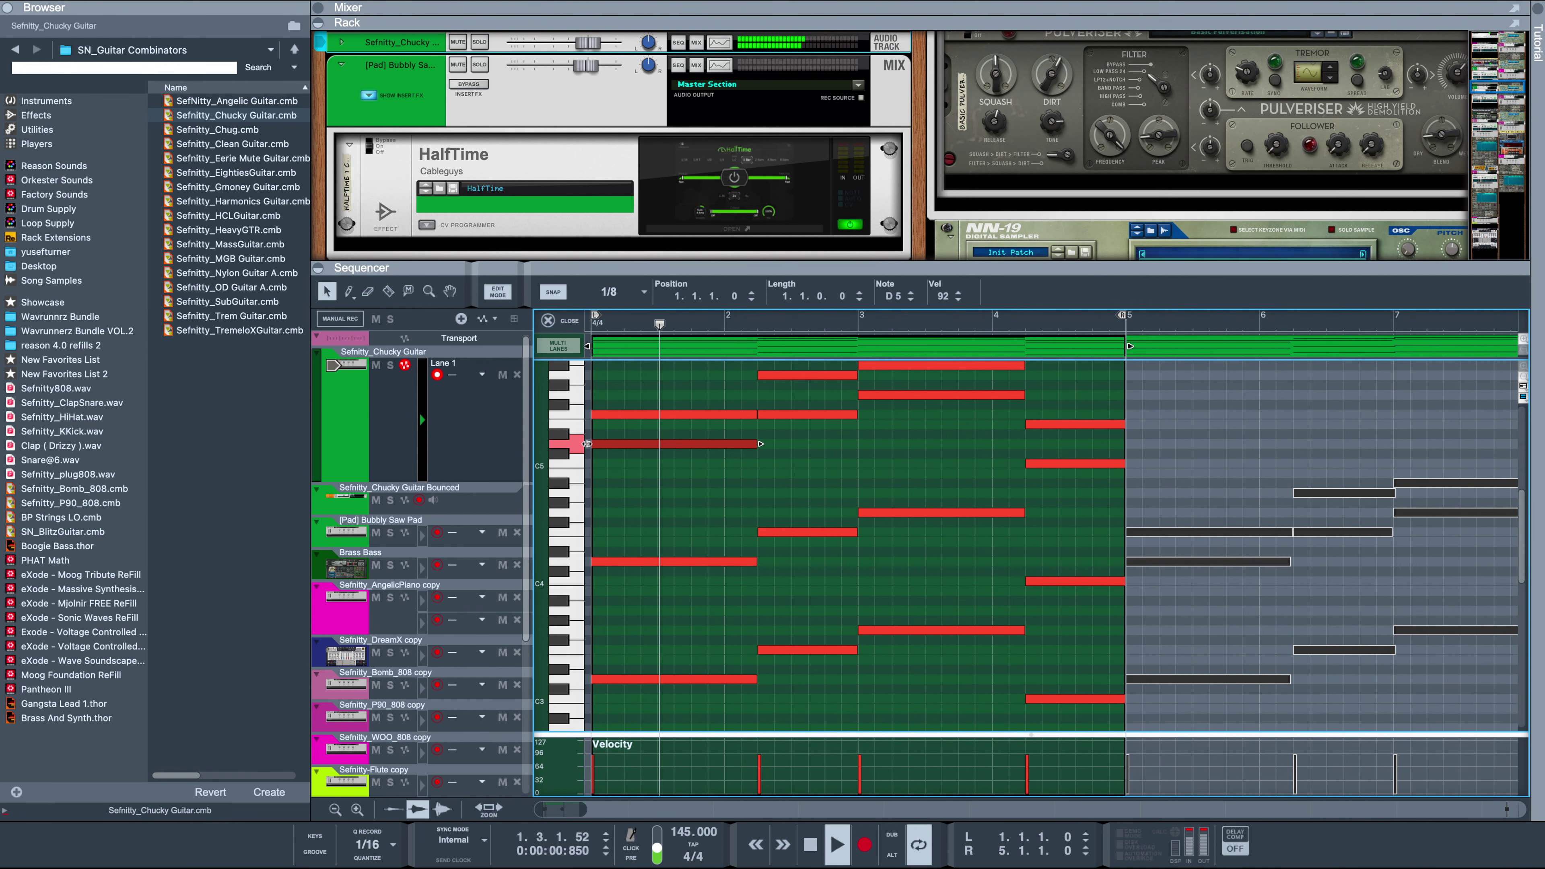
drag(586, 444, 627, 444)
key(space)
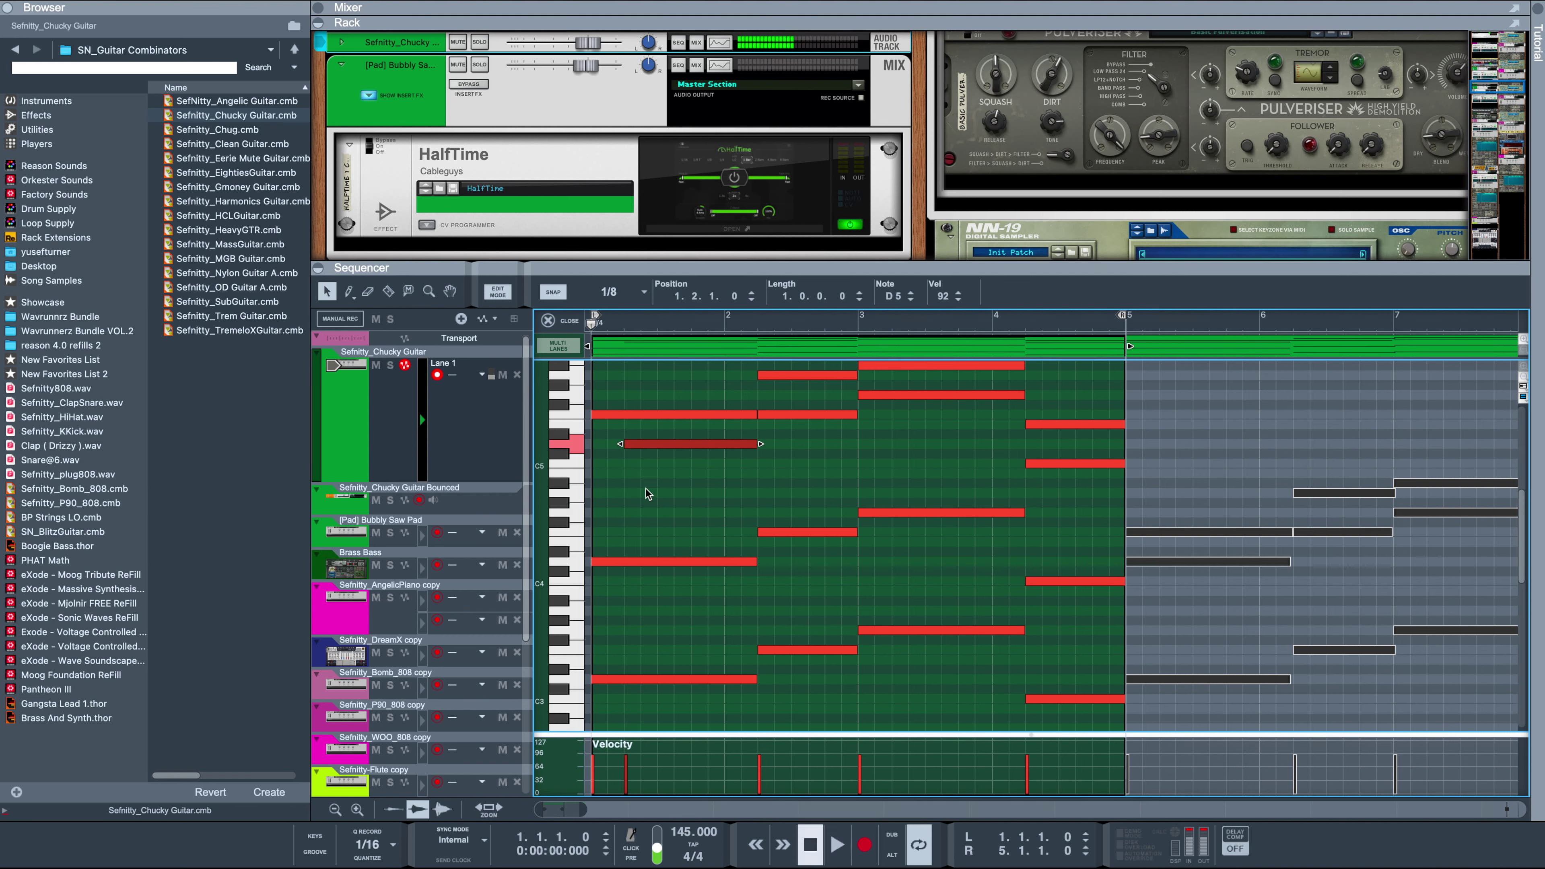
key(space)
click(620, 561)
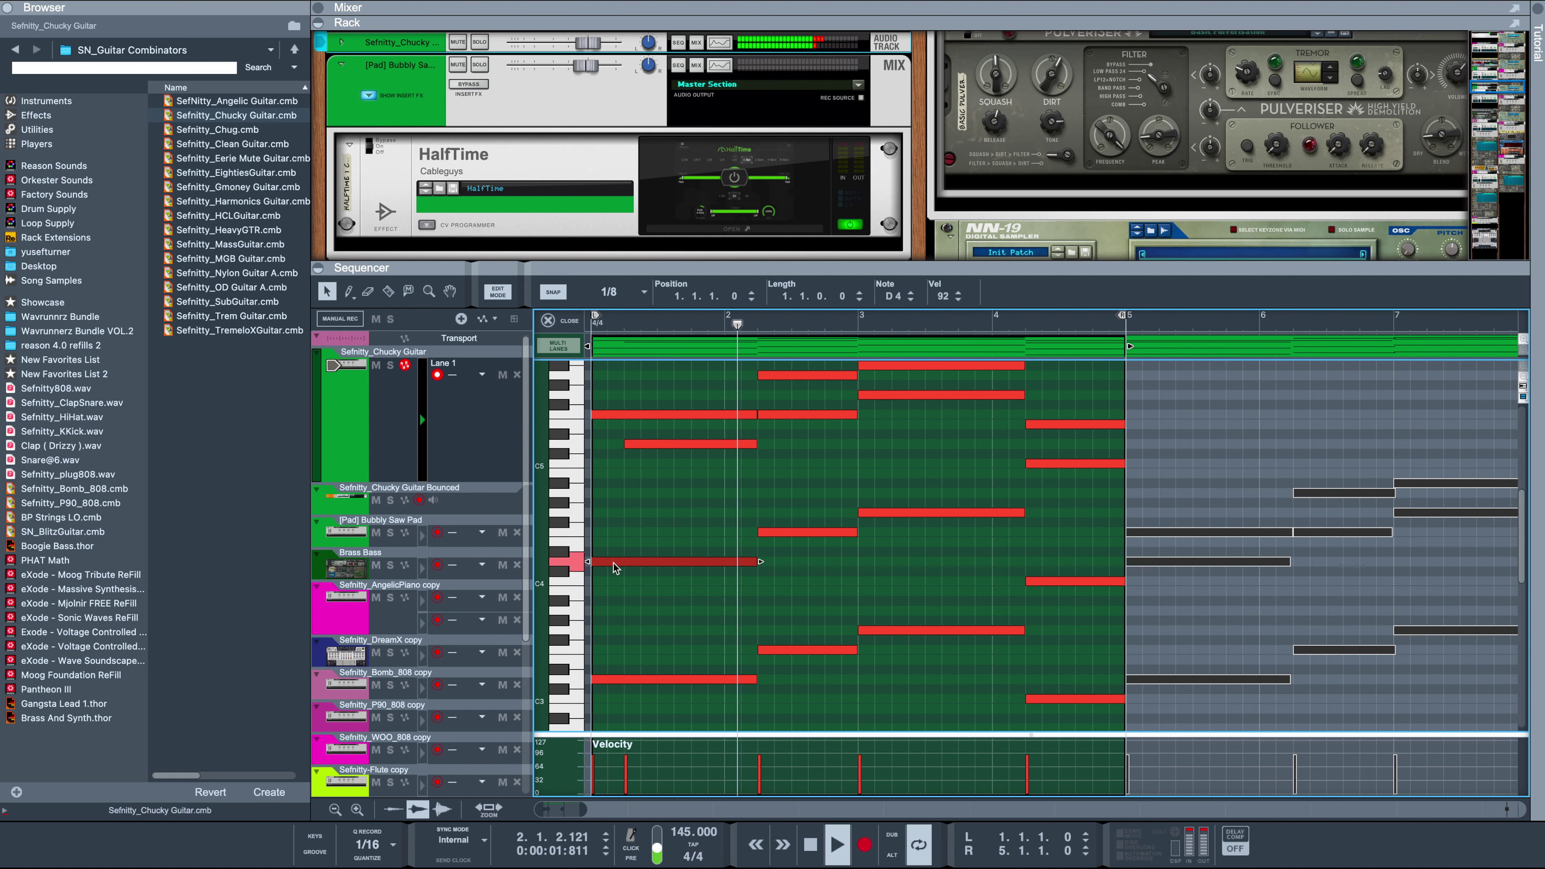
drag(668, 565, 667, 565)
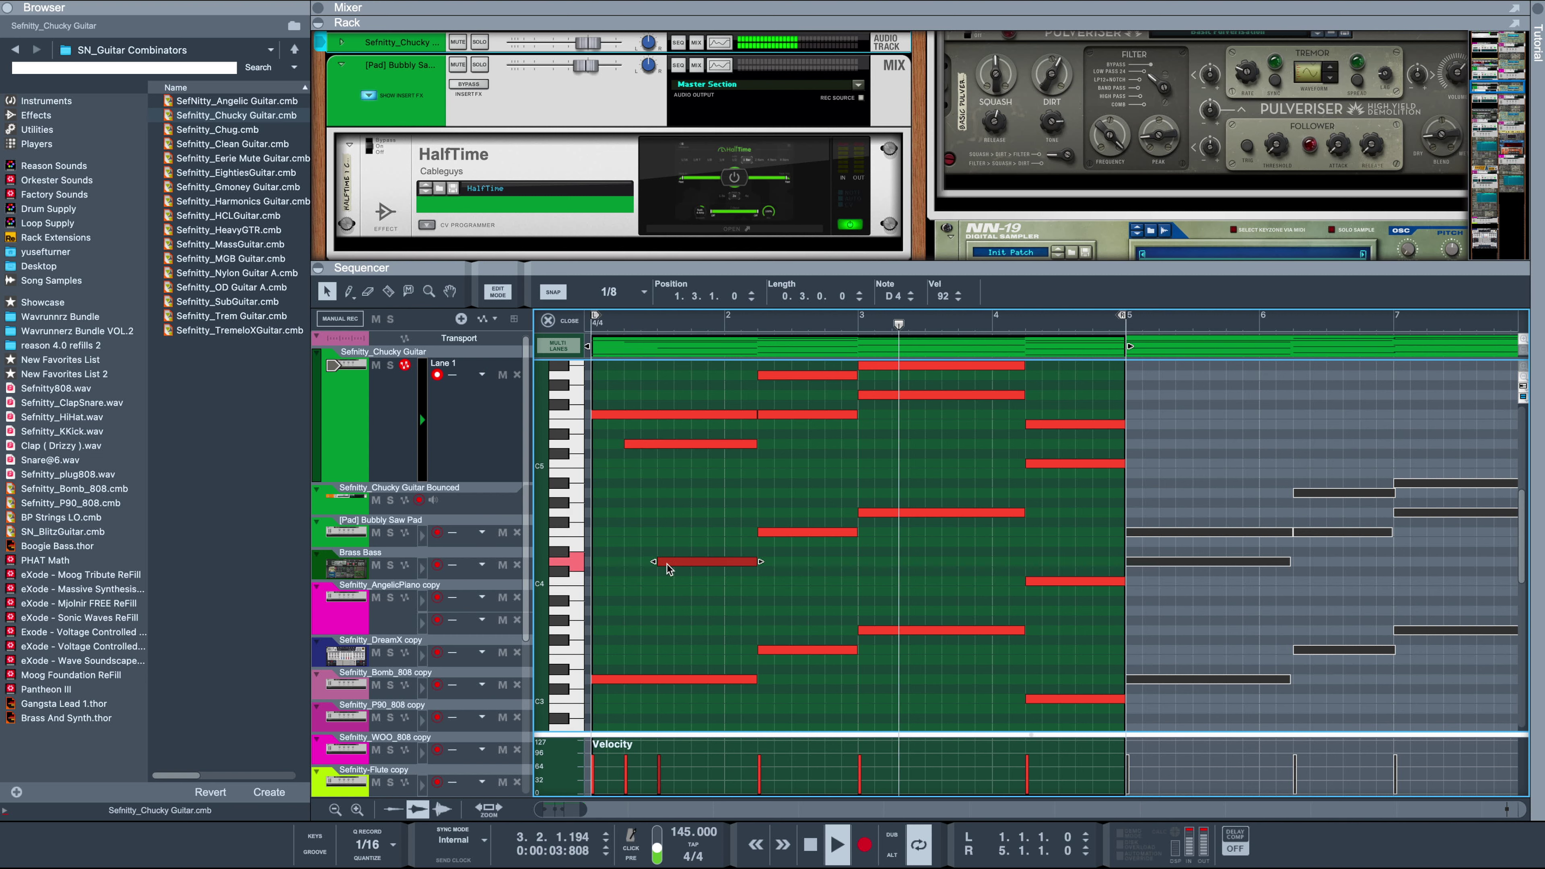
Enable the high-pass filter in the bounced guitar's Spectrum EQ and set the Bubbly Saw Pad's high-pass filter to 195.2 Hz.
key(F2)
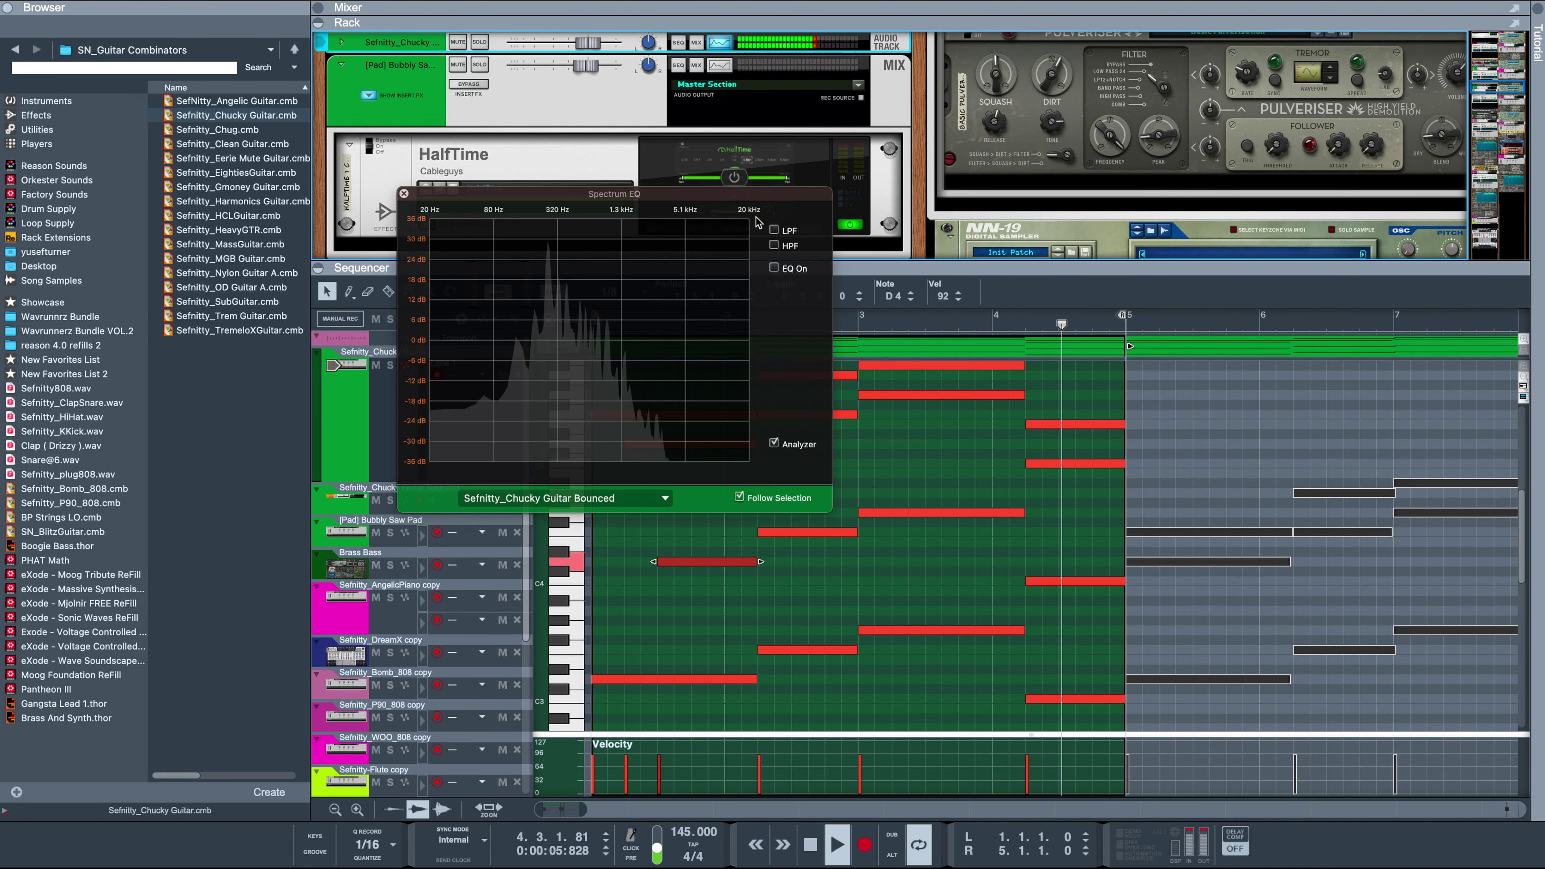
click(774, 230)
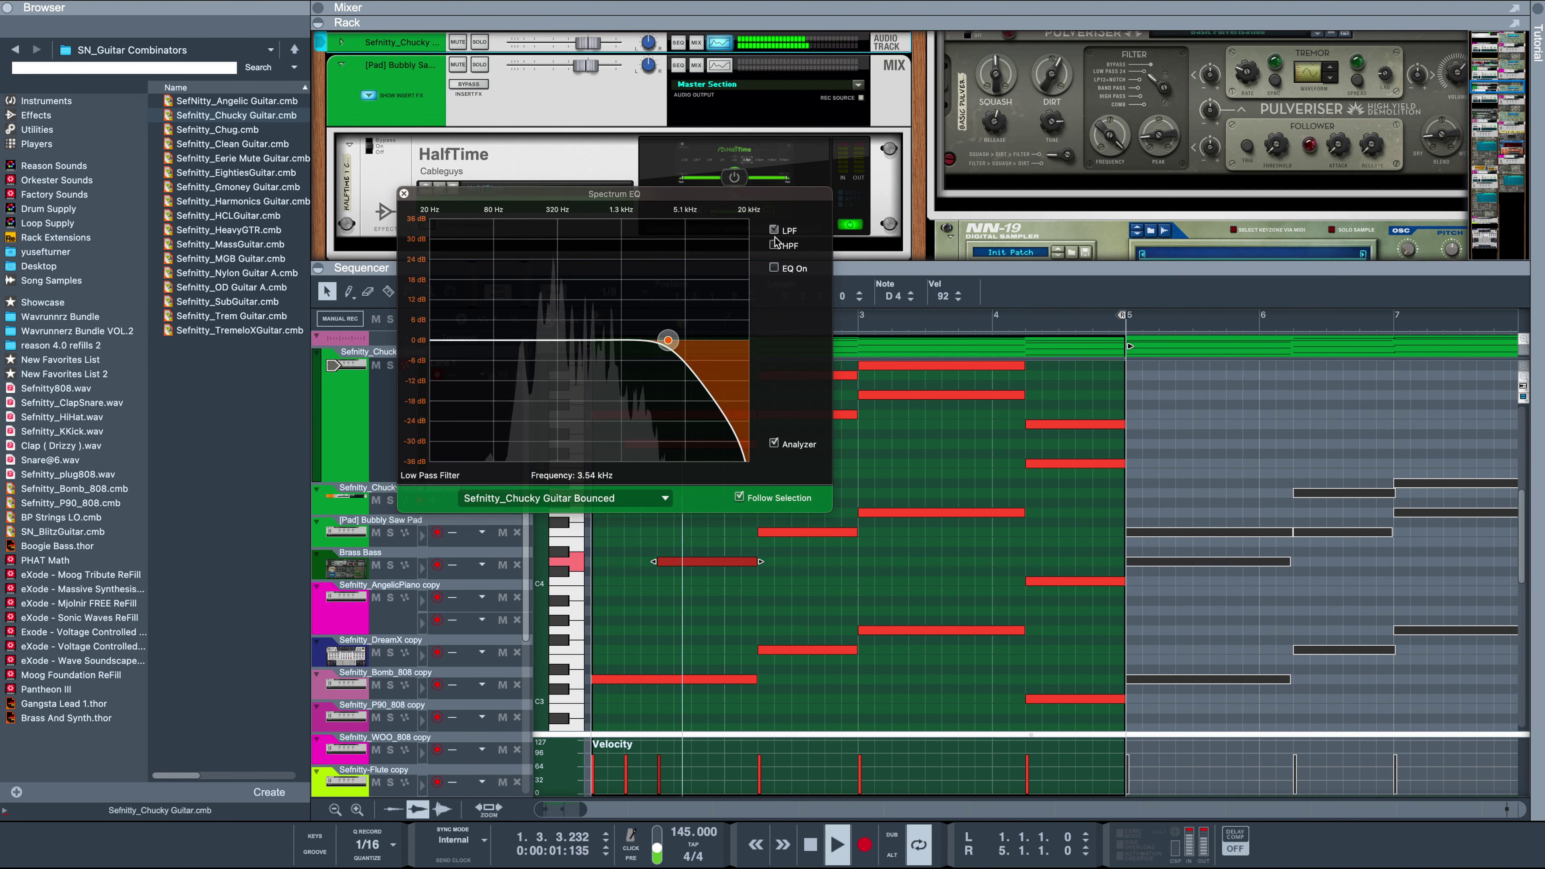
click(774, 234)
click(774, 246)
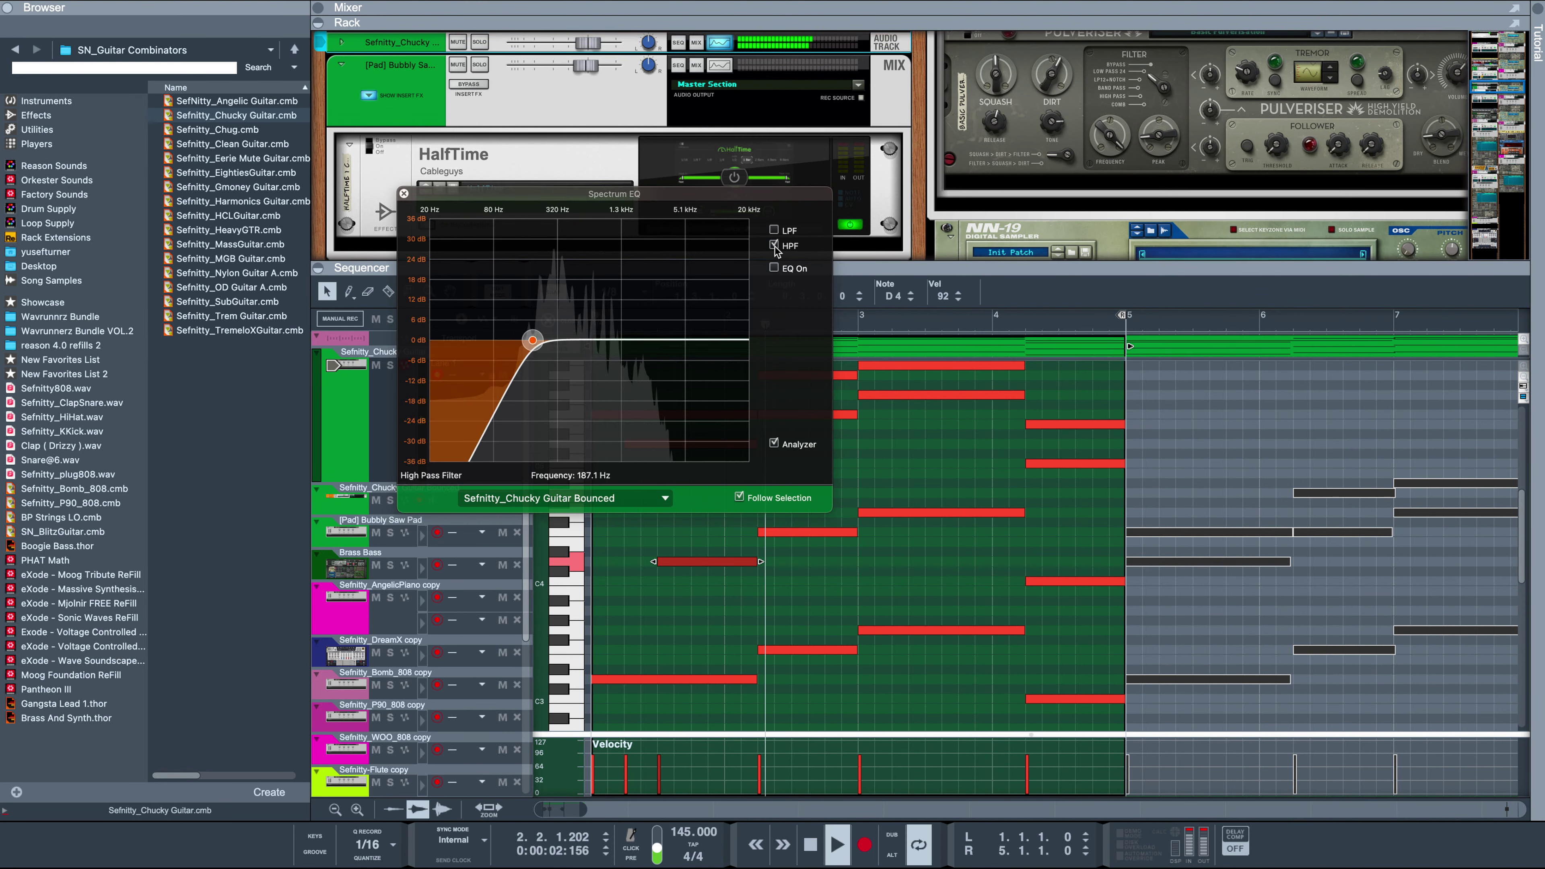
click(559, 92)
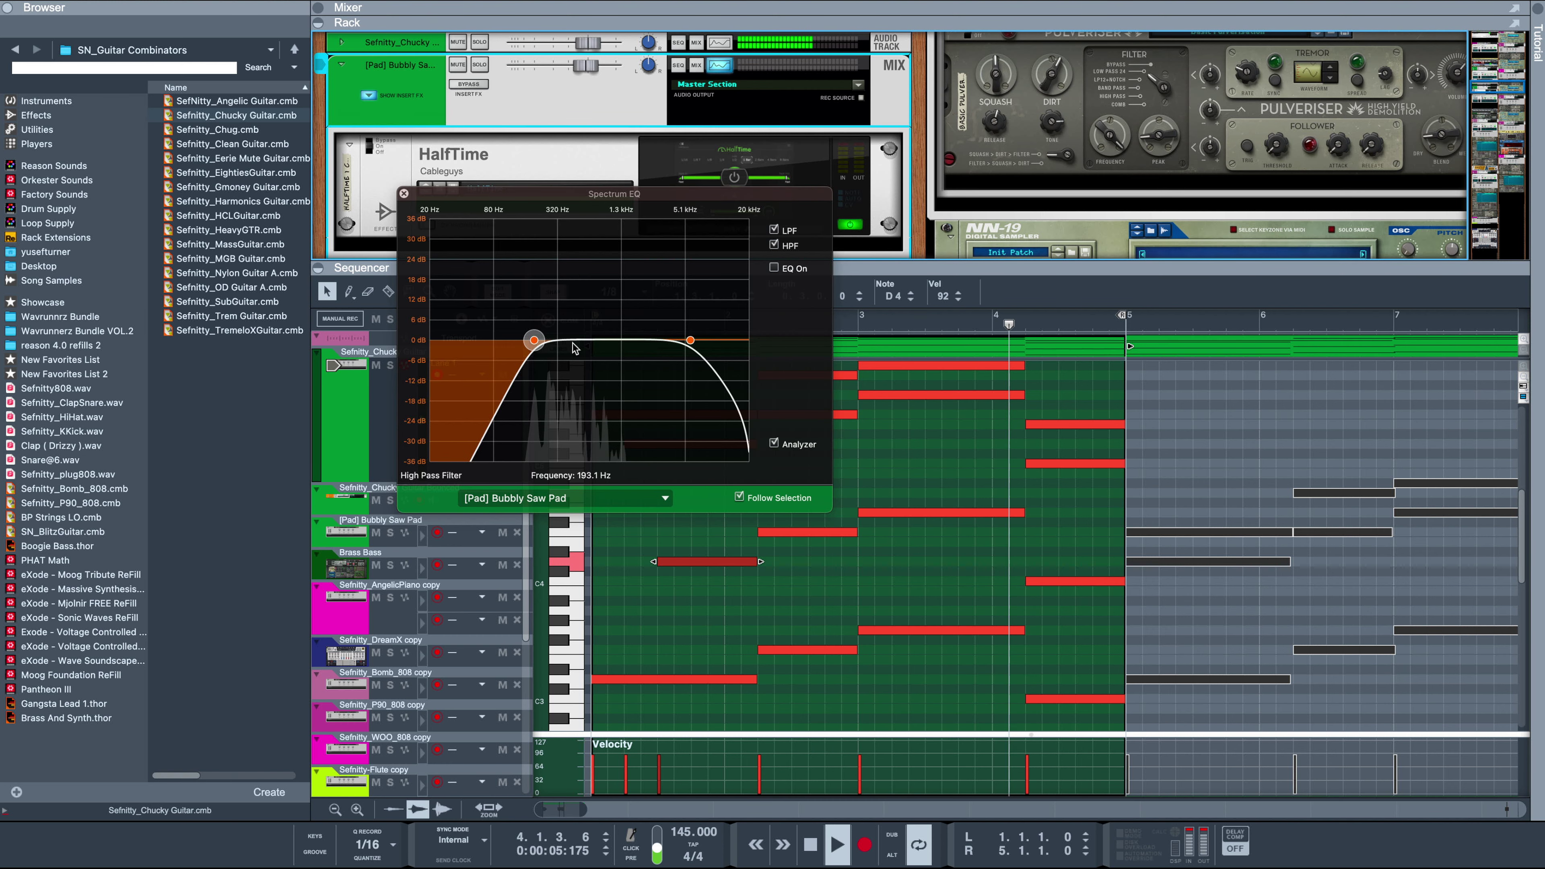
drag(534, 344, 539, 345)
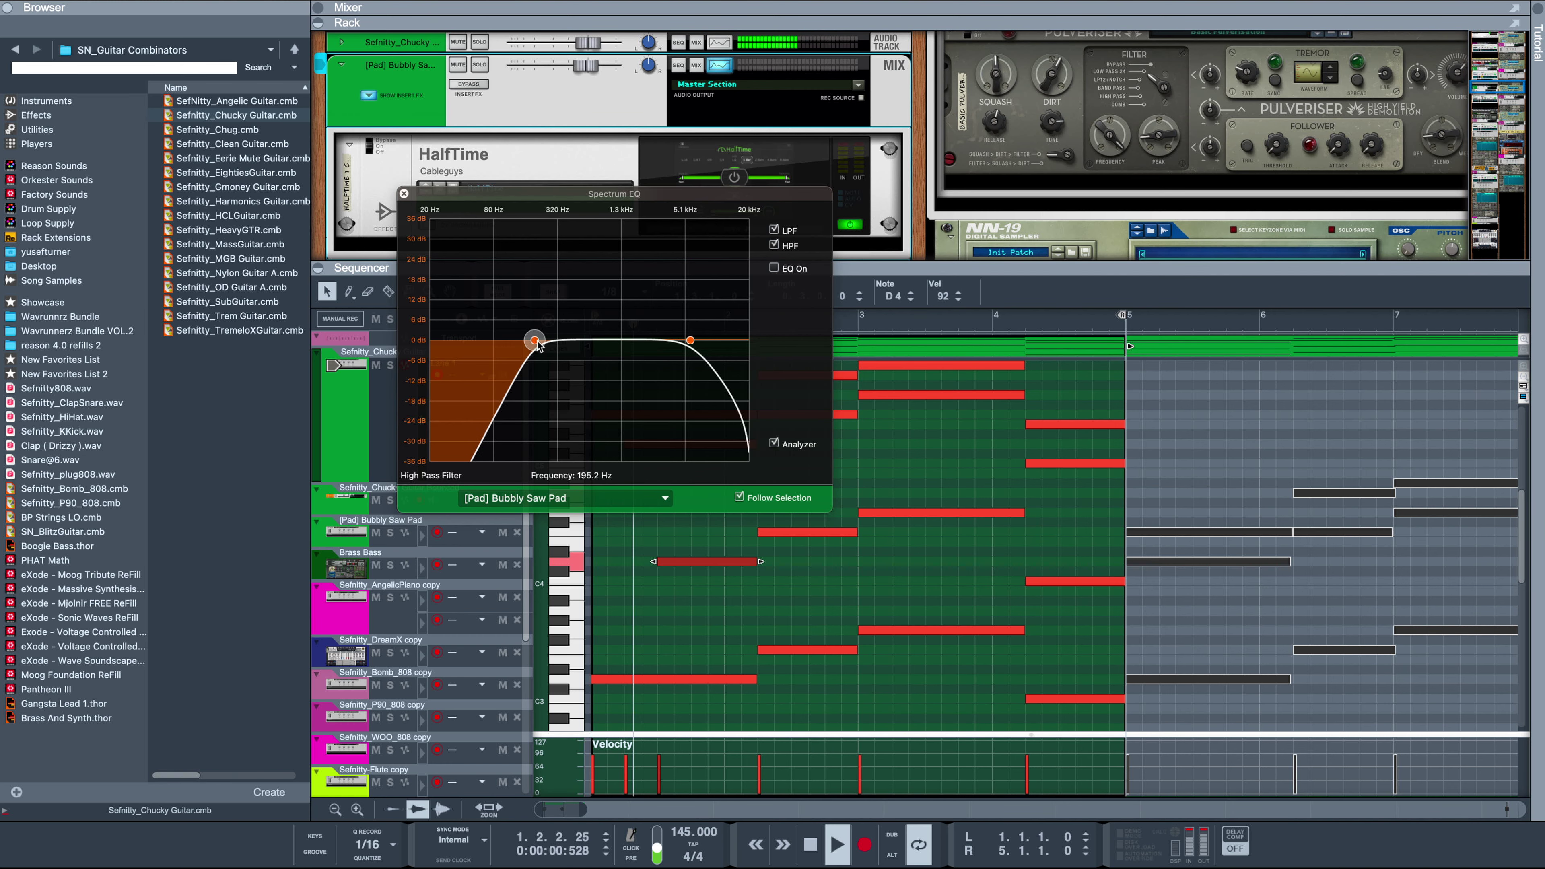
Adjust the bounced guitar channel's high-pass filter and enable its low-pass filter at 2.14 kHz.
click(353, 509)
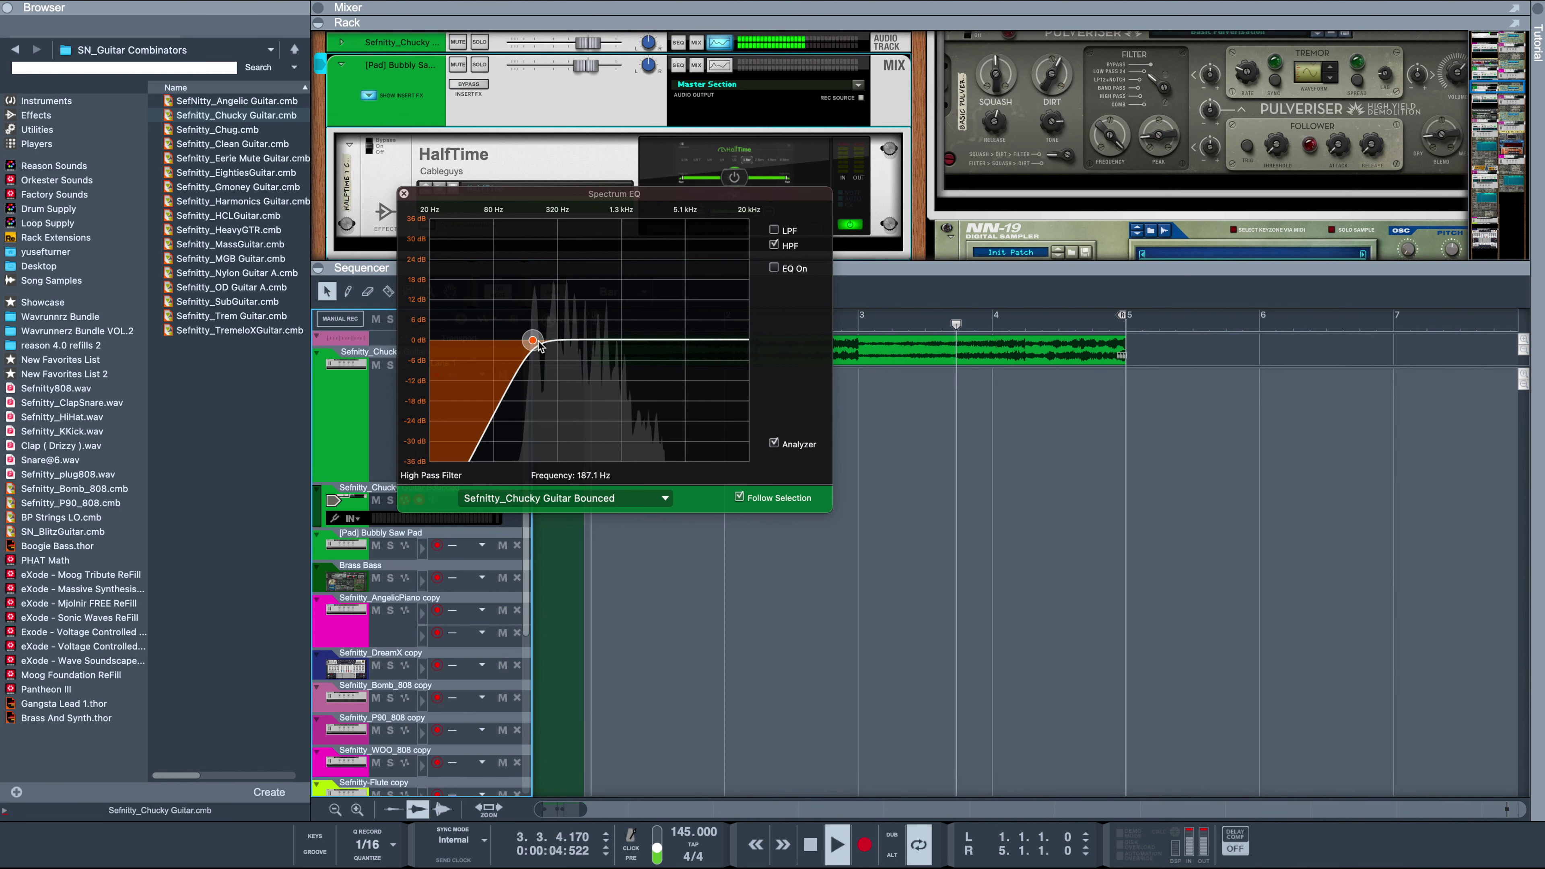
drag(533, 342, 548, 346)
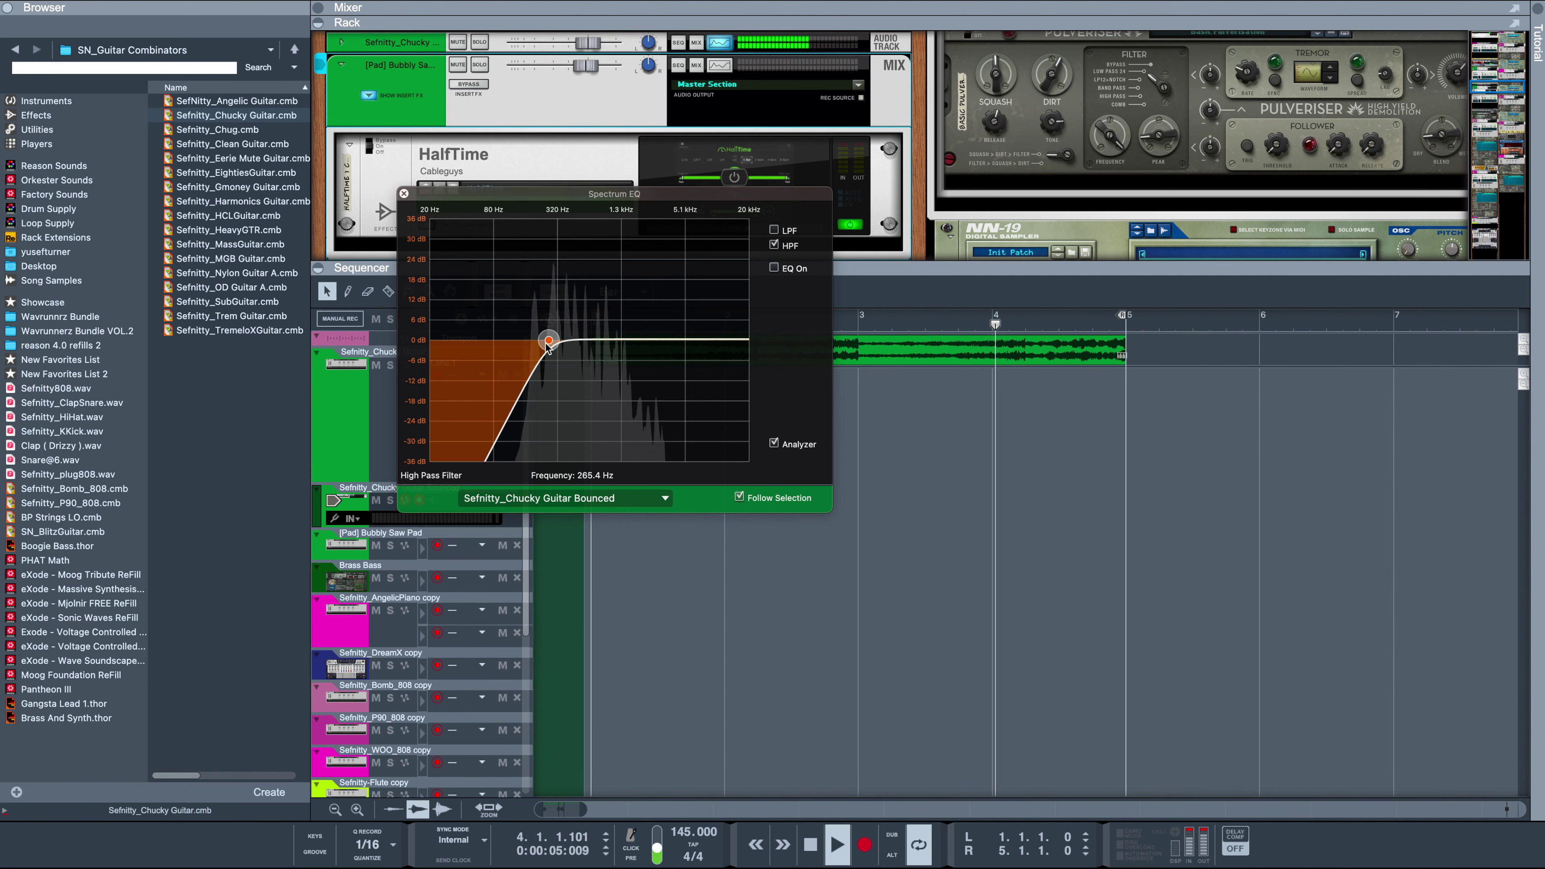
click(774, 231)
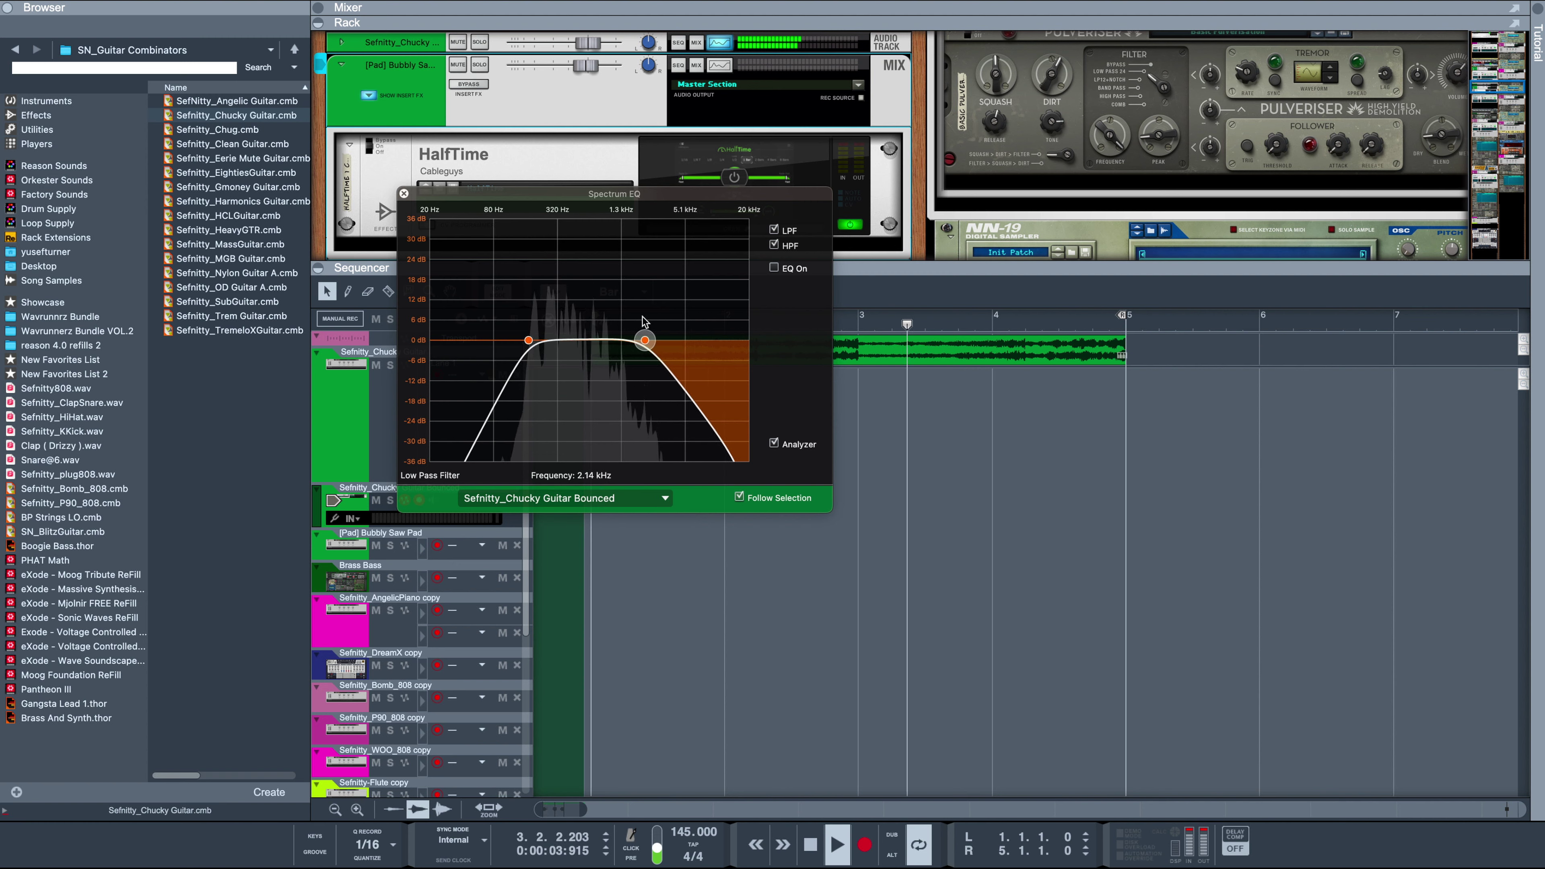
Set the original Sefnitty_Chucky Guitar channel's low-pass filter to 4.66 kHz and close the Spectrum EQ.
scroll(413, 52, up, 3)
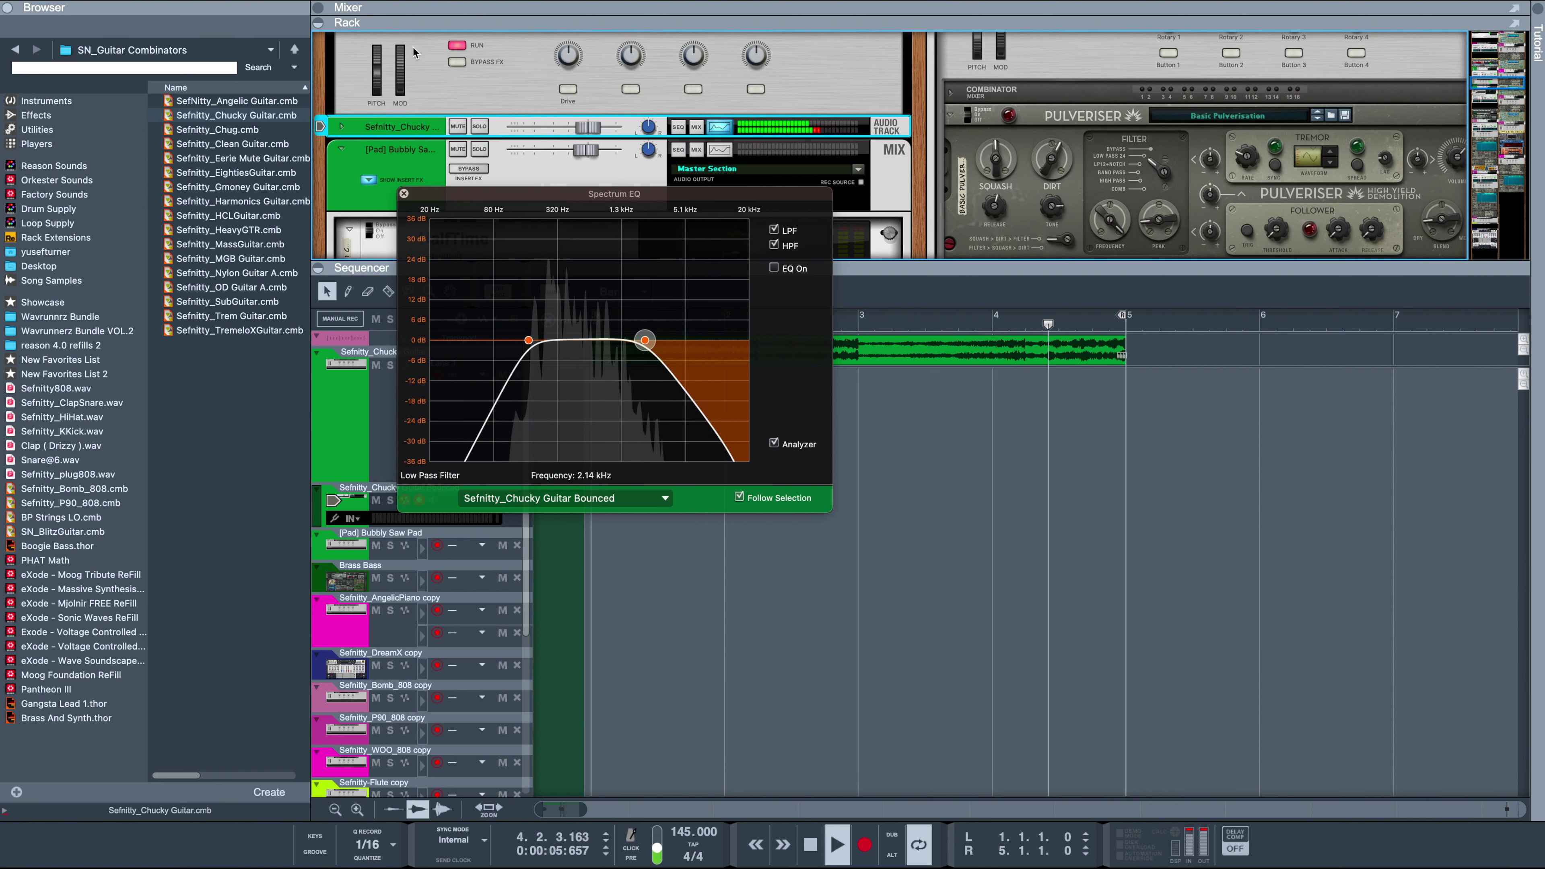
scroll(414, 52, up, 1)
click(348, 380)
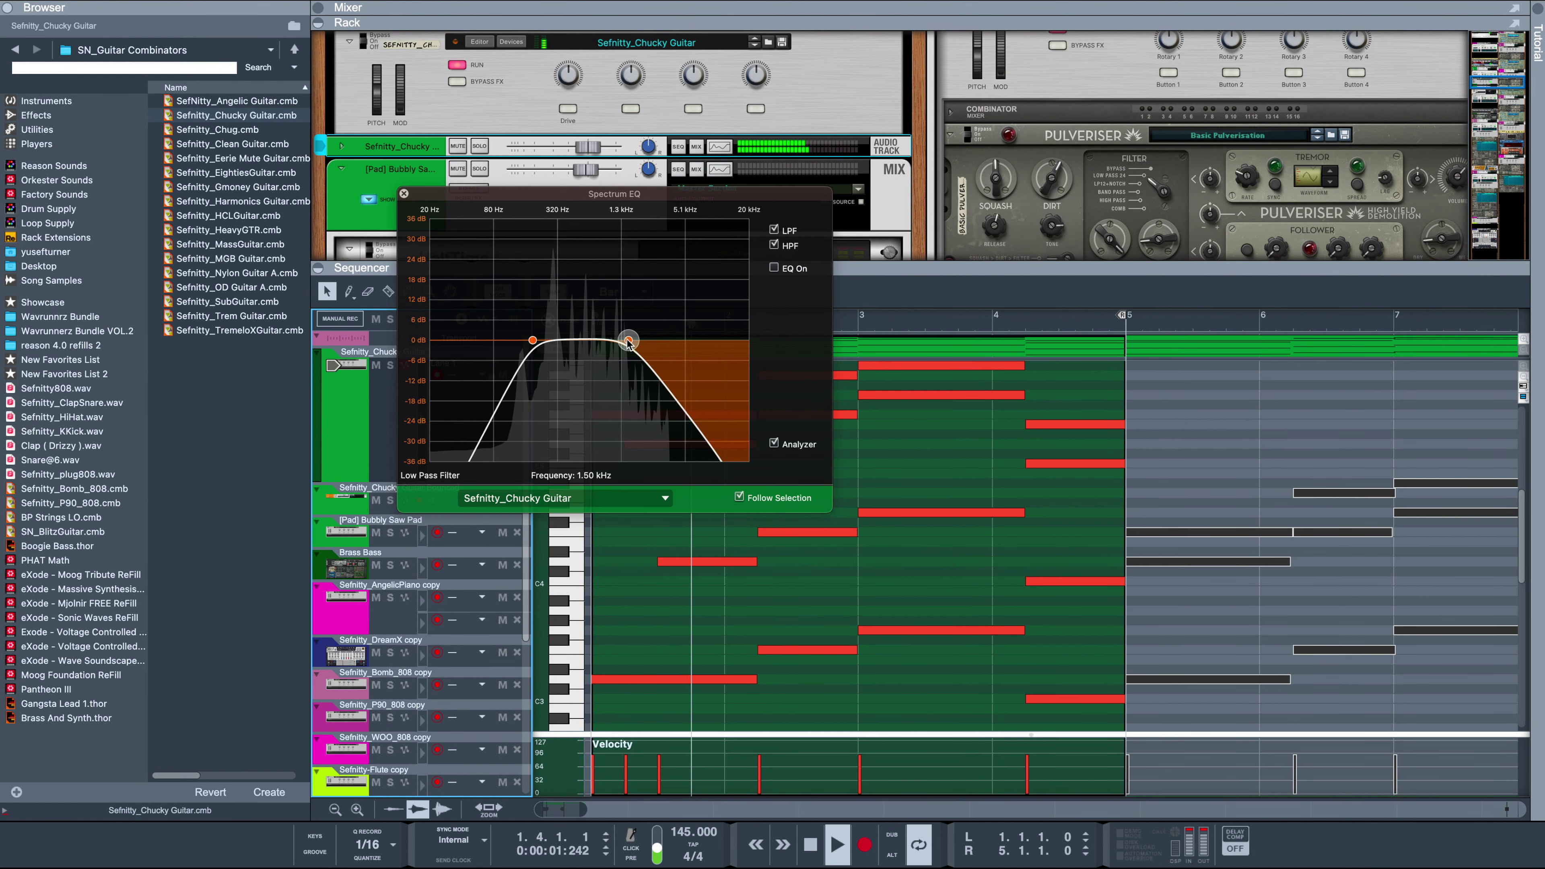
mouse_move(660, 344)
mouse_down()
mouse_move(709, 341)
mouse_move(681, 344)
mouse_up()
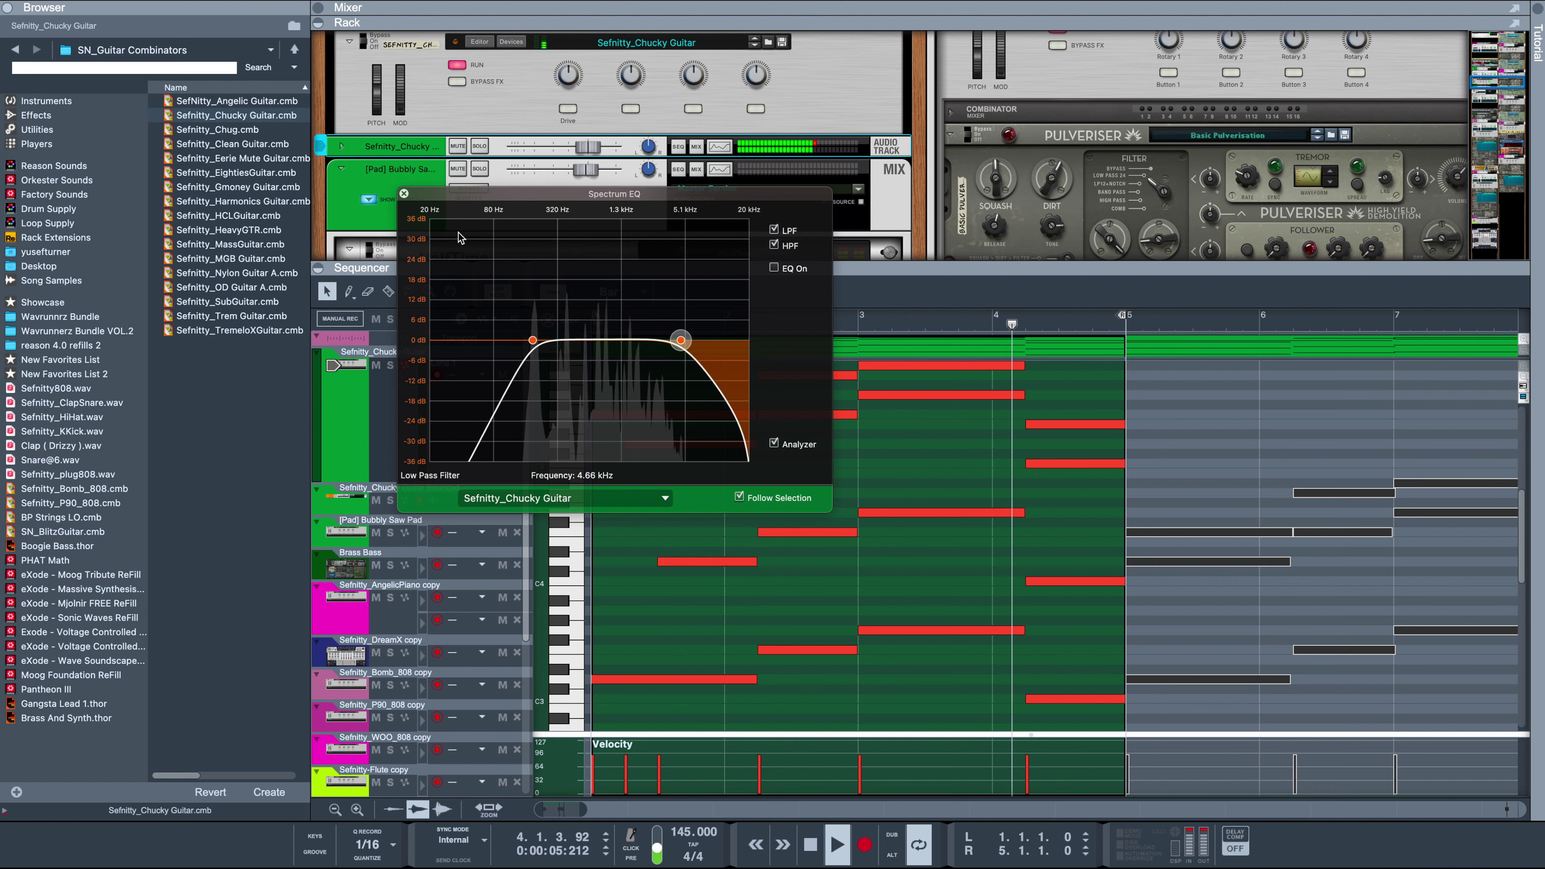
click(404, 193)
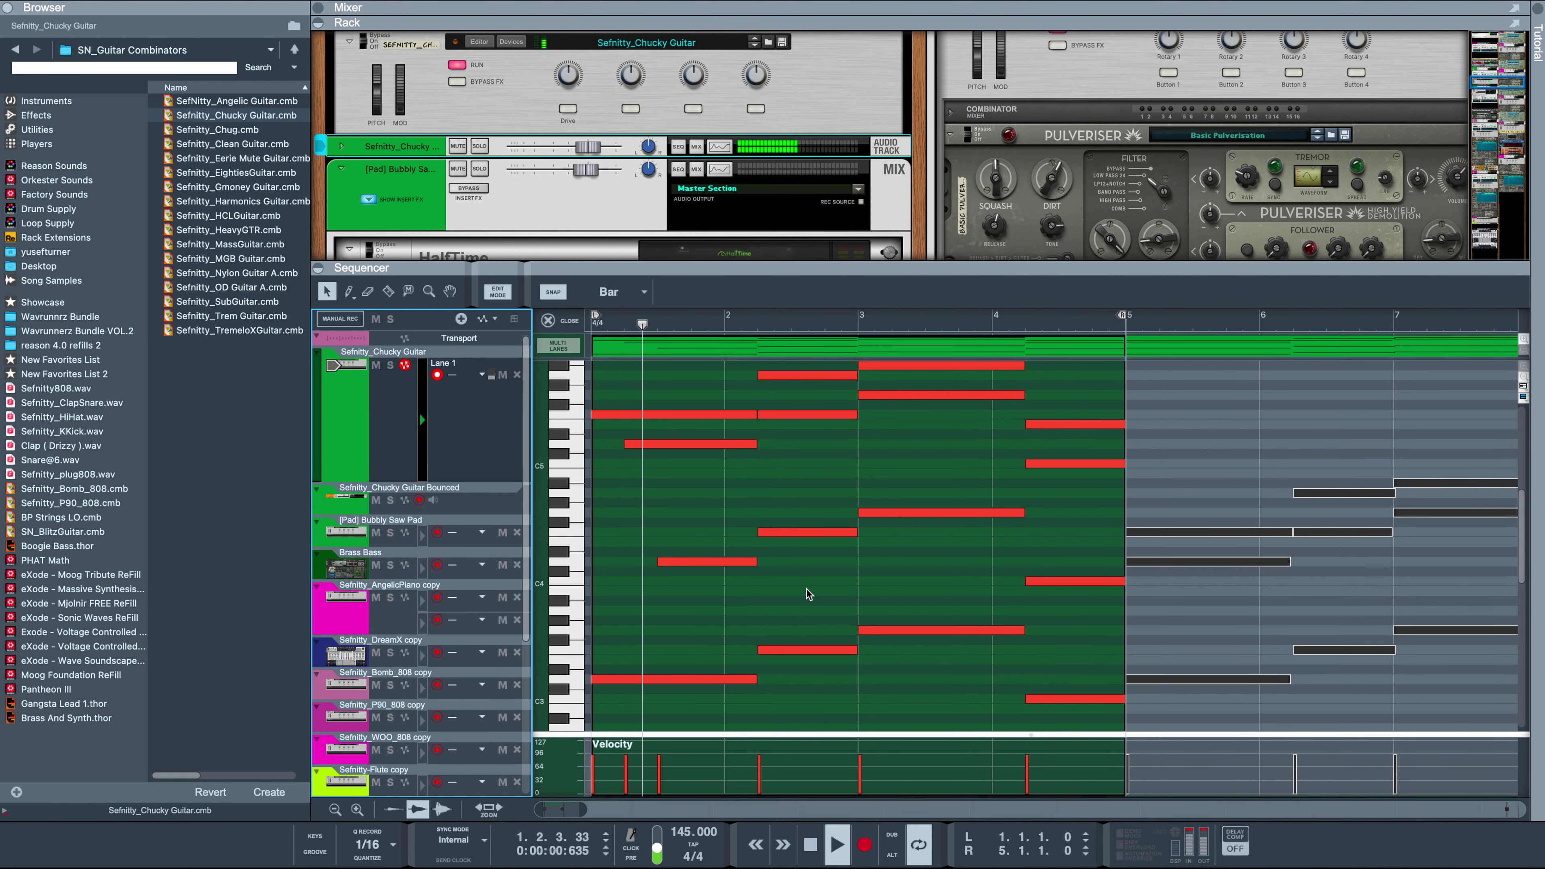
Split the first chord's D5 note at beat 4 of bar 1 and its F5 note at the start of bar 2.
key(r)
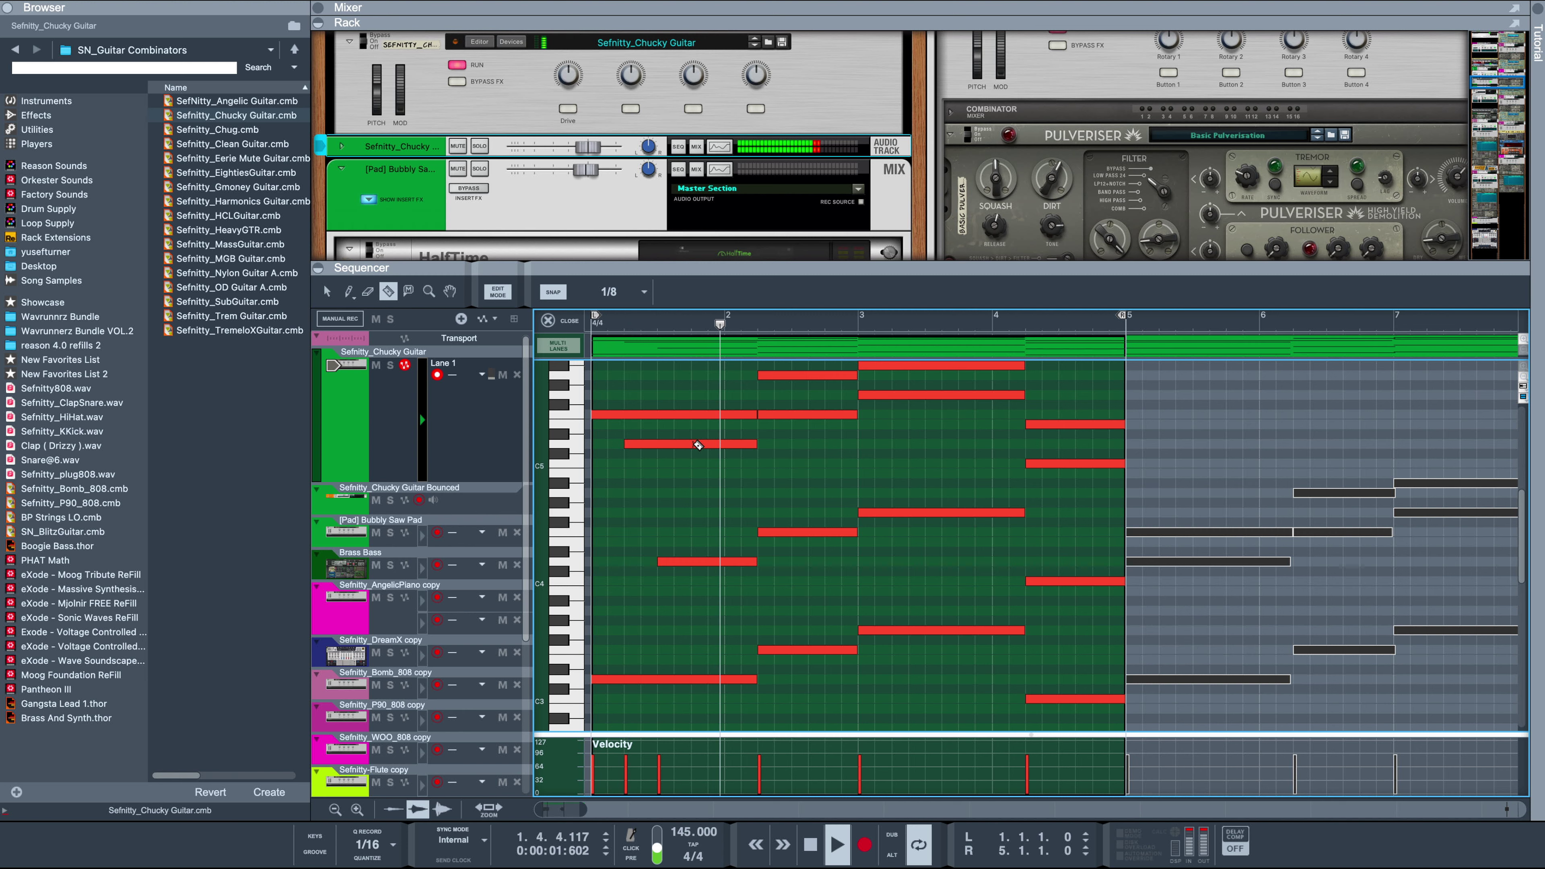
click(729, 415)
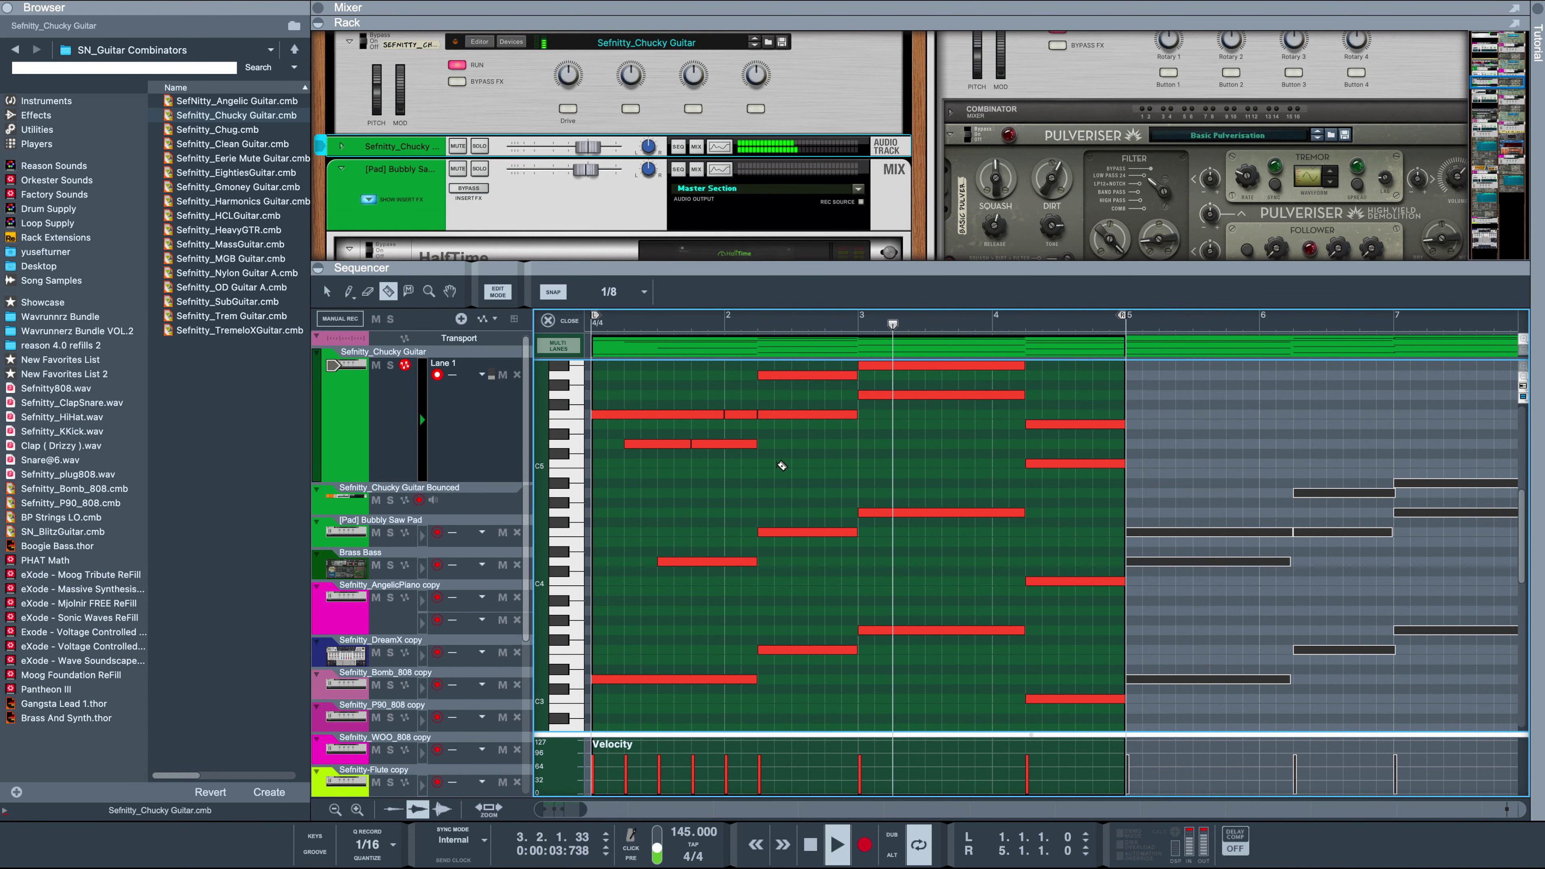
Stagger the second chord's F5 and F4 to start at 2.3.1 and 2.4.1, and the third chord's G5 and G4 at 3.2.1 and 3.3.1.
scroll(782, 467, up, 3)
key(q)
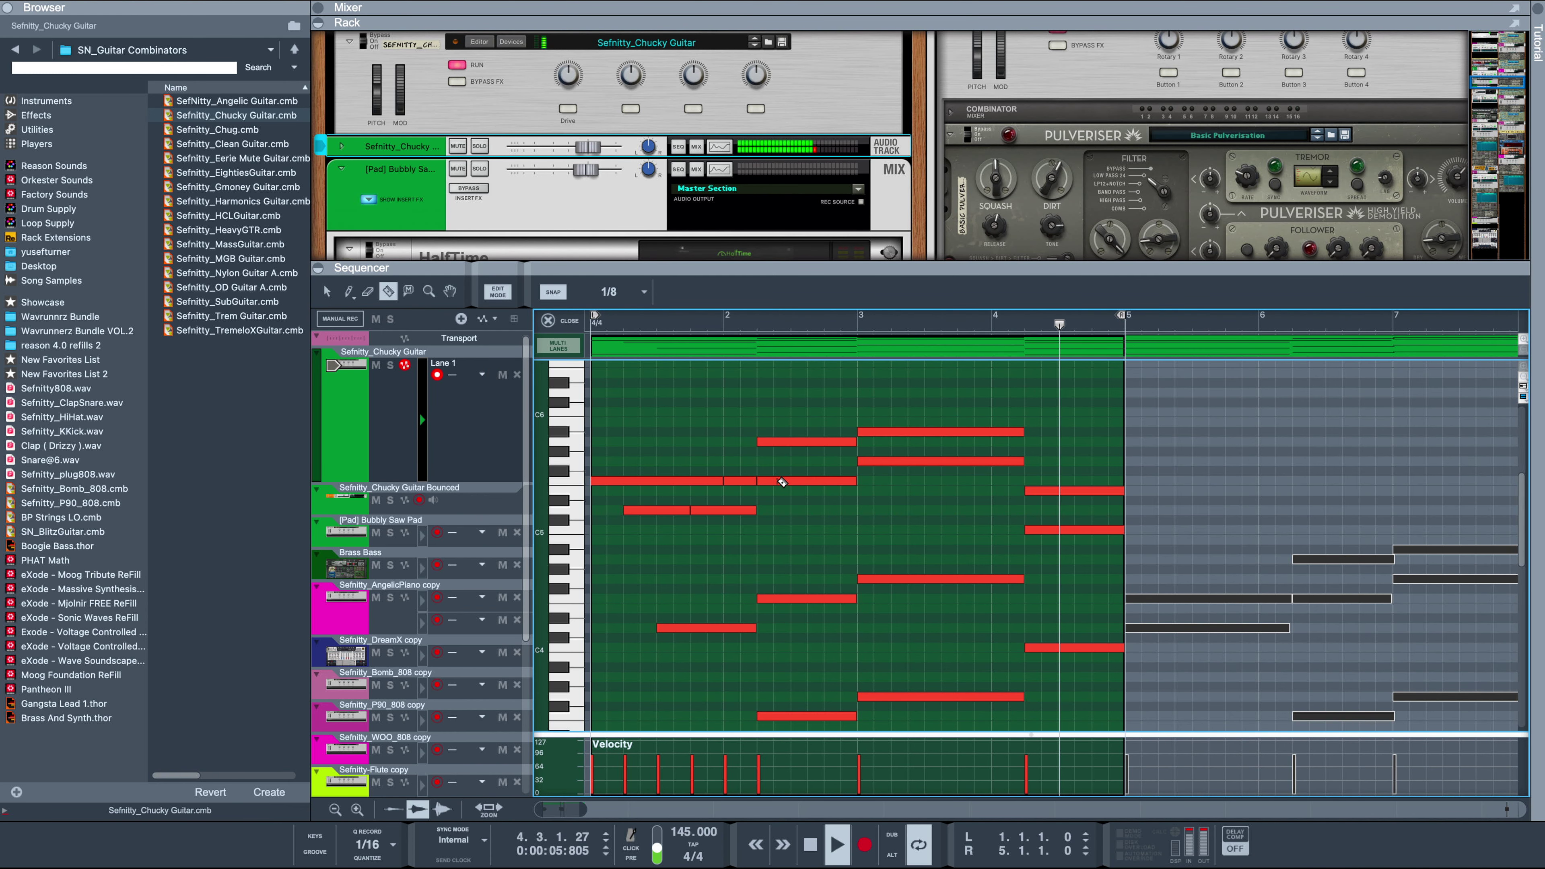
click(778, 482)
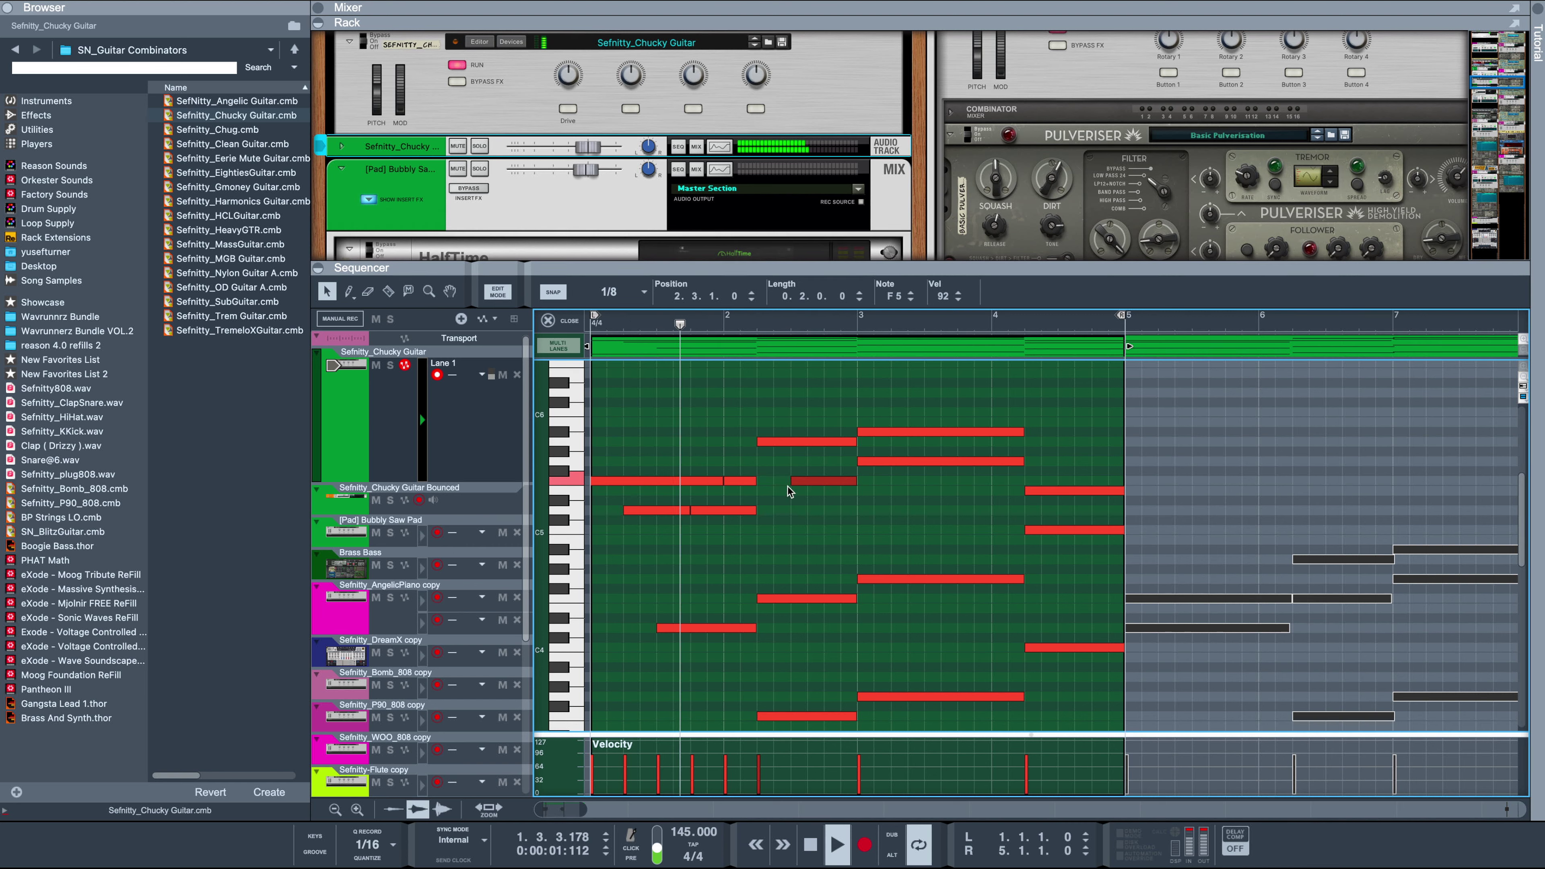
click(766, 600)
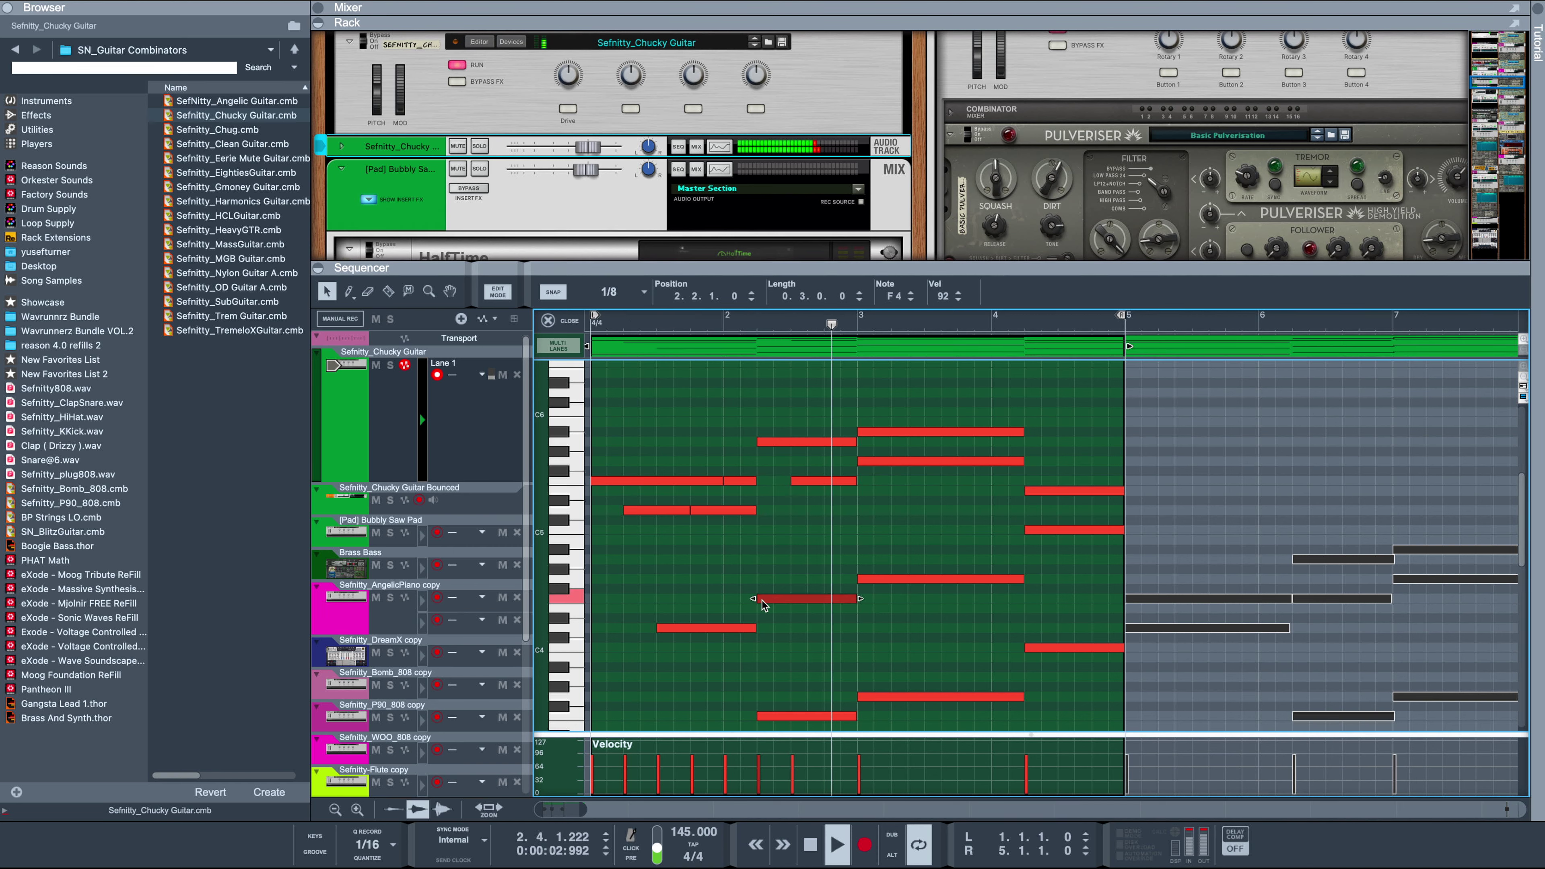
drag(783, 604, 817, 605)
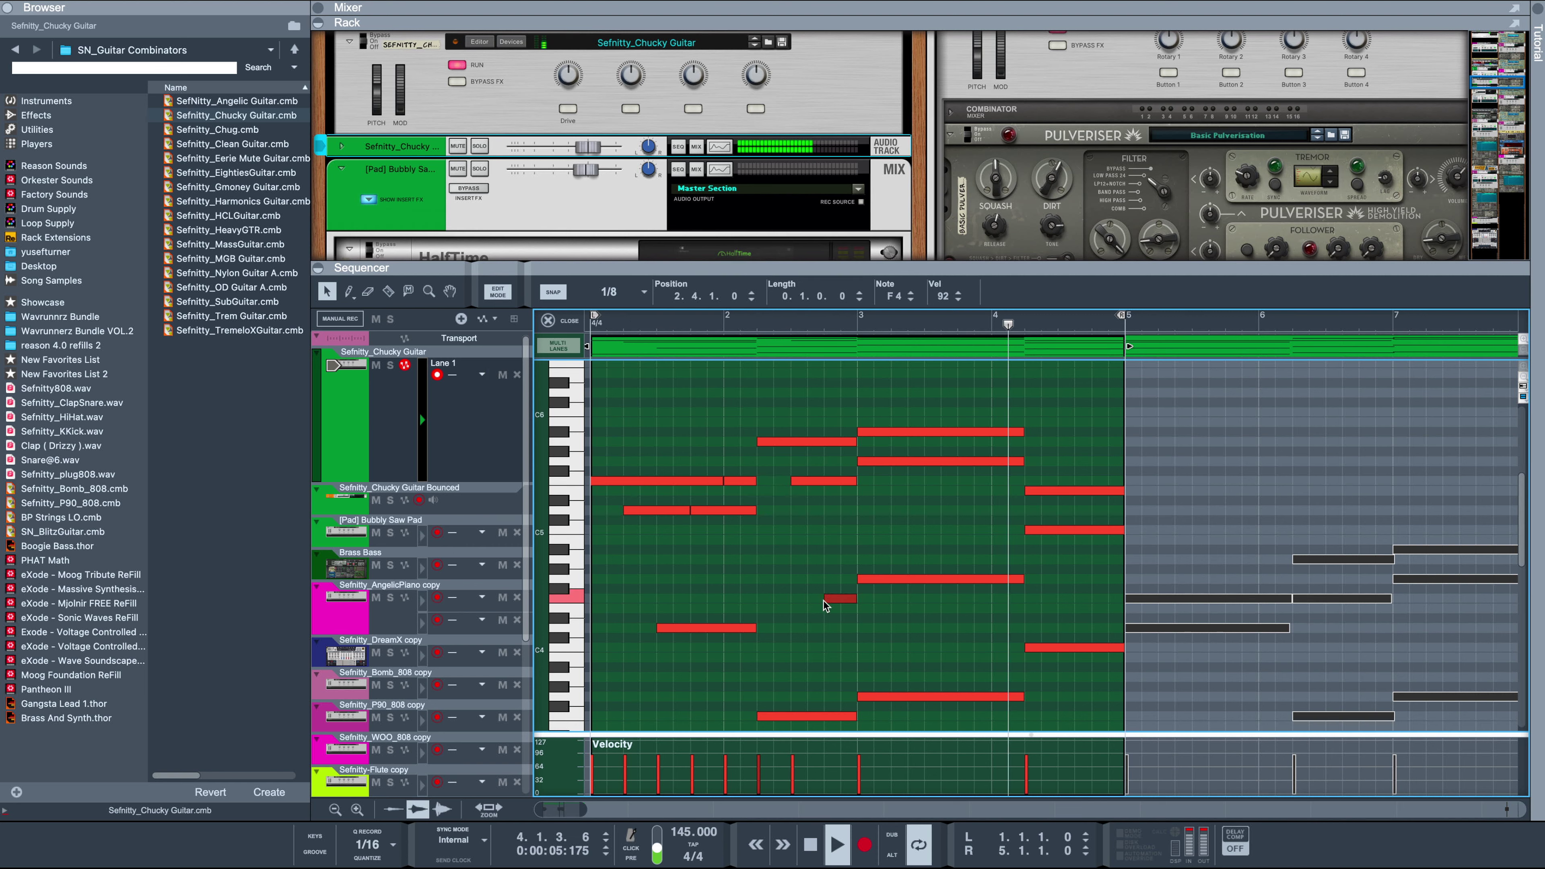
click(863, 462)
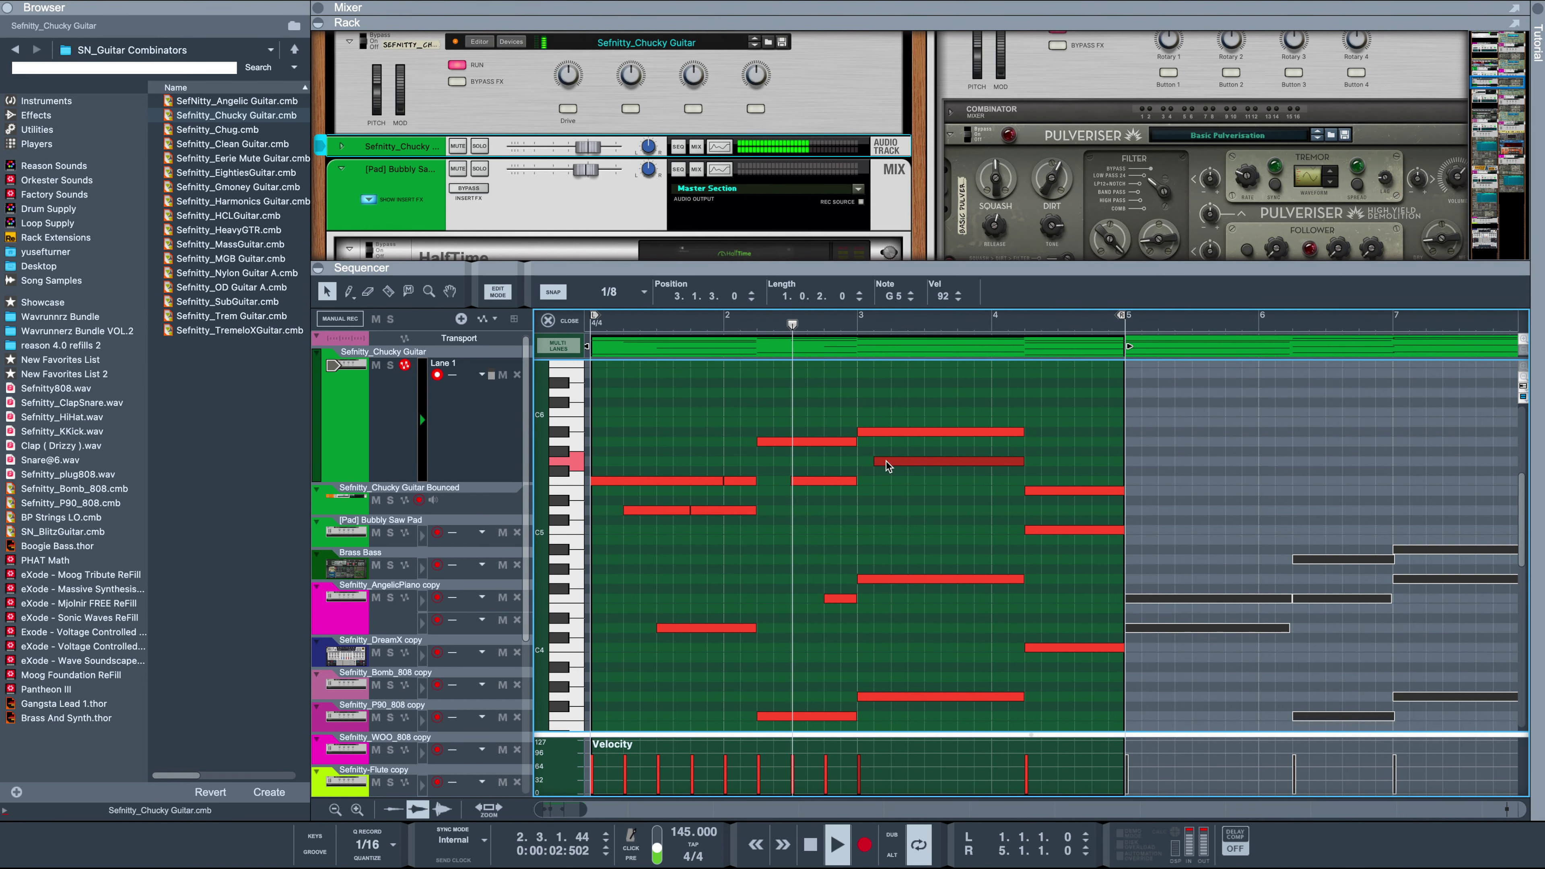
click(854, 578)
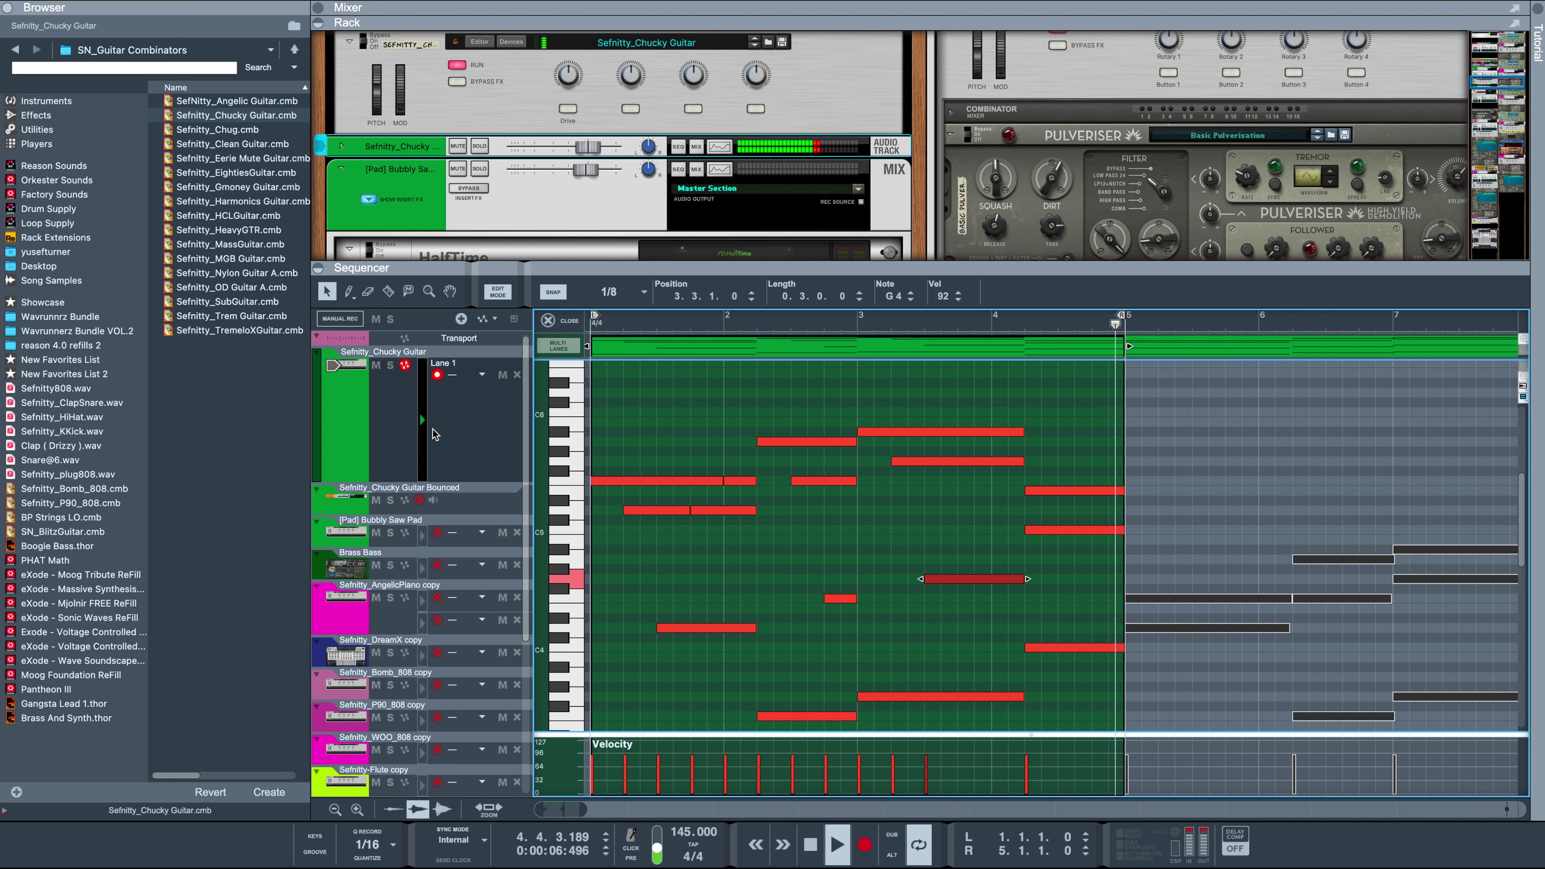
Solo the Sefnitty_Chucky Guitar Bounced track and set its channel level to -3.25 dB.
click(390, 364)
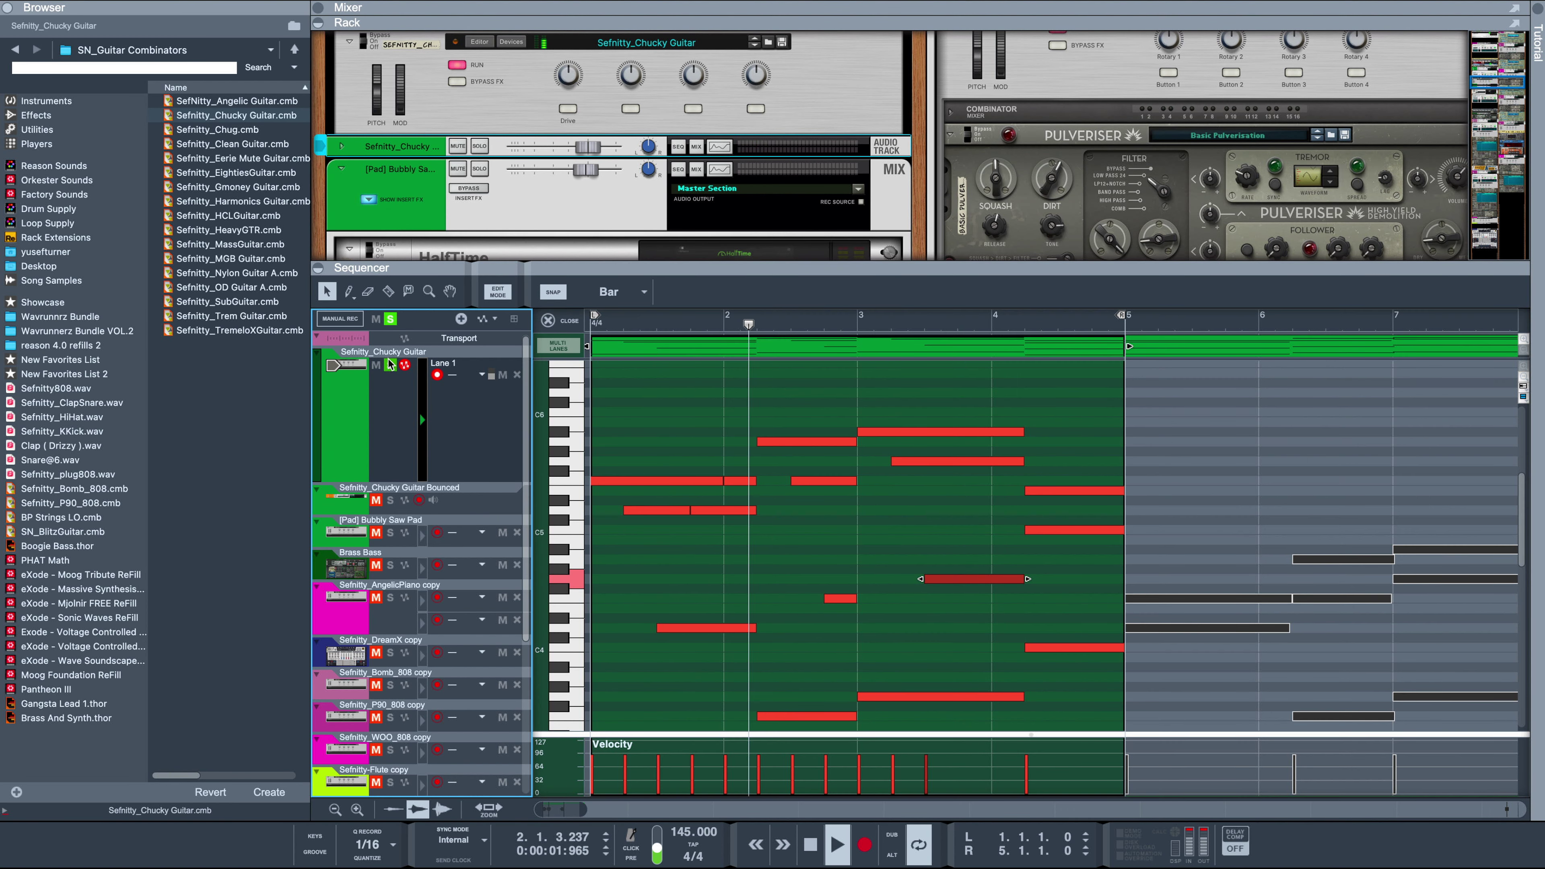
click(390, 500)
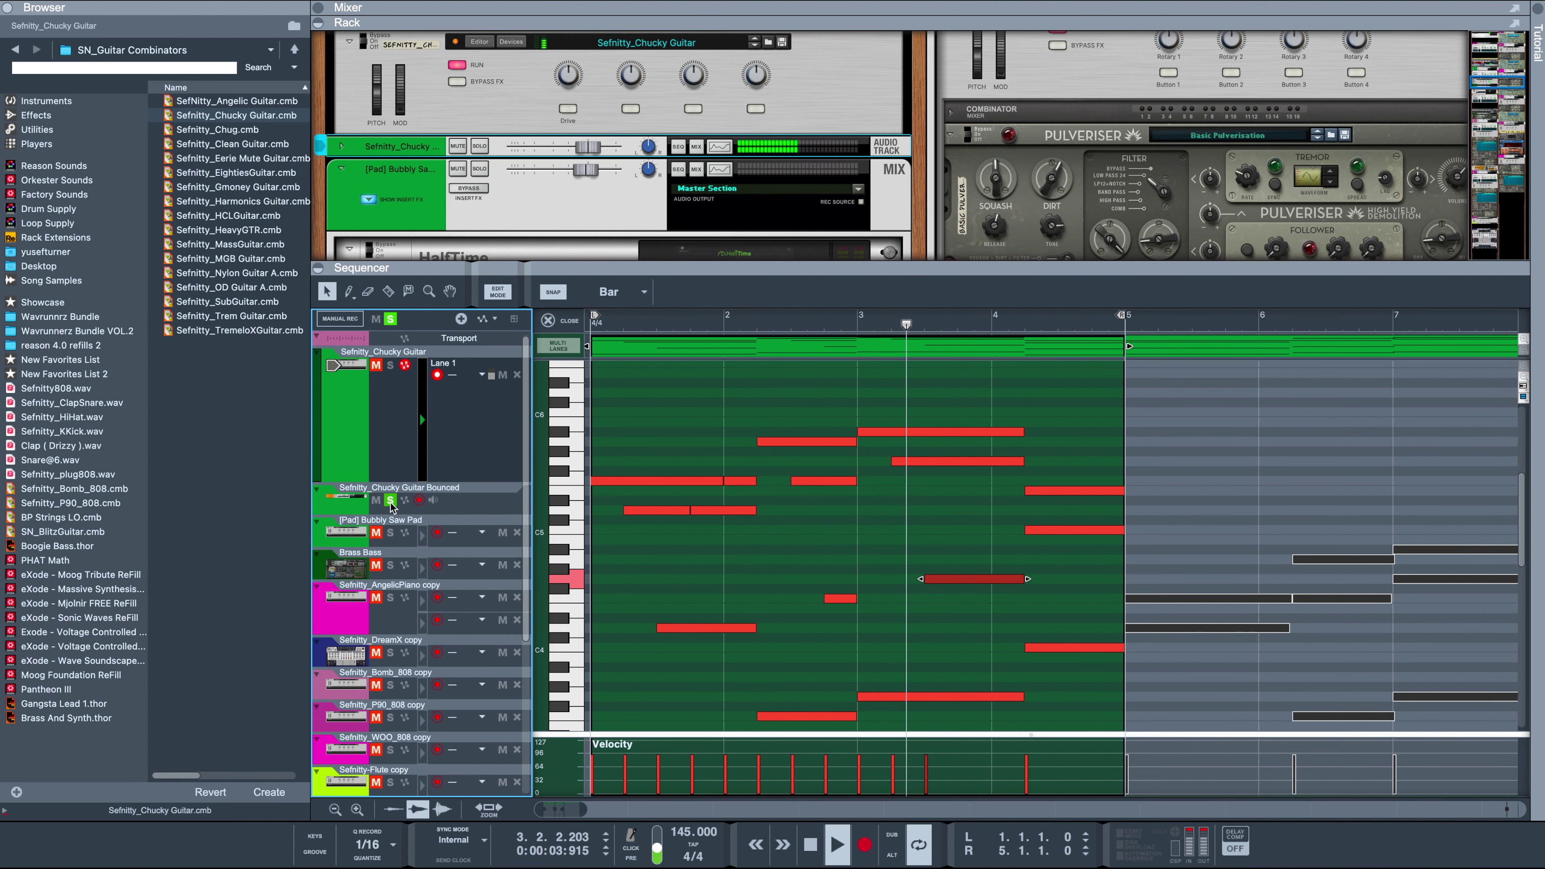
click(370, 507)
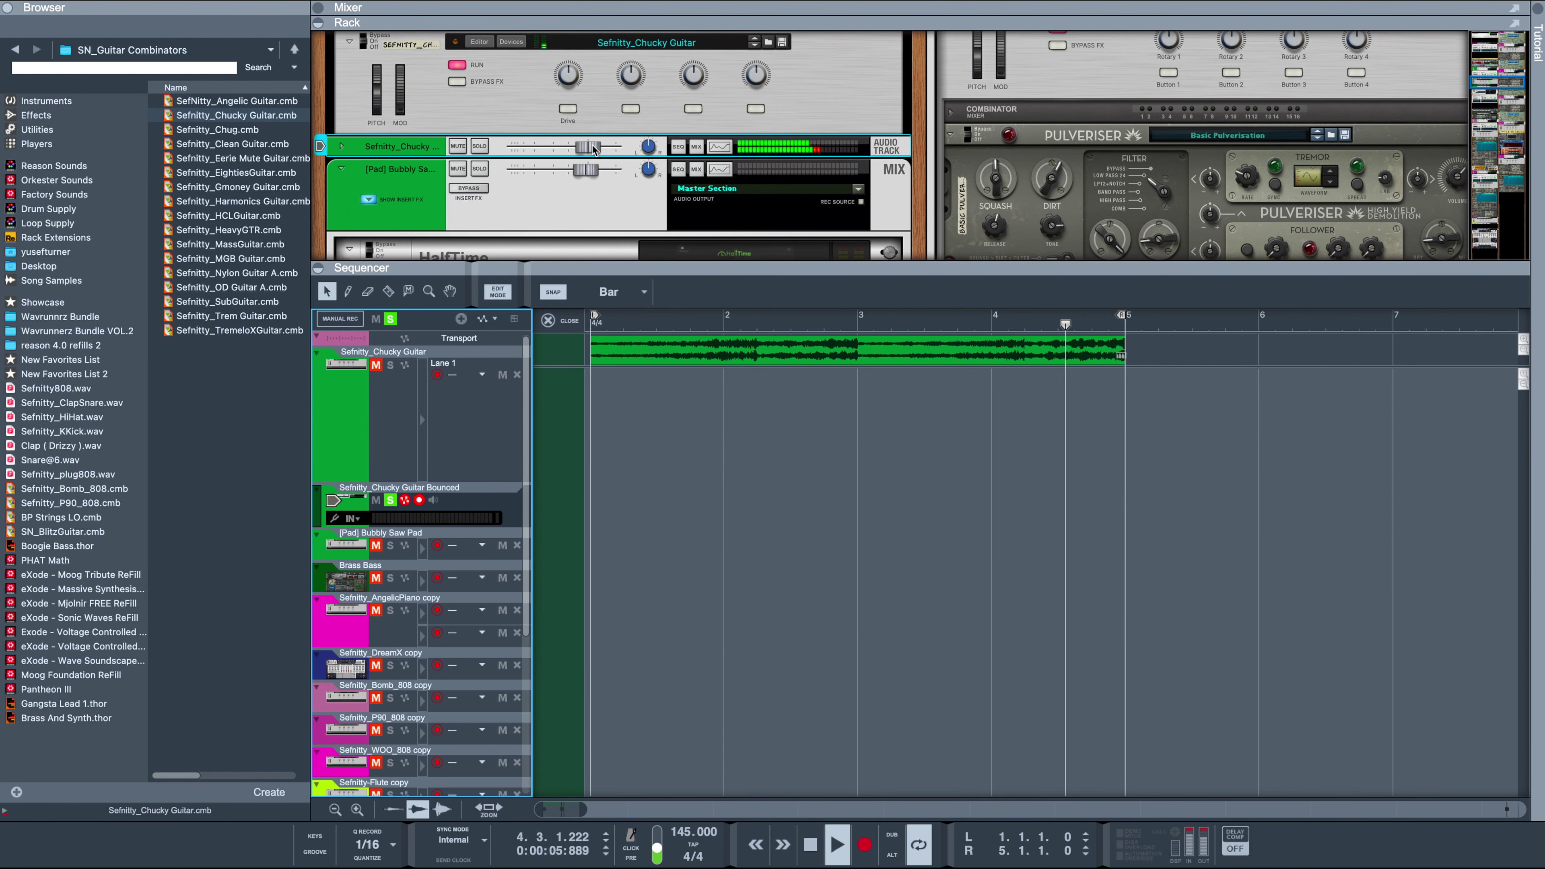
drag(595, 146, 582, 146)
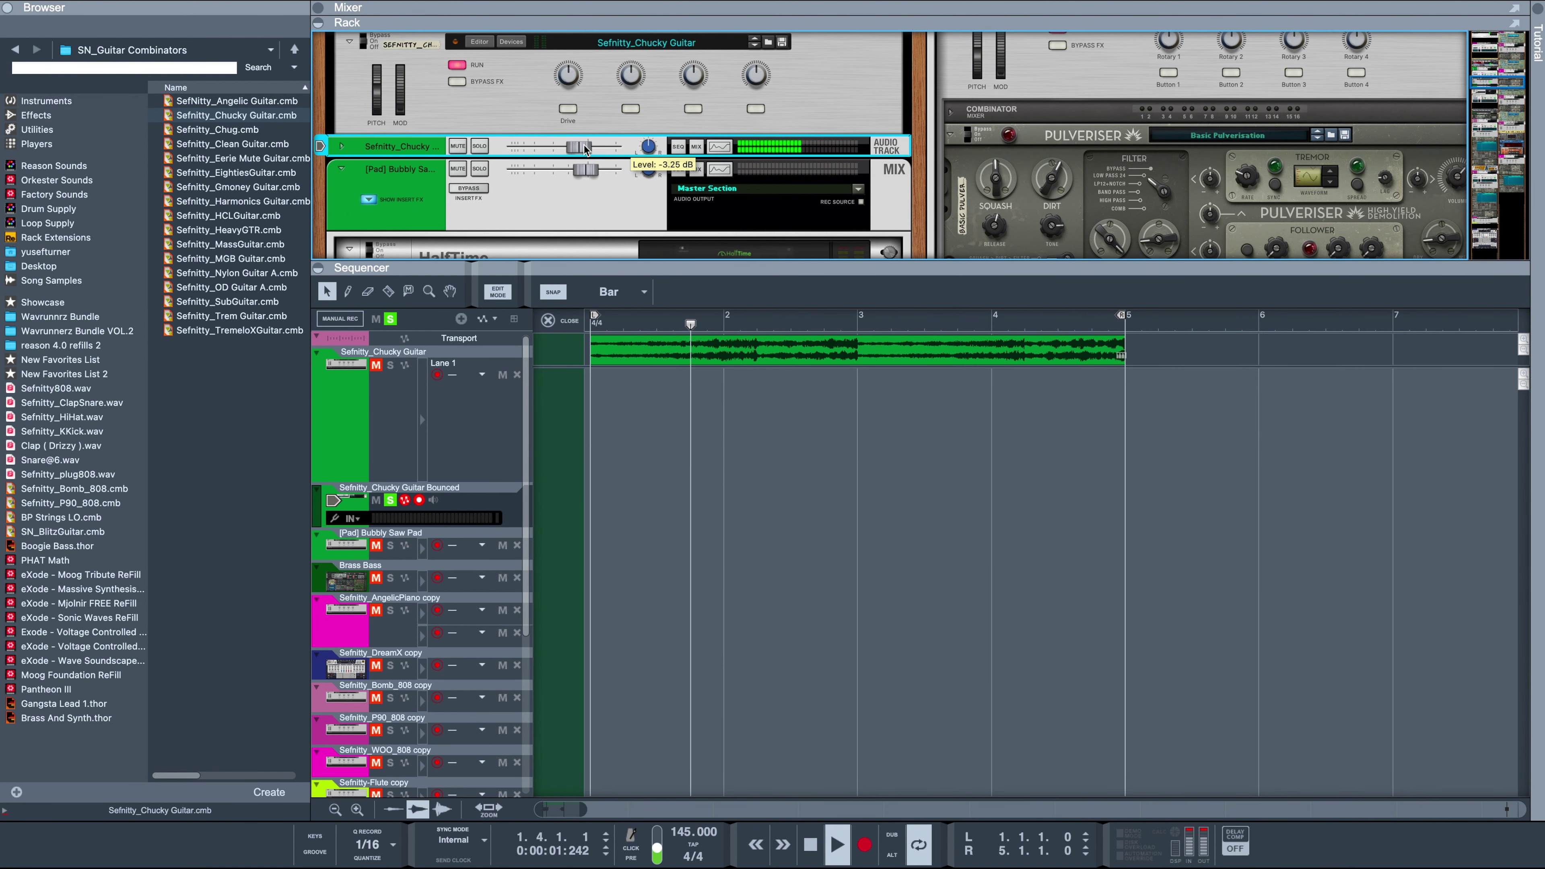
Expand the bounced guitar's audio channel with its insert section and add the PanCake2 effect to it.
click(342, 147)
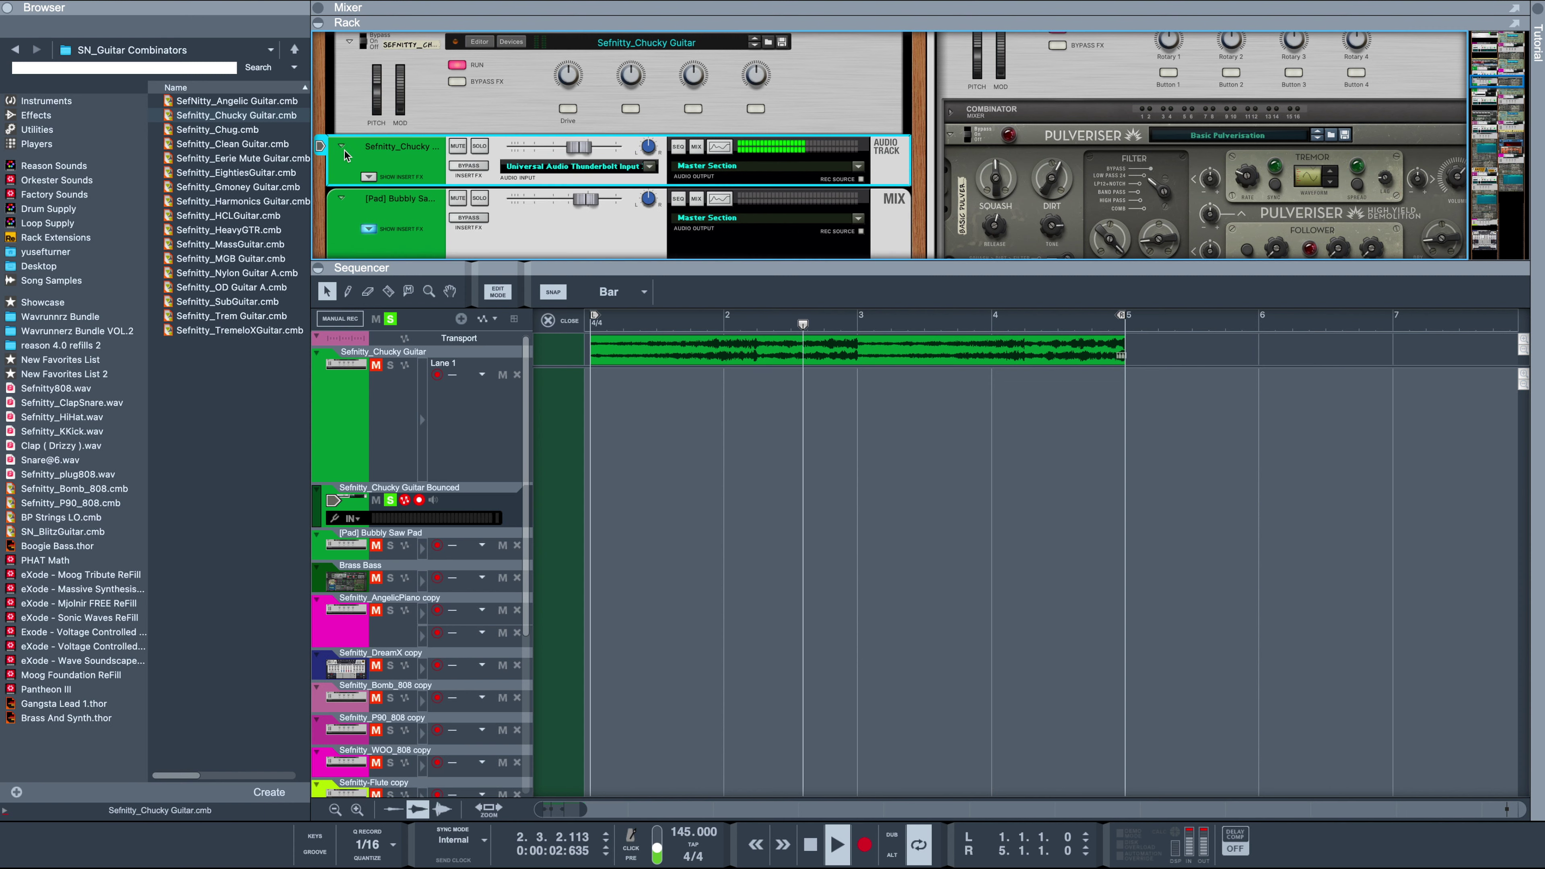
click(369, 176)
click(36, 115)
click(247, 251)
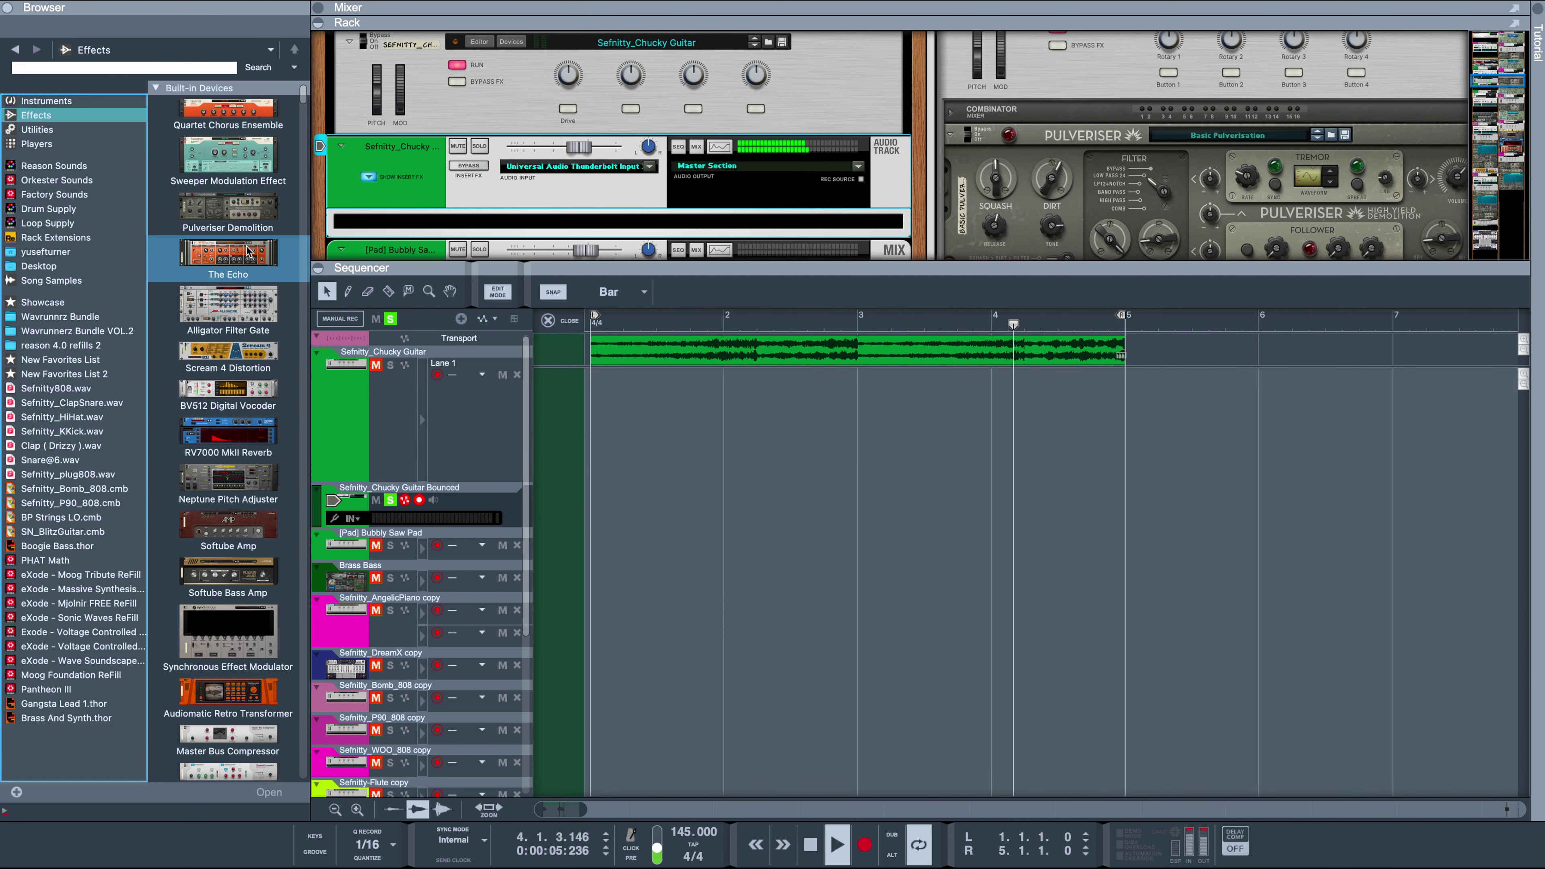
scroll(247, 251, down, 15)
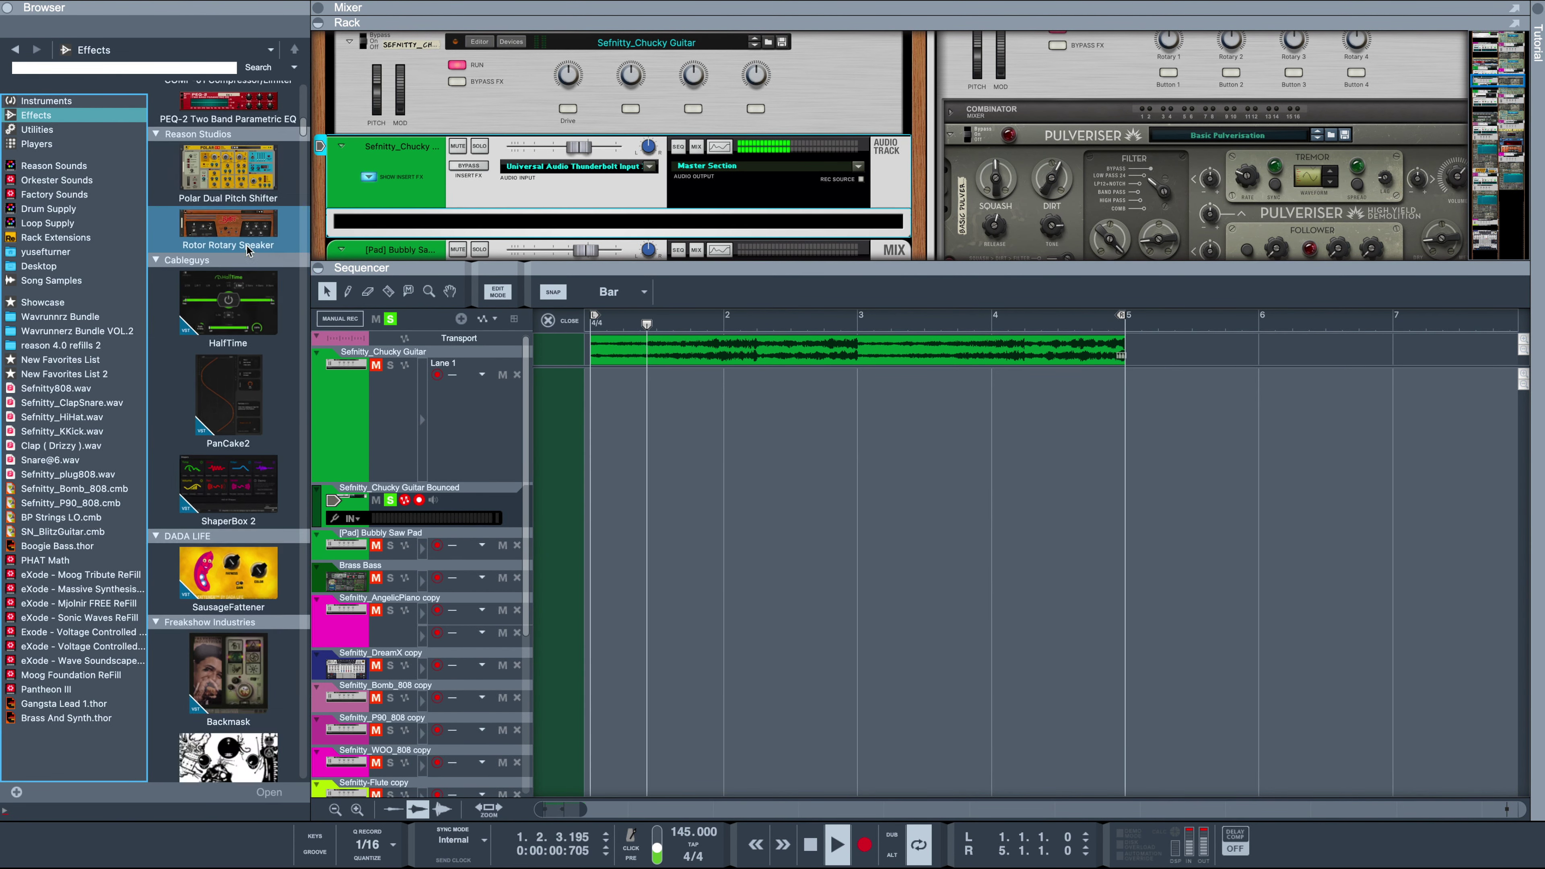
scroll(247, 251, down, 3)
drag(247, 251, 524, 227)
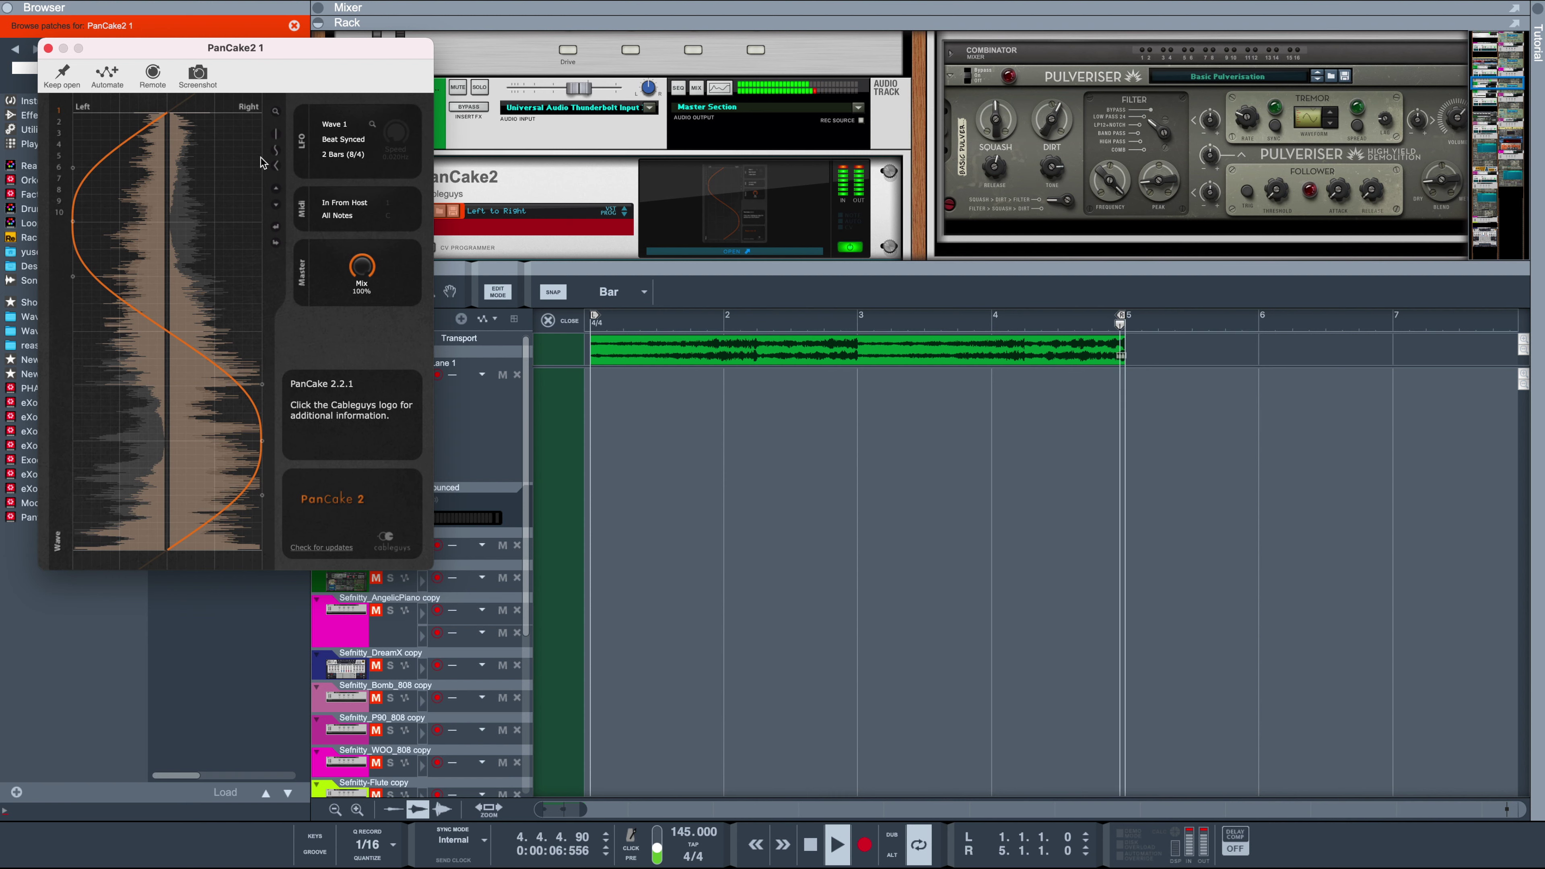
Apply the Sine waveform in PanCake2, then clear the solo and return to the arrangement.
click(275, 150)
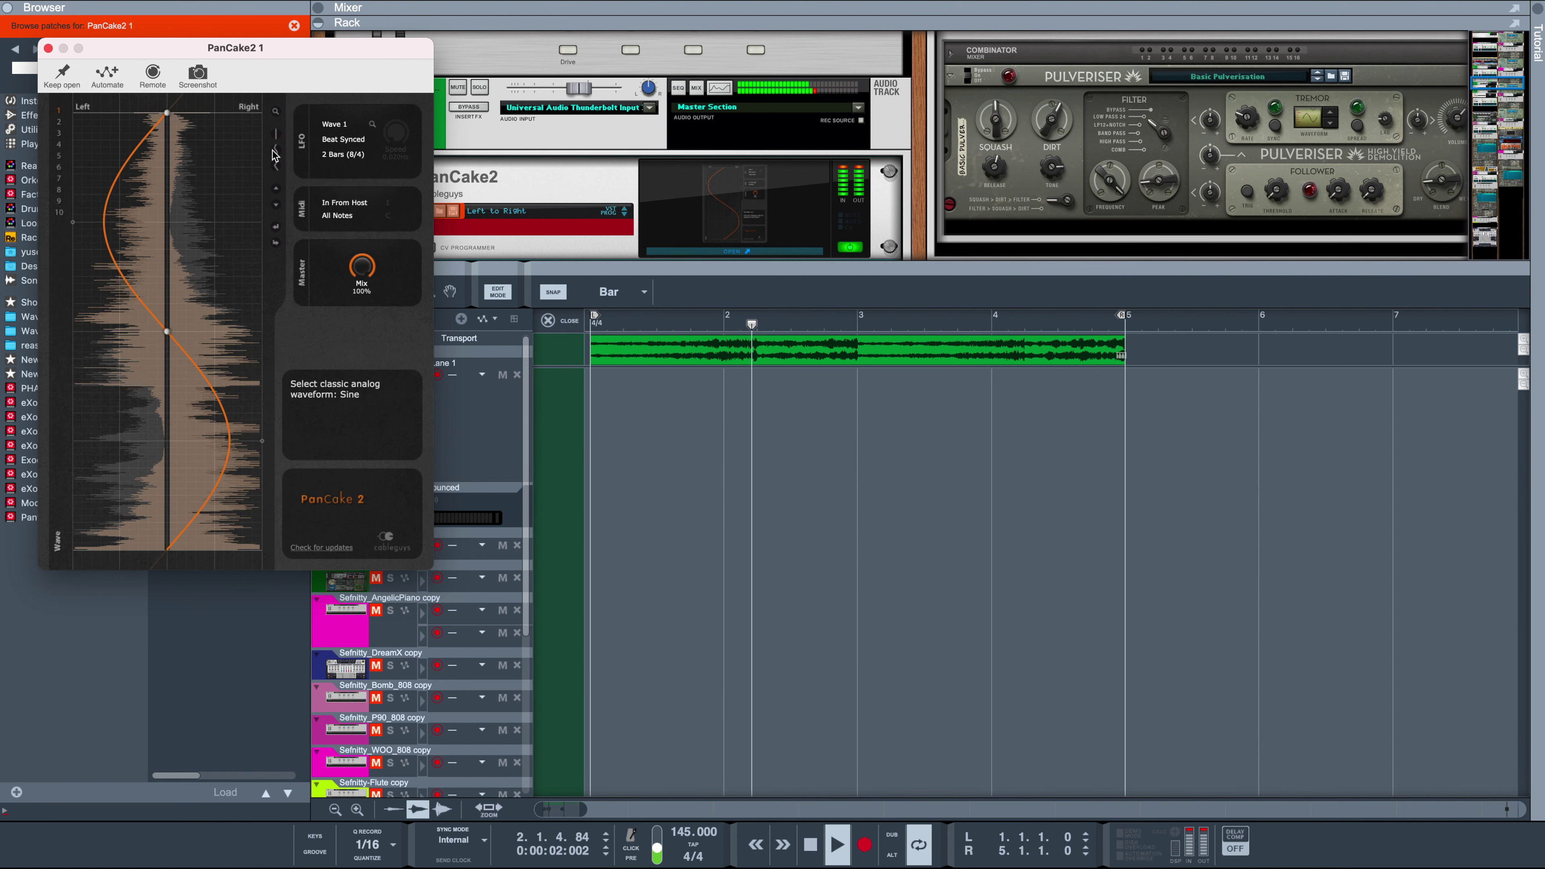
click(446, 323)
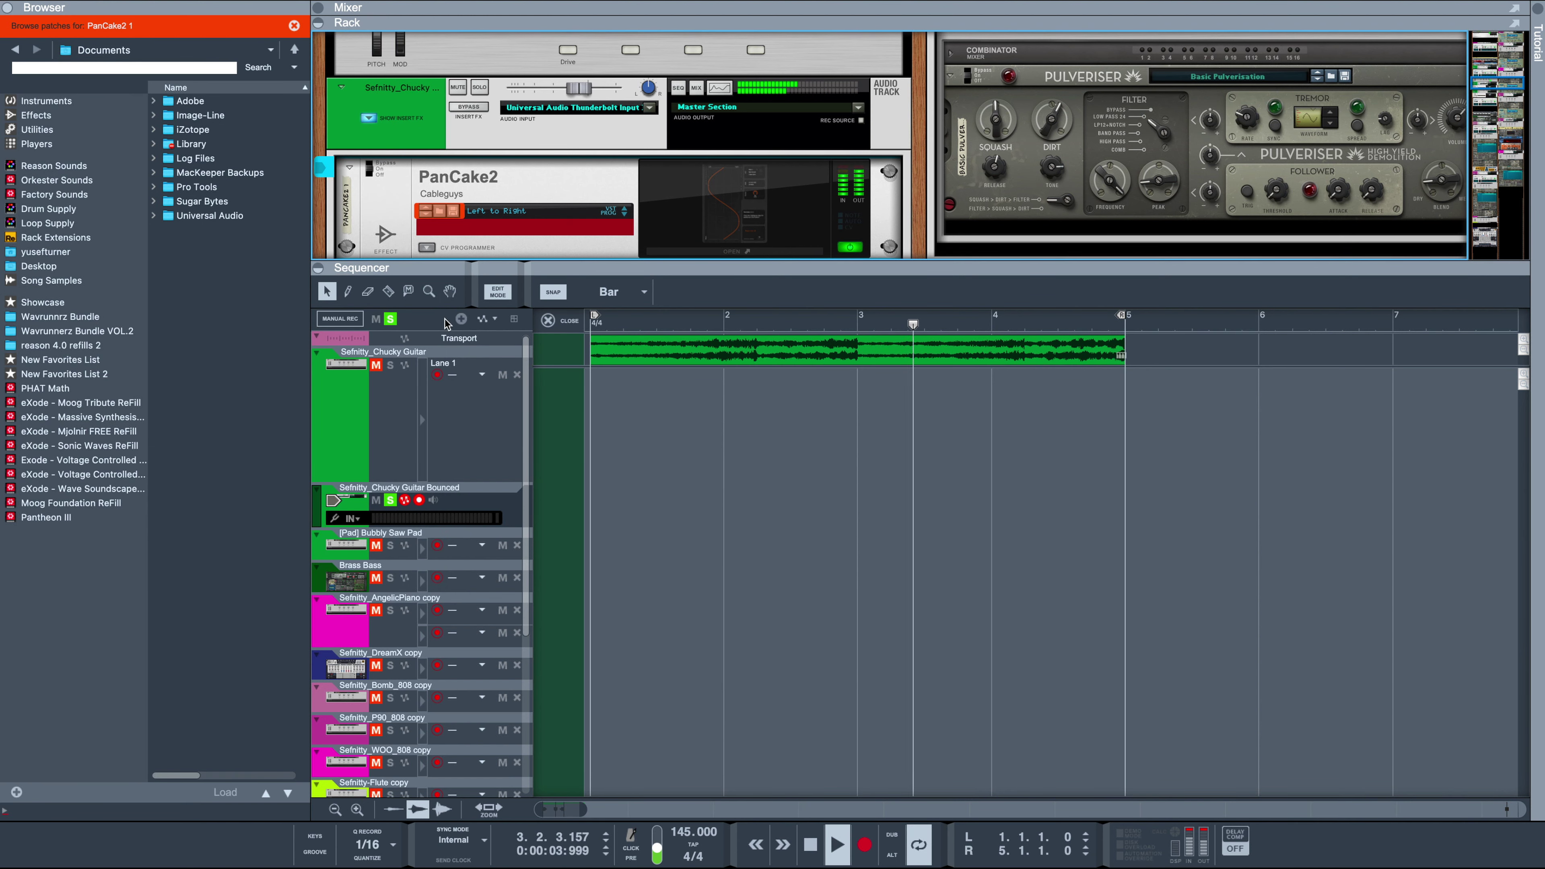
click(390, 320)
click(571, 322)
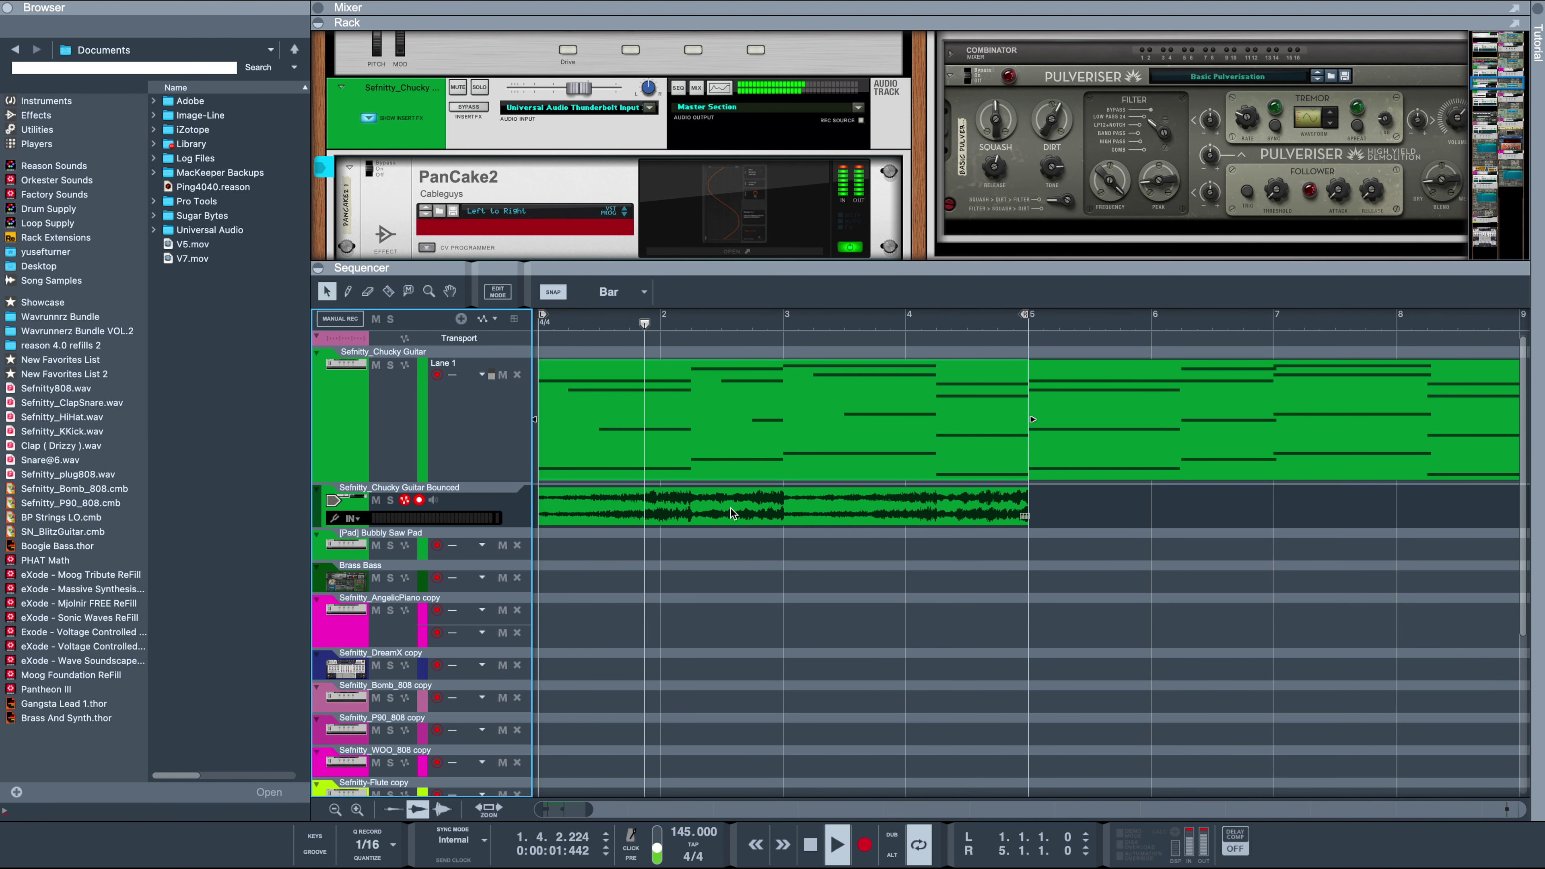
Split the third chord's G5 note at beat 4 of bar 3 and its highest note at the start of bar 4.
double_click(796, 442)
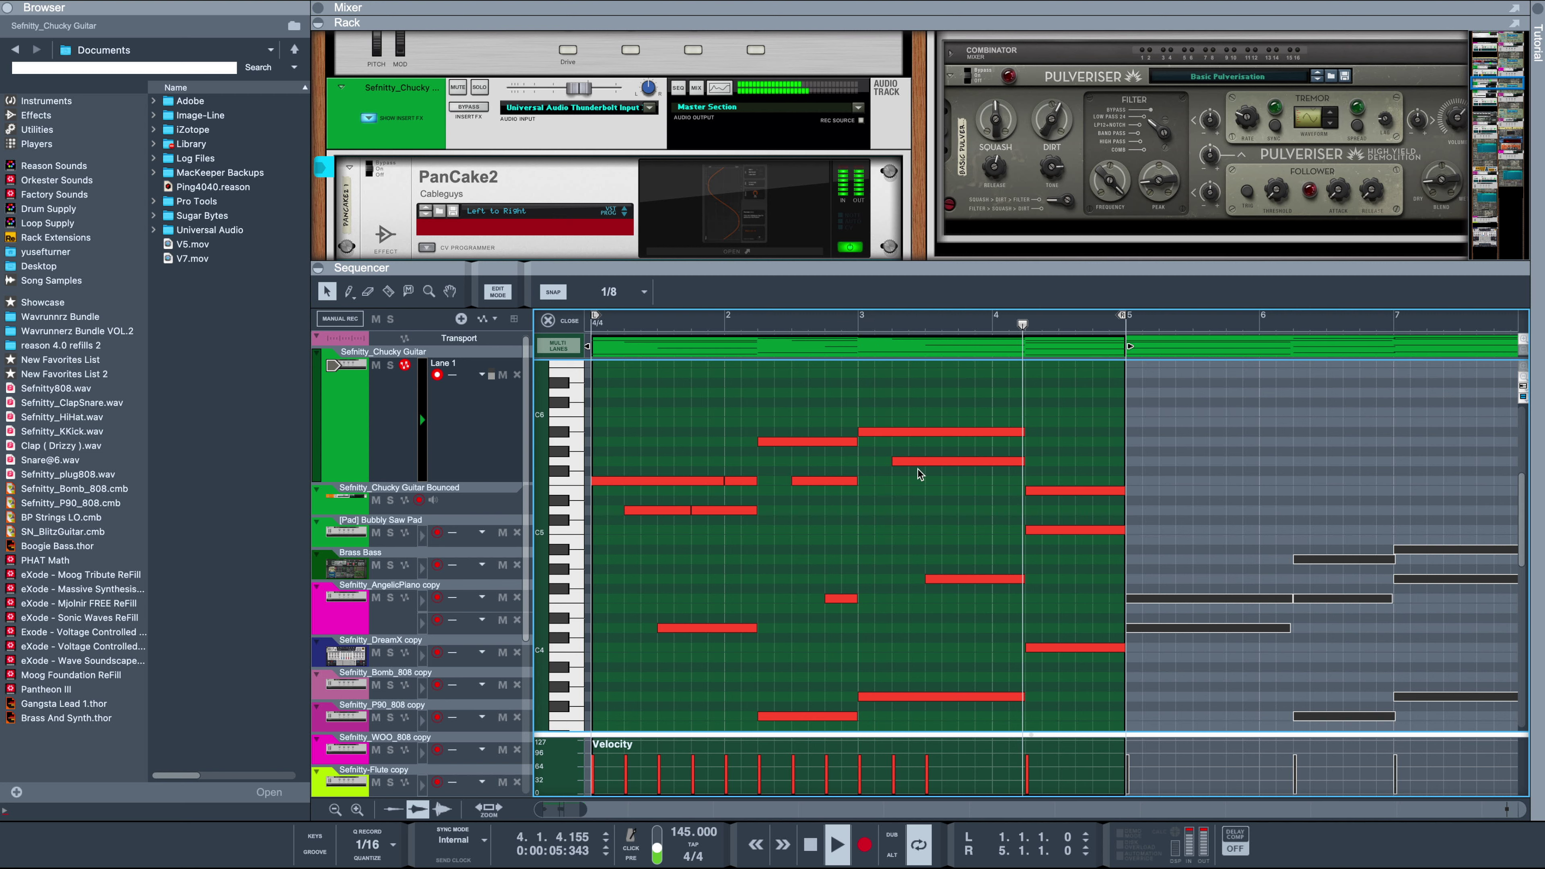
key(r)
click(970, 460)
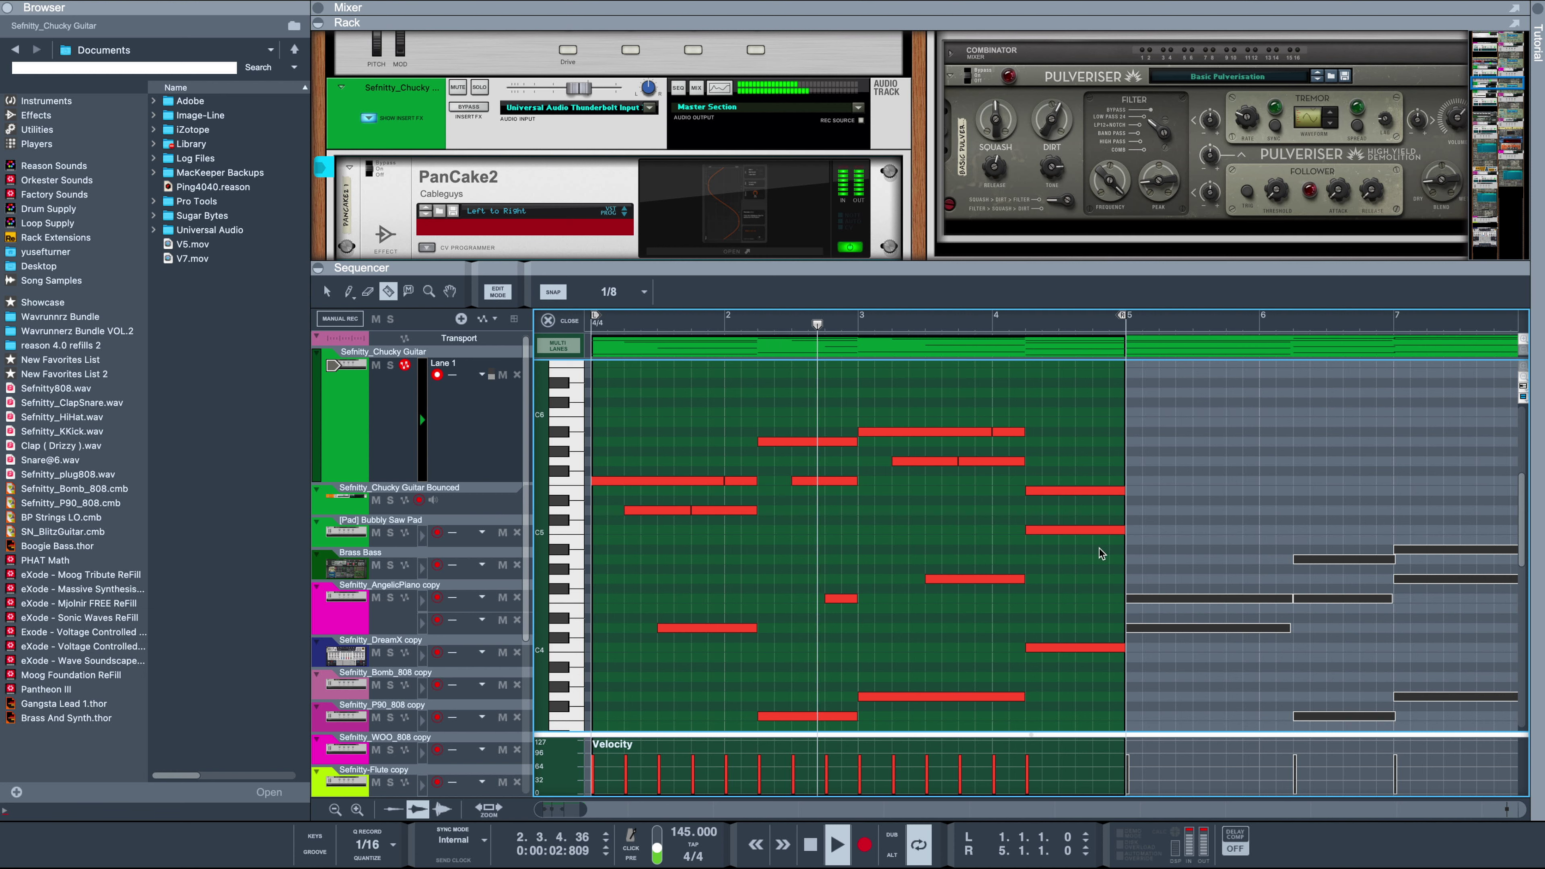
Shorten the fourth chord's C5 to start at 4.3.1 and its C4 to start at 4.4.1, and close the note editor.
key(q)
click(1035, 531)
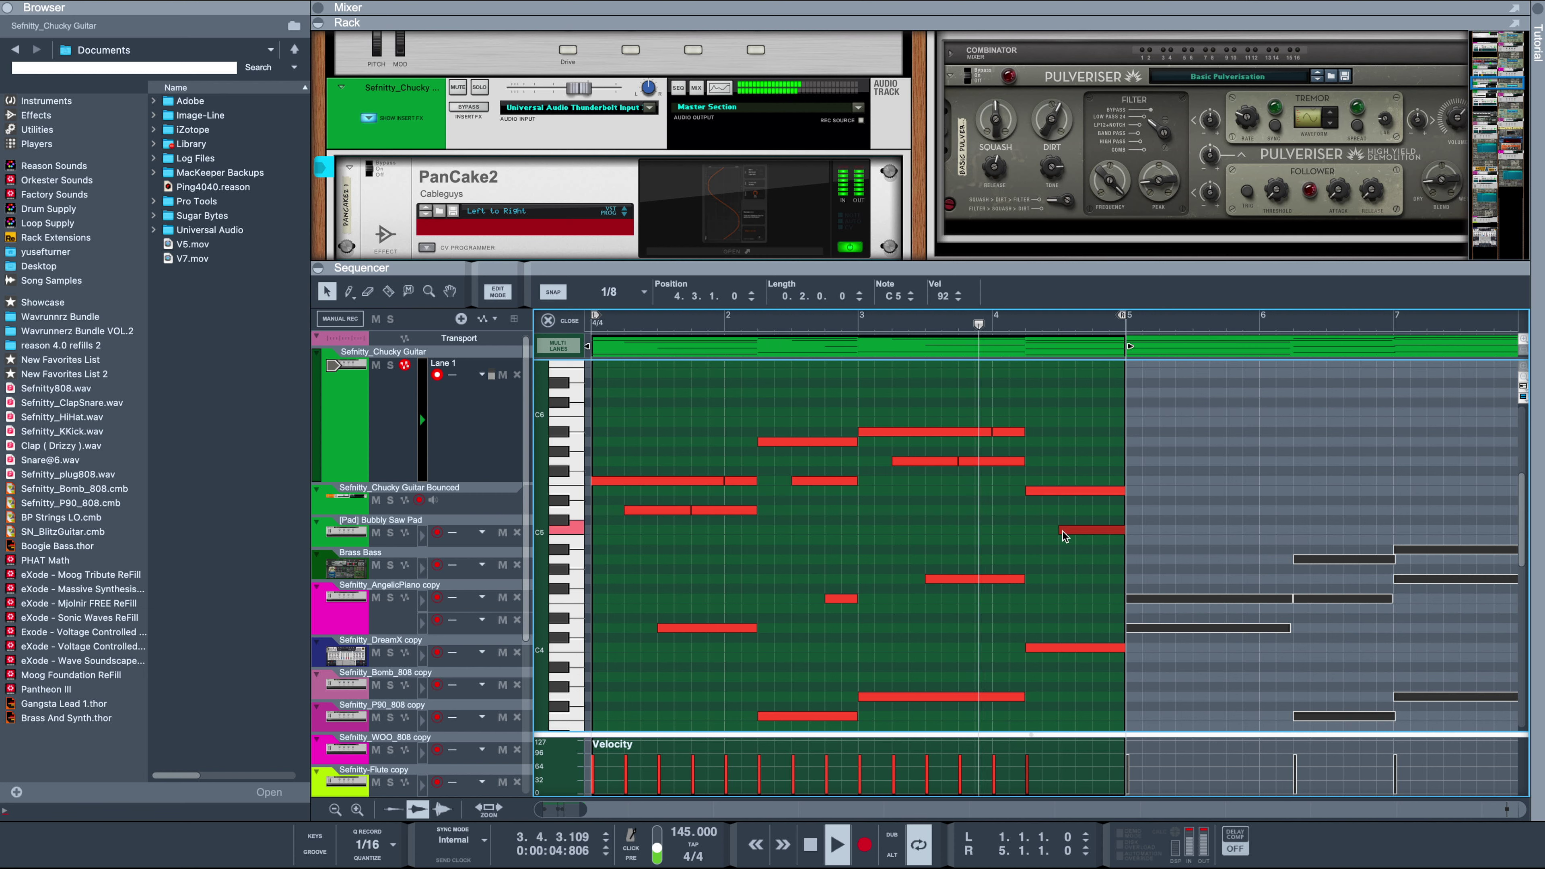
click(1032, 648)
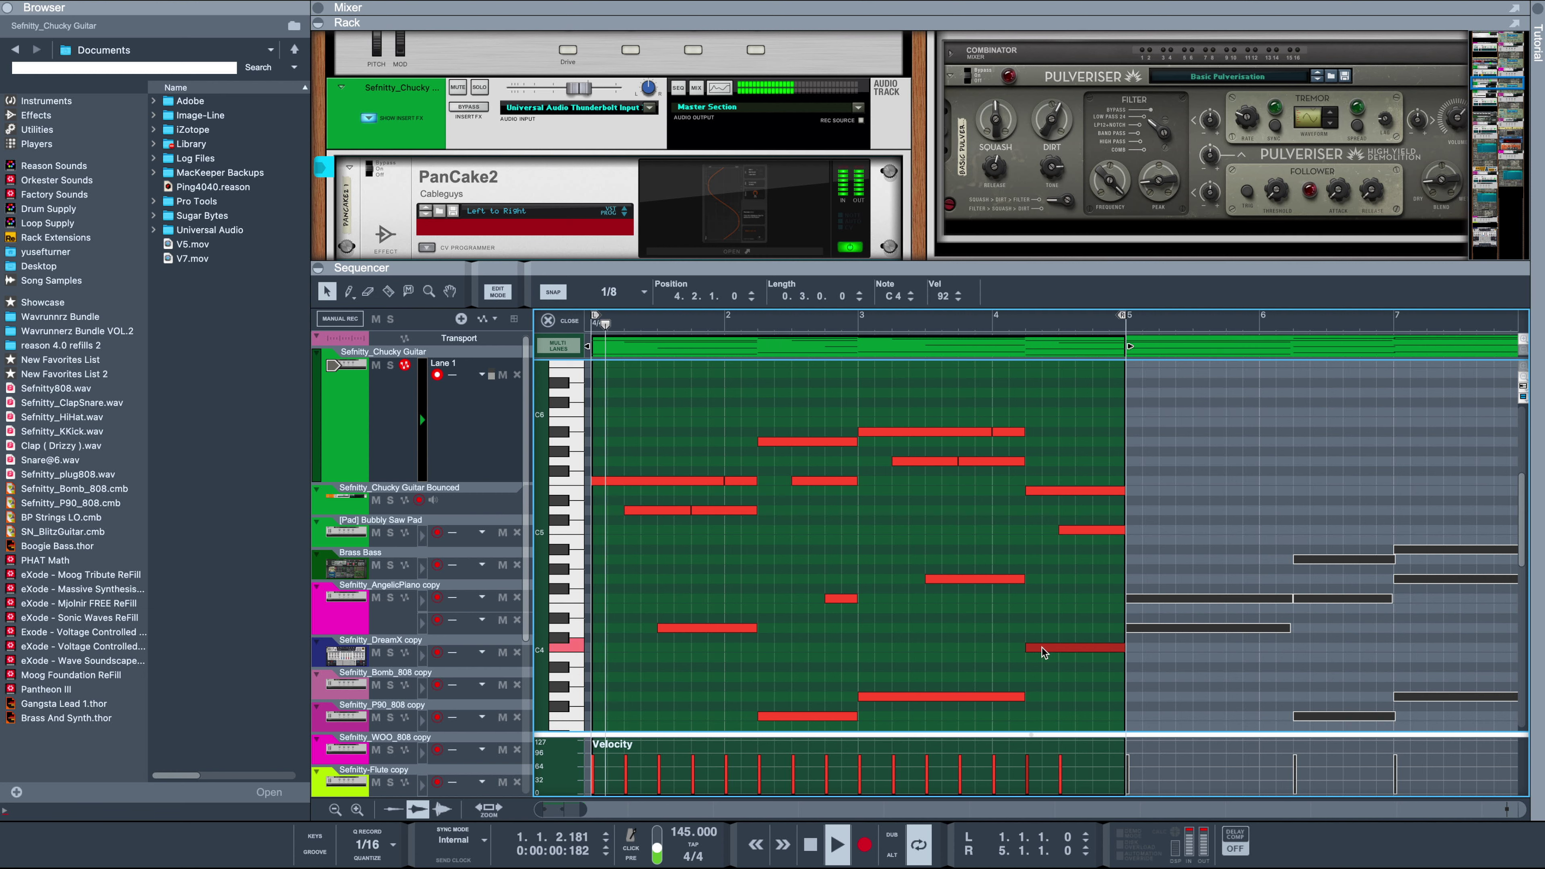
drag(1042, 653, 1102, 653)
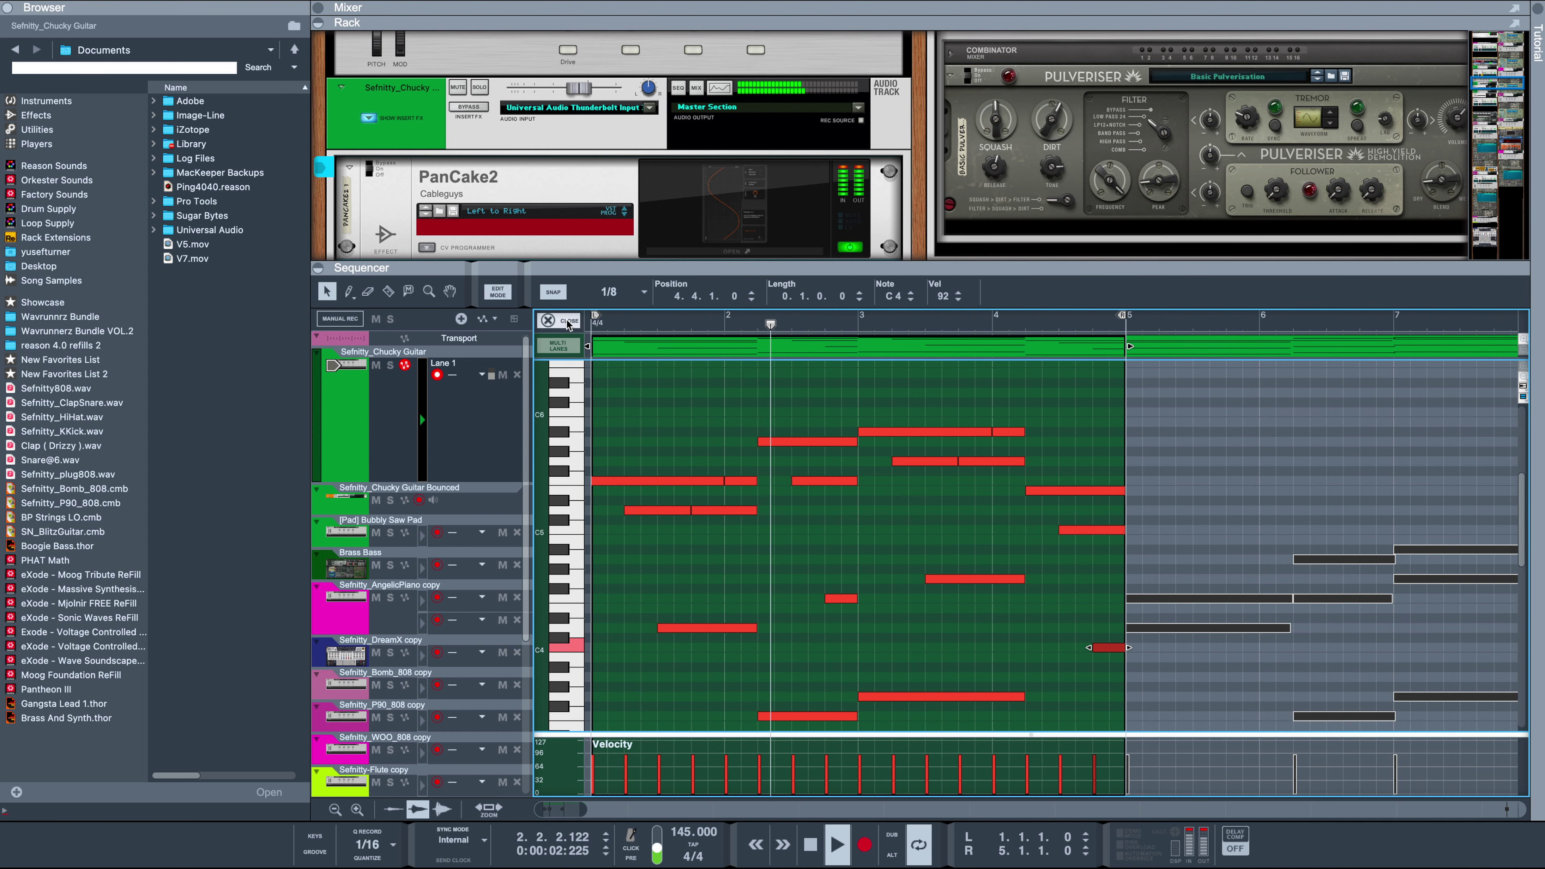
click(567, 321)
Slightly lower the level of the original Sefnitty_Chucky Guitar mix channel.
click(408, 436)
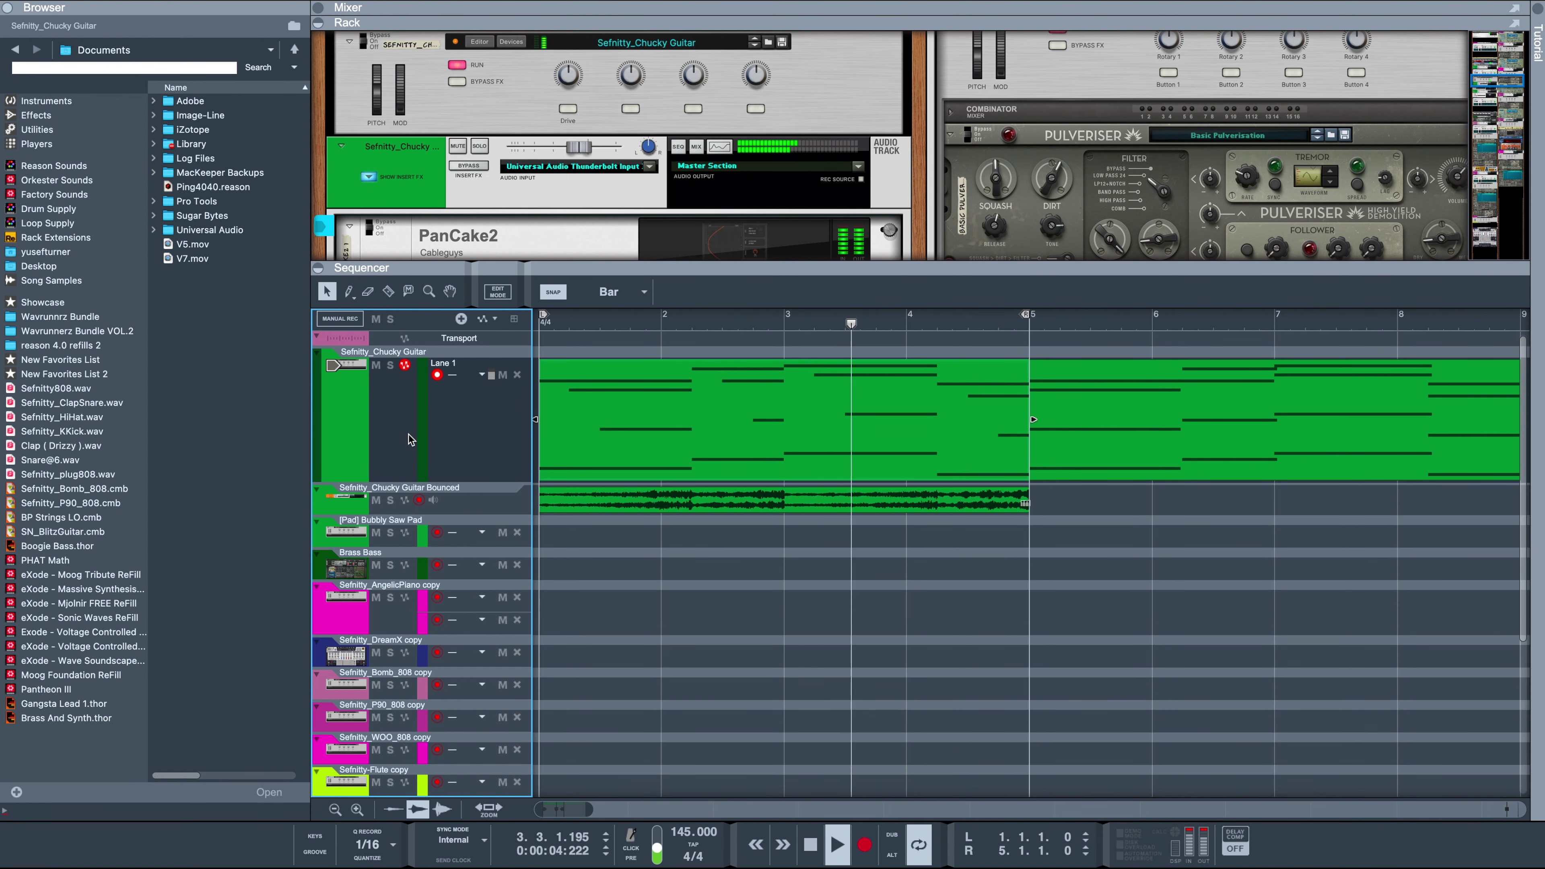
click(660, 429)
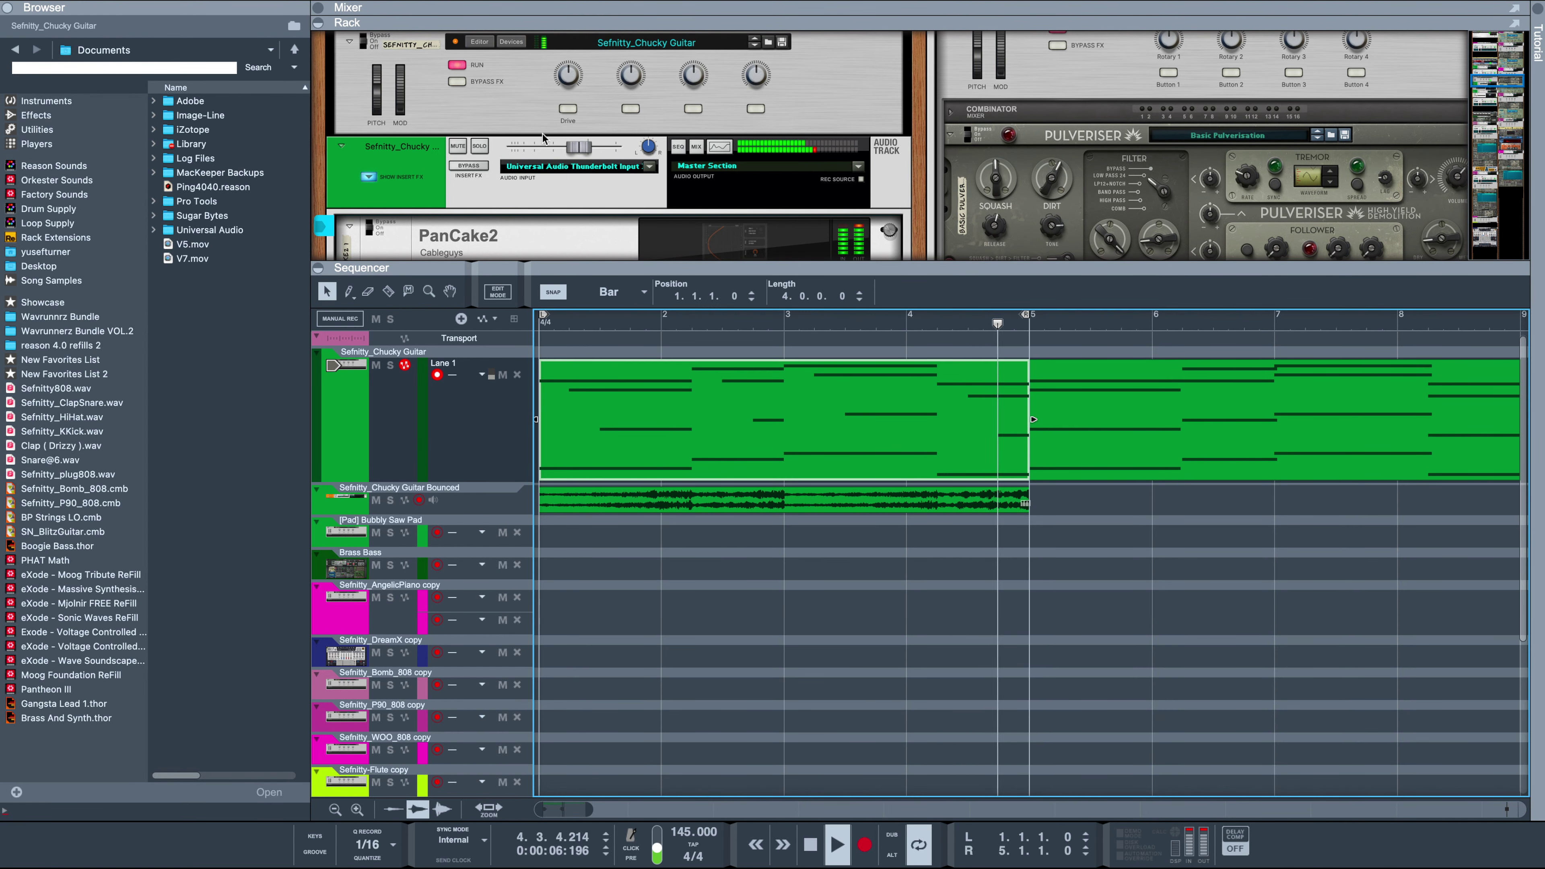
click(480, 147)
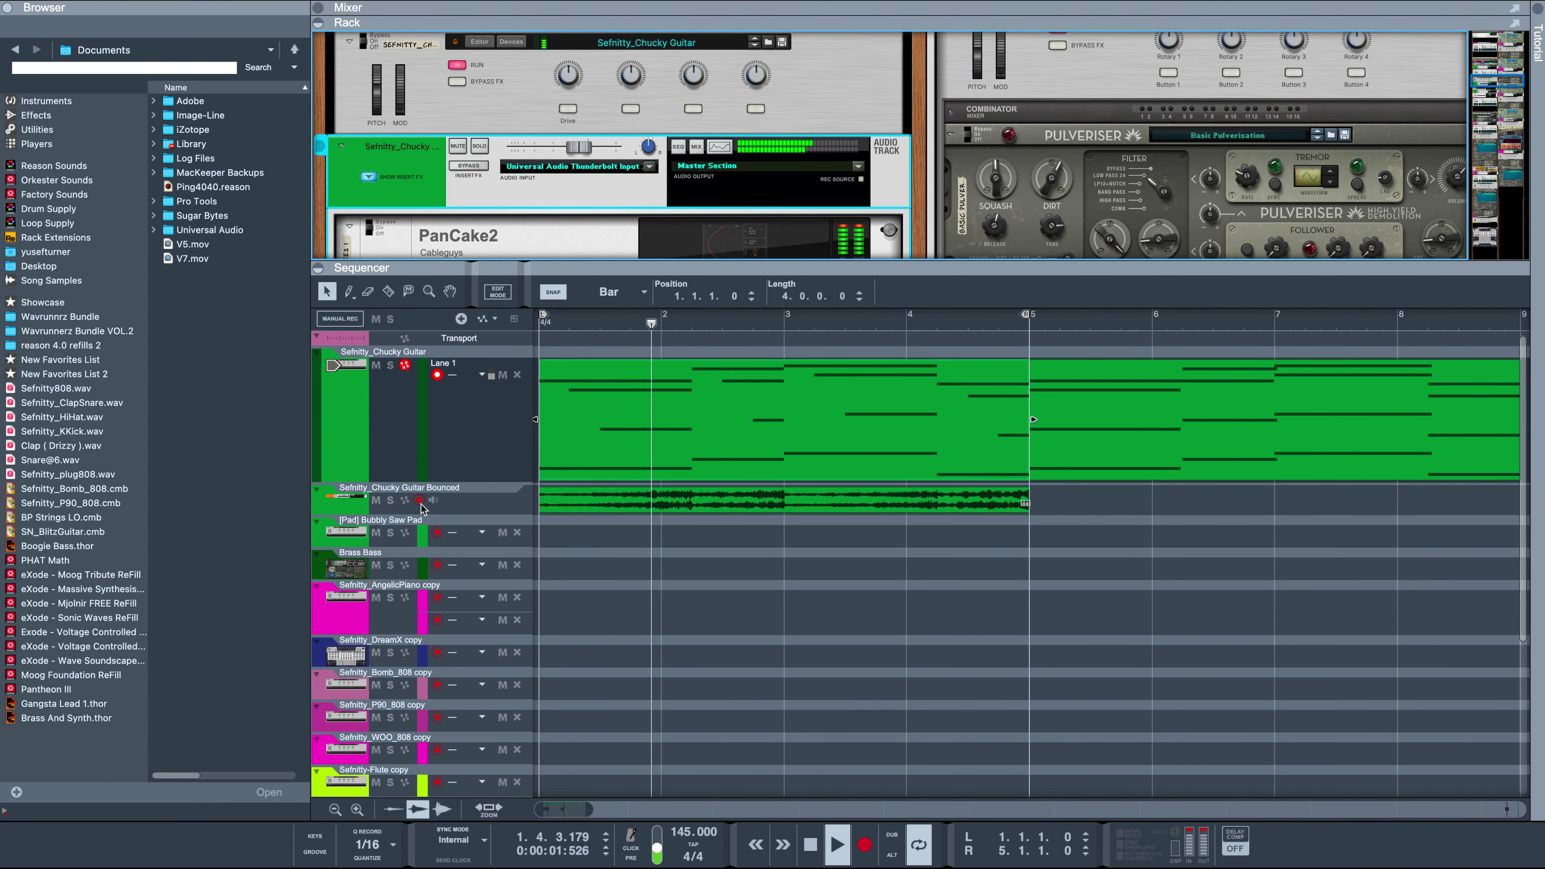
click(359, 423)
scroll(575, 163, down, 5)
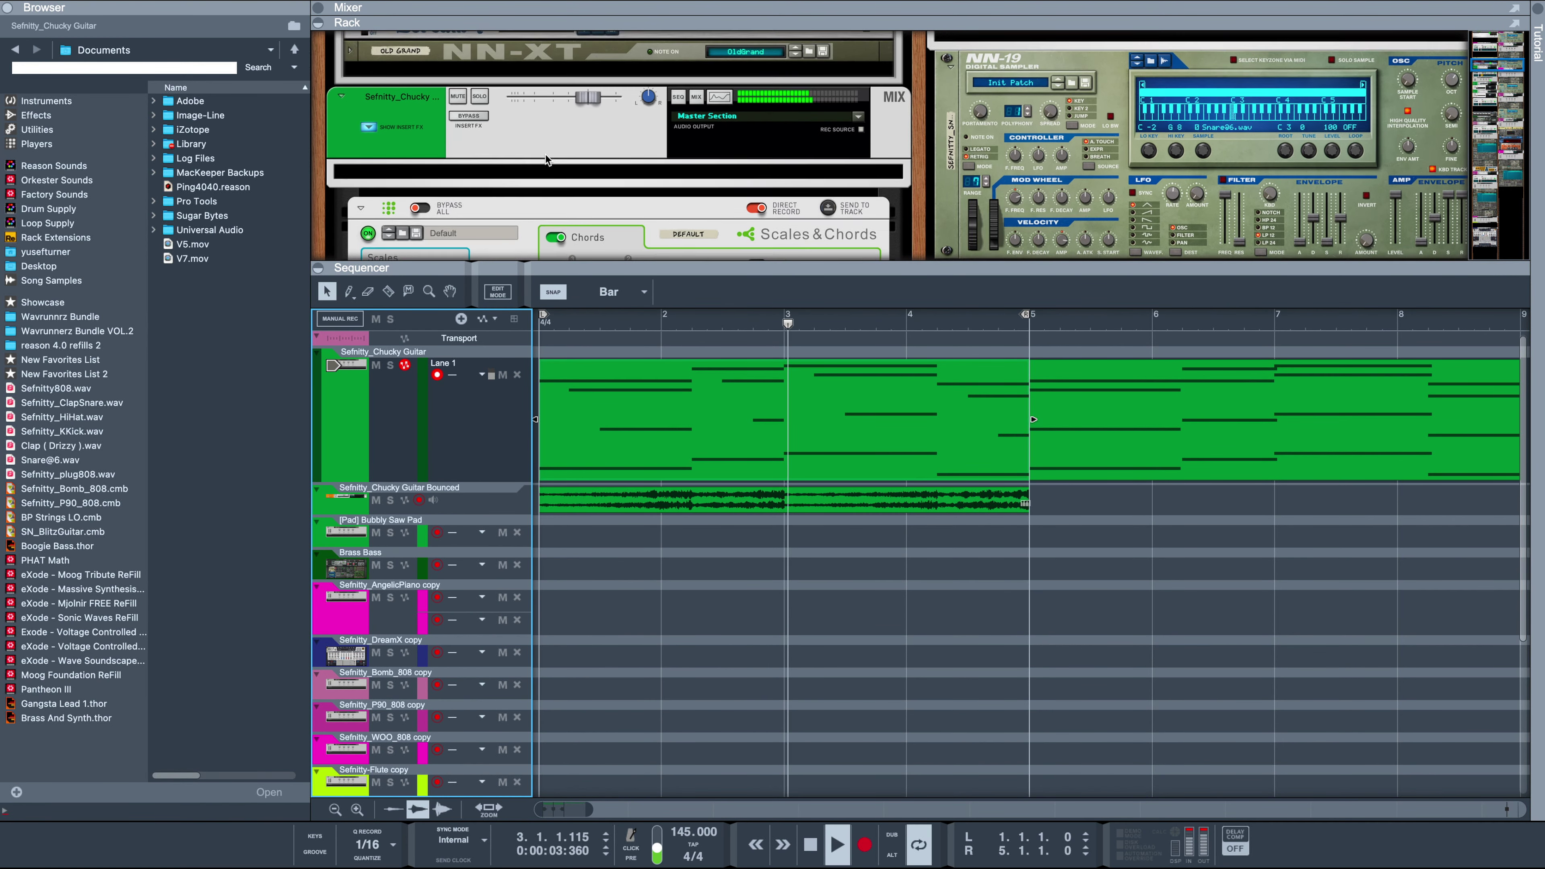
drag(591, 168, 580, 172)
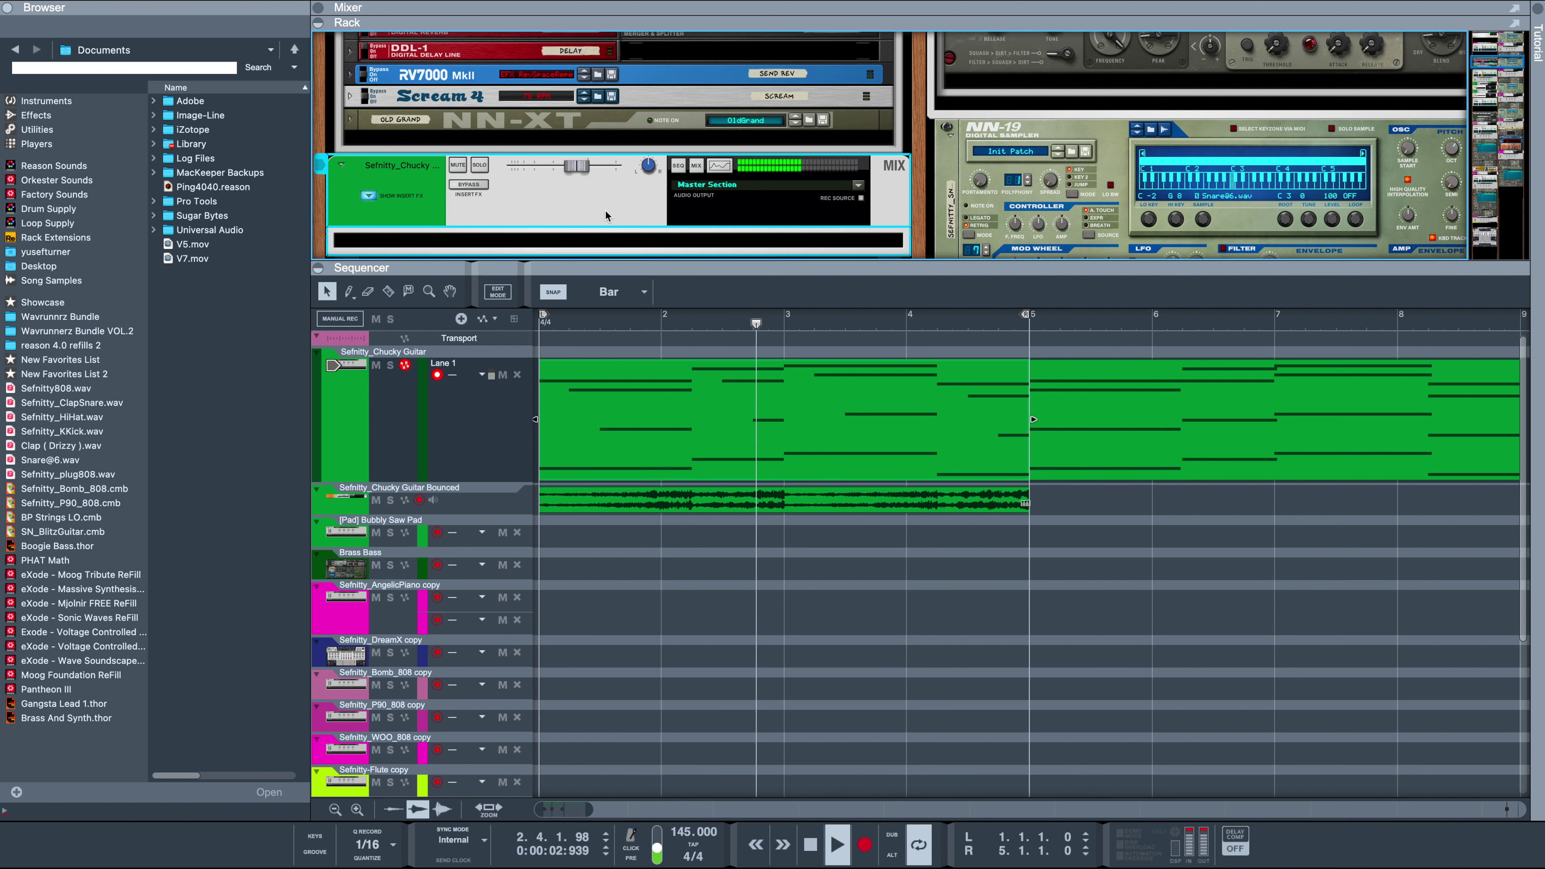
click(905, 582)
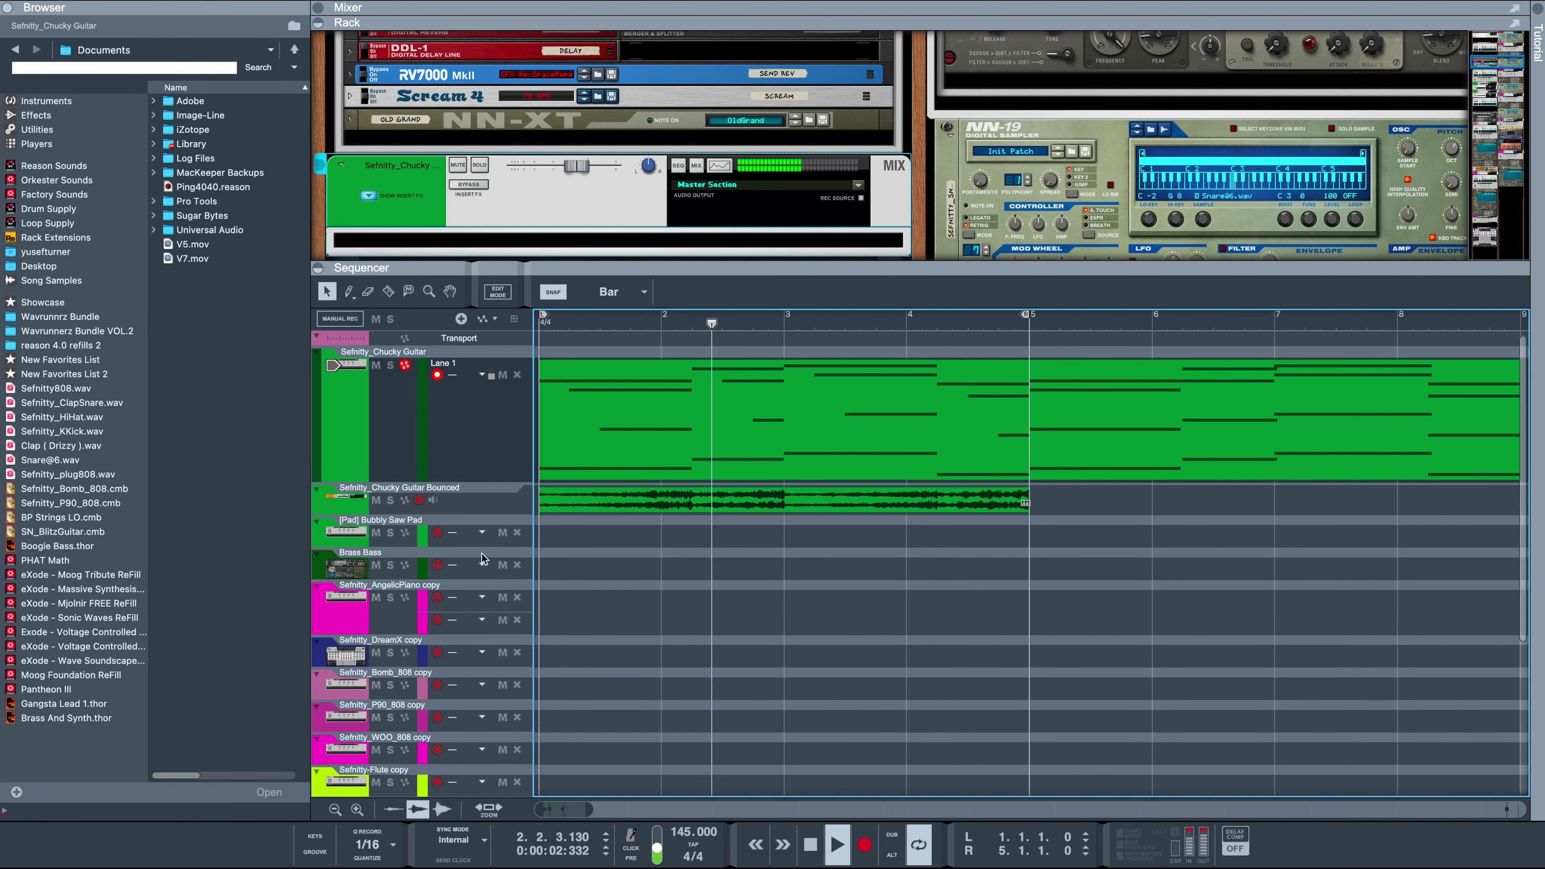
Examine the Sefnitty_P90_808 copy's NN-XT and Pulveriser devices in an enlarged rack and list the available effects.
scroll(539, 623, down, 2)
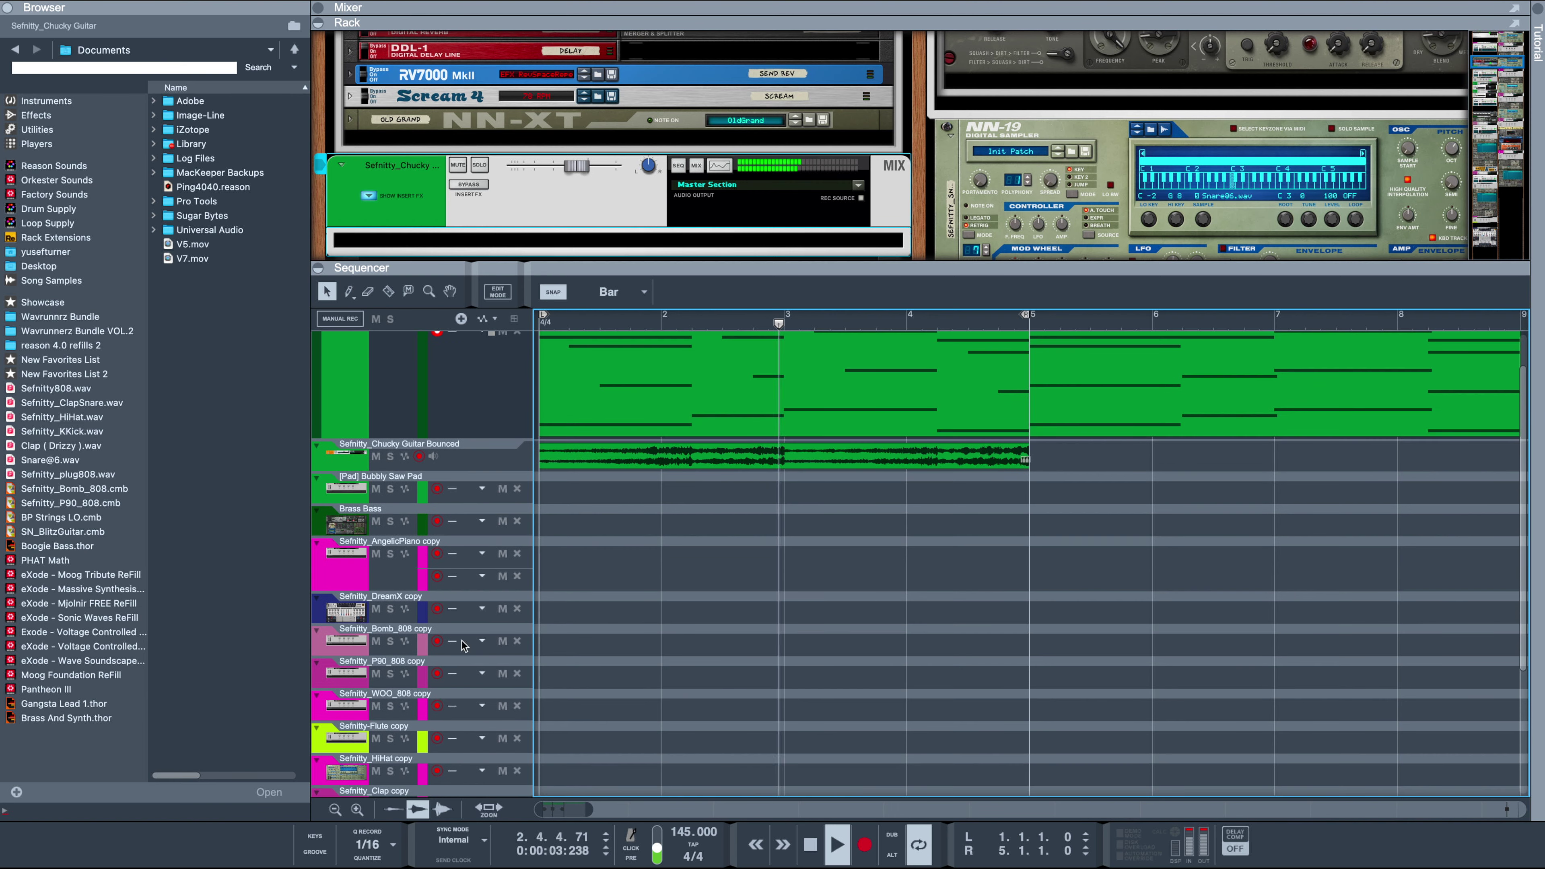
click(354, 675)
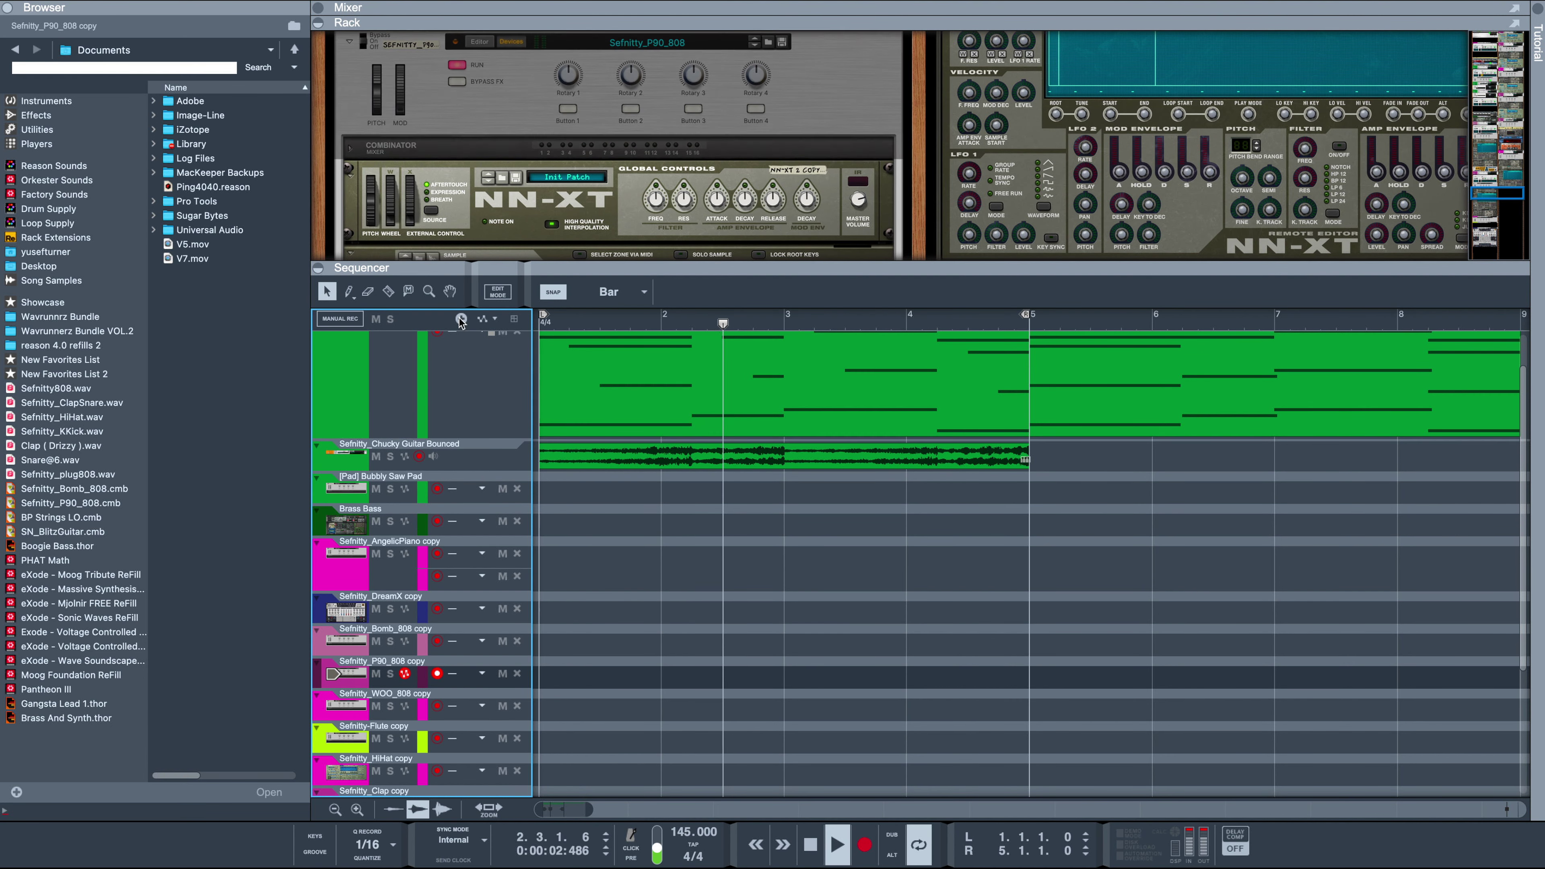
drag(539, 268, 544, 575)
scroll(570, 360, down, 3)
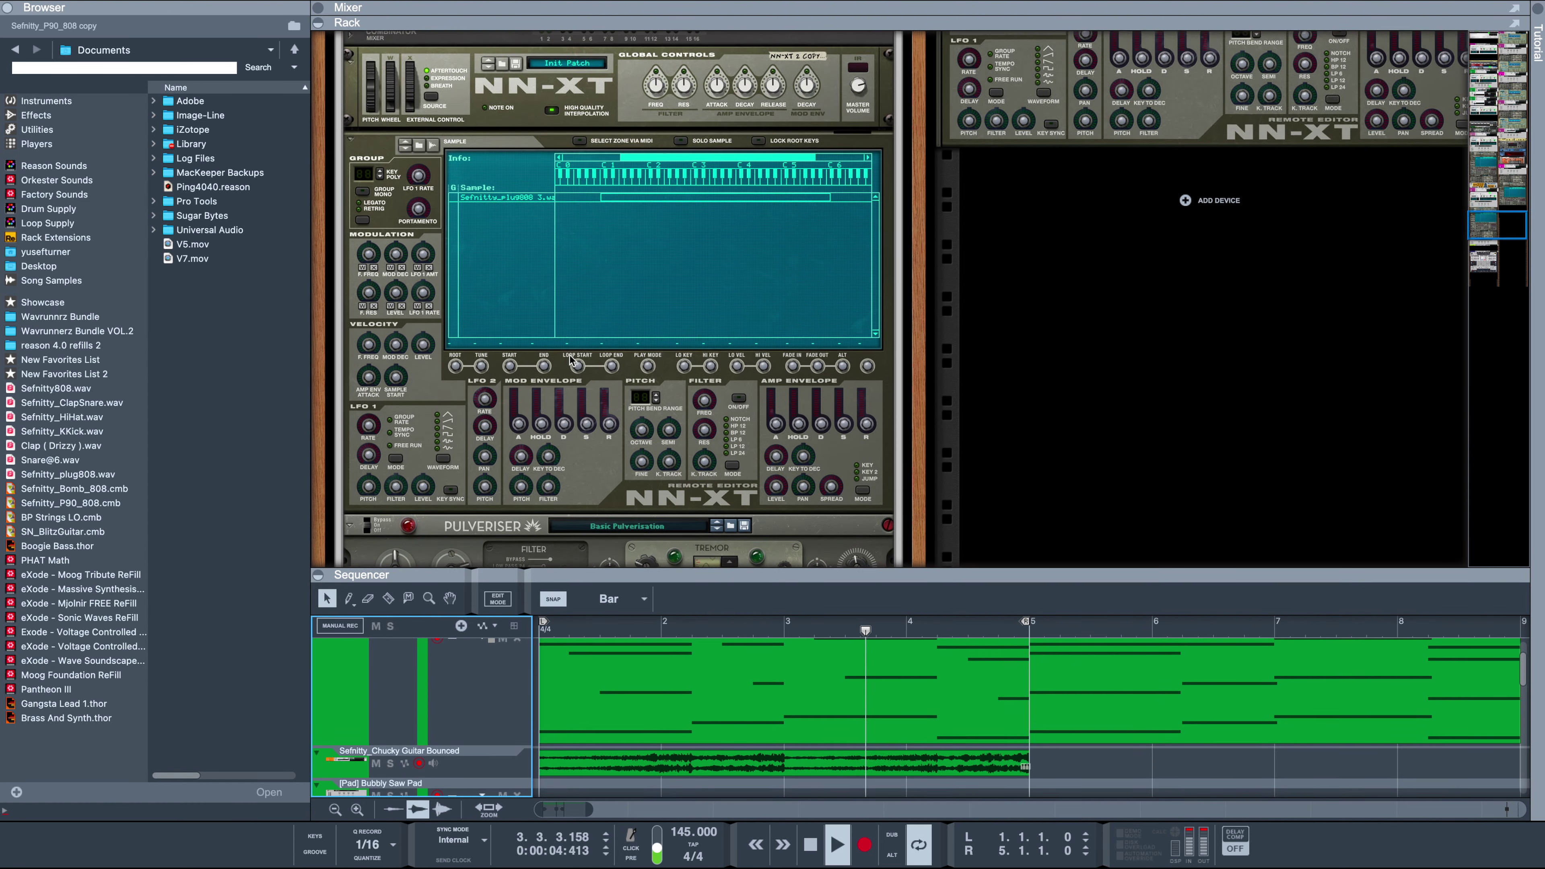
scroll(571, 361, down, 5)
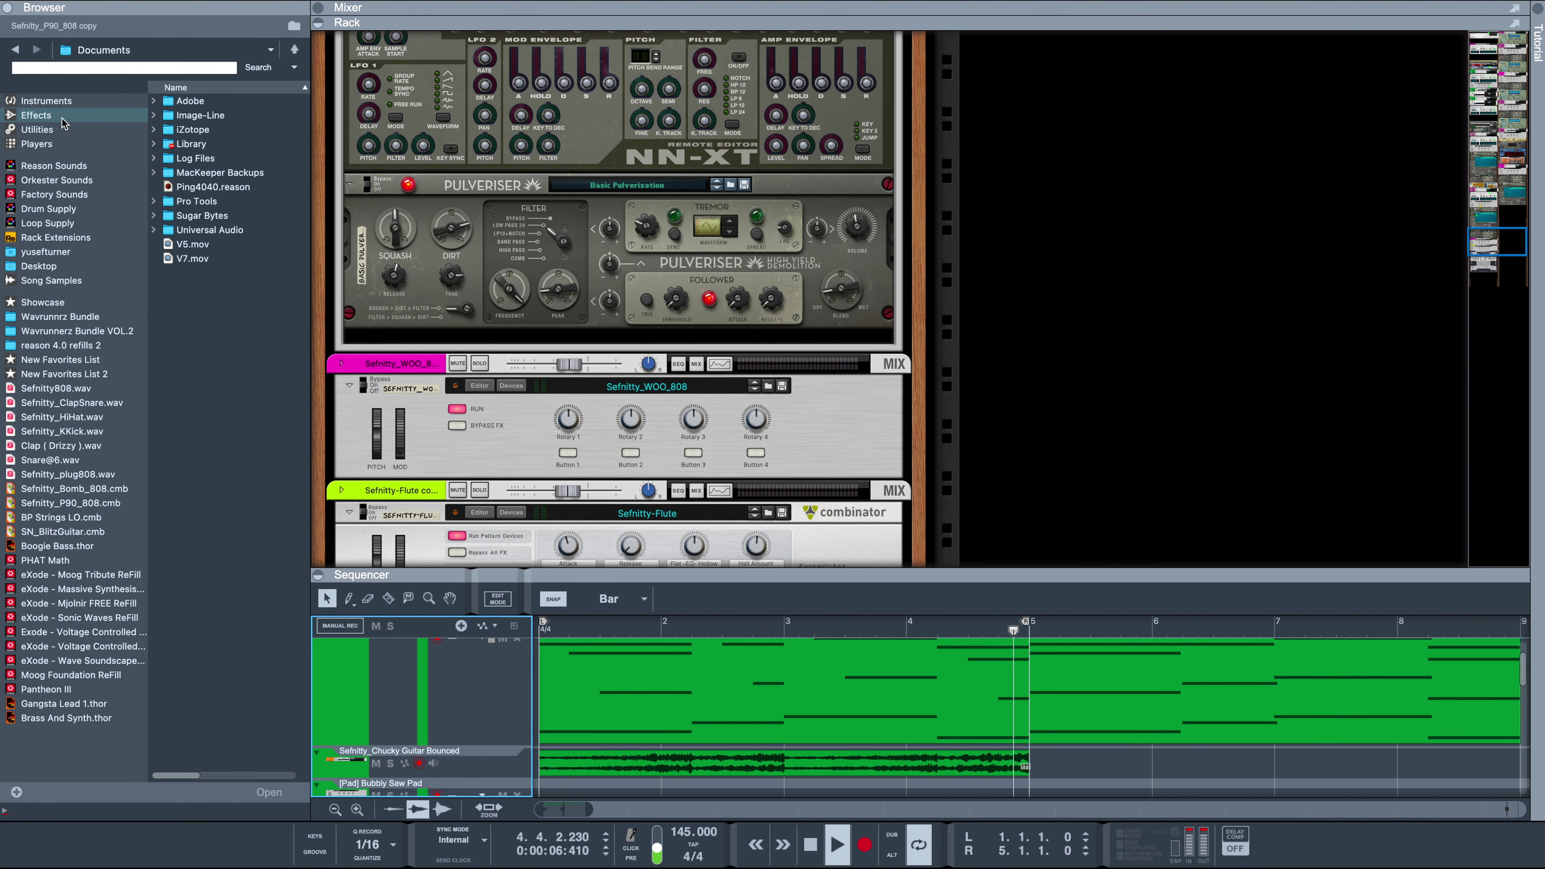
click(62, 119)
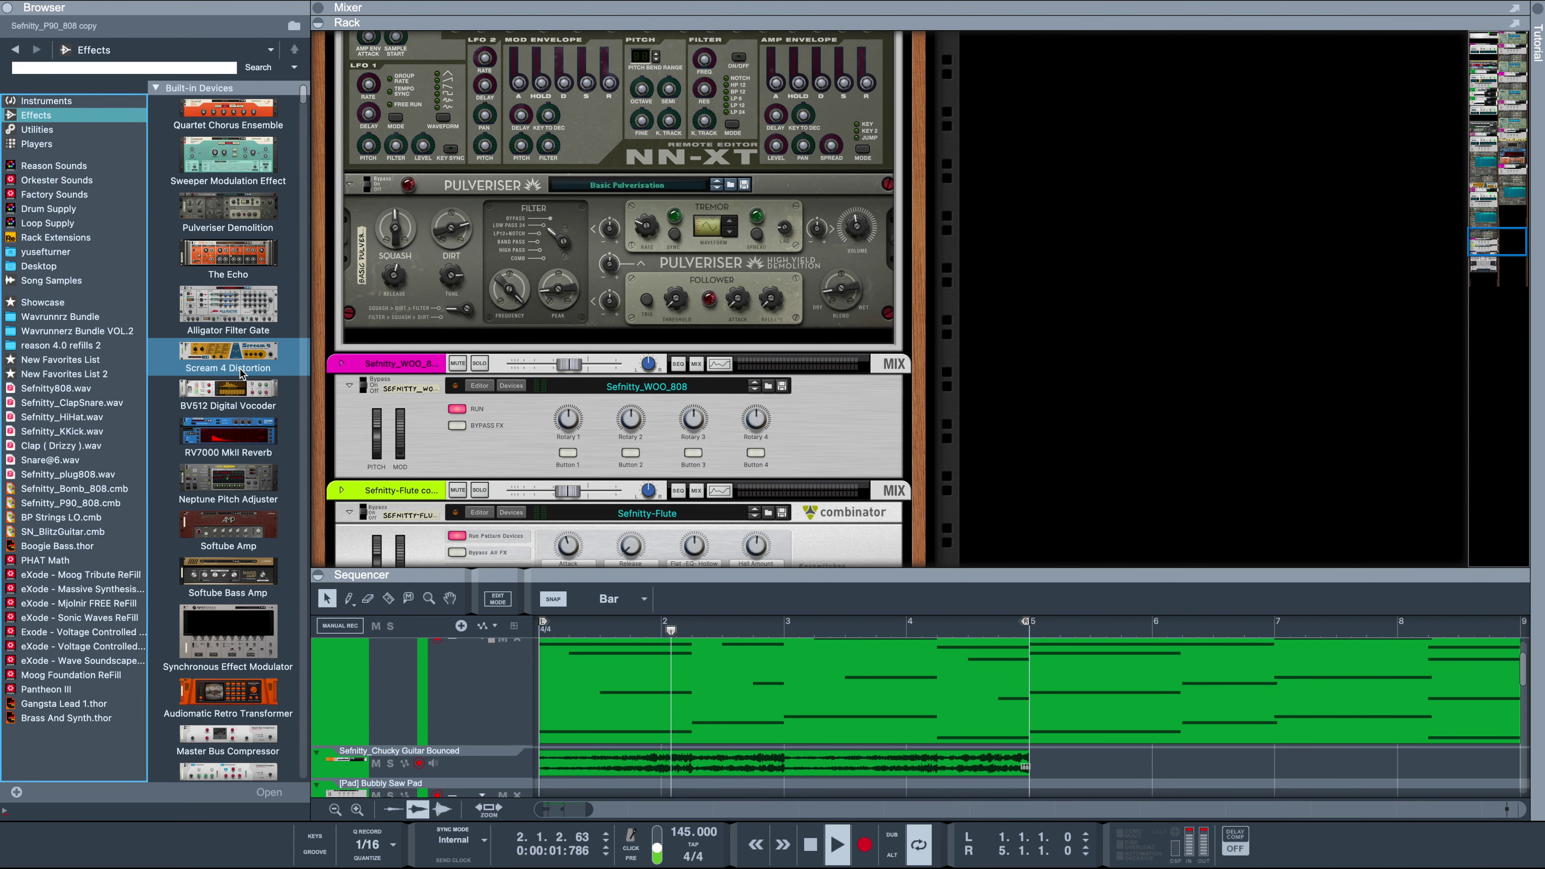
Import SN_HighHat5.mid from the desktop's HighHat MIDI pack onto the Sefnitty_HiHat copy track at bar 1.
drag(657, 579, 402, 10)
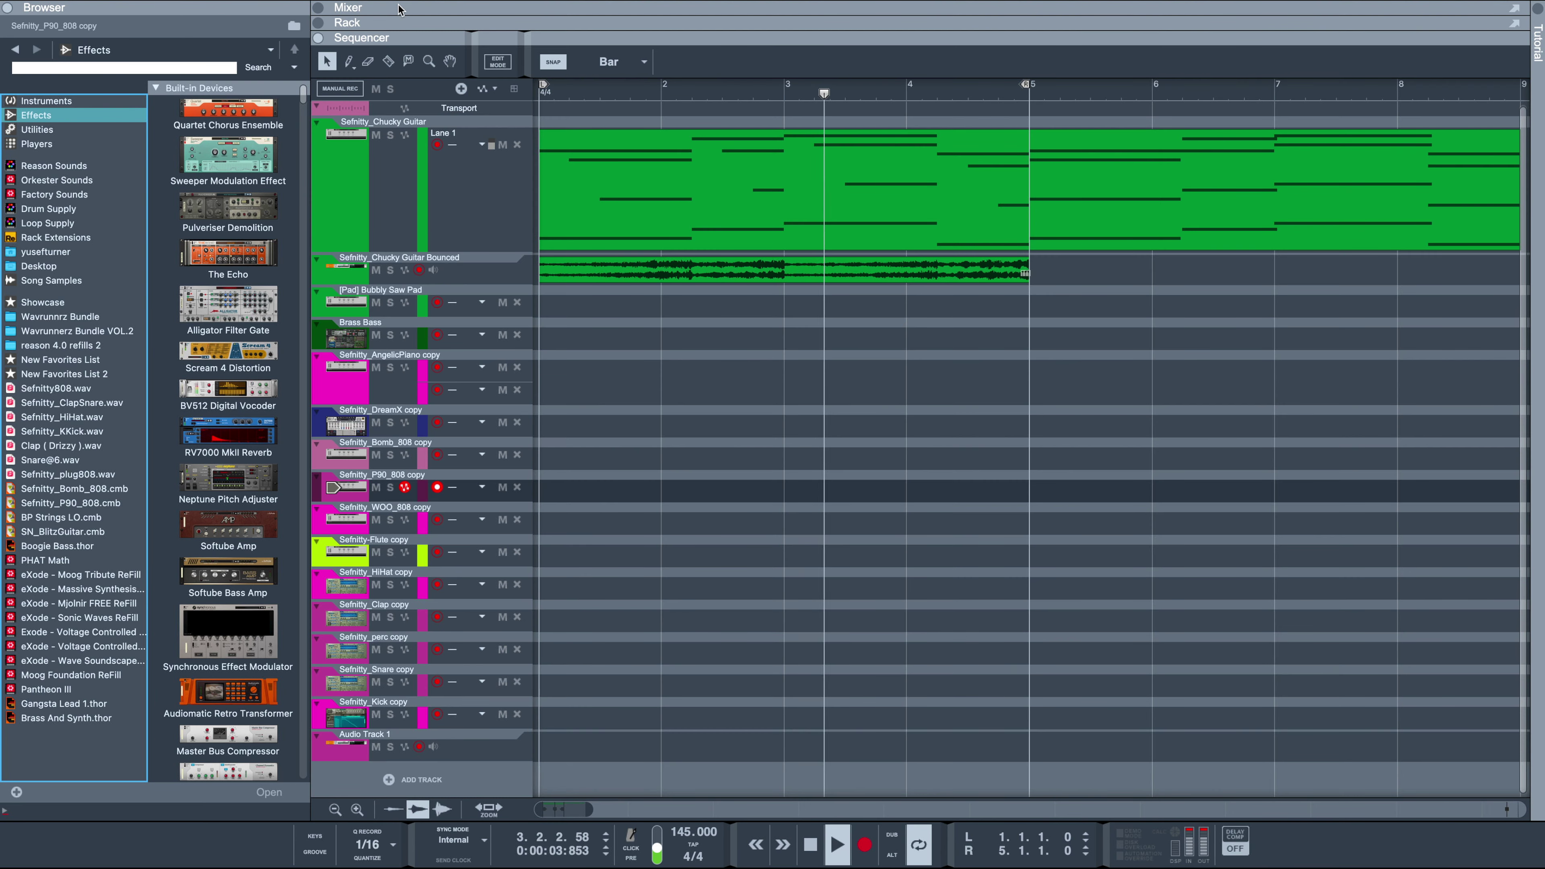
click(347, 585)
click(86, 332)
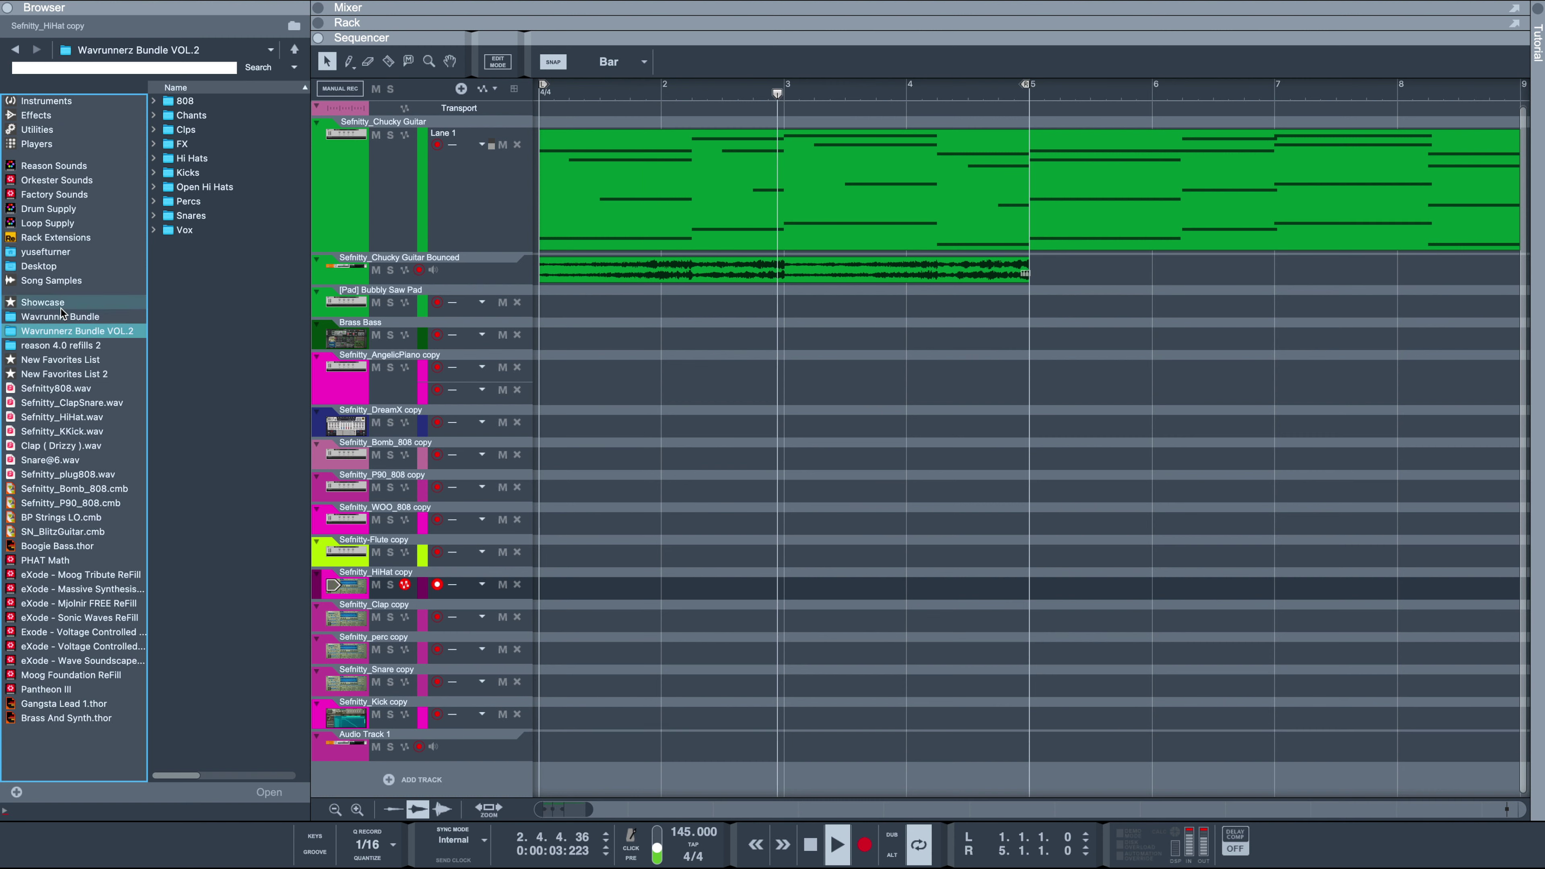
click(48, 268)
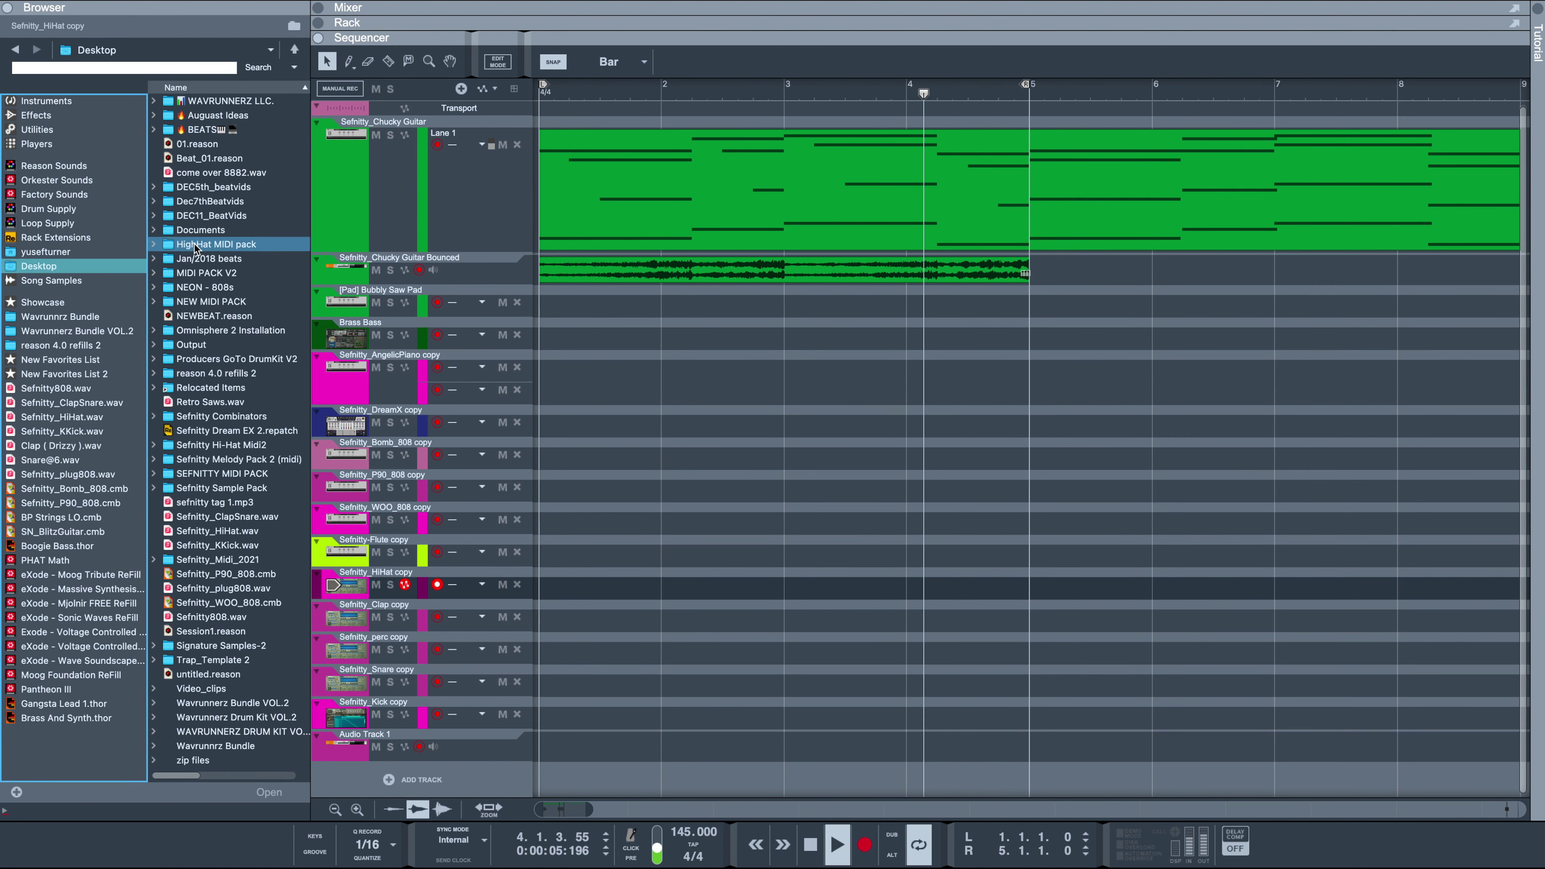
click(153, 244)
scroll(162, 253, down, 3)
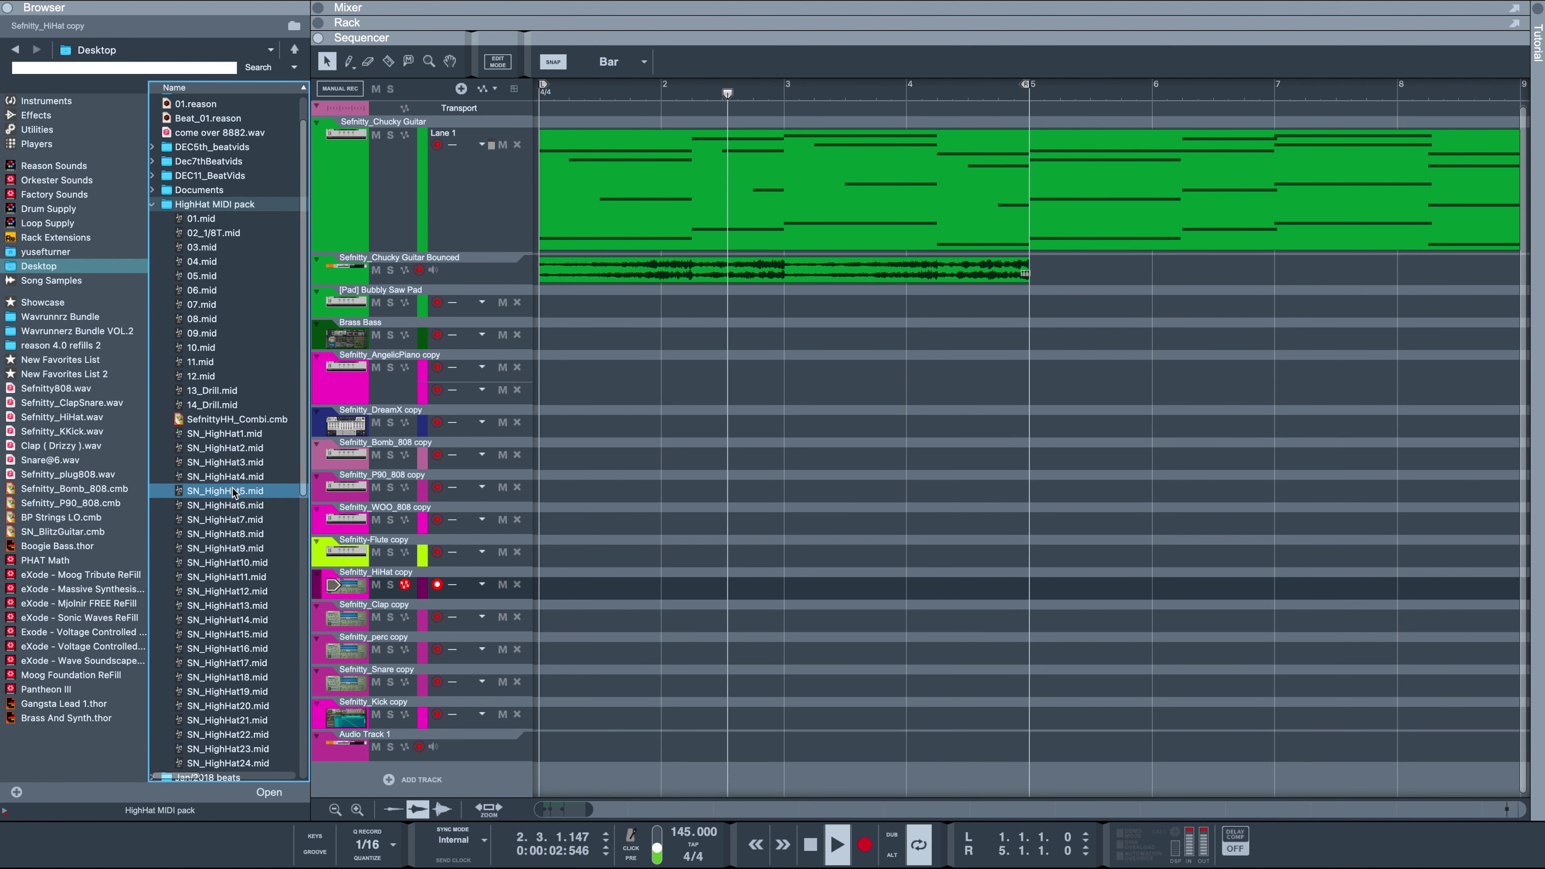
drag(236, 491, 547, 595)
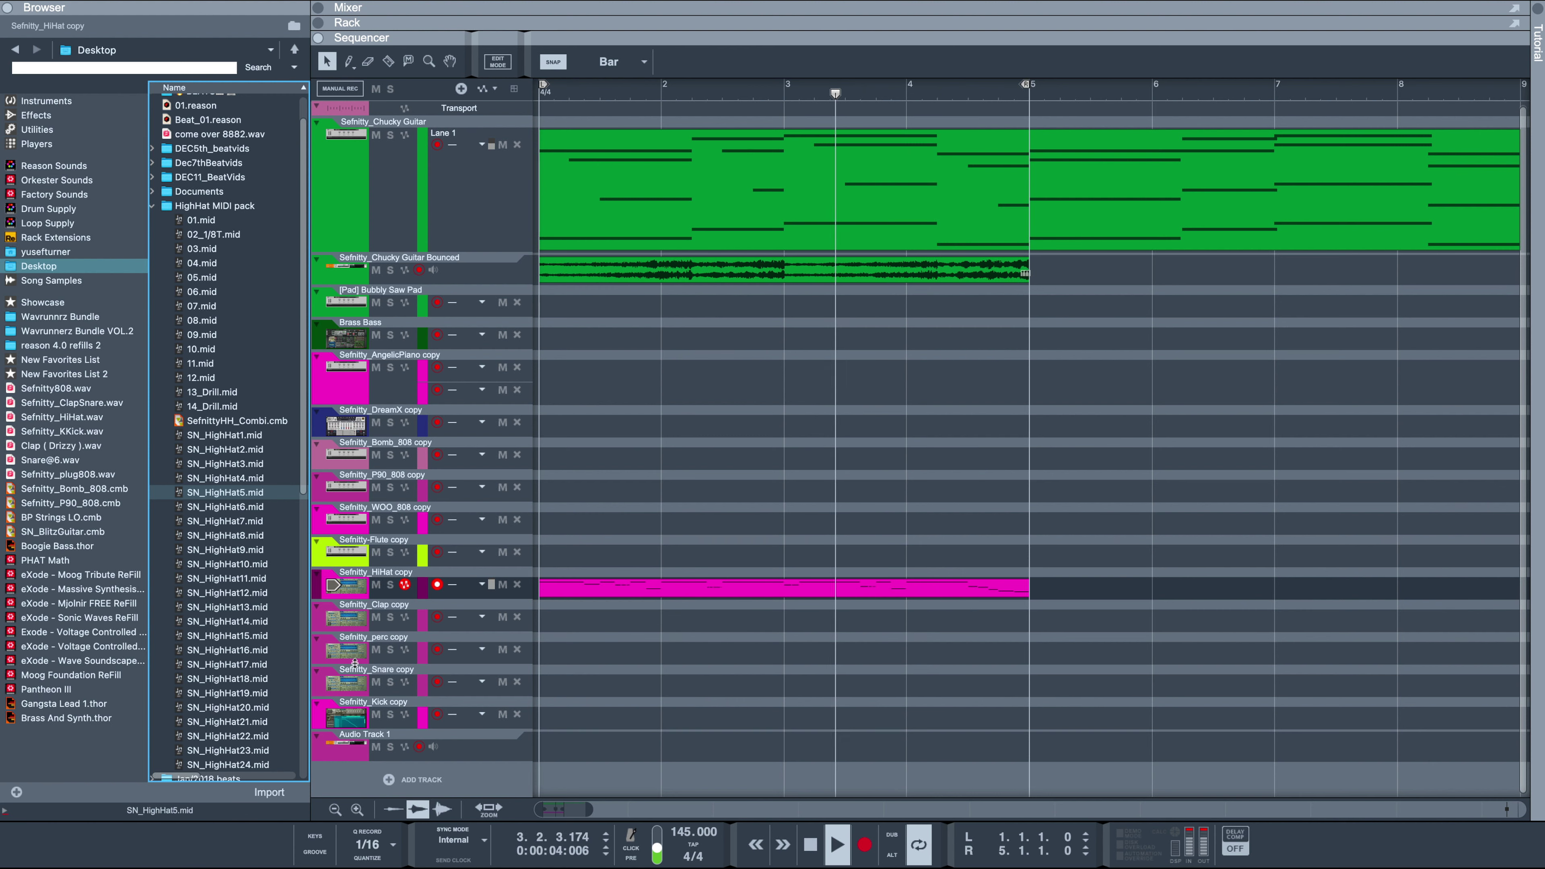
Slightly lower the Sefnitty_Chucky Guitar Bounced mix channel and set the Sefnitty_Clap copy channel's level to -6.45 dB.
click(350, 618)
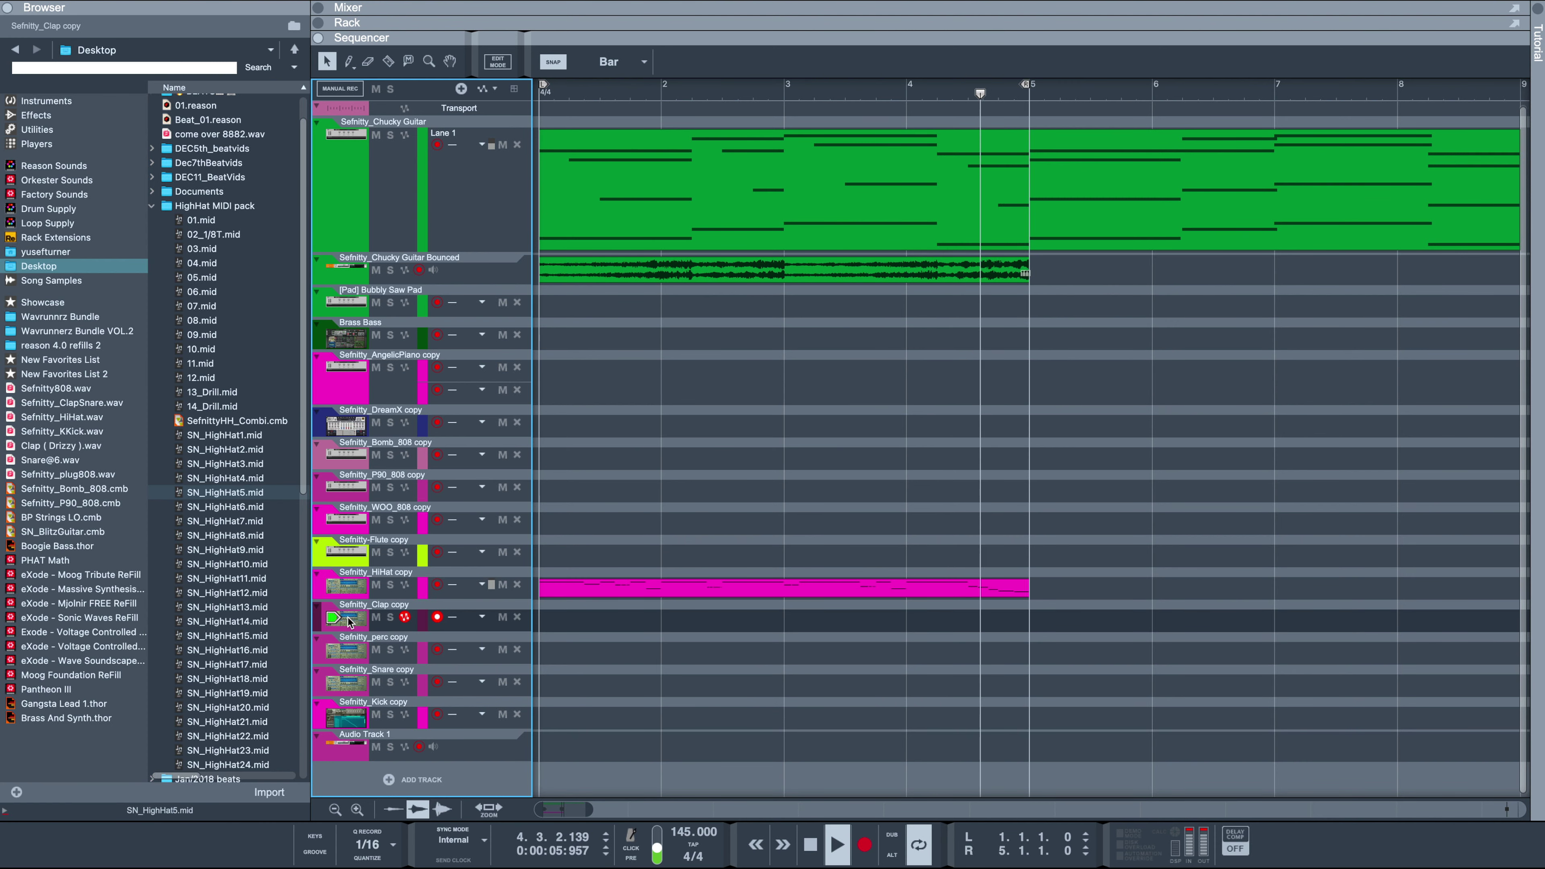
drag(1019, 18, 755, 422)
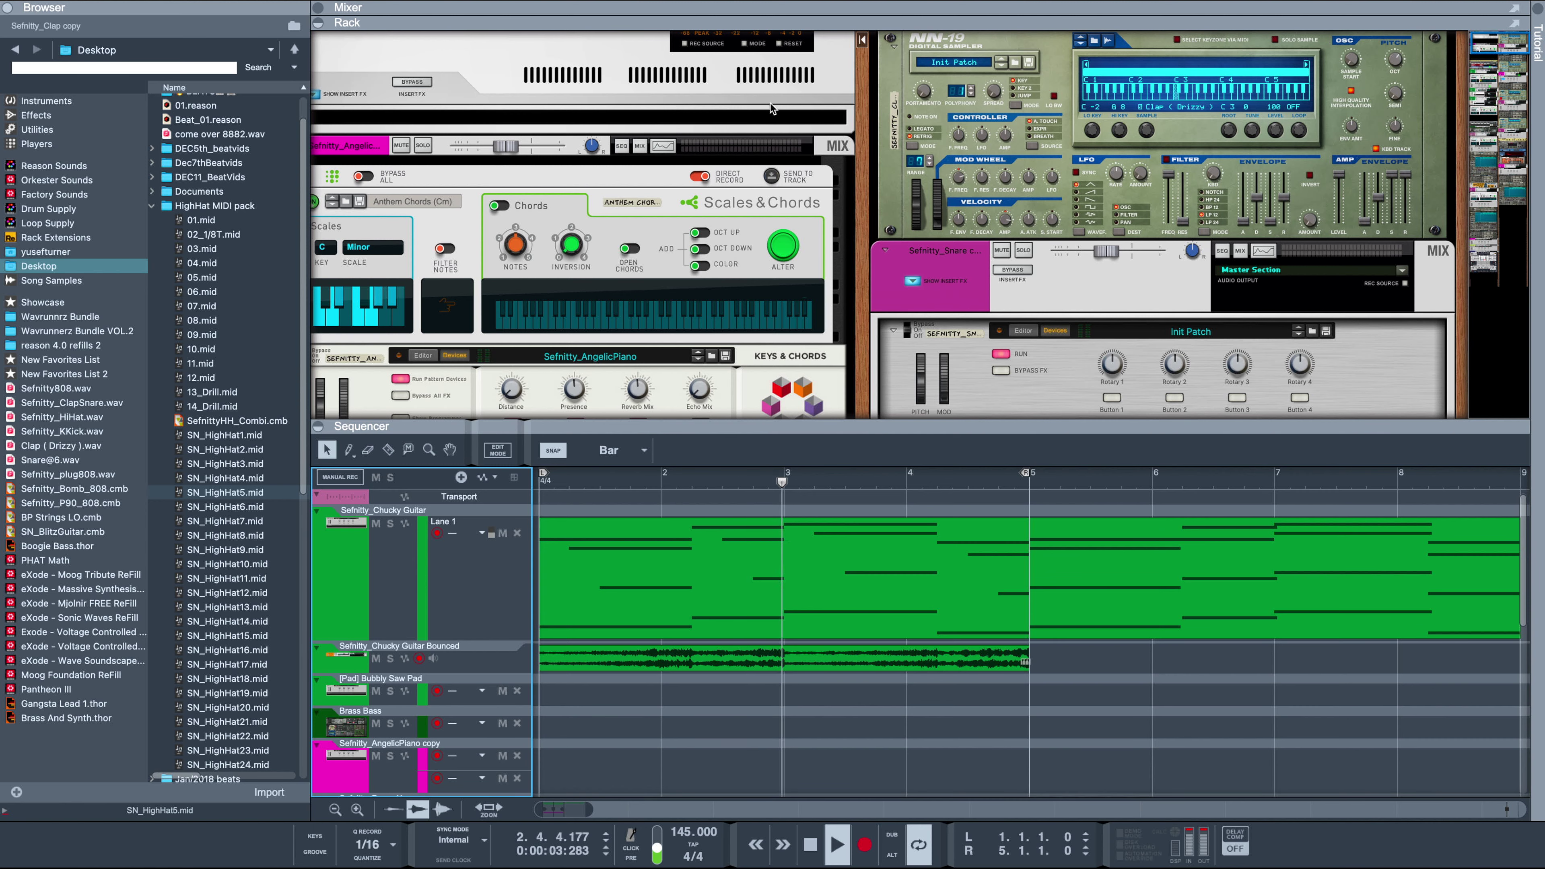
drag(853, 26, 856, 383)
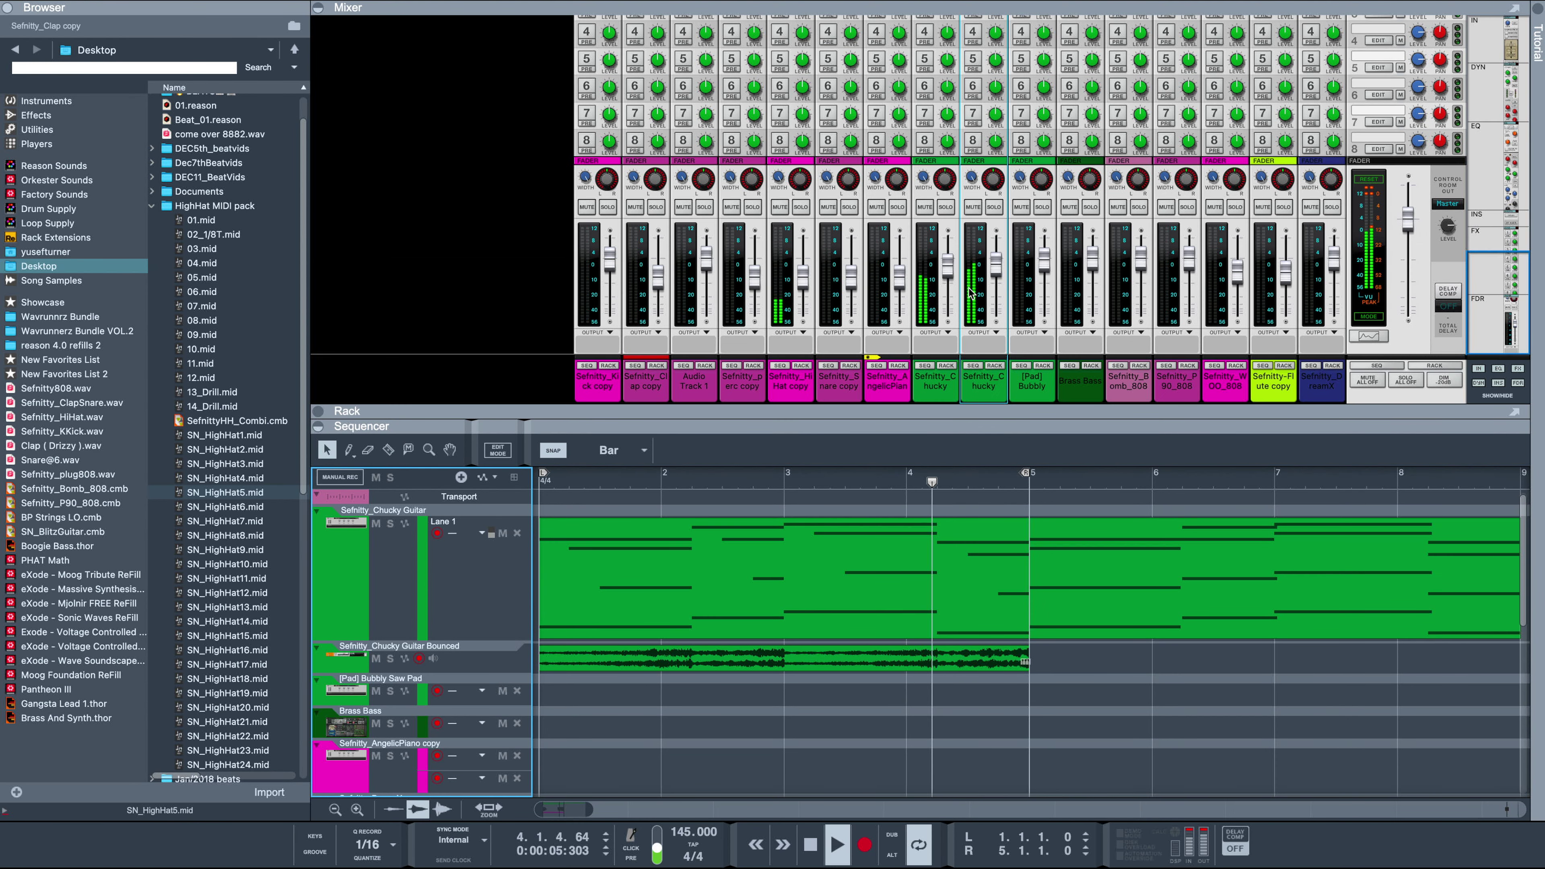
drag(949, 263, 997, 275)
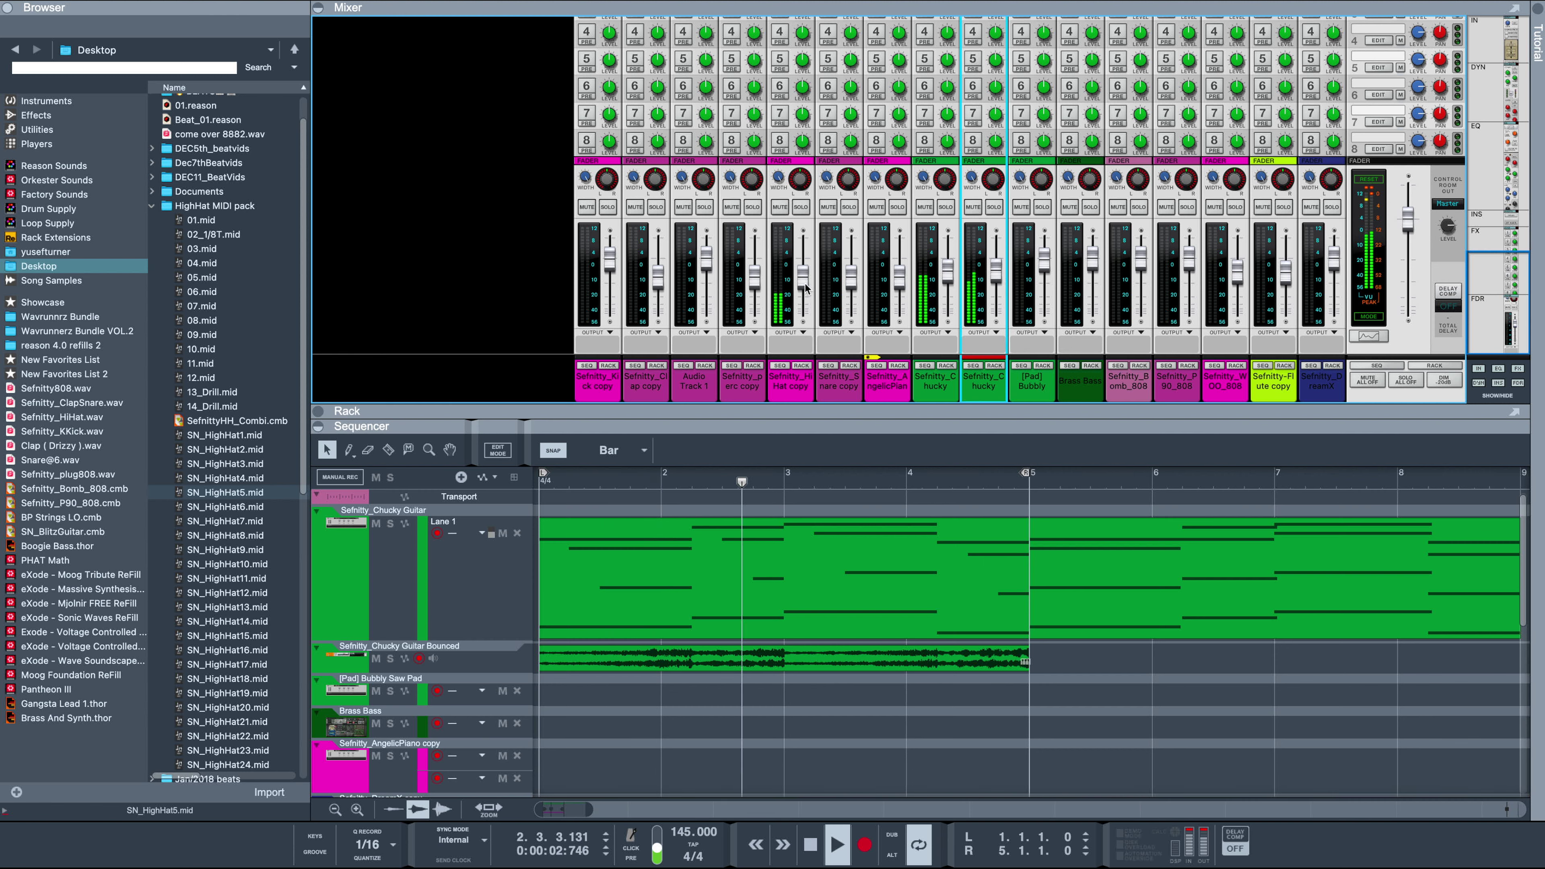
drag(660, 284, 661, 275)
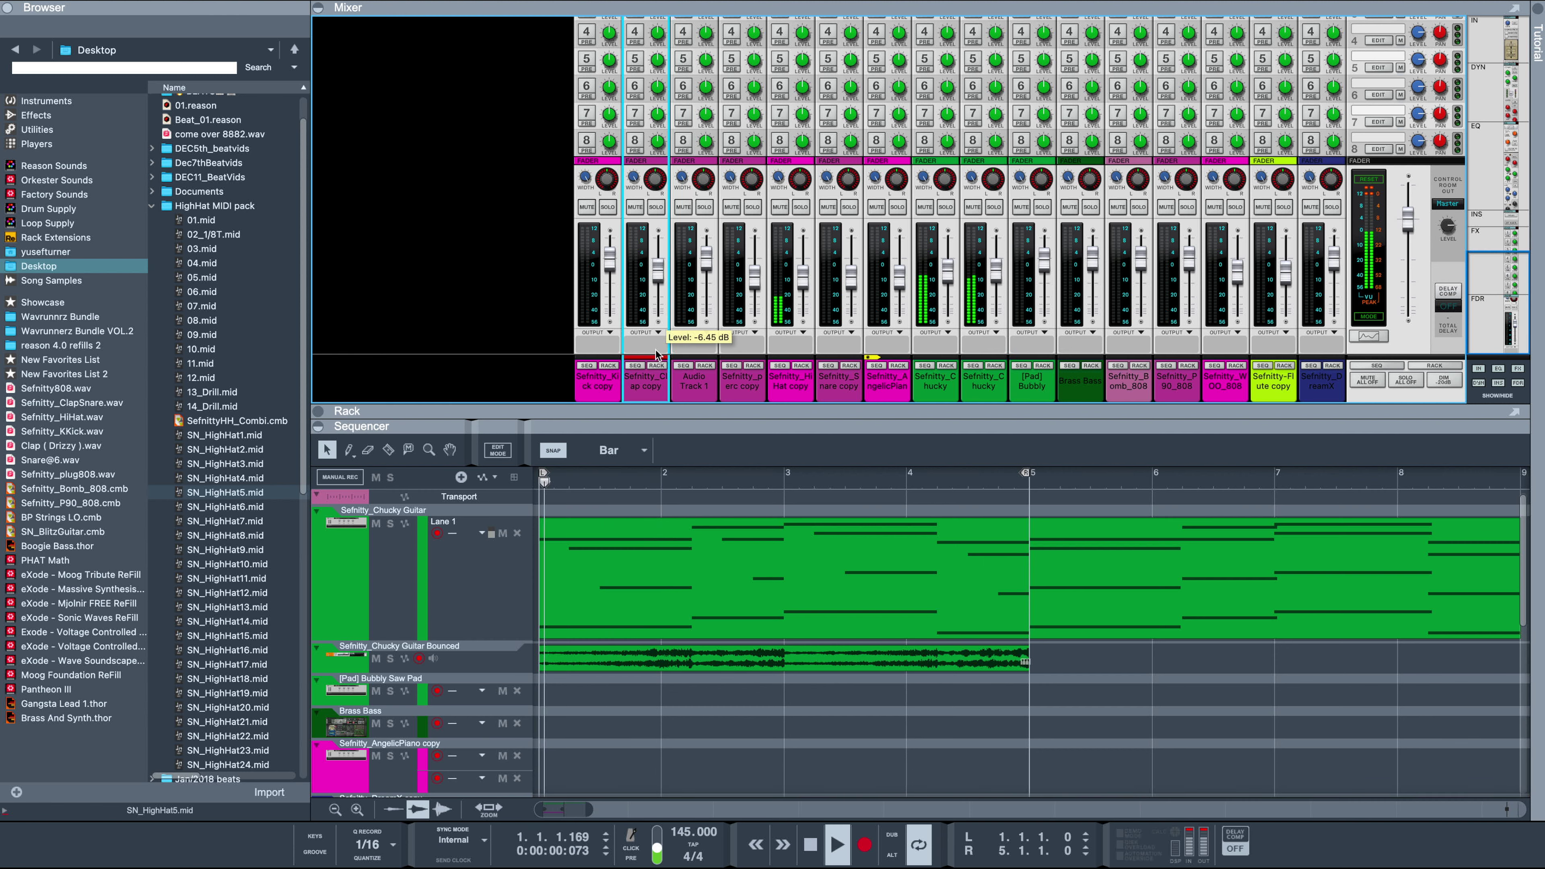
Load Sefnitty_ClapSnare.wav into the Sefnitty_Clap copy's NN-19 sampler and slightly raise the clap channel's level.
click(656, 366)
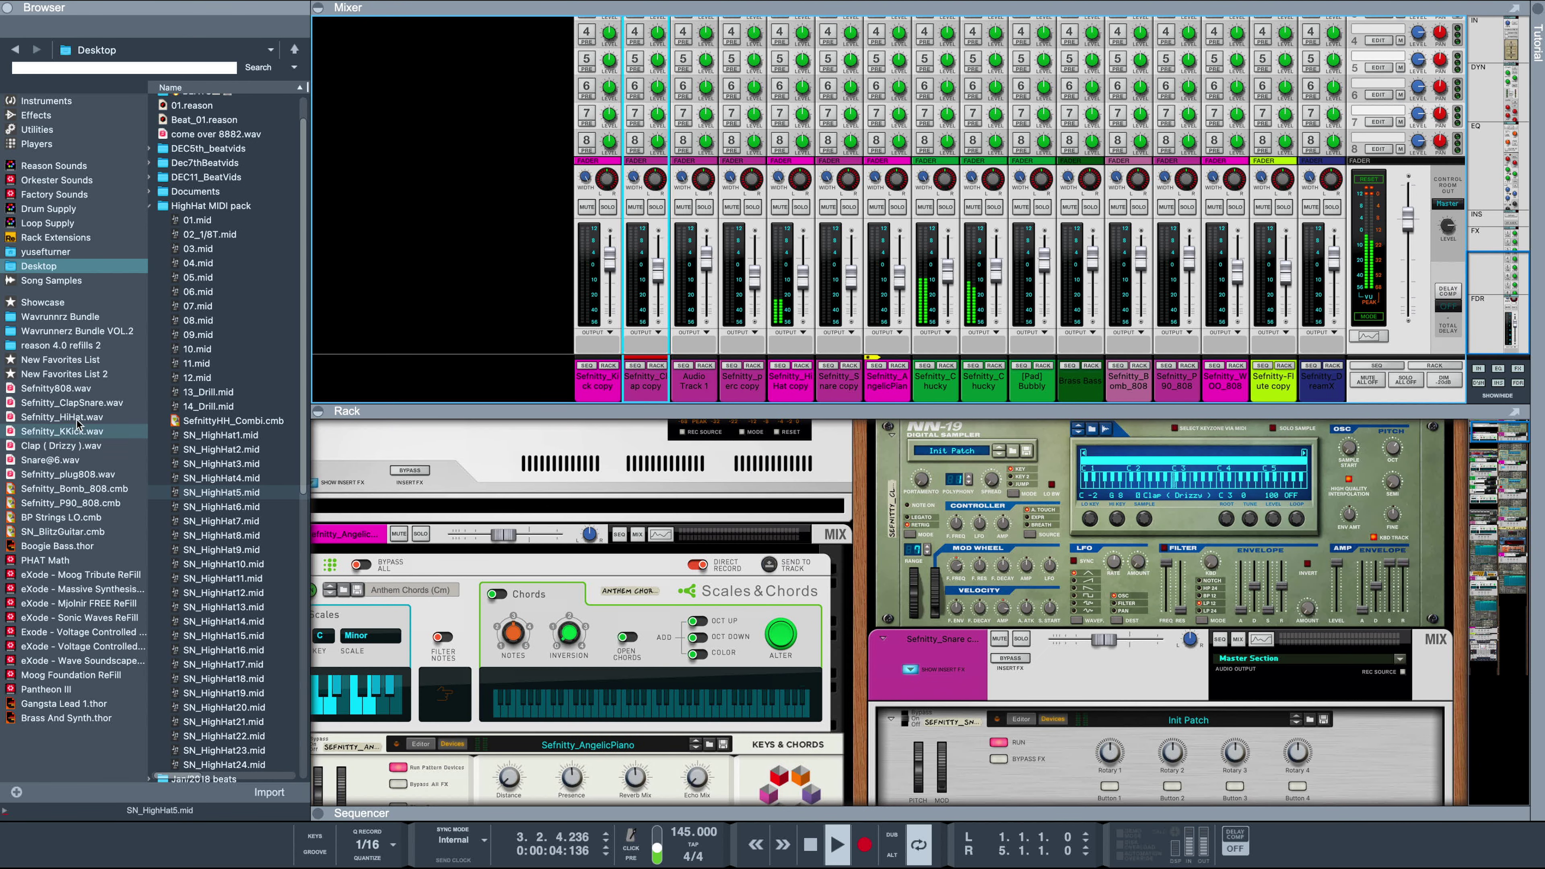
drag(78, 404, 1208, 505)
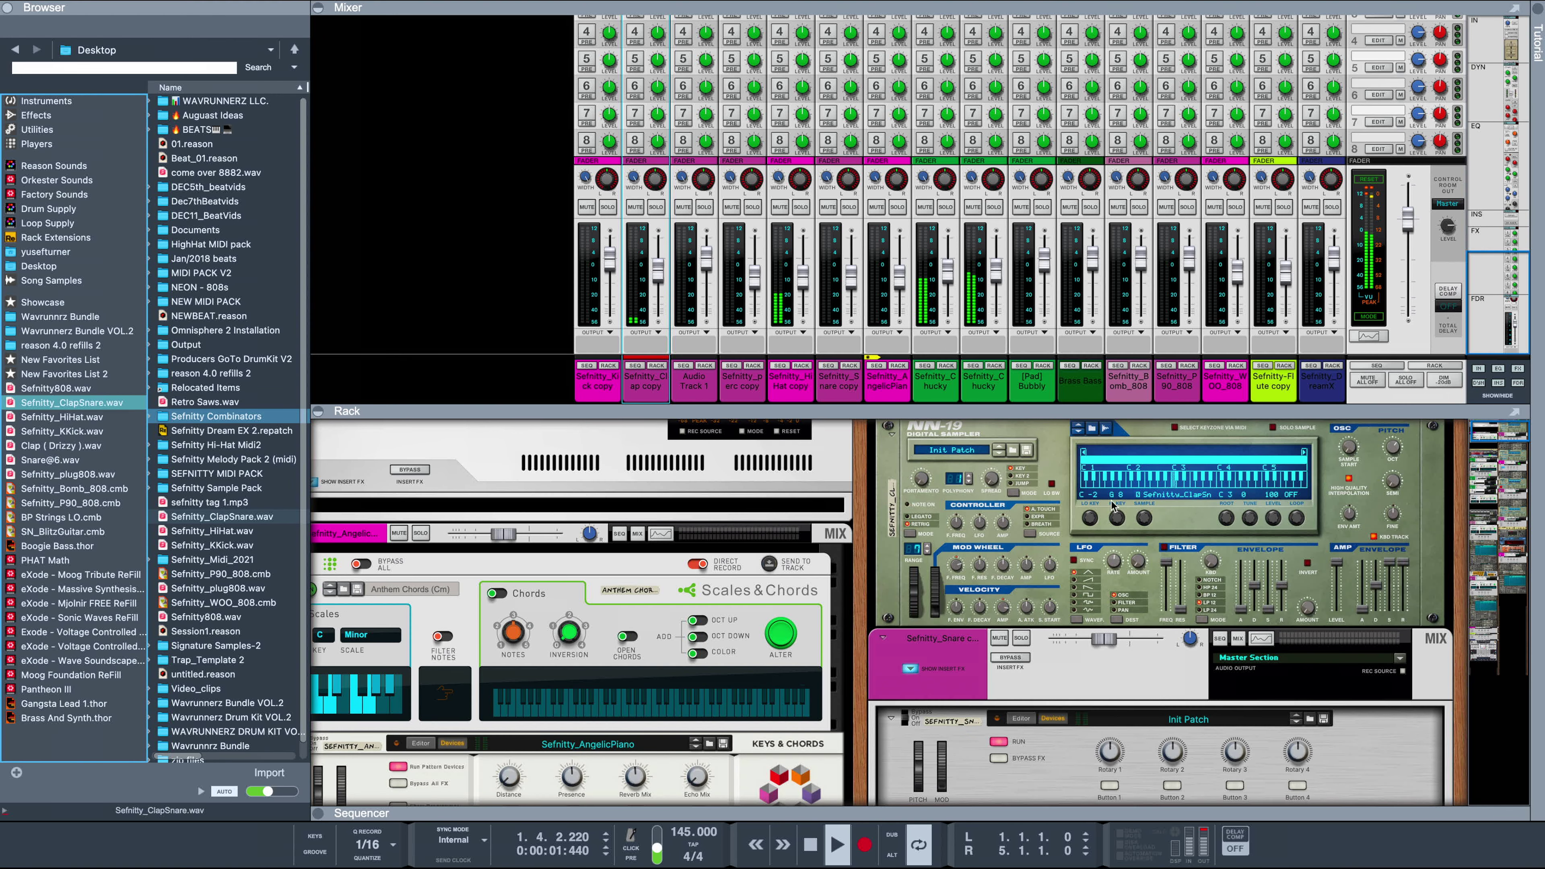
drag(657, 277, 660, 272)
scroll(660, 271, up, 1)
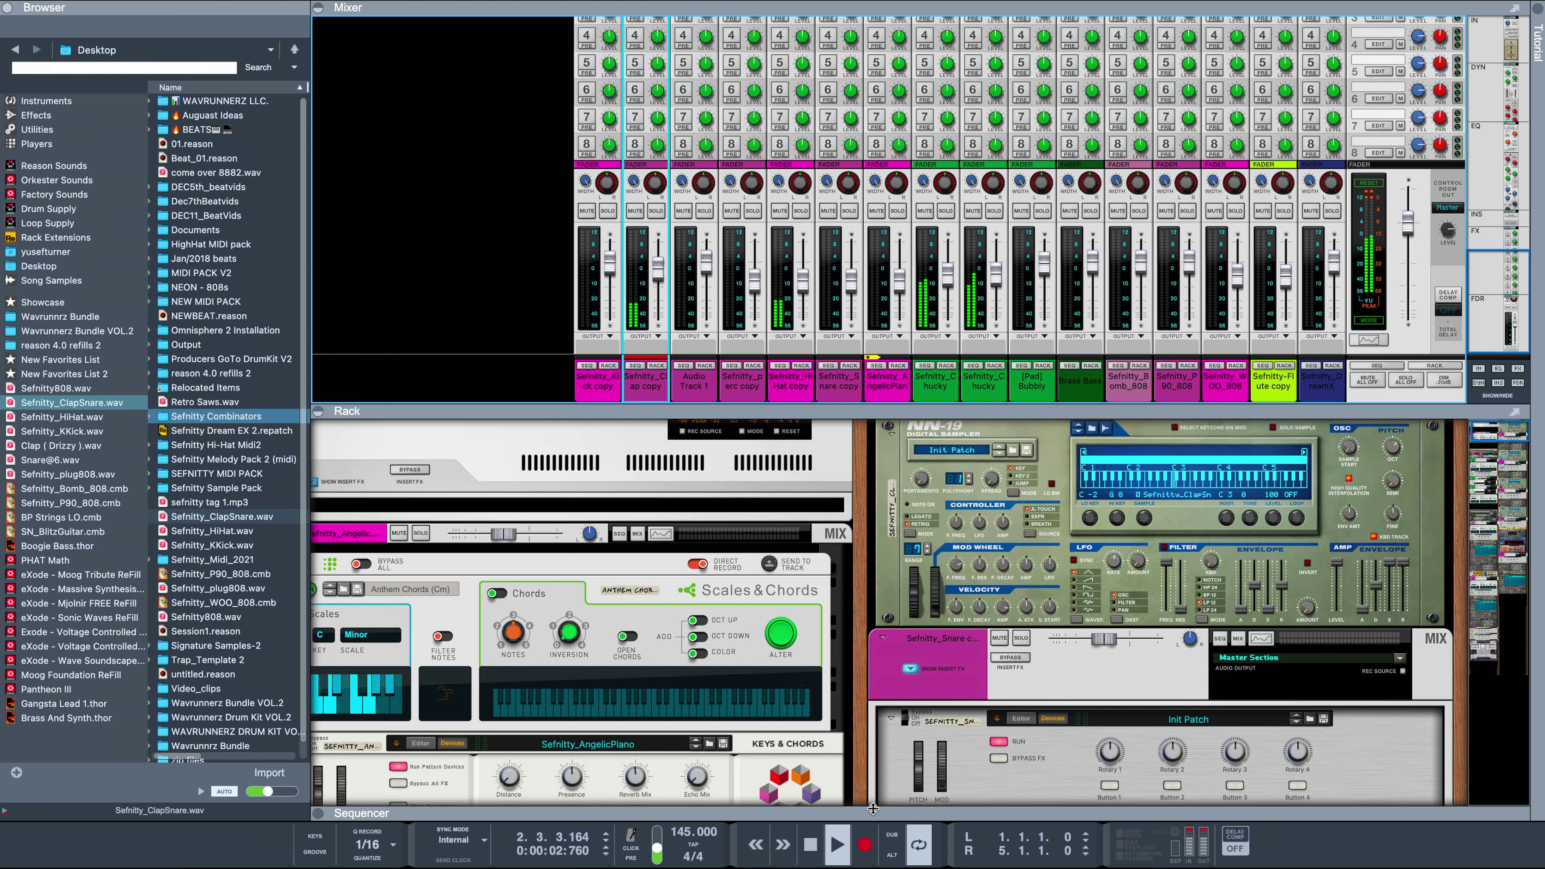
Record a clap pattern over the four-bar loop on the Sefnitty_Clap copy track.
drag(875, 809, 864, 319)
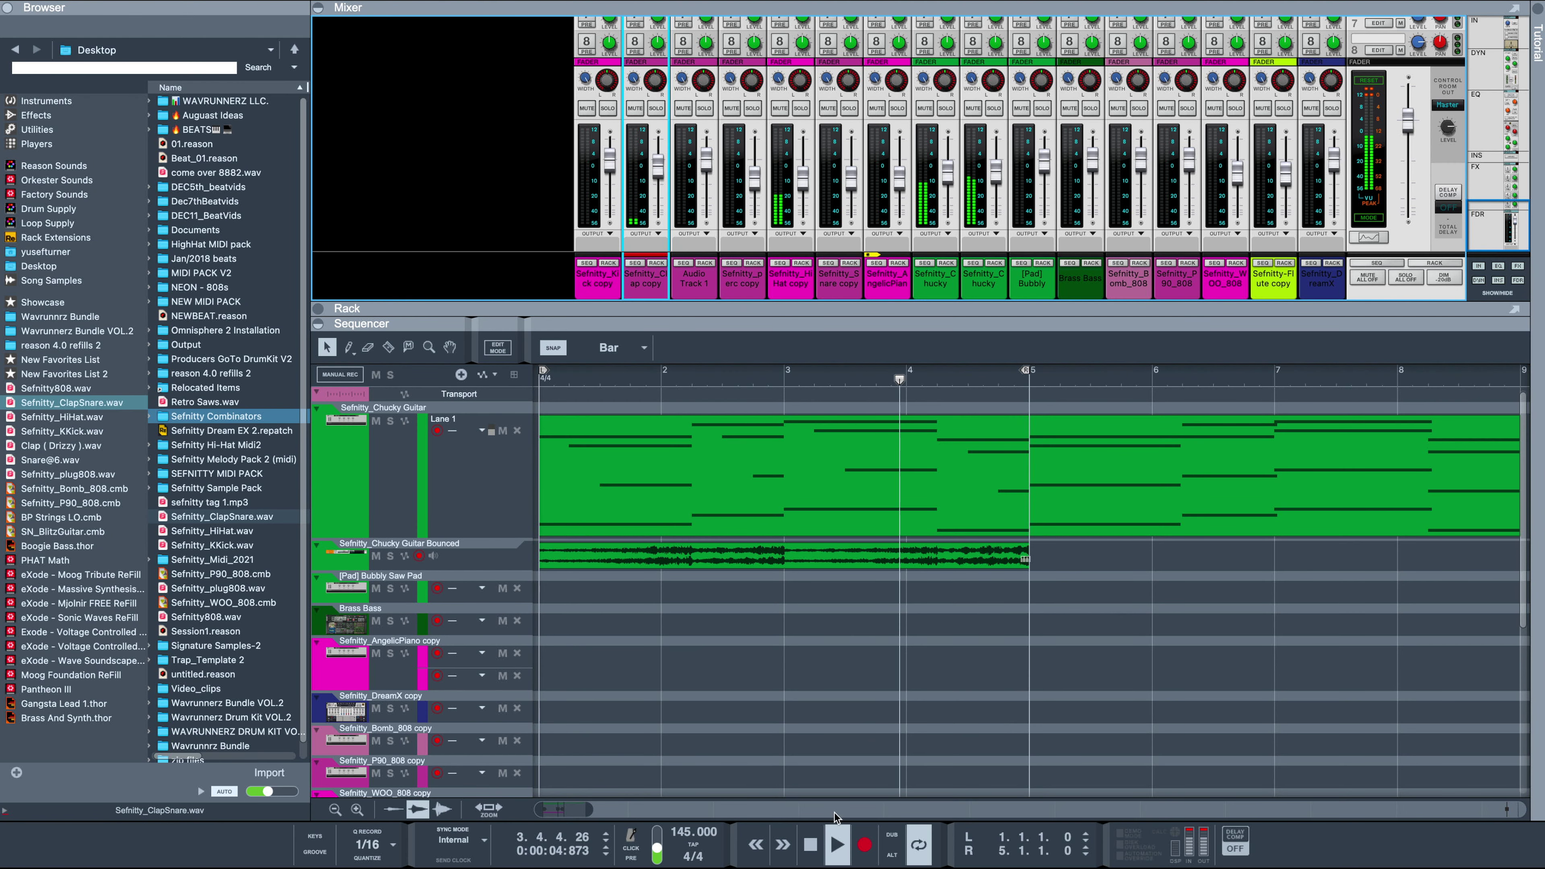
click(864, 852)
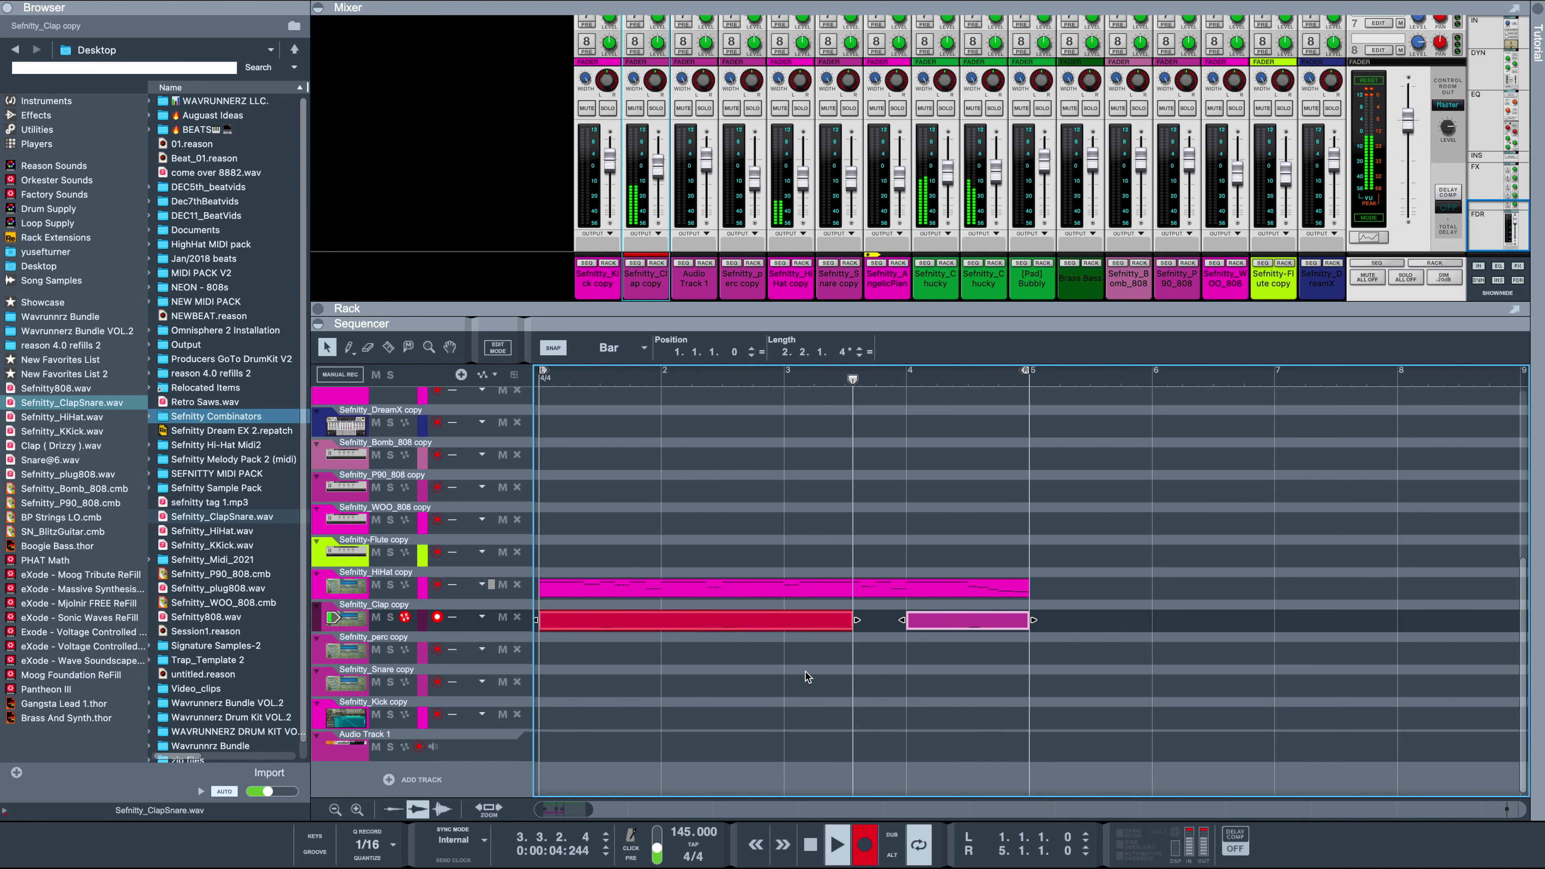
key(super+Return)
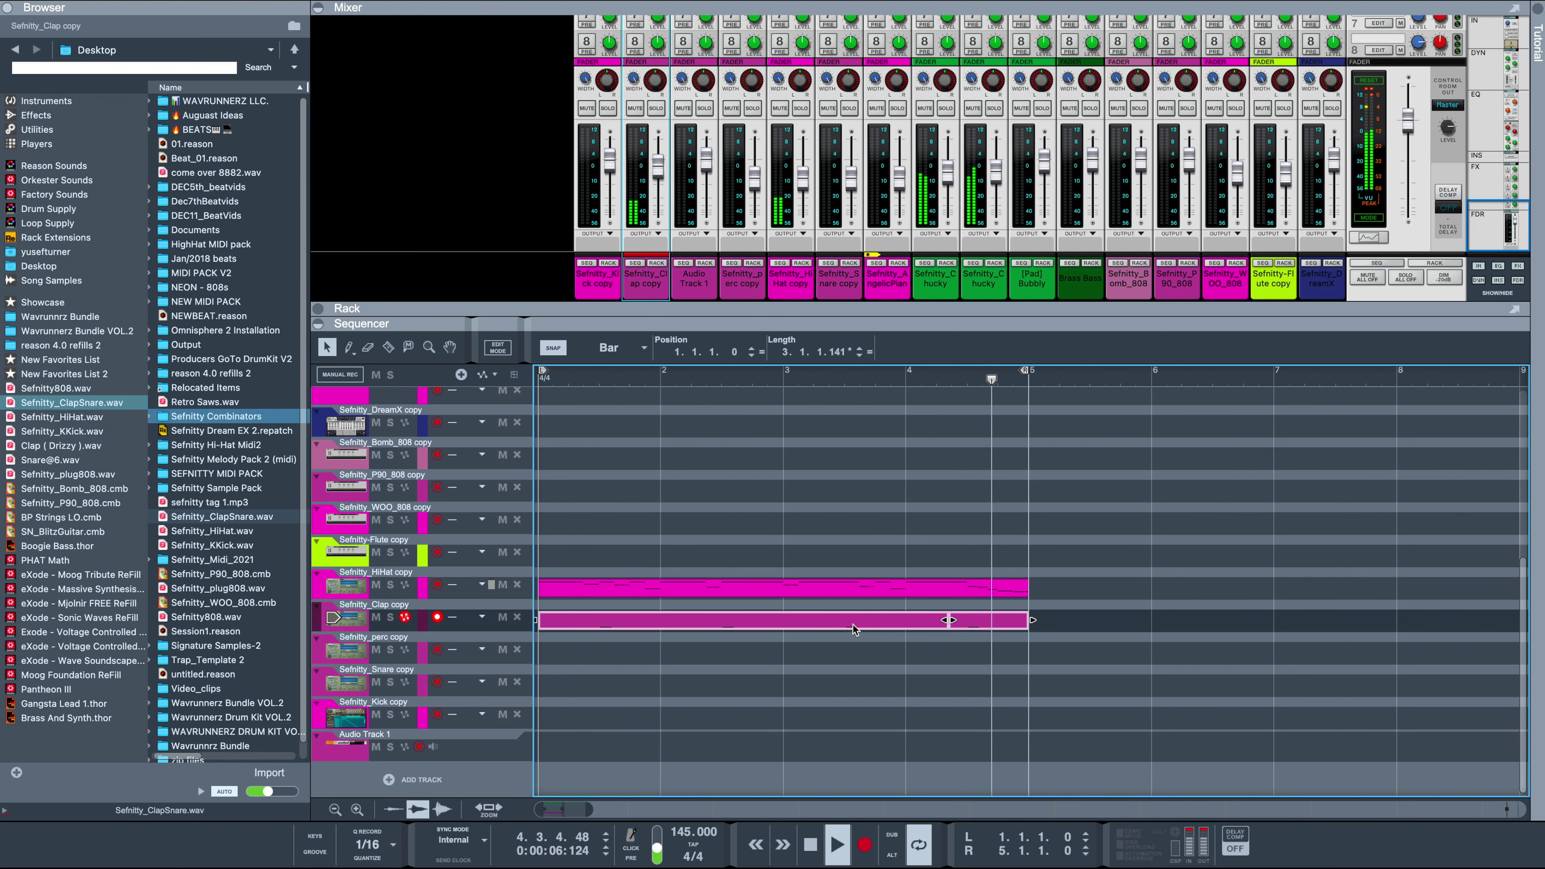
Quantize the recorded clap clips and join them into one four-bar clip.
right_click(853, 621)
click(892, 818)
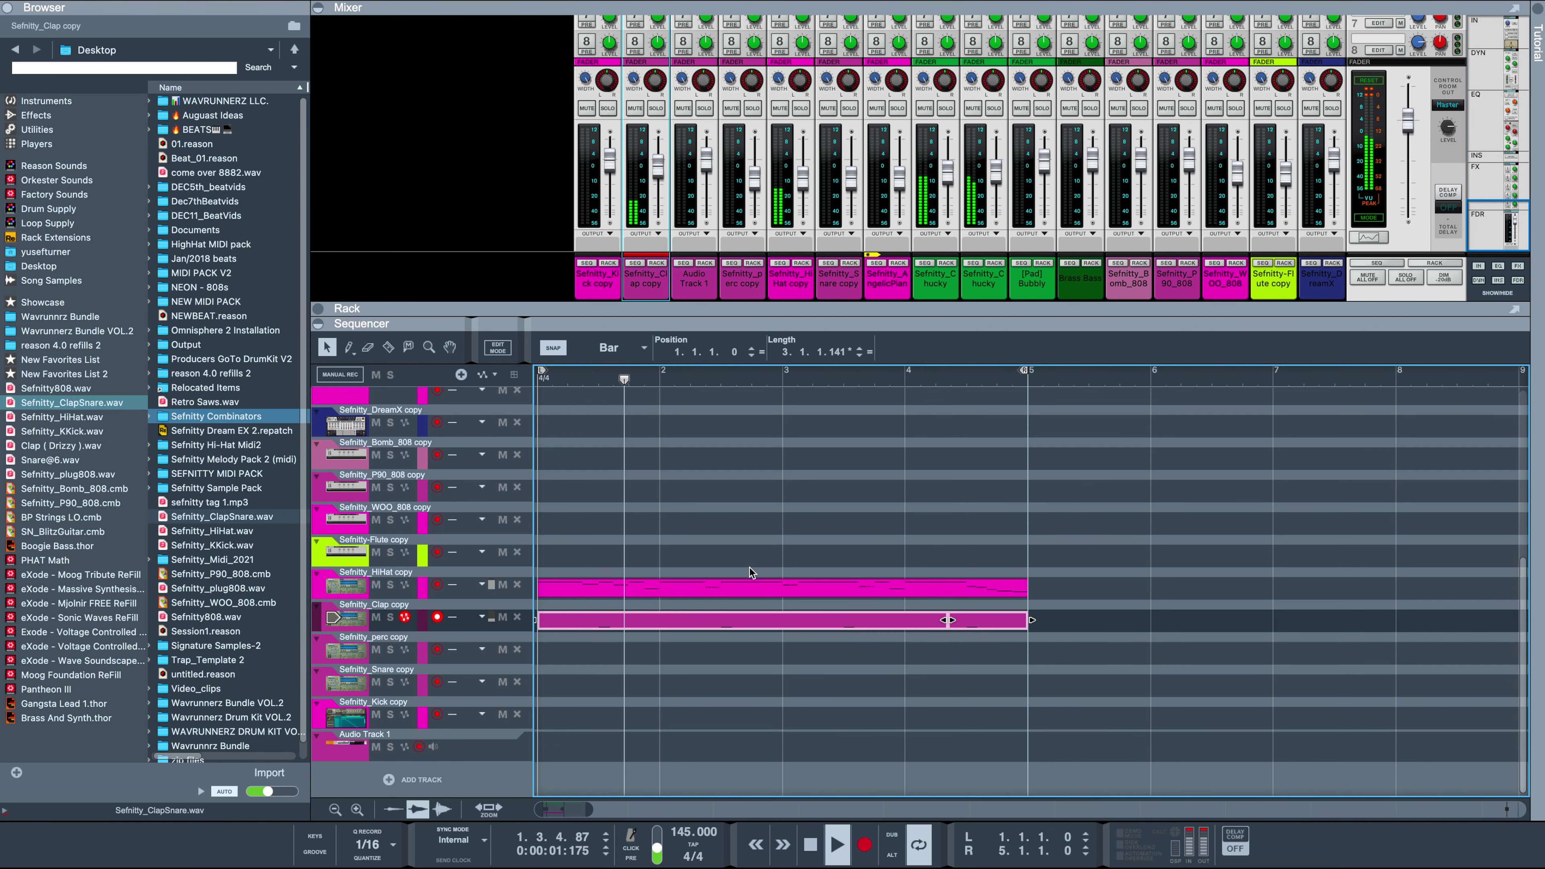
drag(1078, 621, 810, 627)
right_click(810, 626)
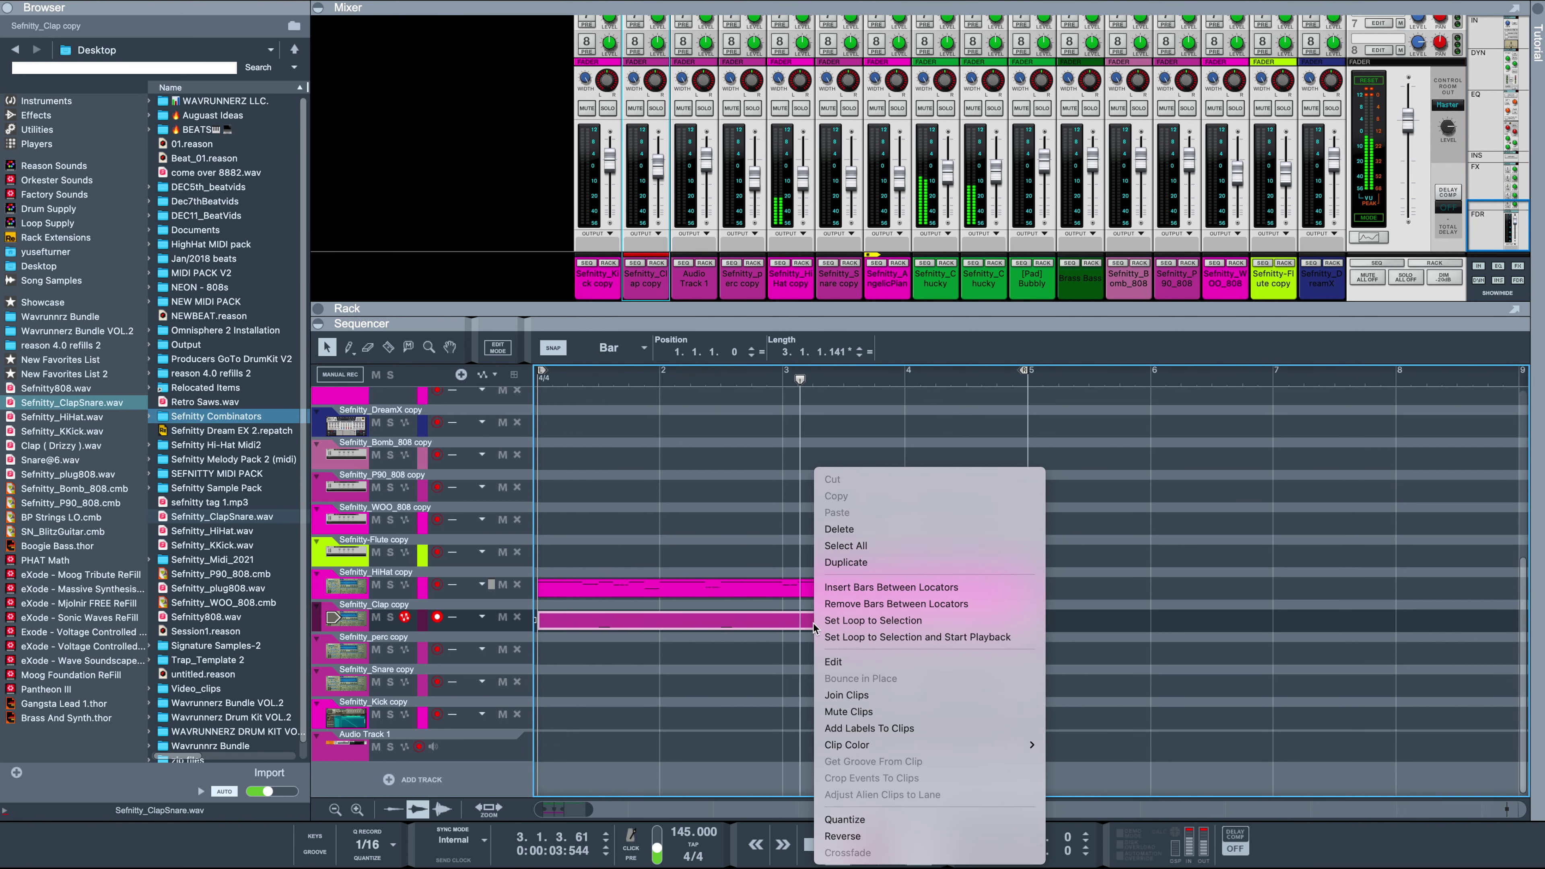
click(852, 699)
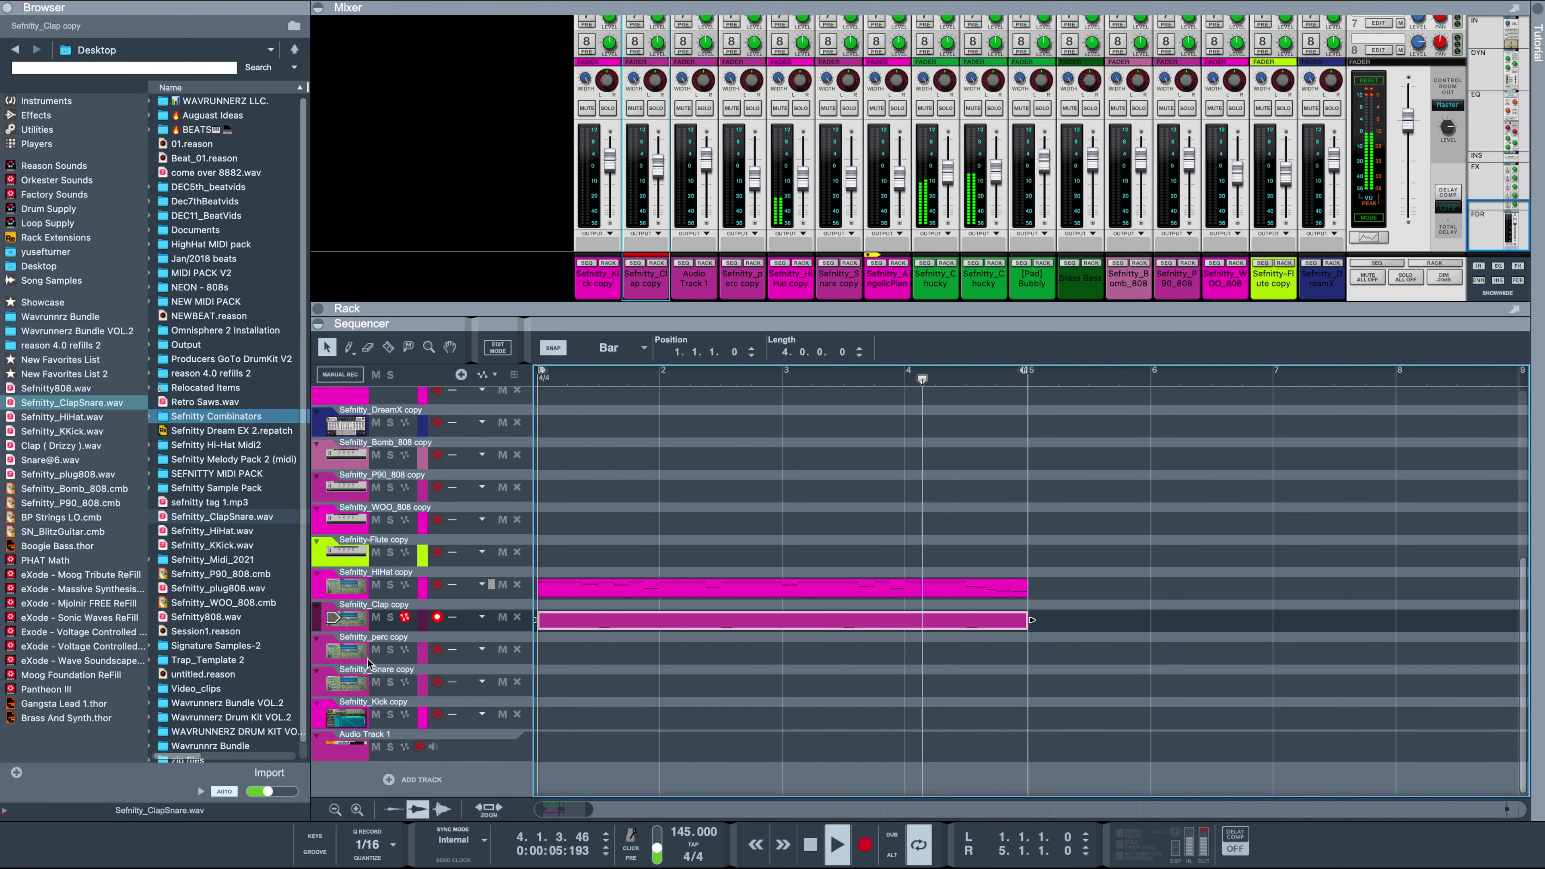
Slightly raise the Sefnitty_Snare copy channel, then record and quantize a snare pattern over the four-bar loop.
click(359, 688)
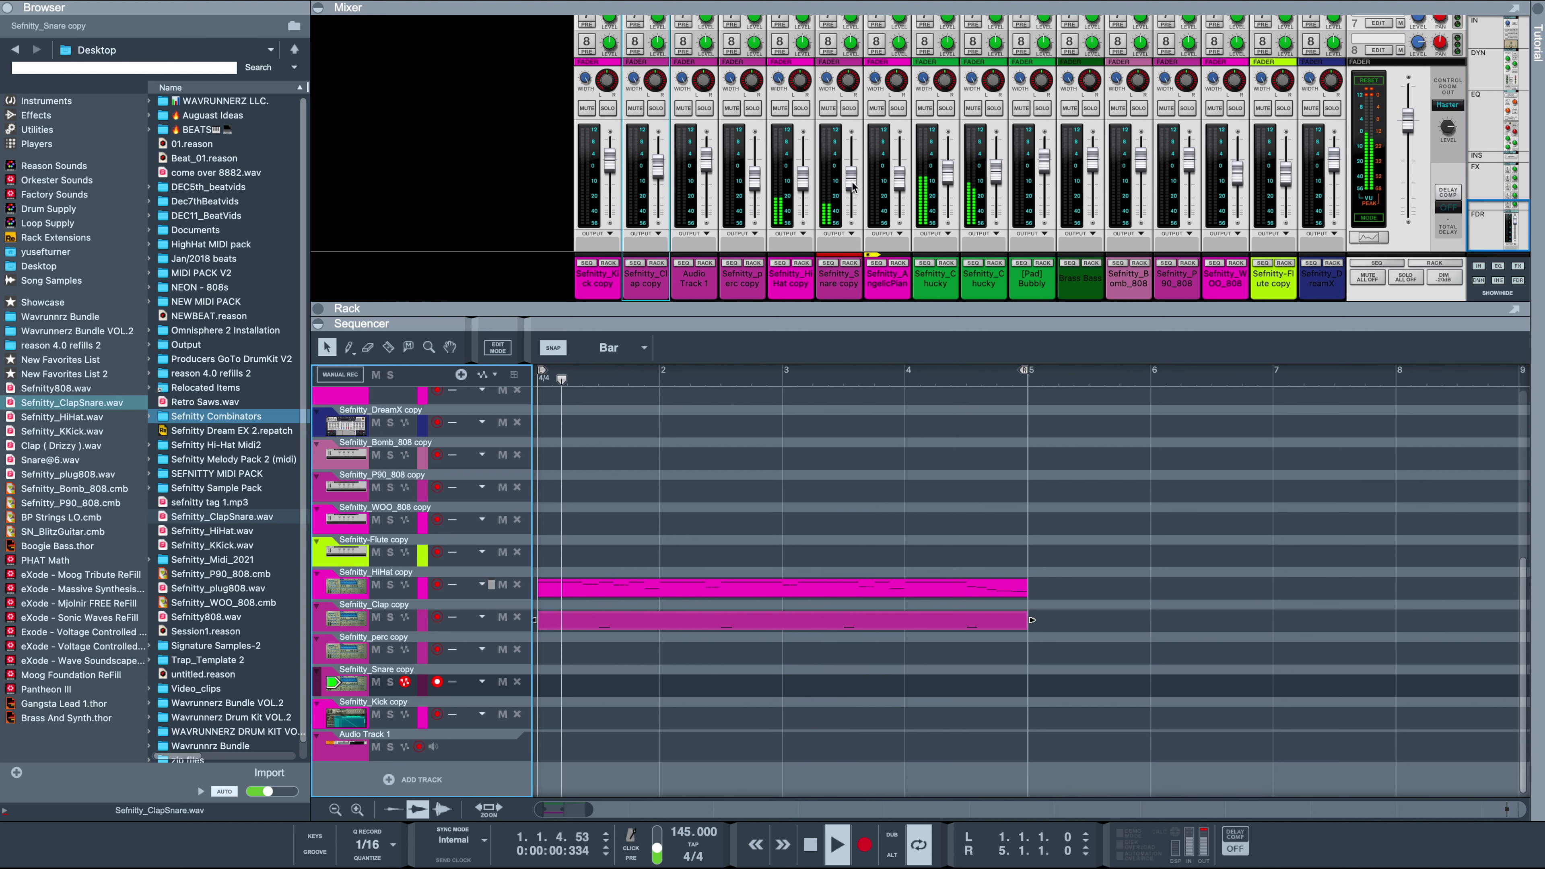
drag(852, 185, 855, 178)
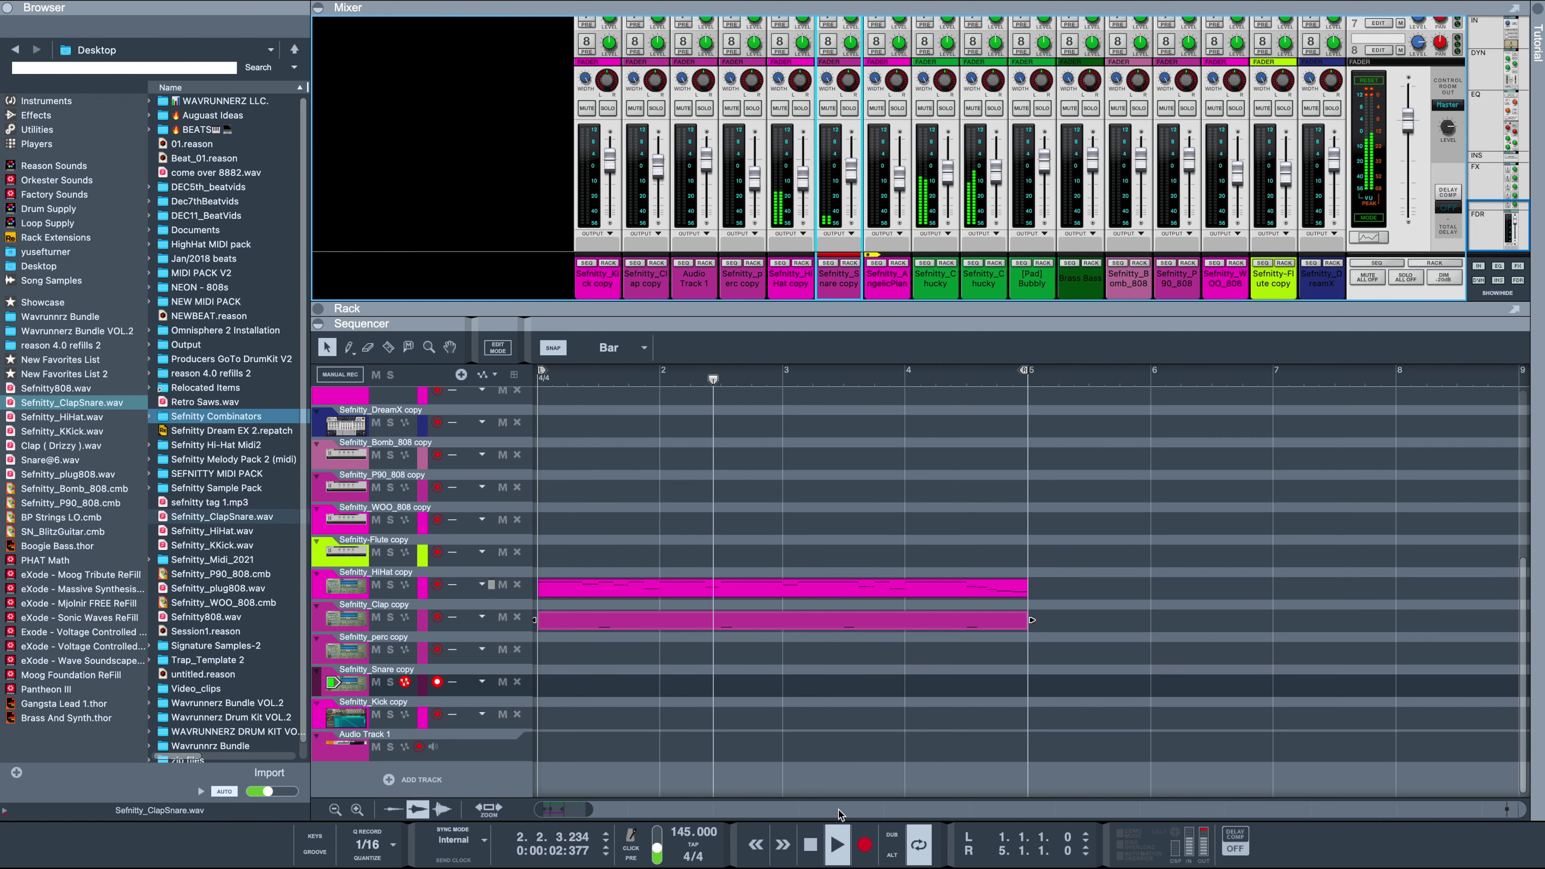
click(864, 845)
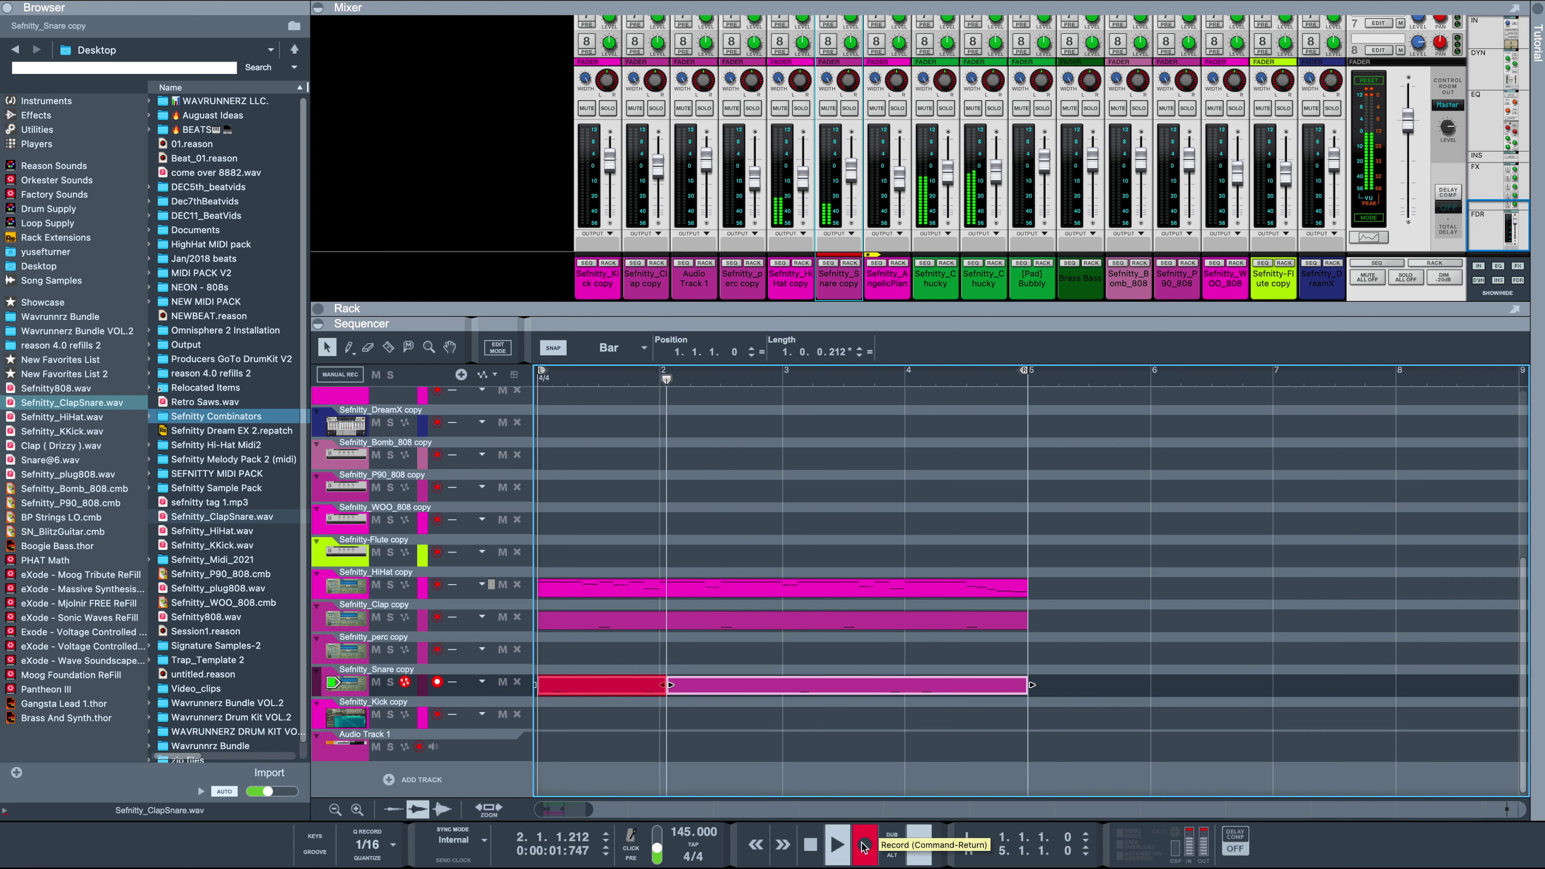
click(864, 844)
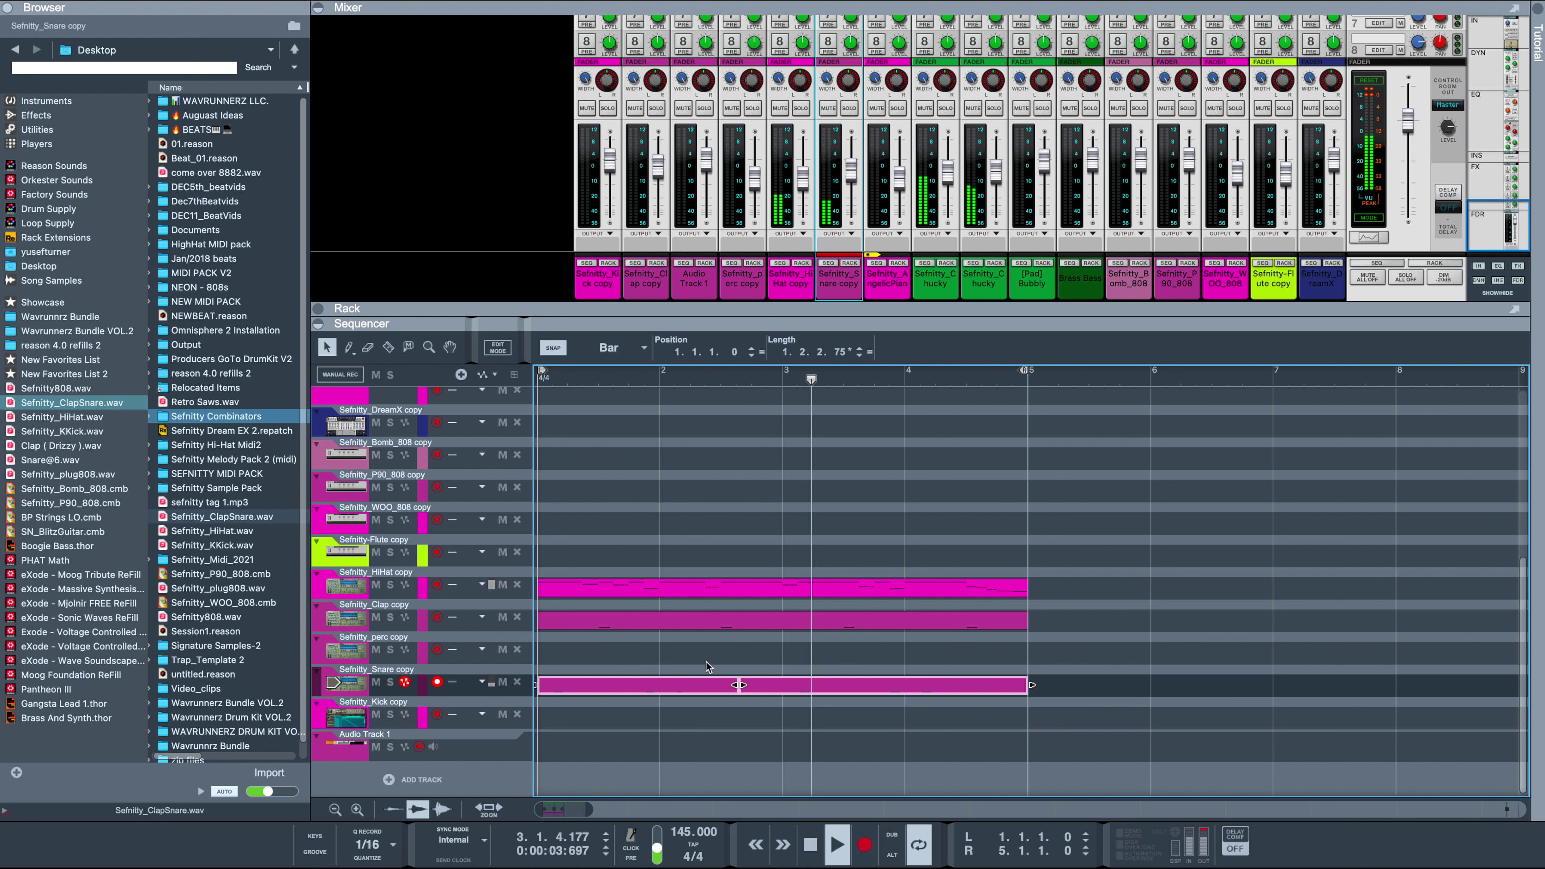
right_click(794, 688)
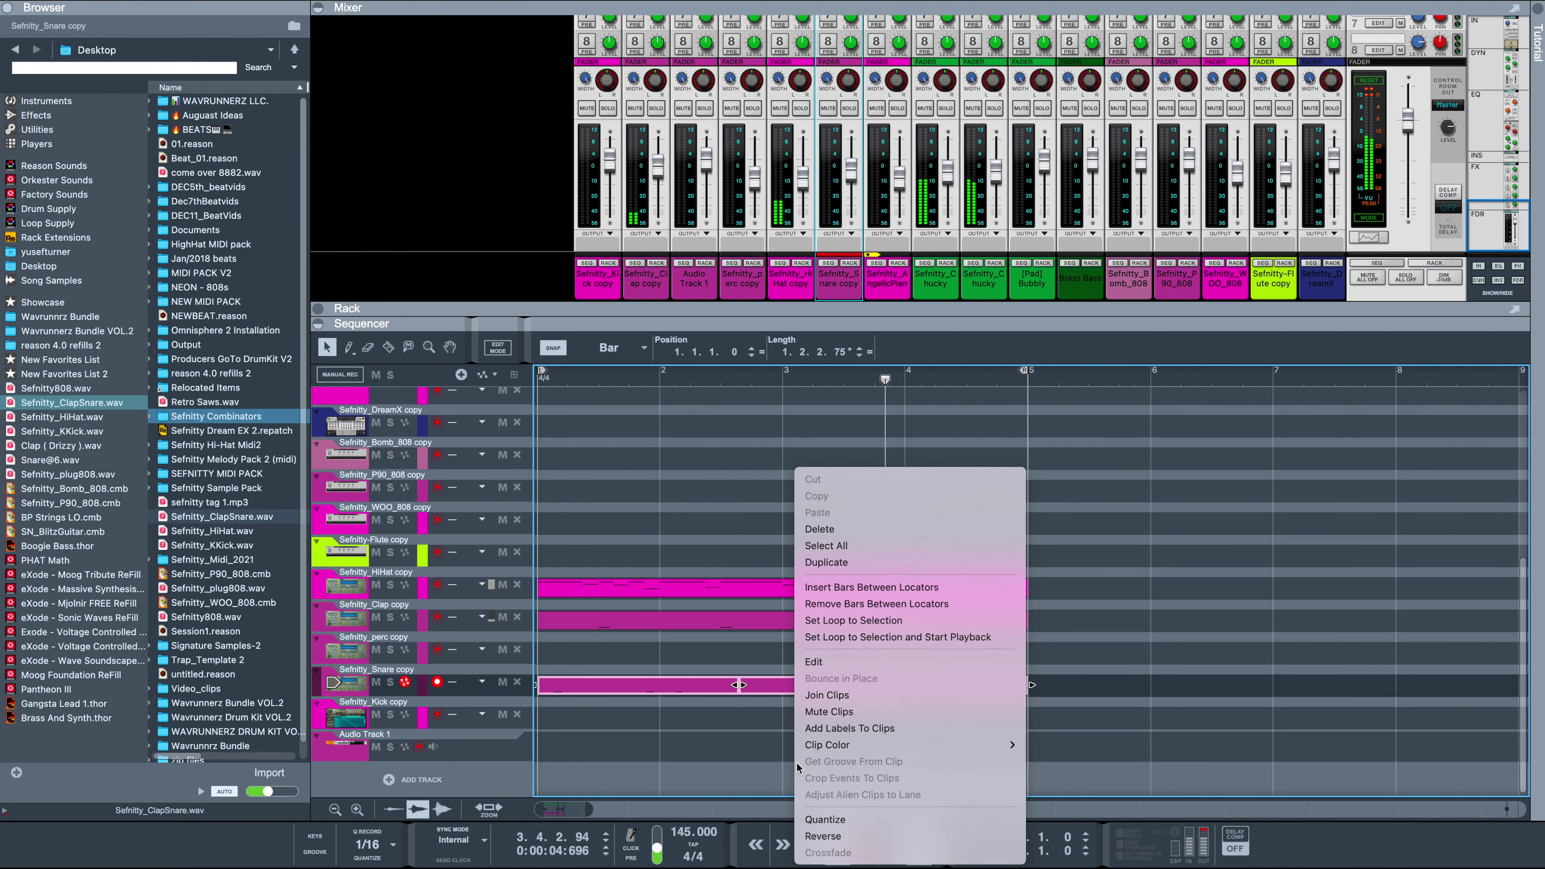
click(825, 820)
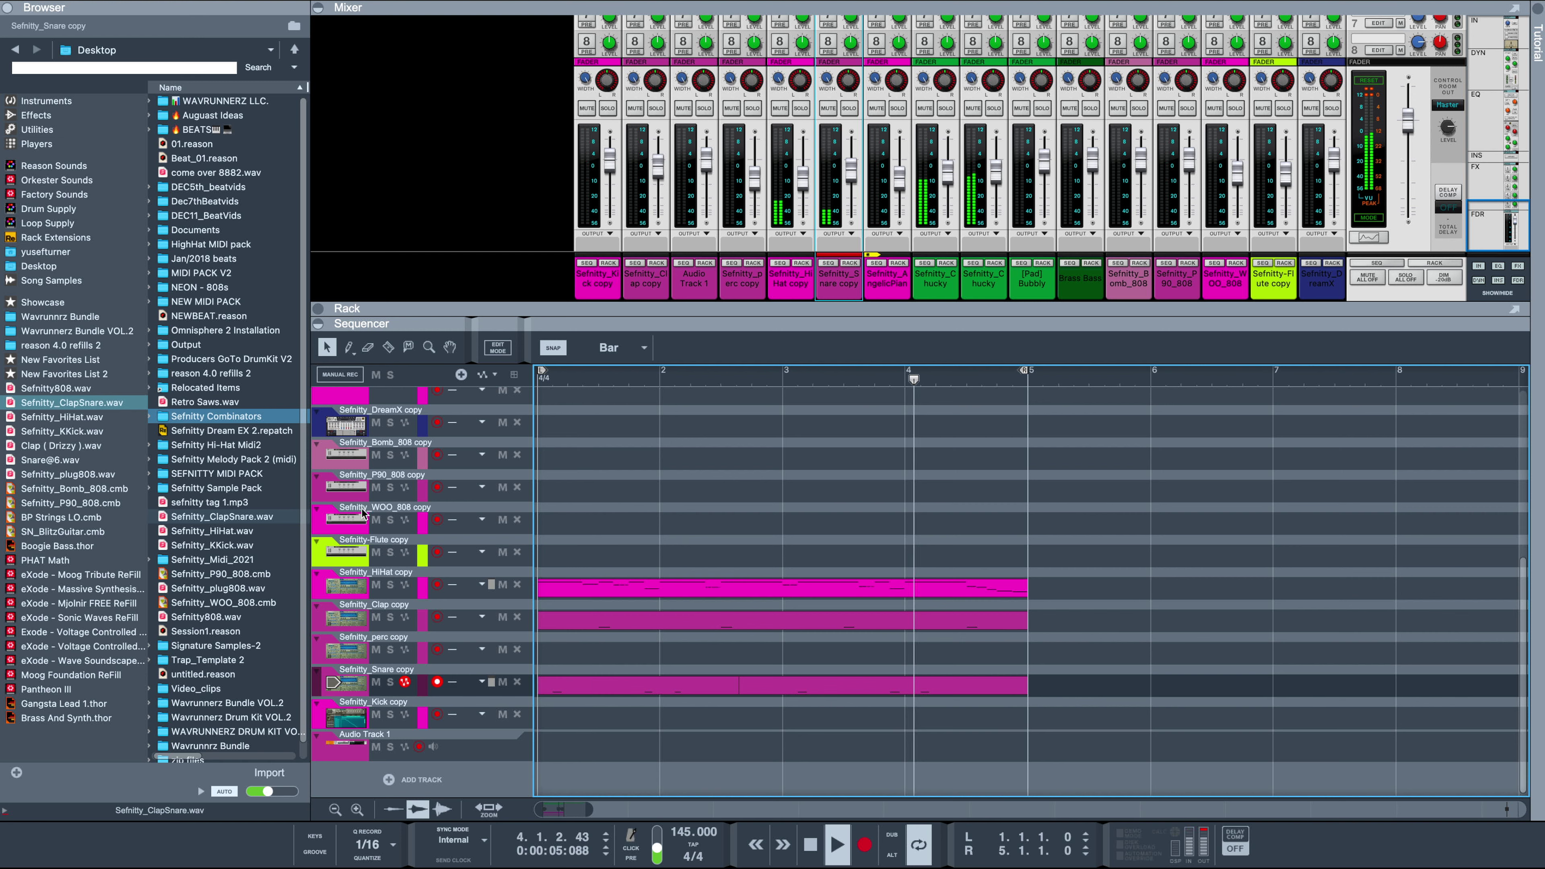
Record an 808 pattern over the four-bar loop on the Sefnitty_Bomb_808 copy track and quantize its clip.
click(348, 482)
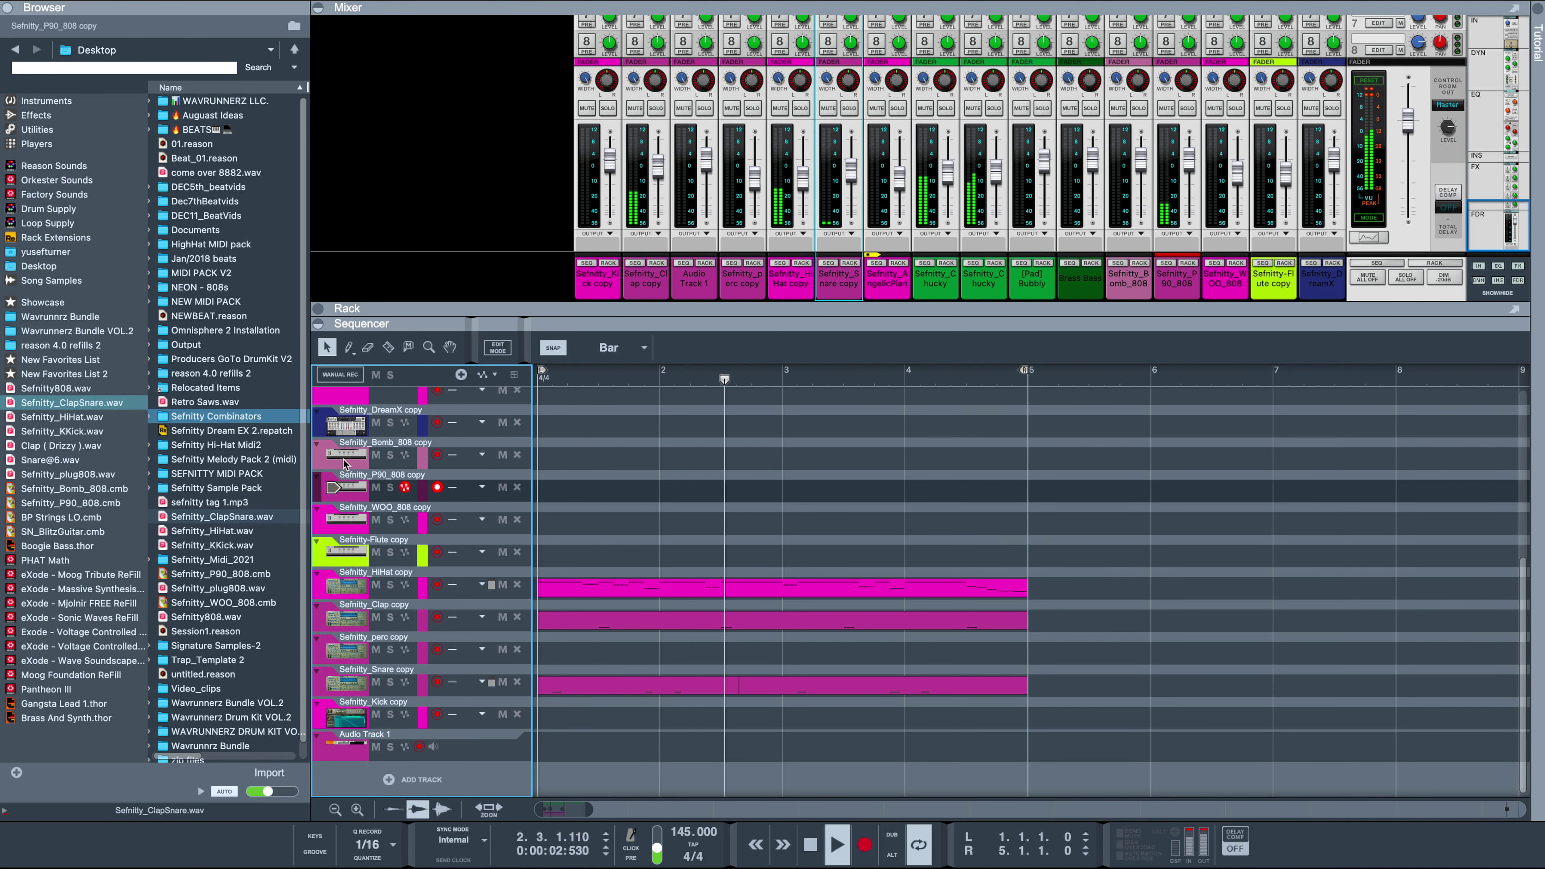
click(344, 458)
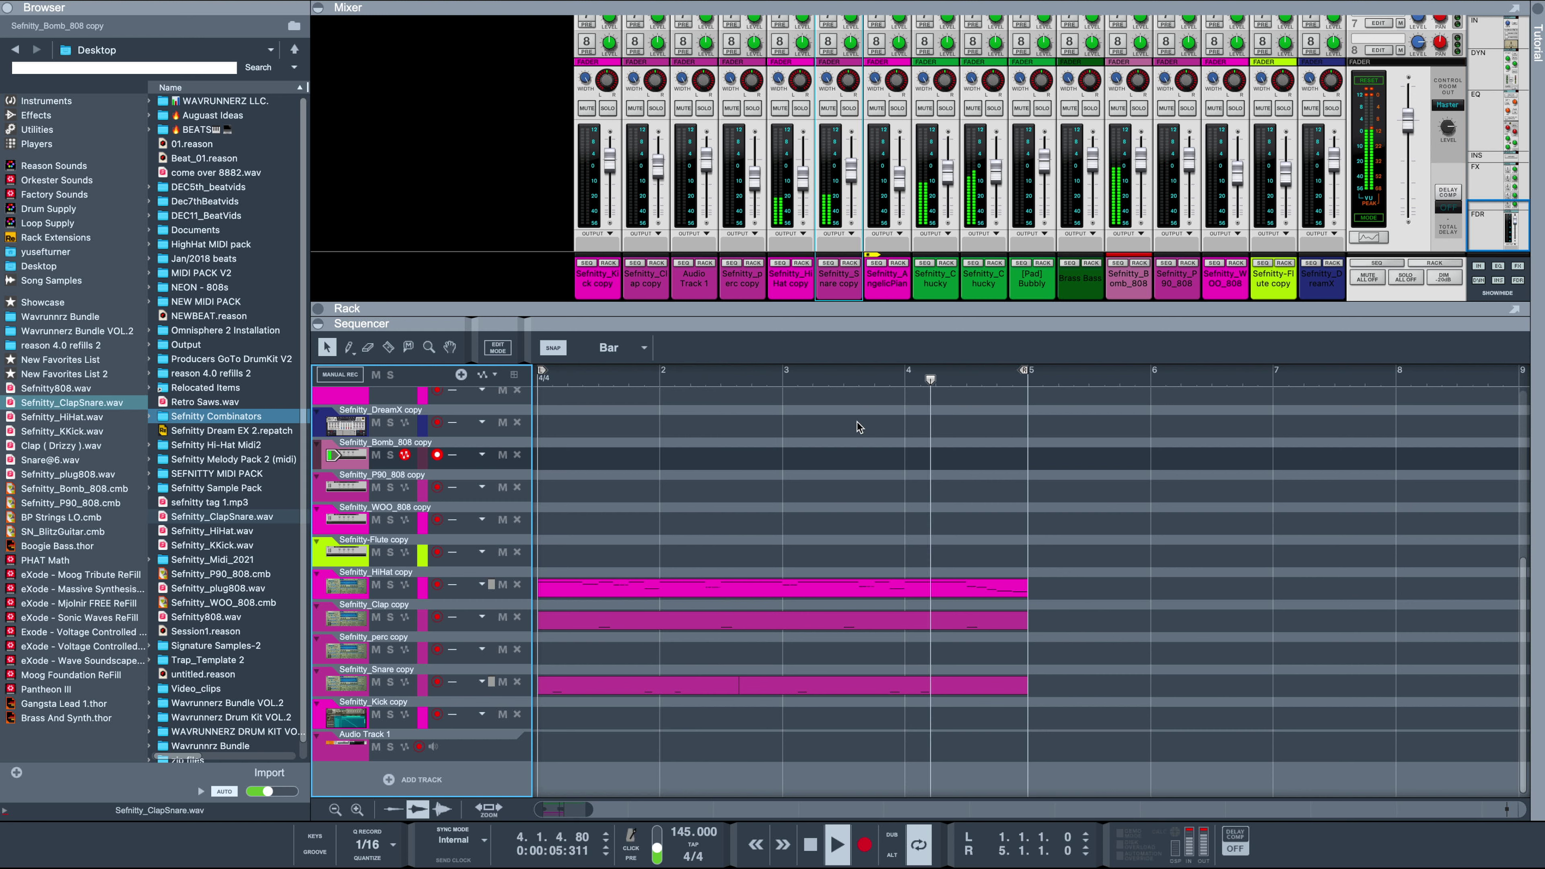
click(867, 846)
click(902, 379)
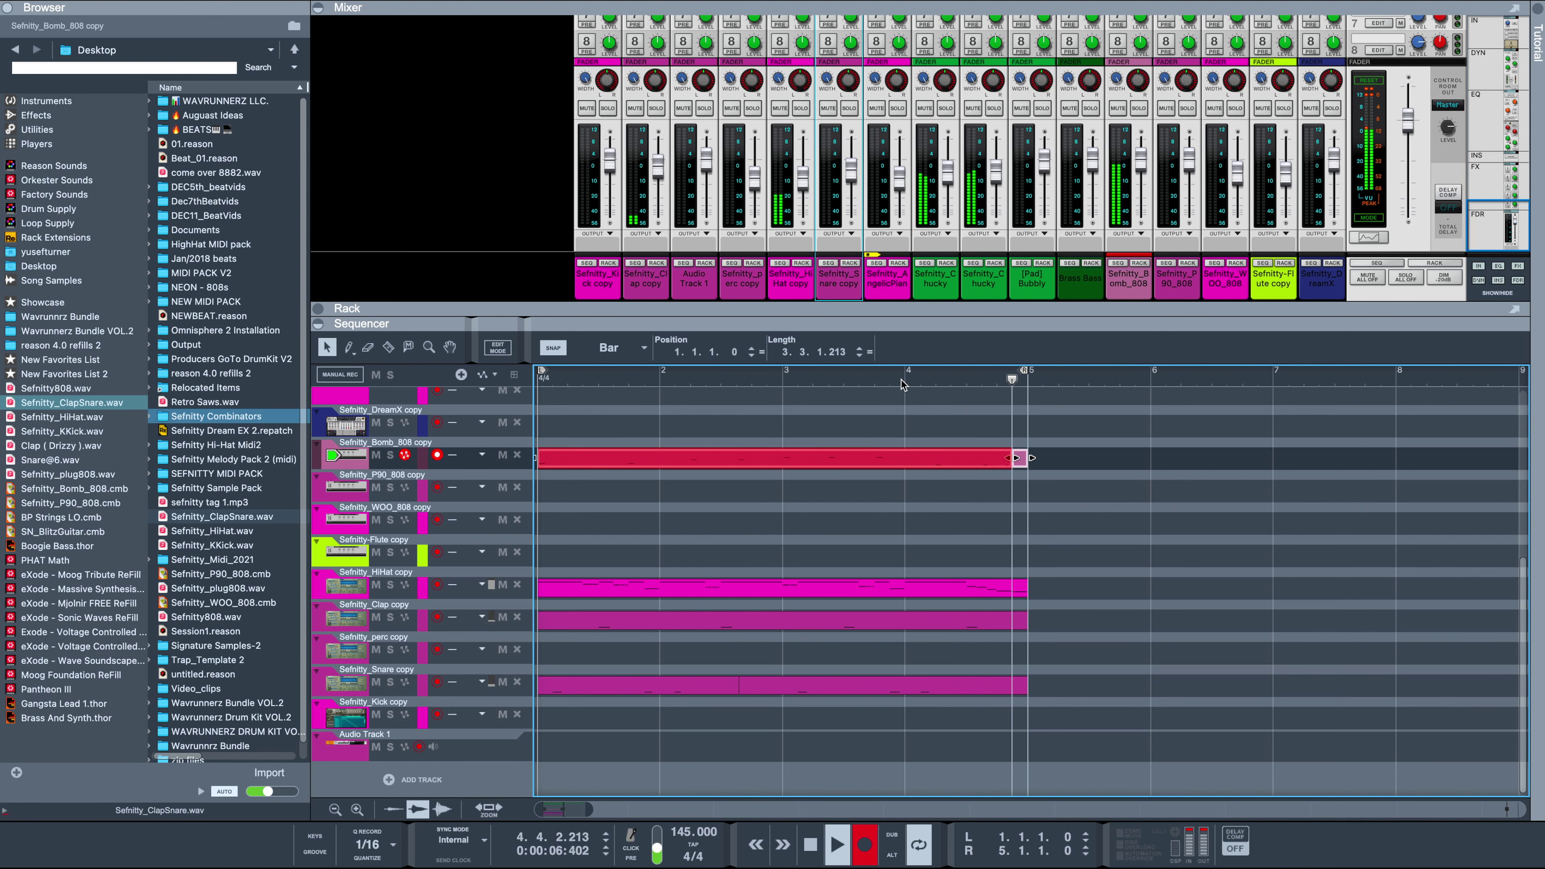
right_click(835, 456)
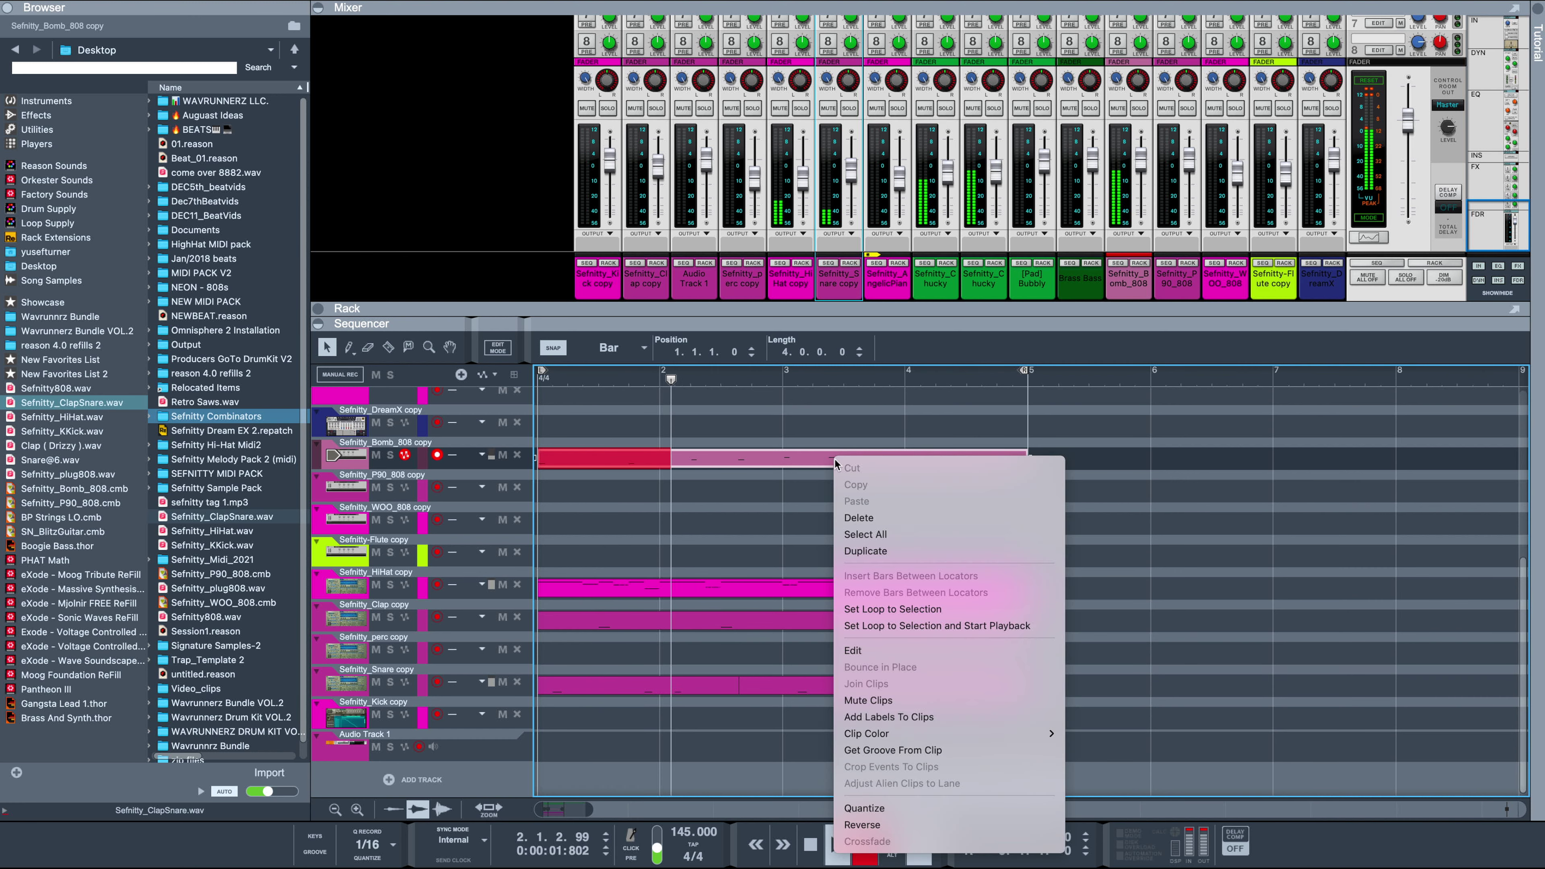
click(888, 808)
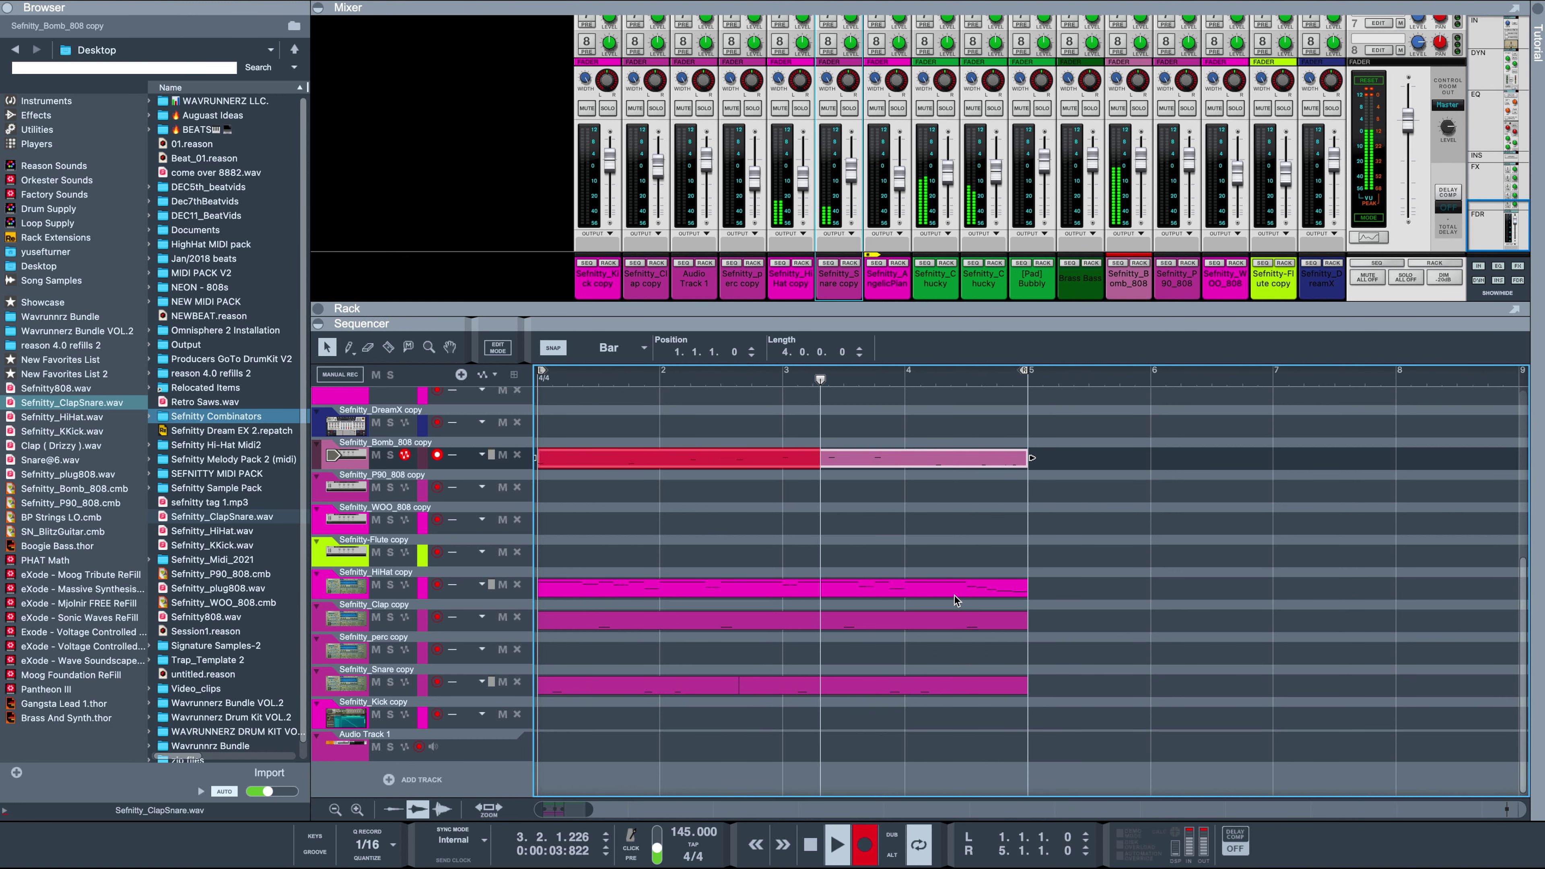
click(864, 844)
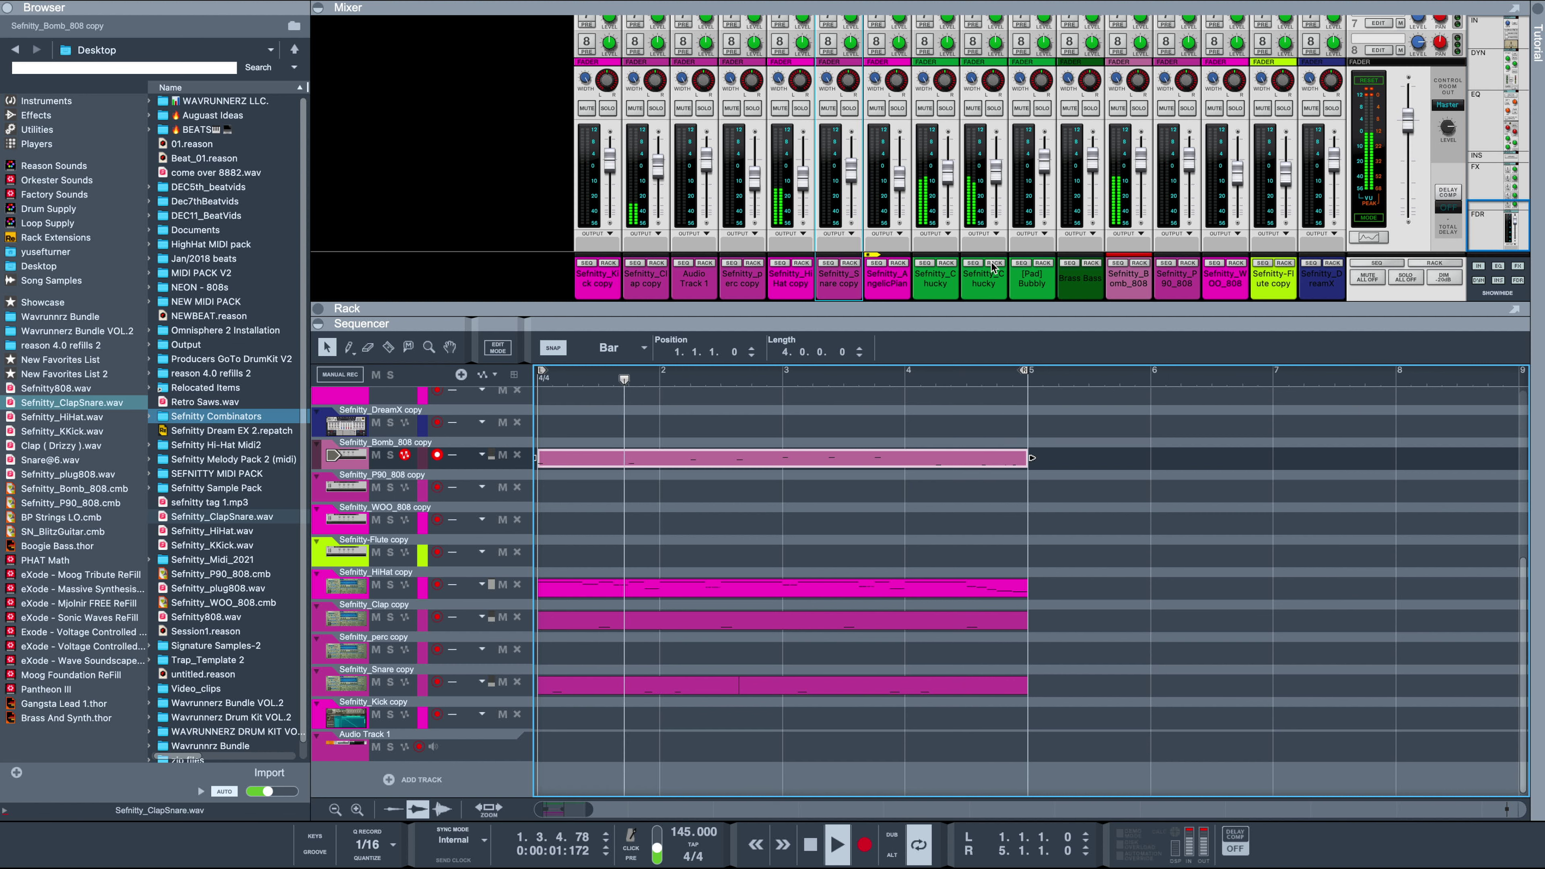
click(949, 288)
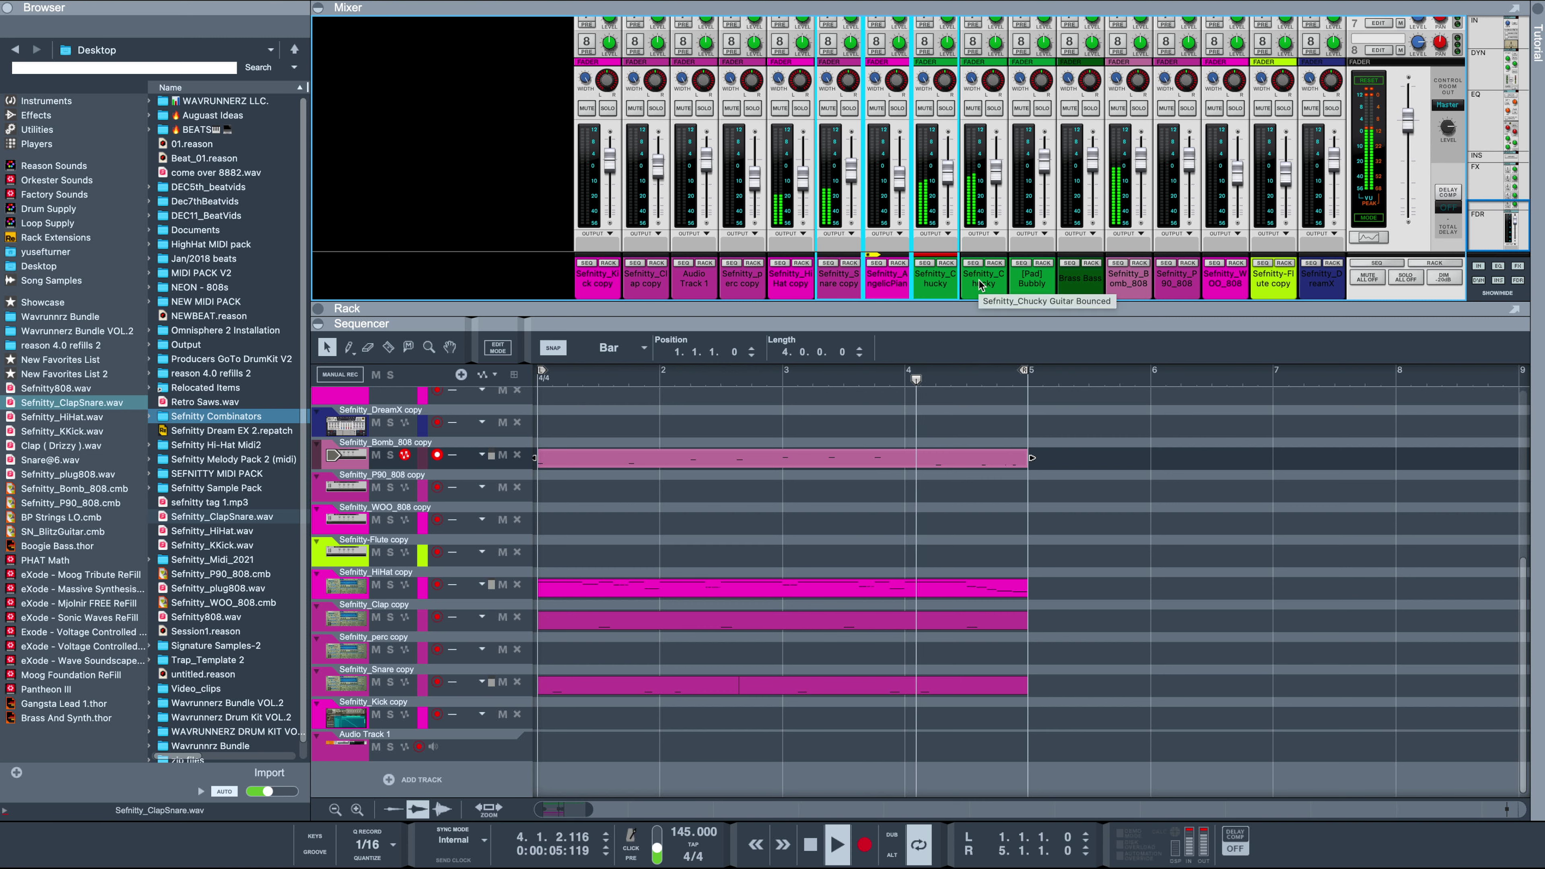
click(989, 287)
right_click(989, 287)
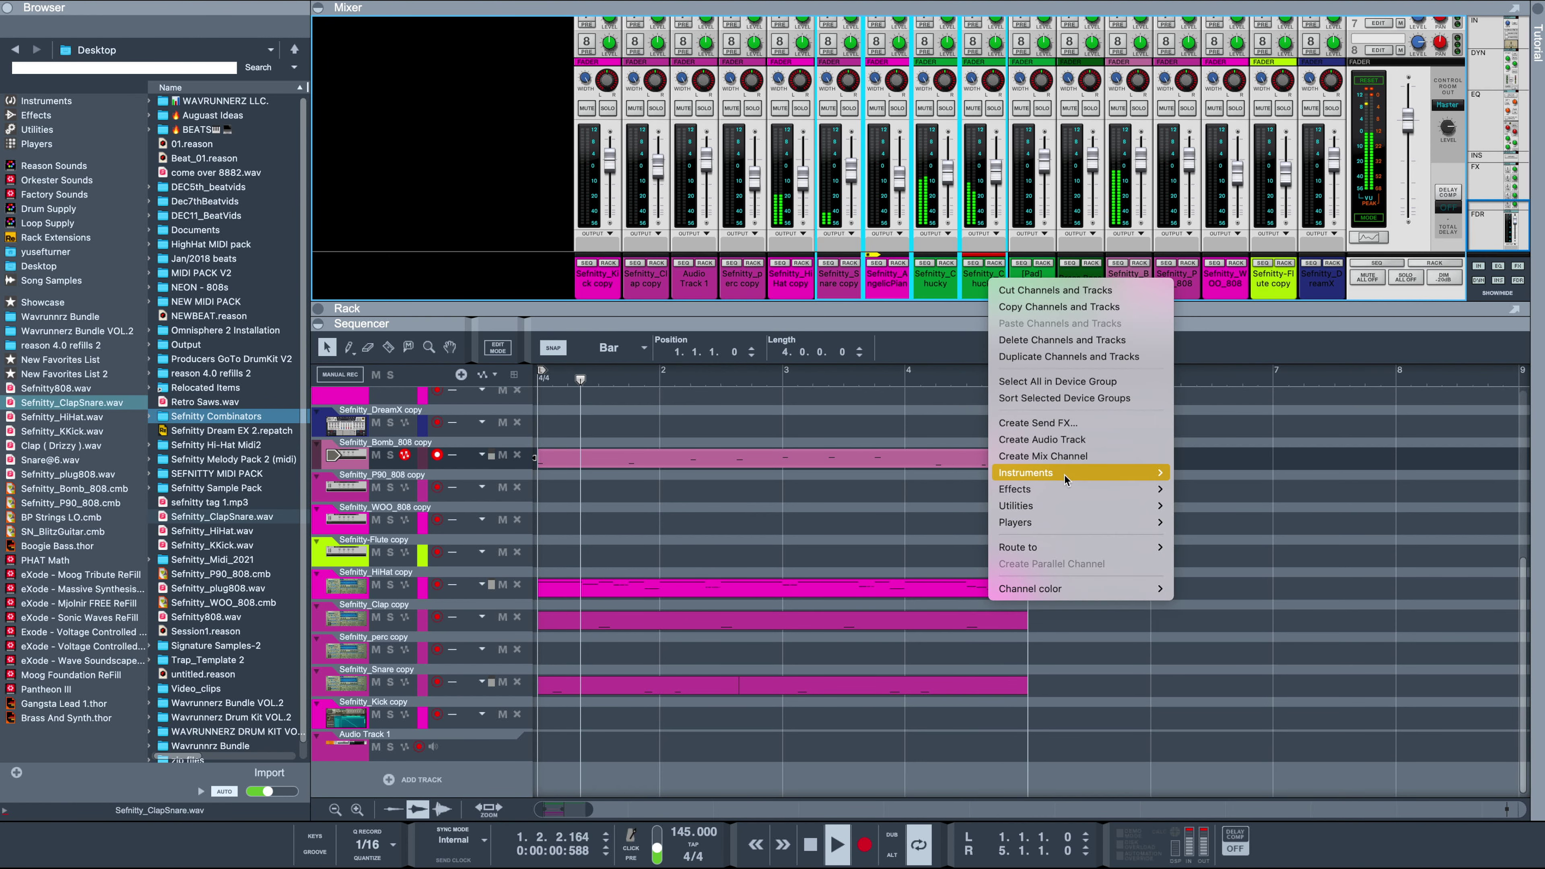
mouse_move(1065, 475)
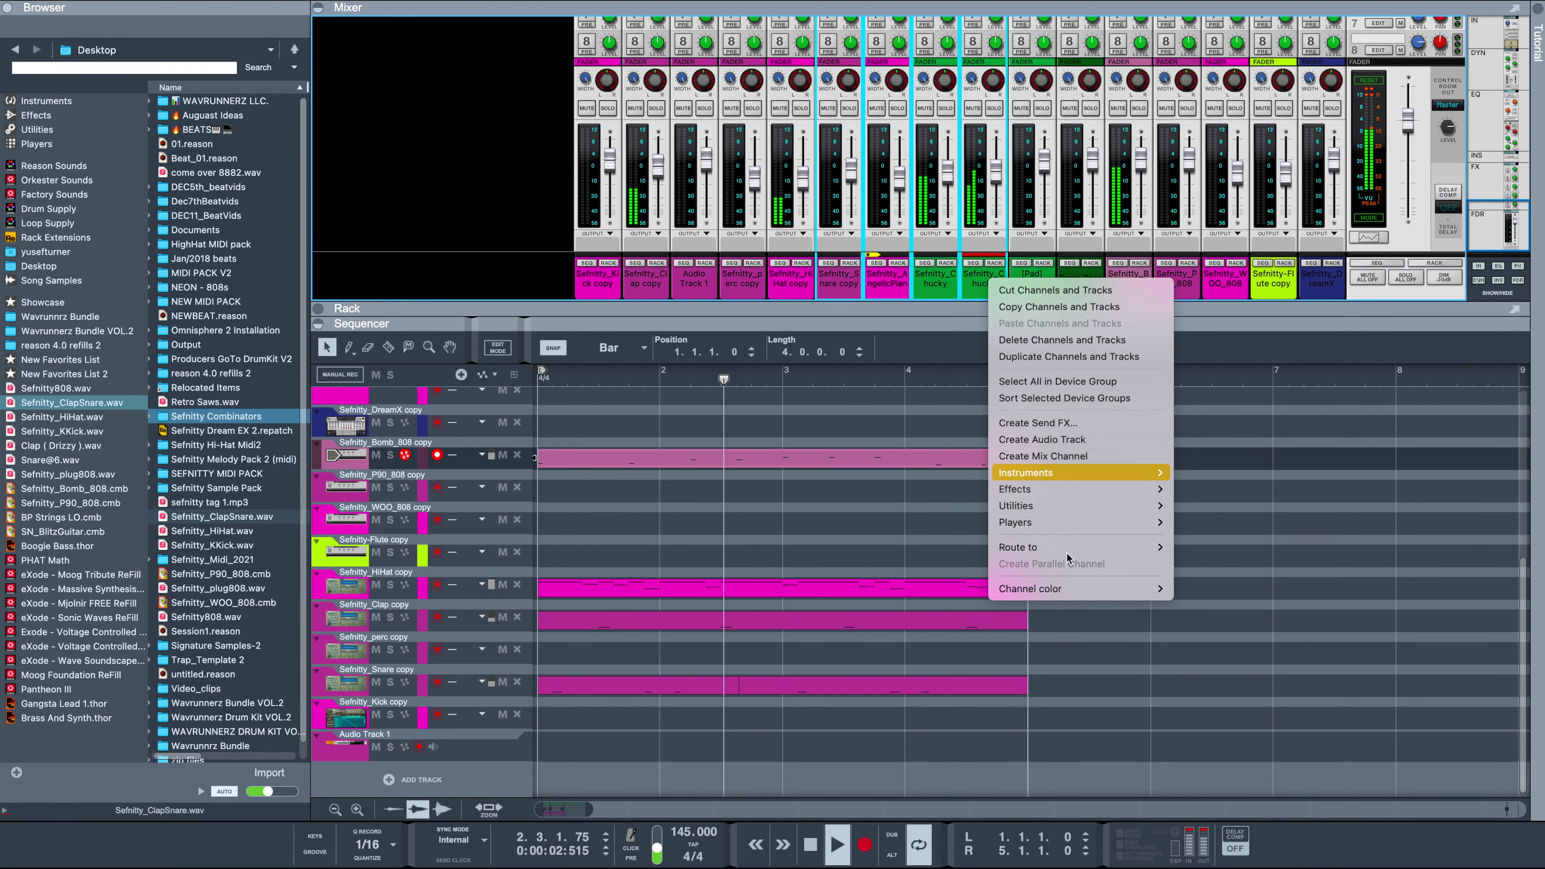
mouse_move(1116, 549)
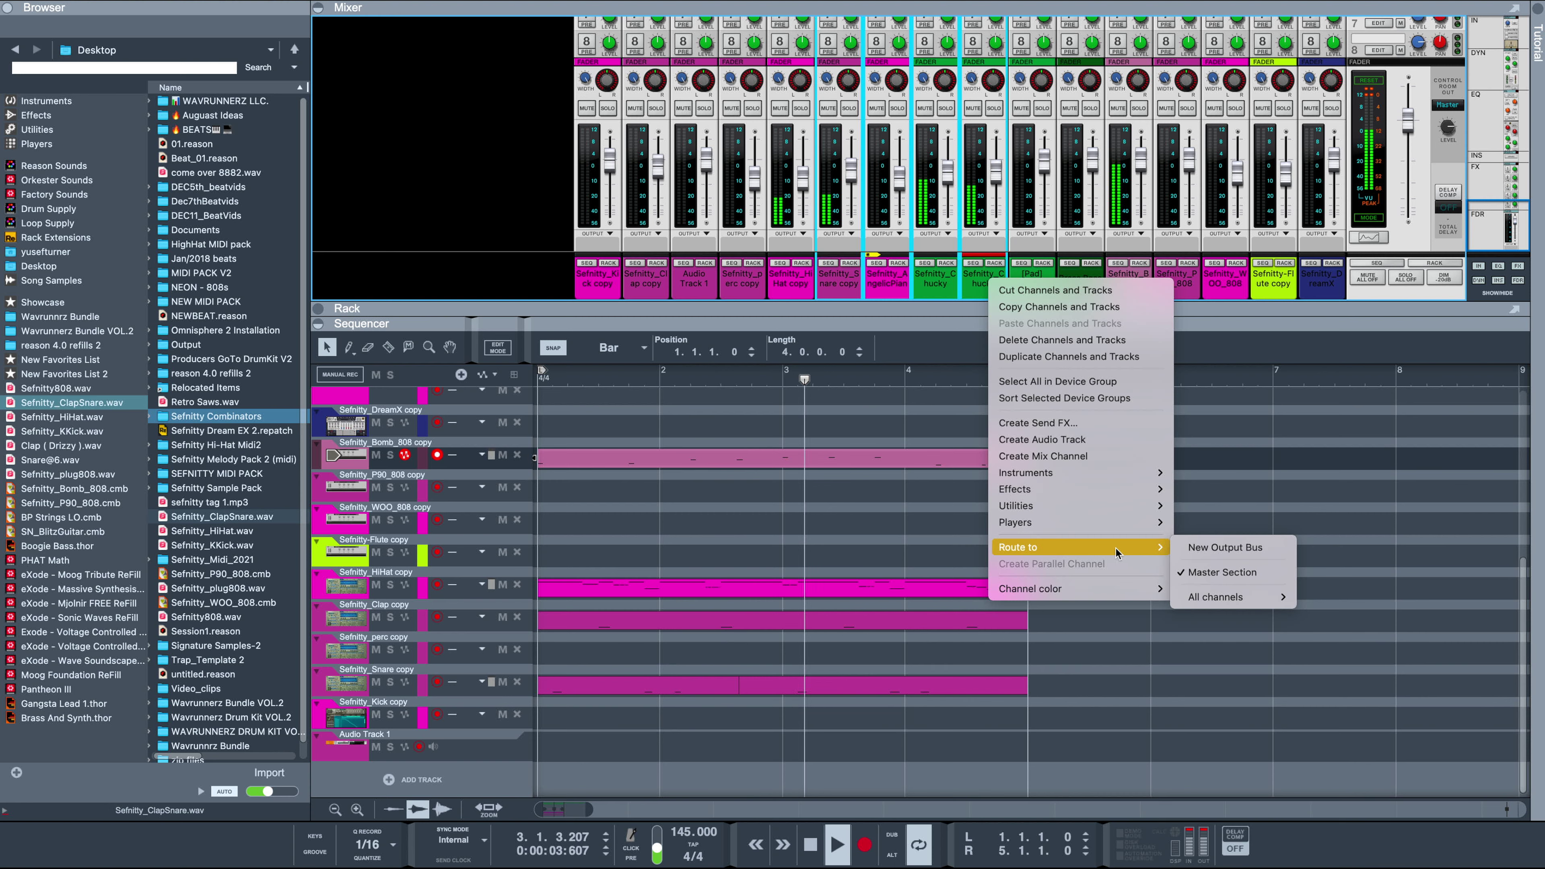
click(1205, 552)
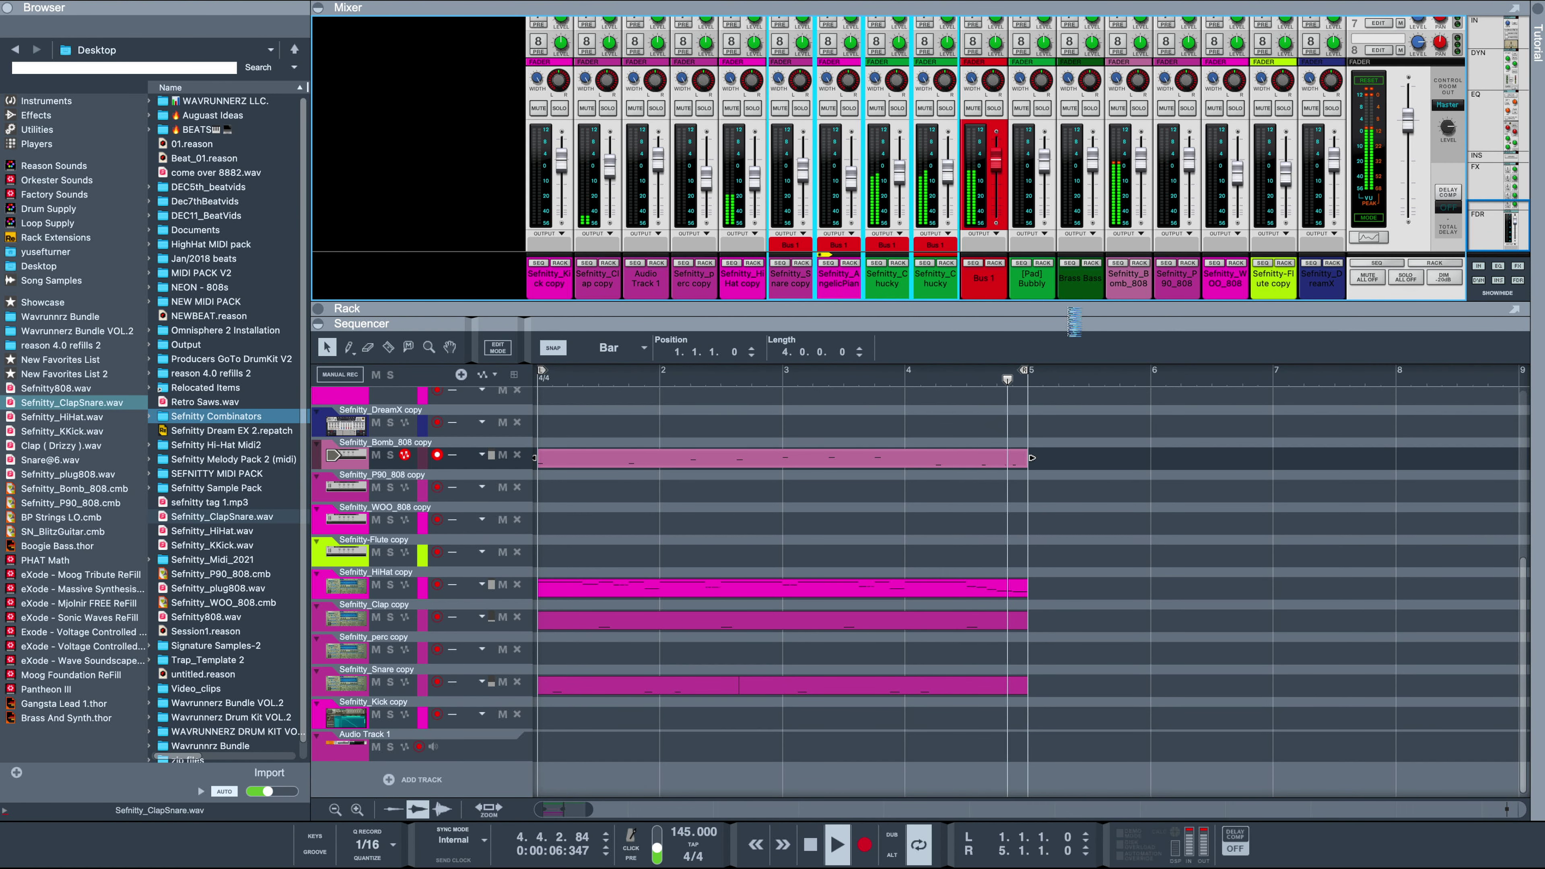
key(ctrl+z)
Route the two Sefnitty_Chucky Guitar mixer channels to a new output bus.
click(760, 277)
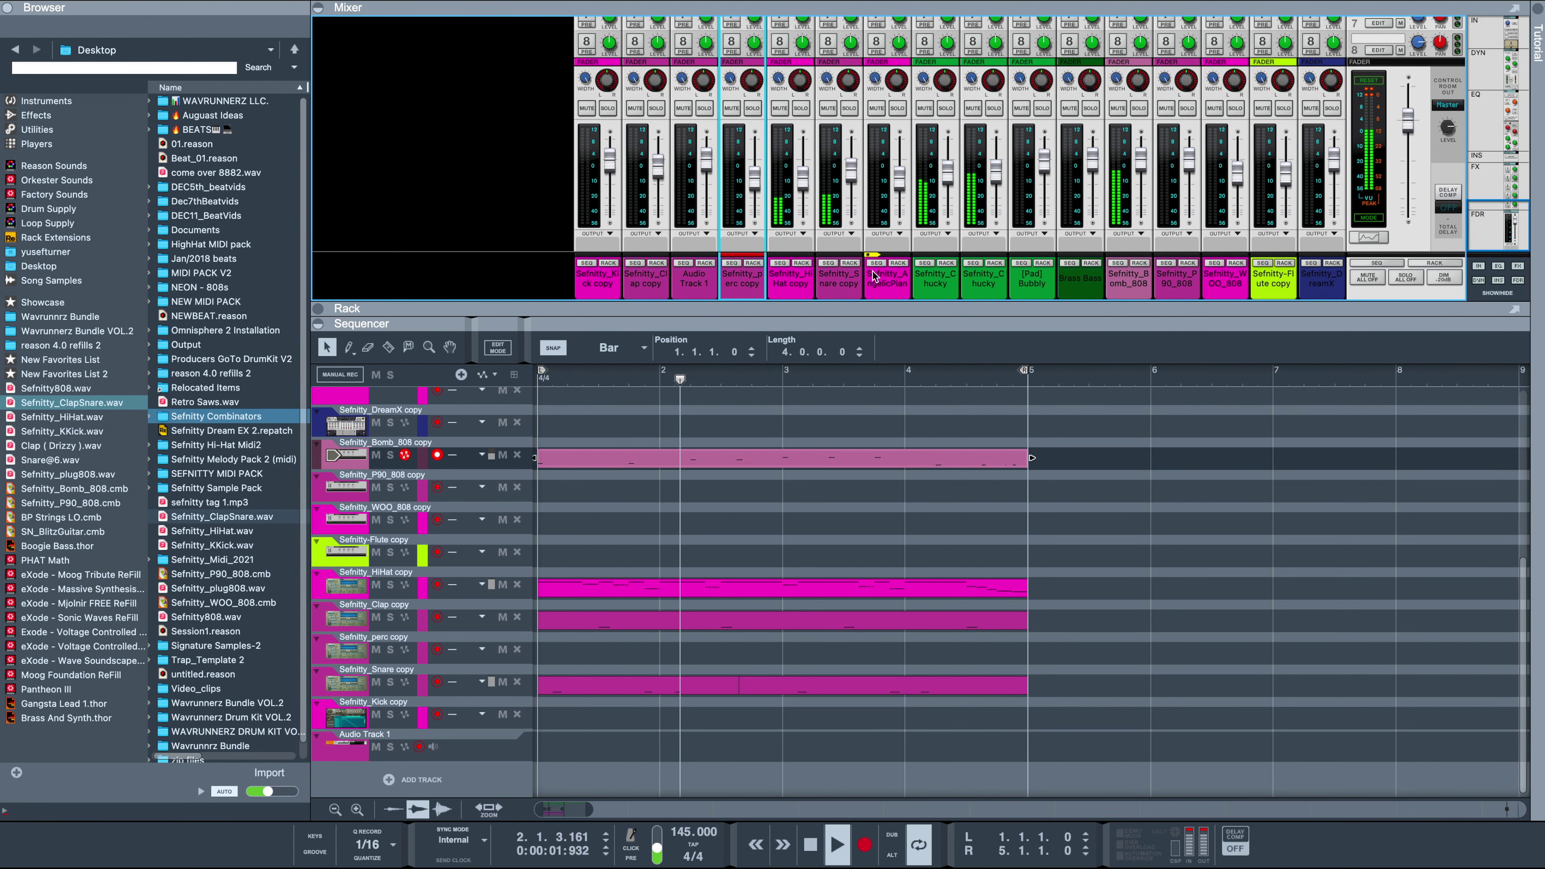
click(940, 286)
click(987, 286)
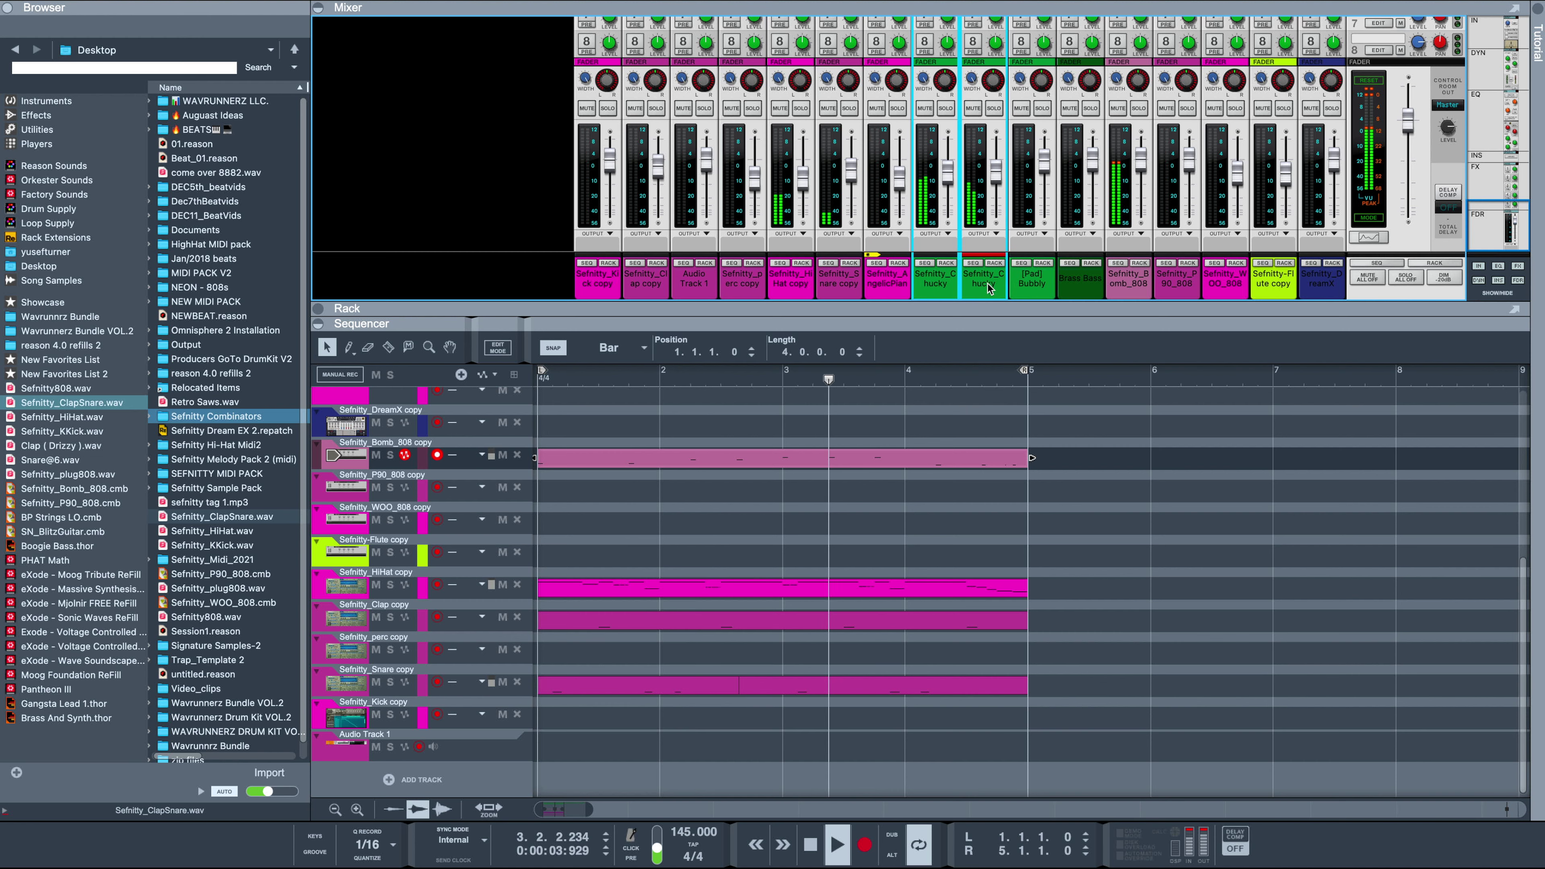
right_click(986, 287)
mouse_move(1042, 550)
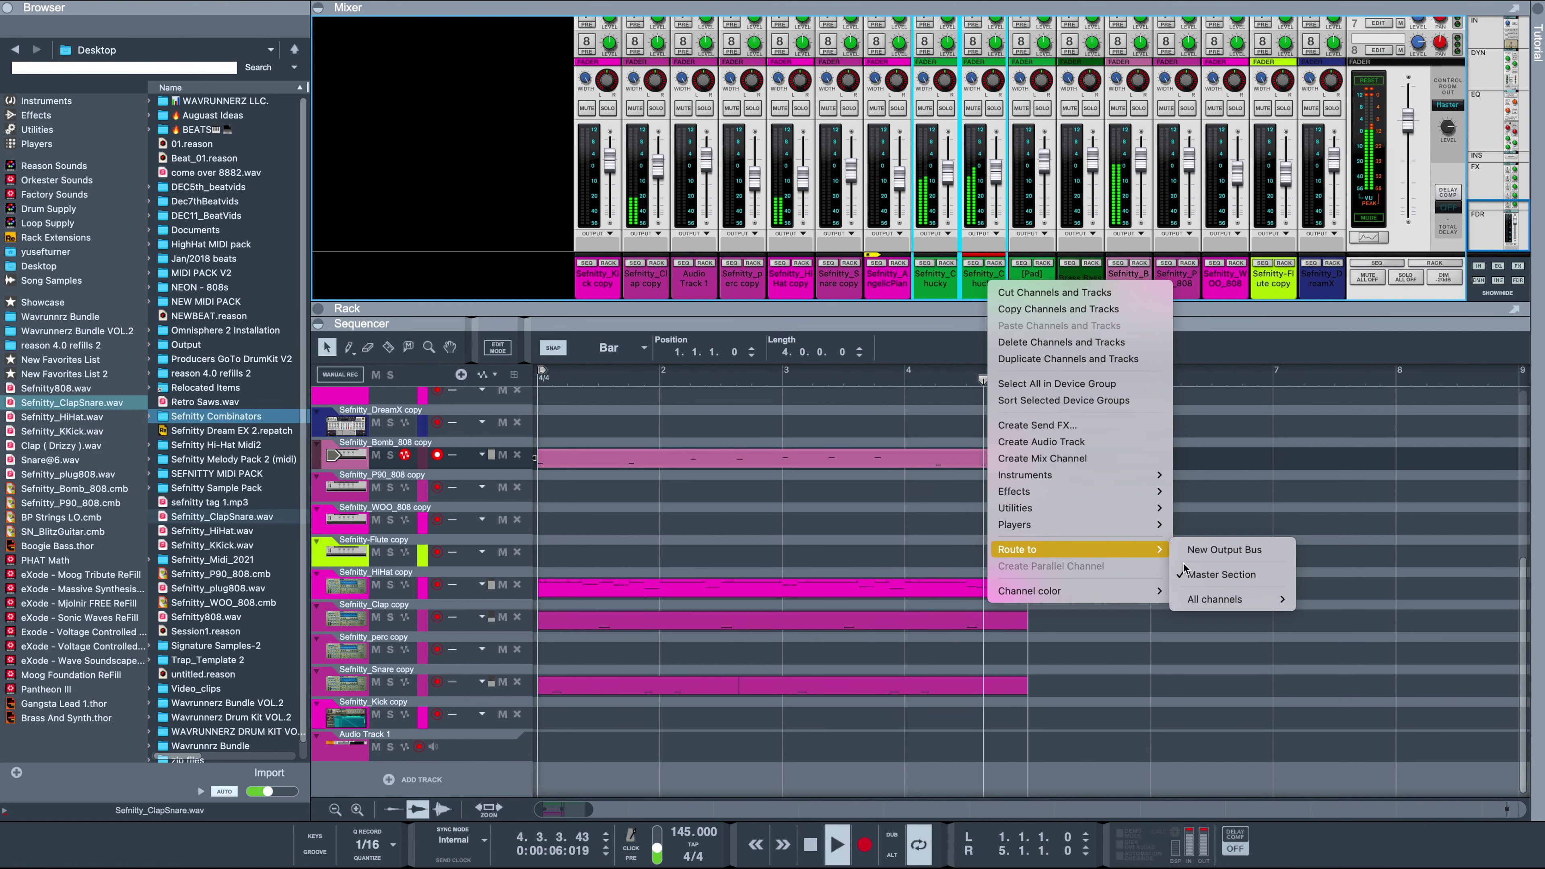
click(1200, 551)
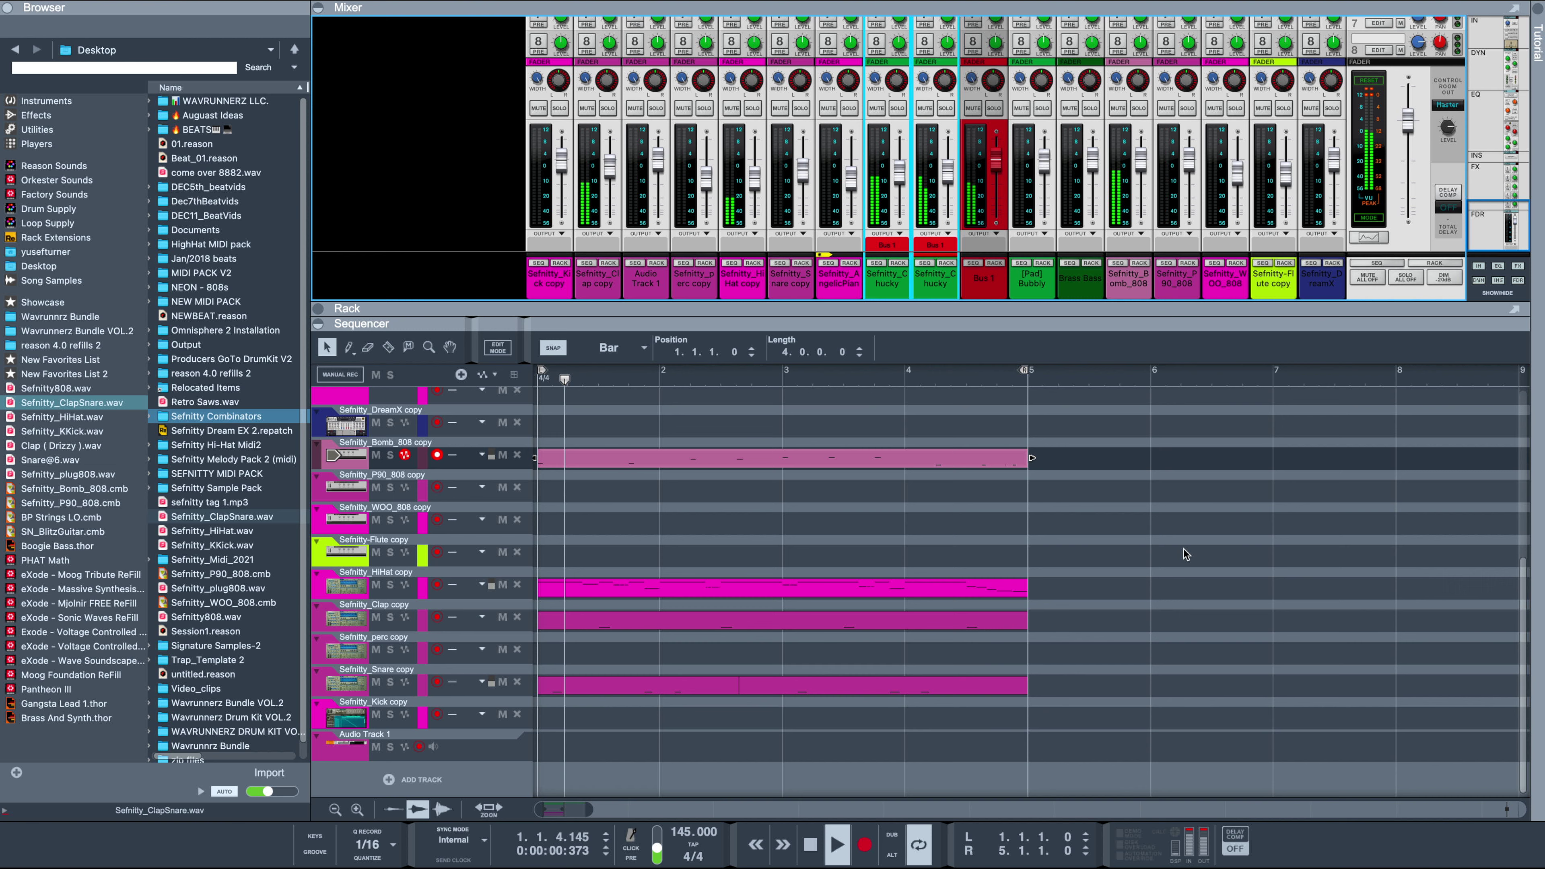
Add the Cableguys HalfTime effect as an insert on the Bus 1 channel in the rack.
click(995, 263)
click(368, 358)
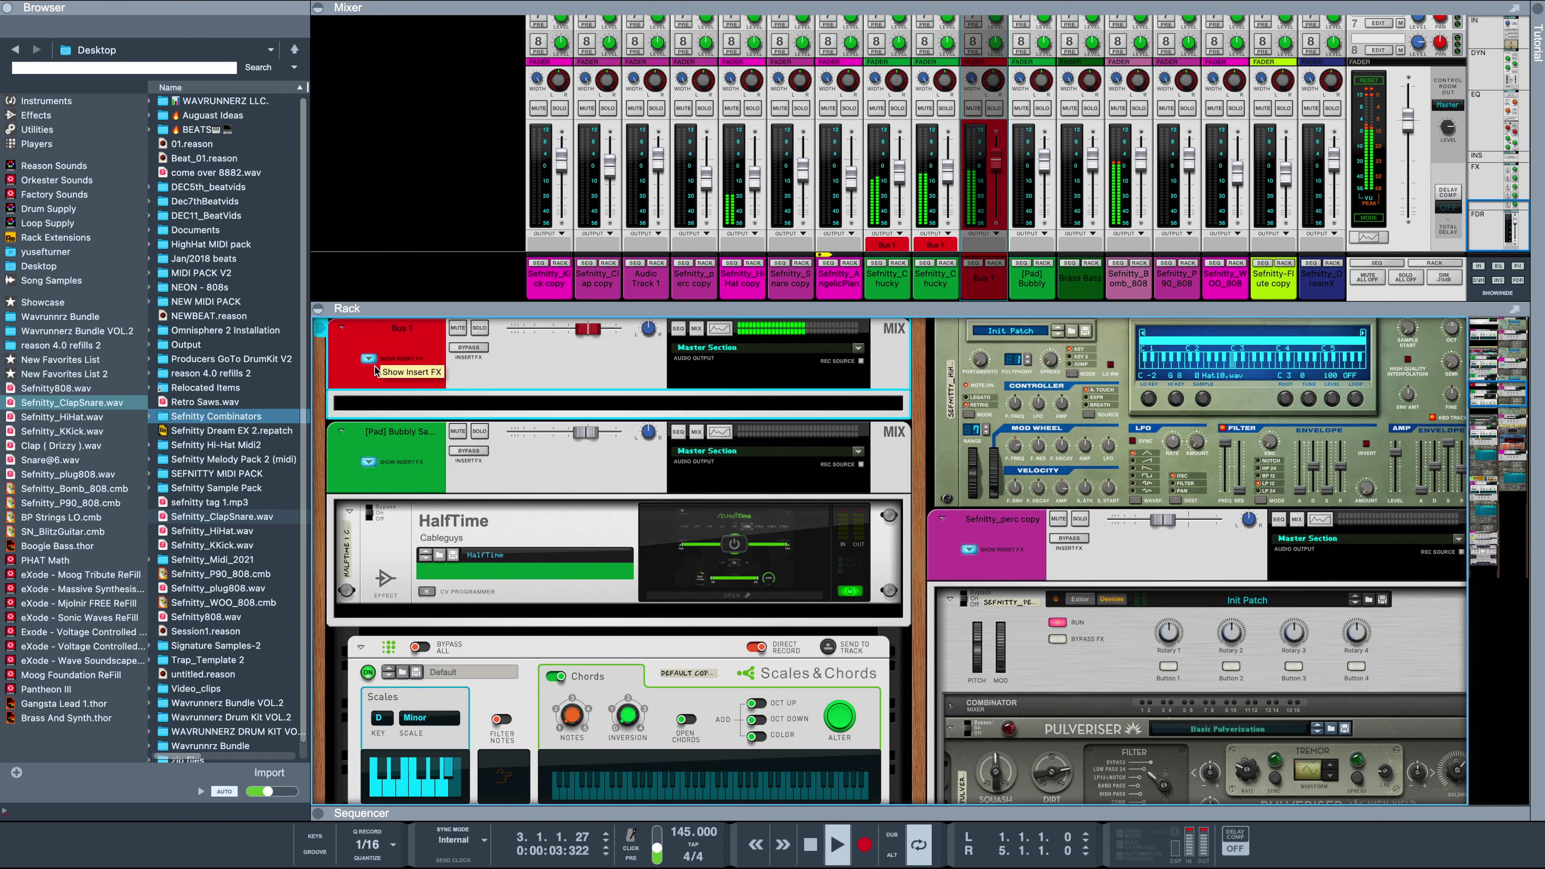
click(37, 115)
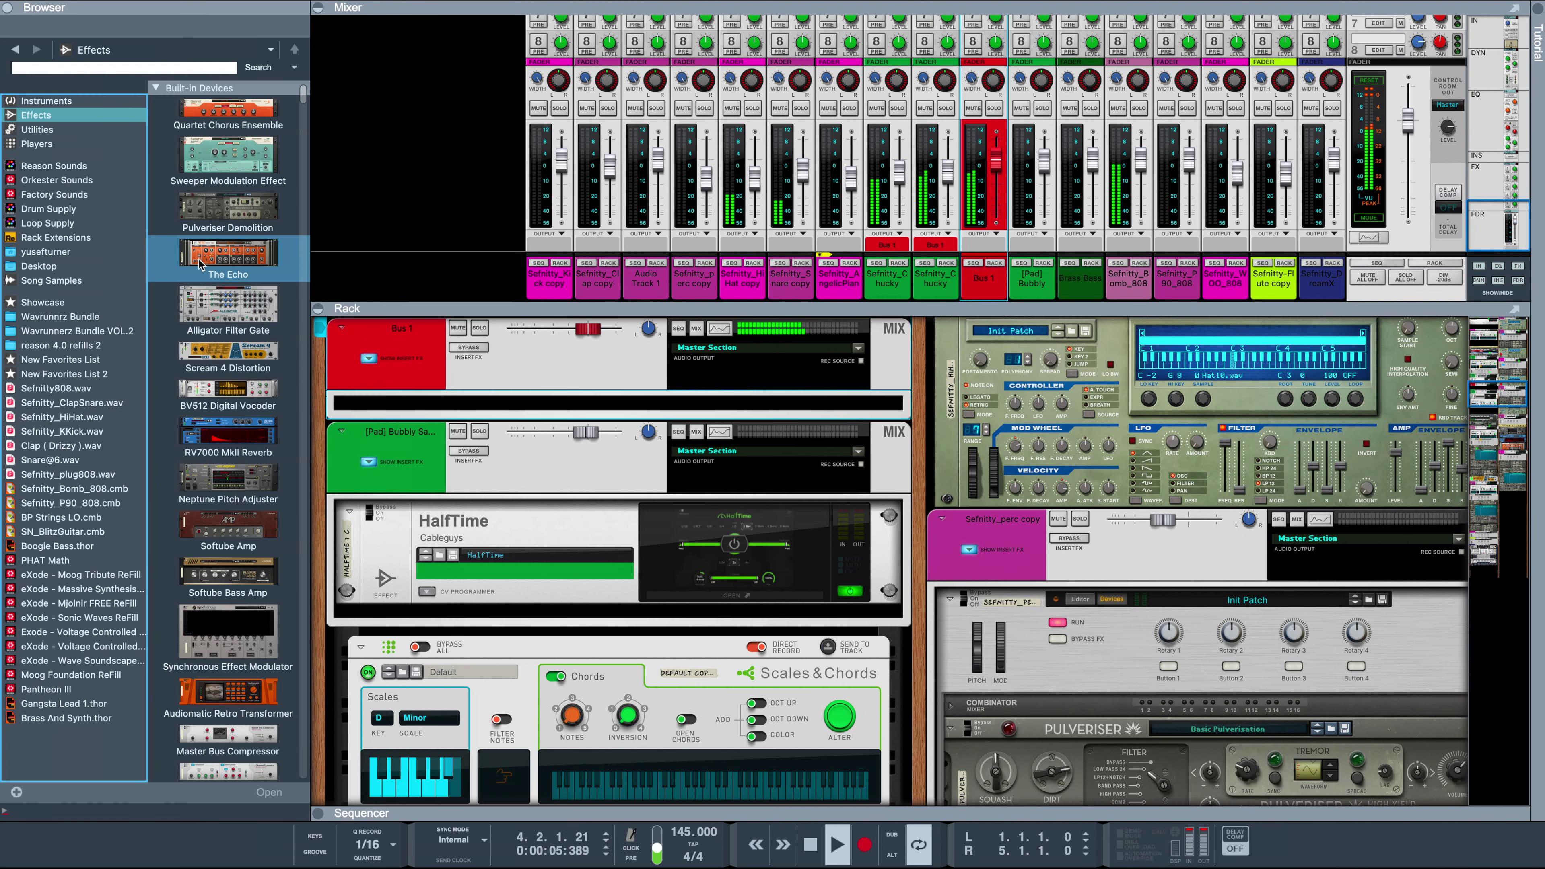
scroll(226, 262, down, 10)
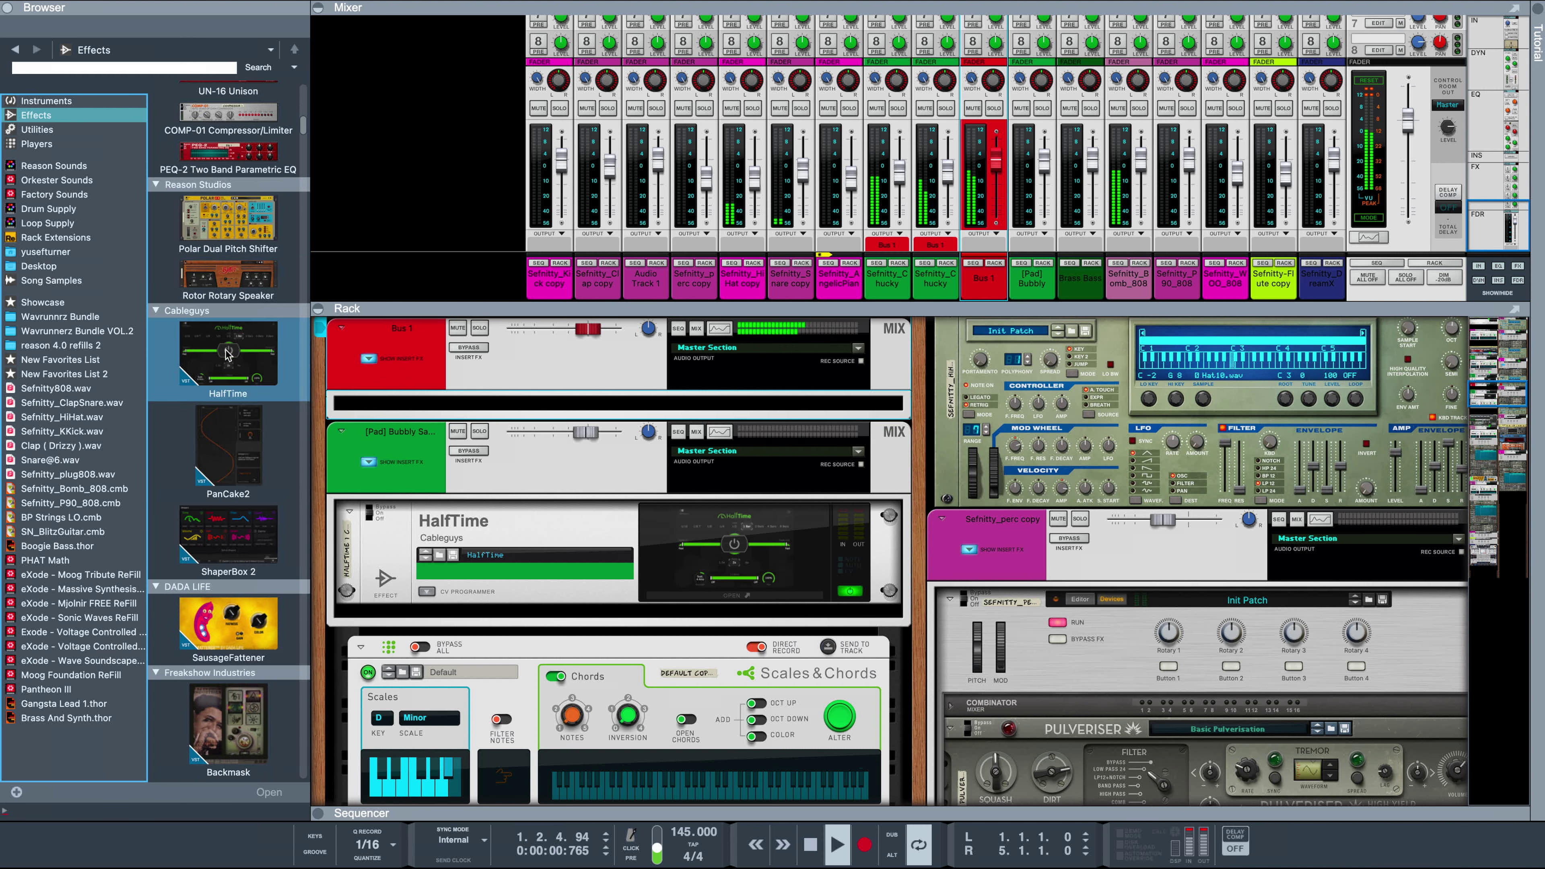
scroll(218, 295, down, 4)
scroll(217, 296, up, 5)
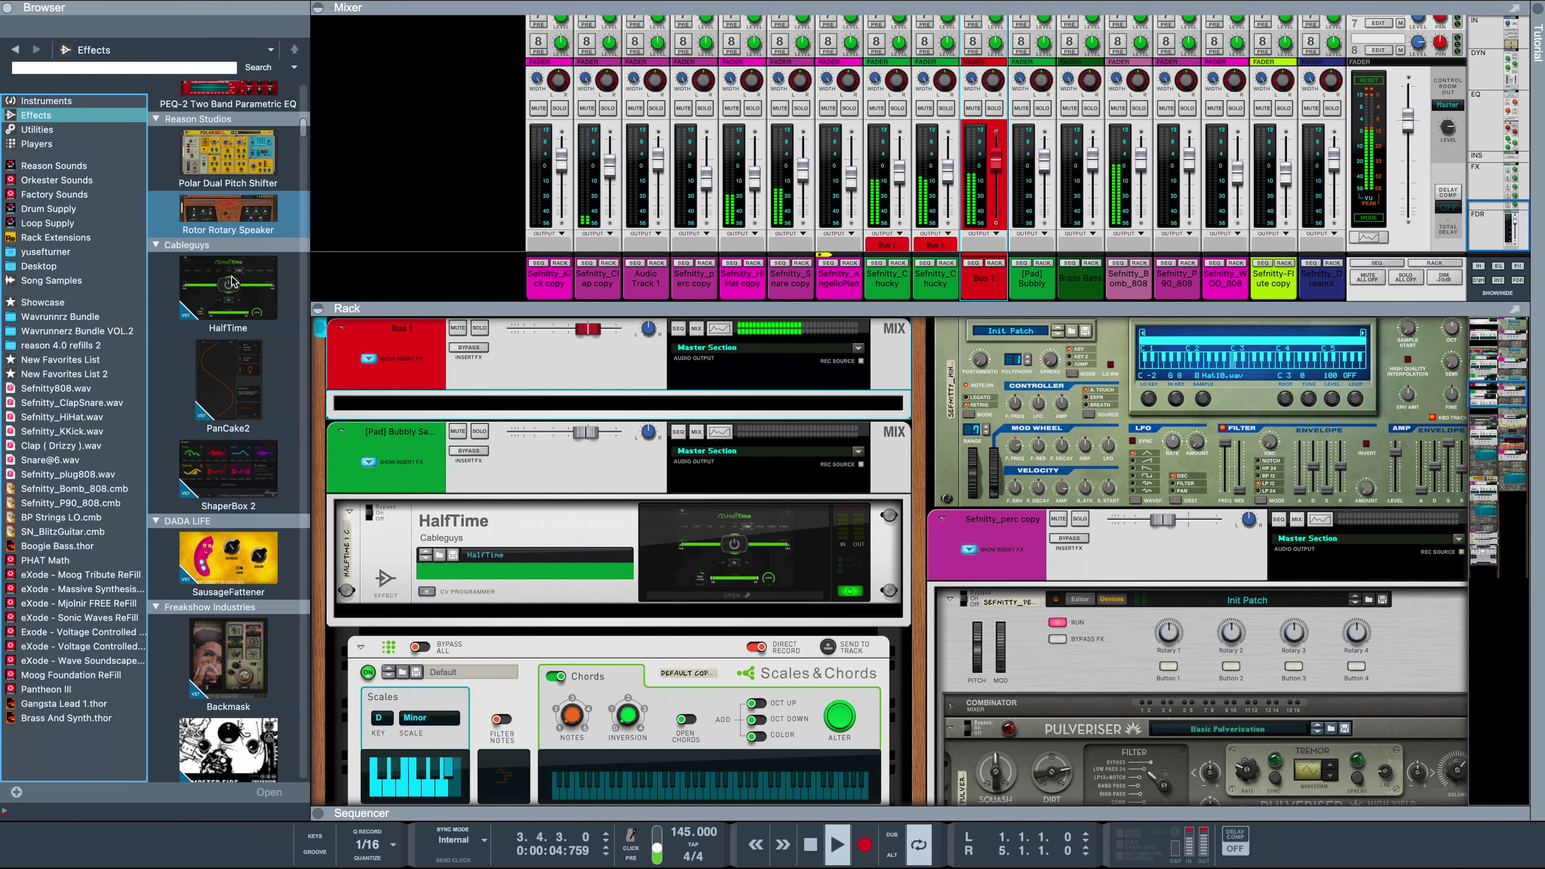
drag(266, 302, 535, 410)
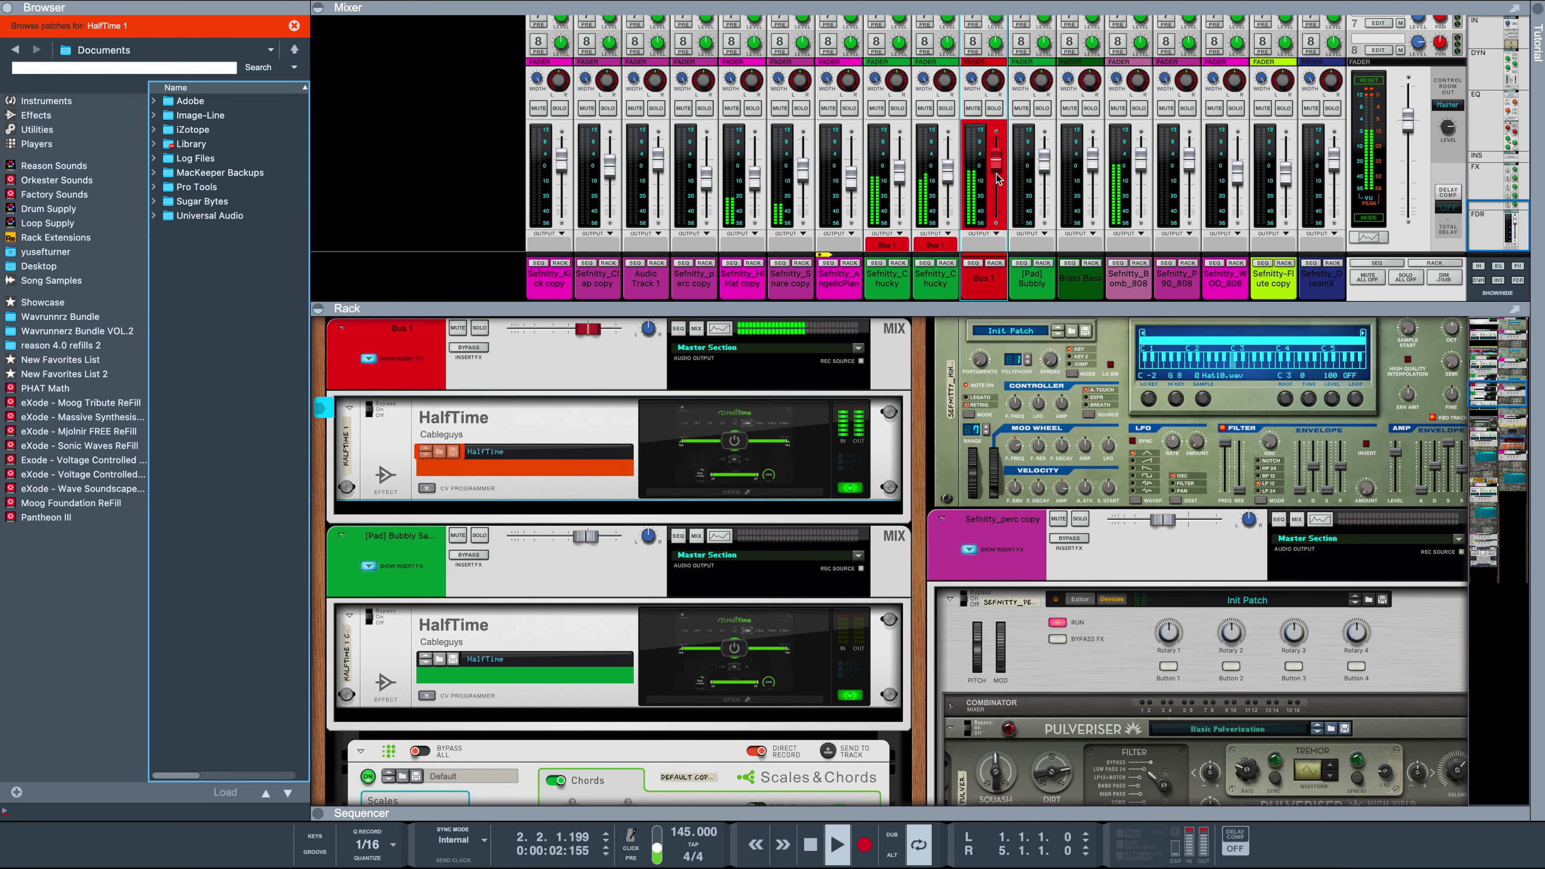
Check the Sefnitty_Bomb_808 copy and Sefnitty_Clap copy channel levels and the master compressor in the mixer.
click(1145, 172)
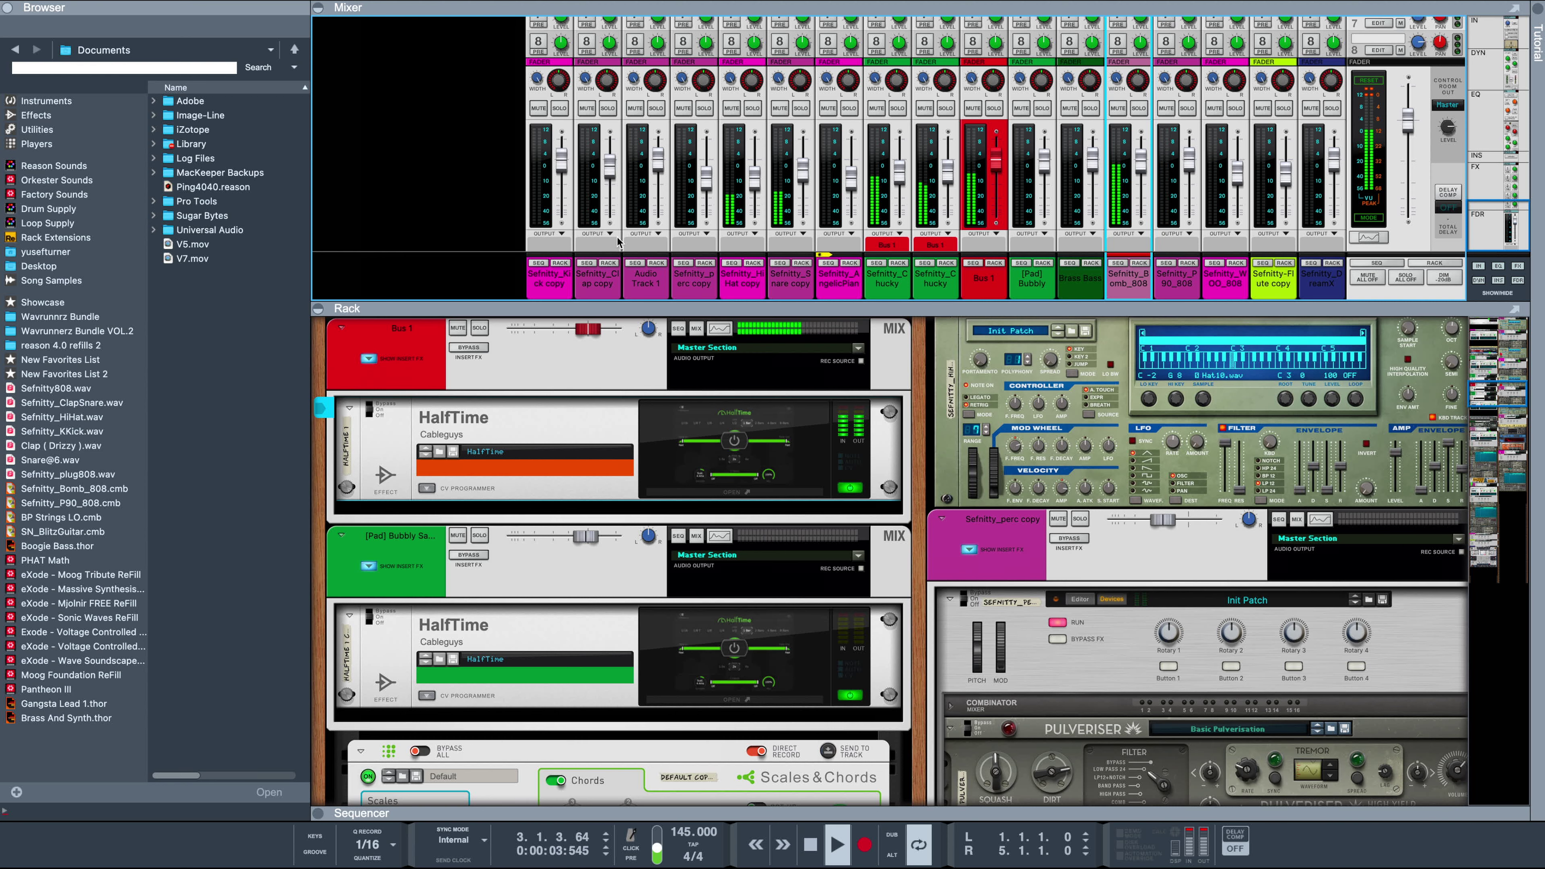
click(608, 175)
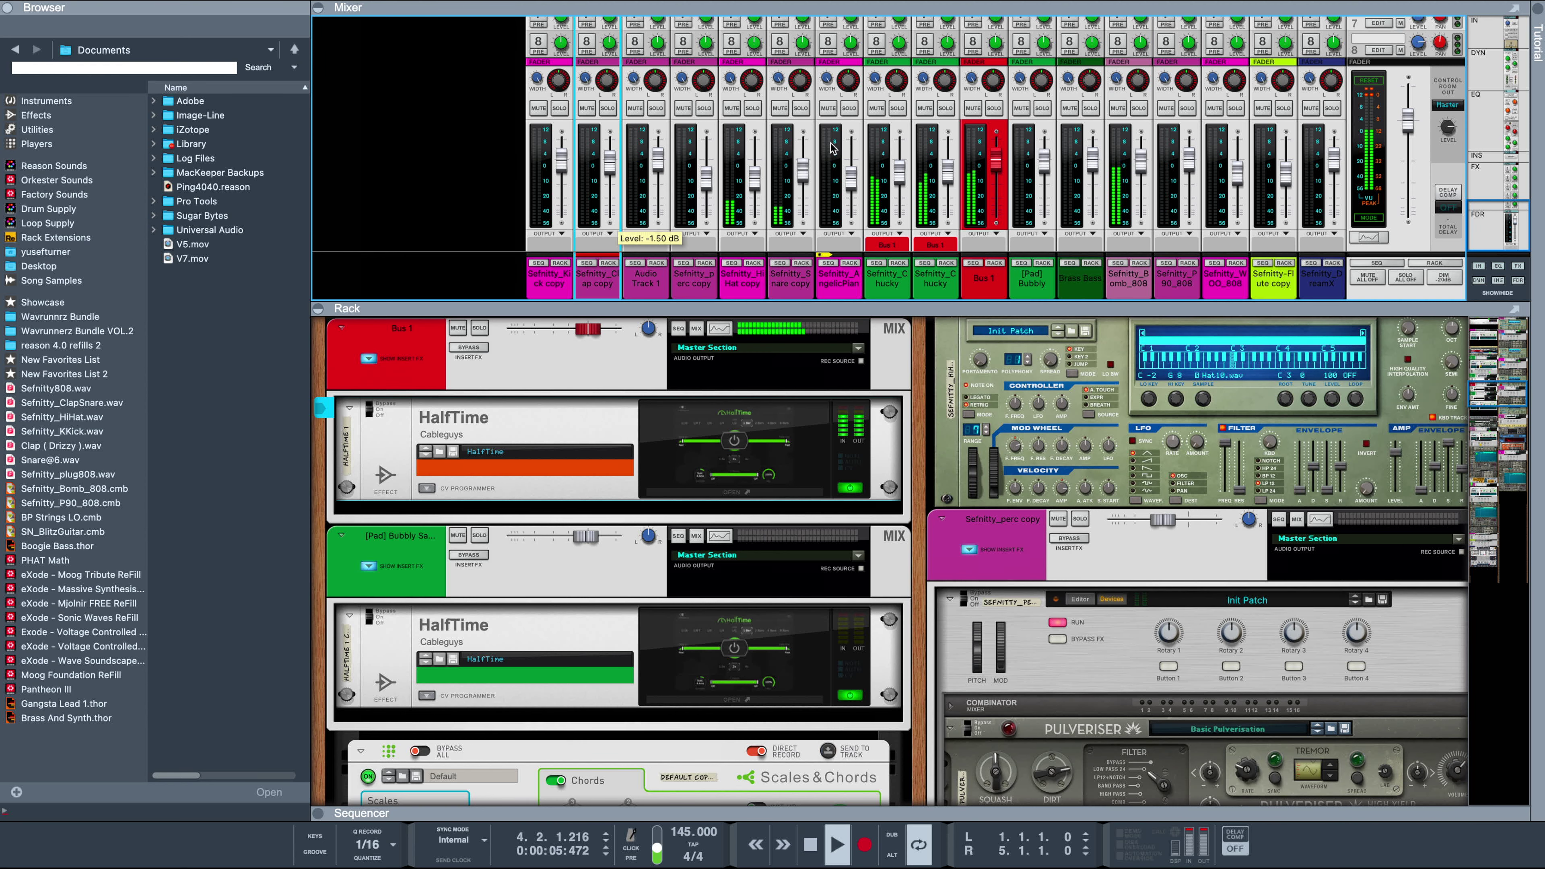
scroll(1385, 141, up, 5)
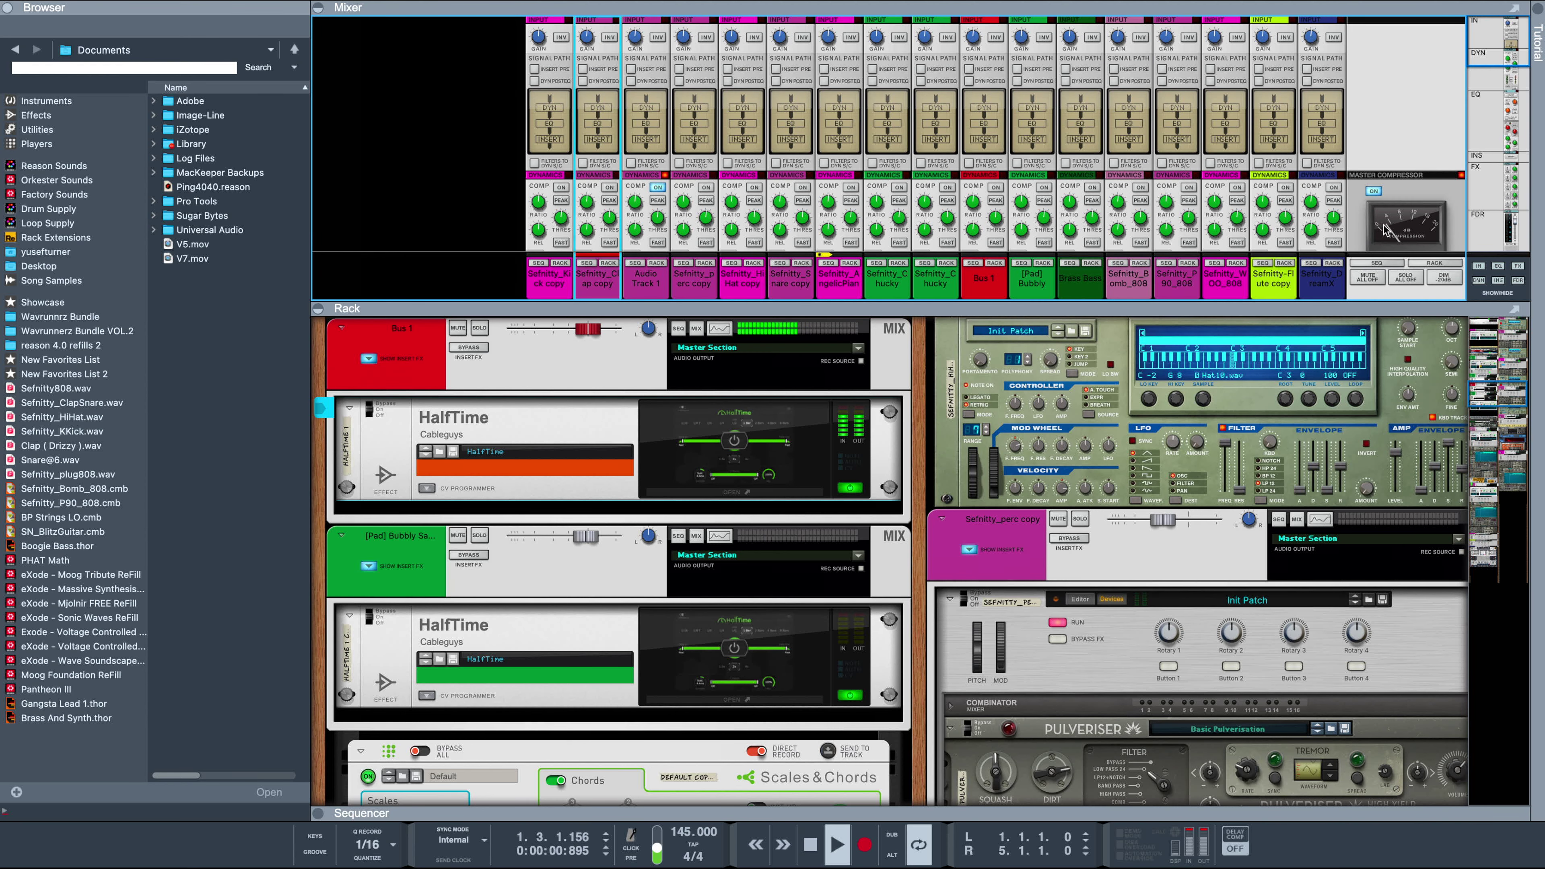
scroll(1381, 201, up, 3)
click(1377, 196)
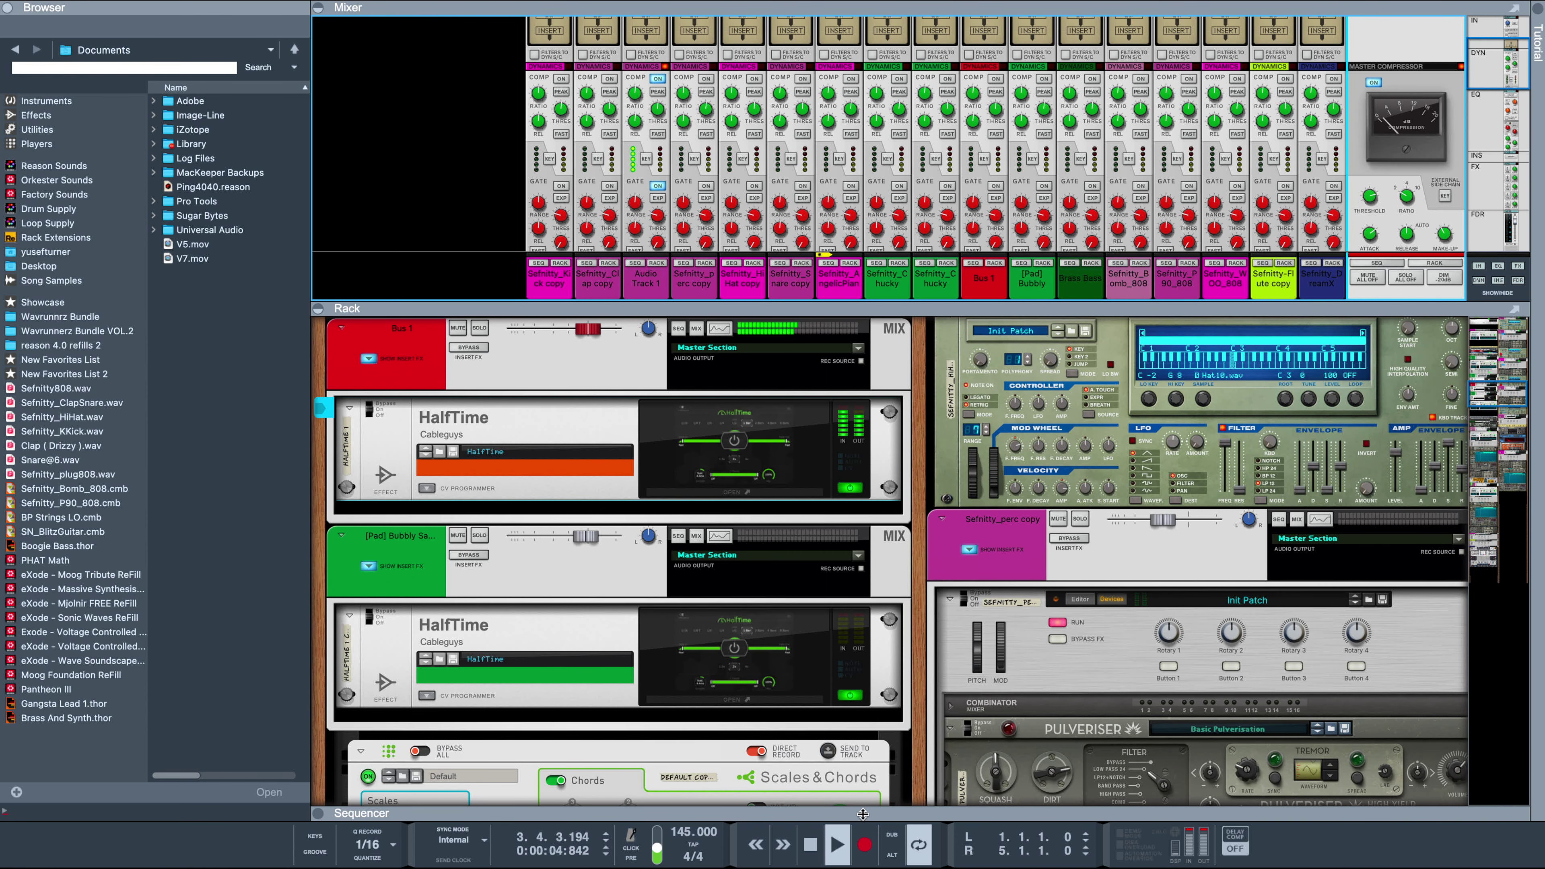
Copy the four-bar Sefnitty_Bomb_808 copy clip to bar 5 and set all notes in the copied clip to C 3.
drag(863, 814, 506, 110)
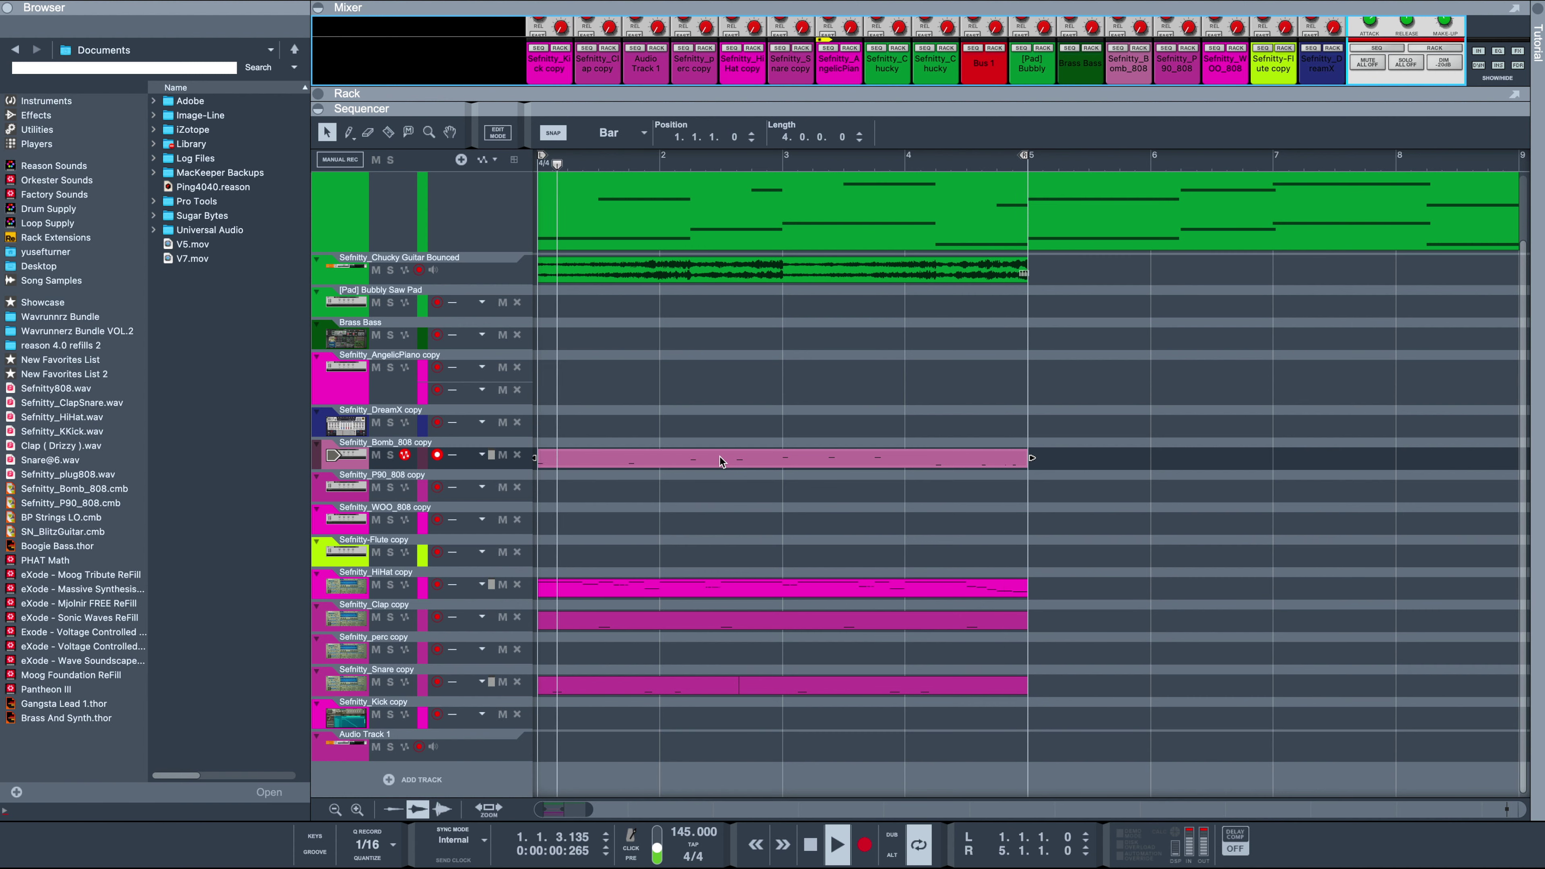
drag(713, 460, 1176, 457)
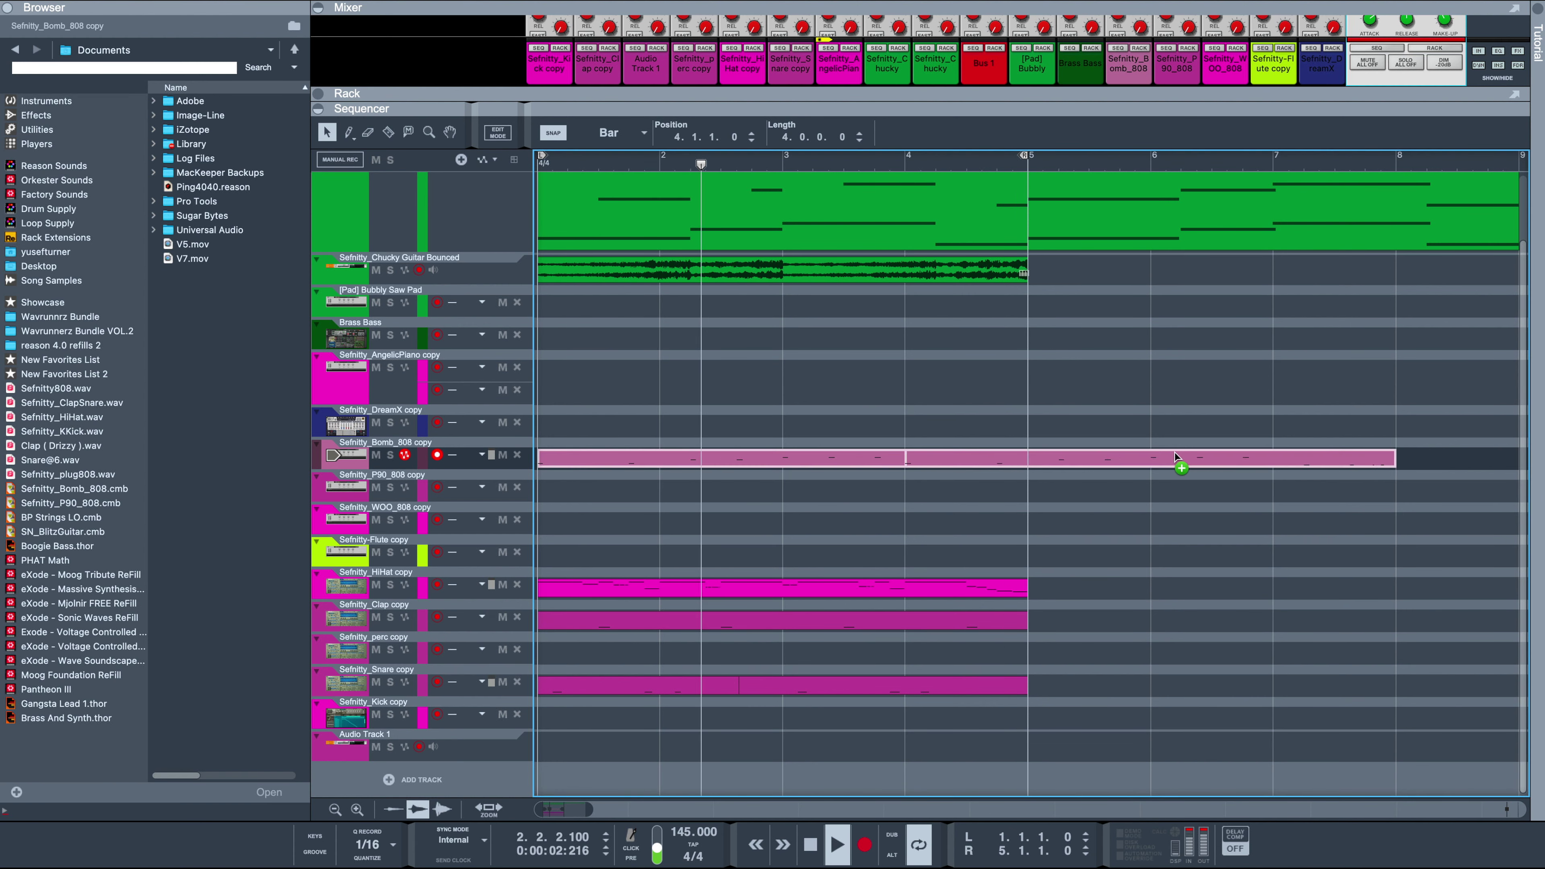
double_click(1176, 455)
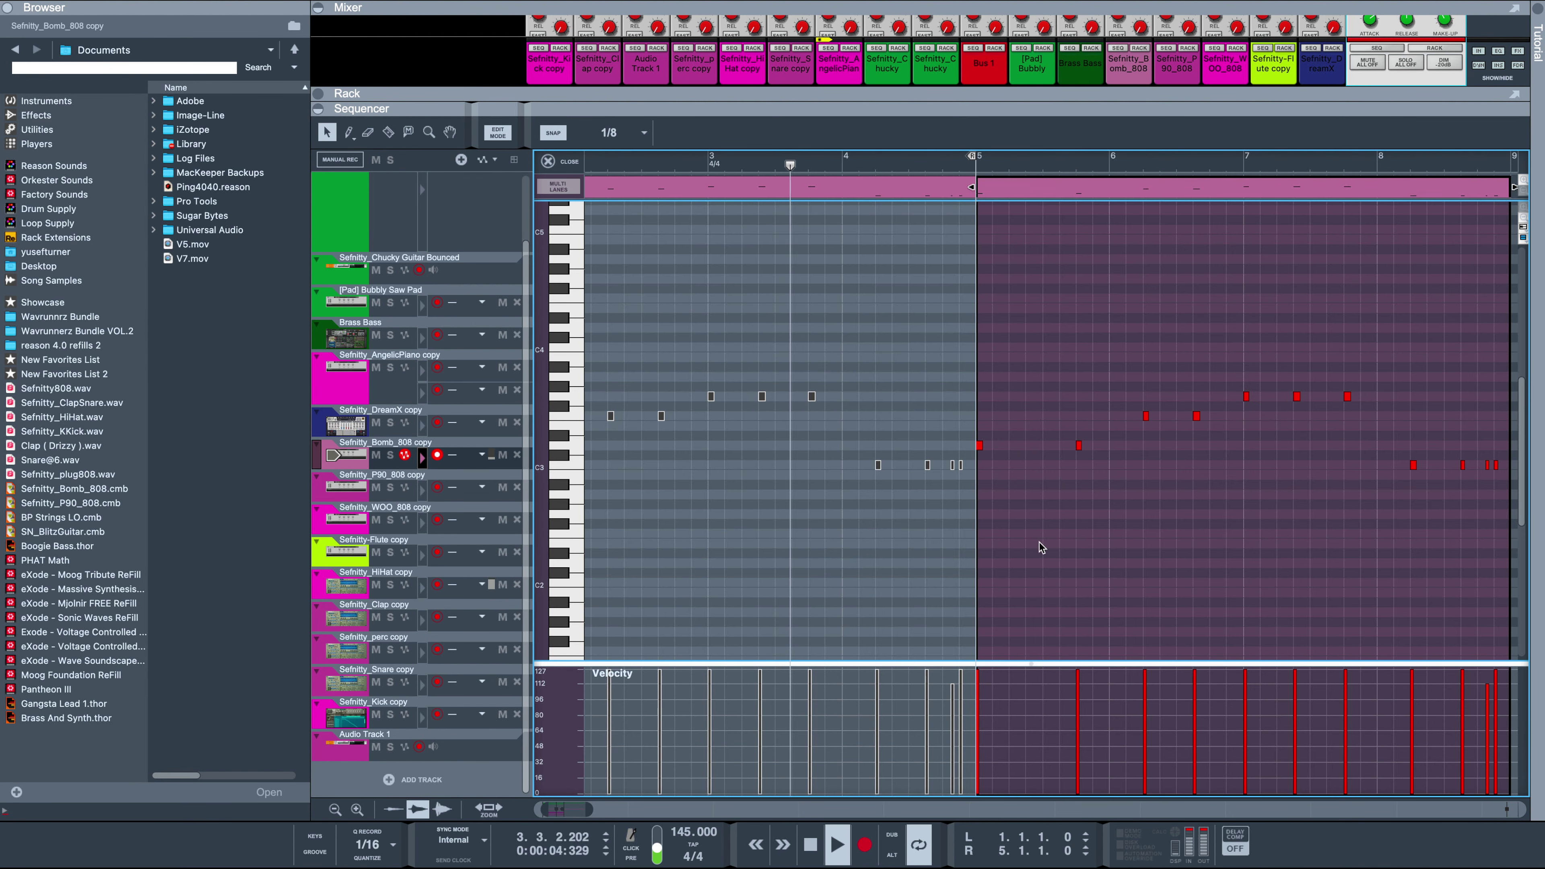
scroll(1040, 543, right, 2)
drag(911, 330, 1524, 605)
click(921, 137)
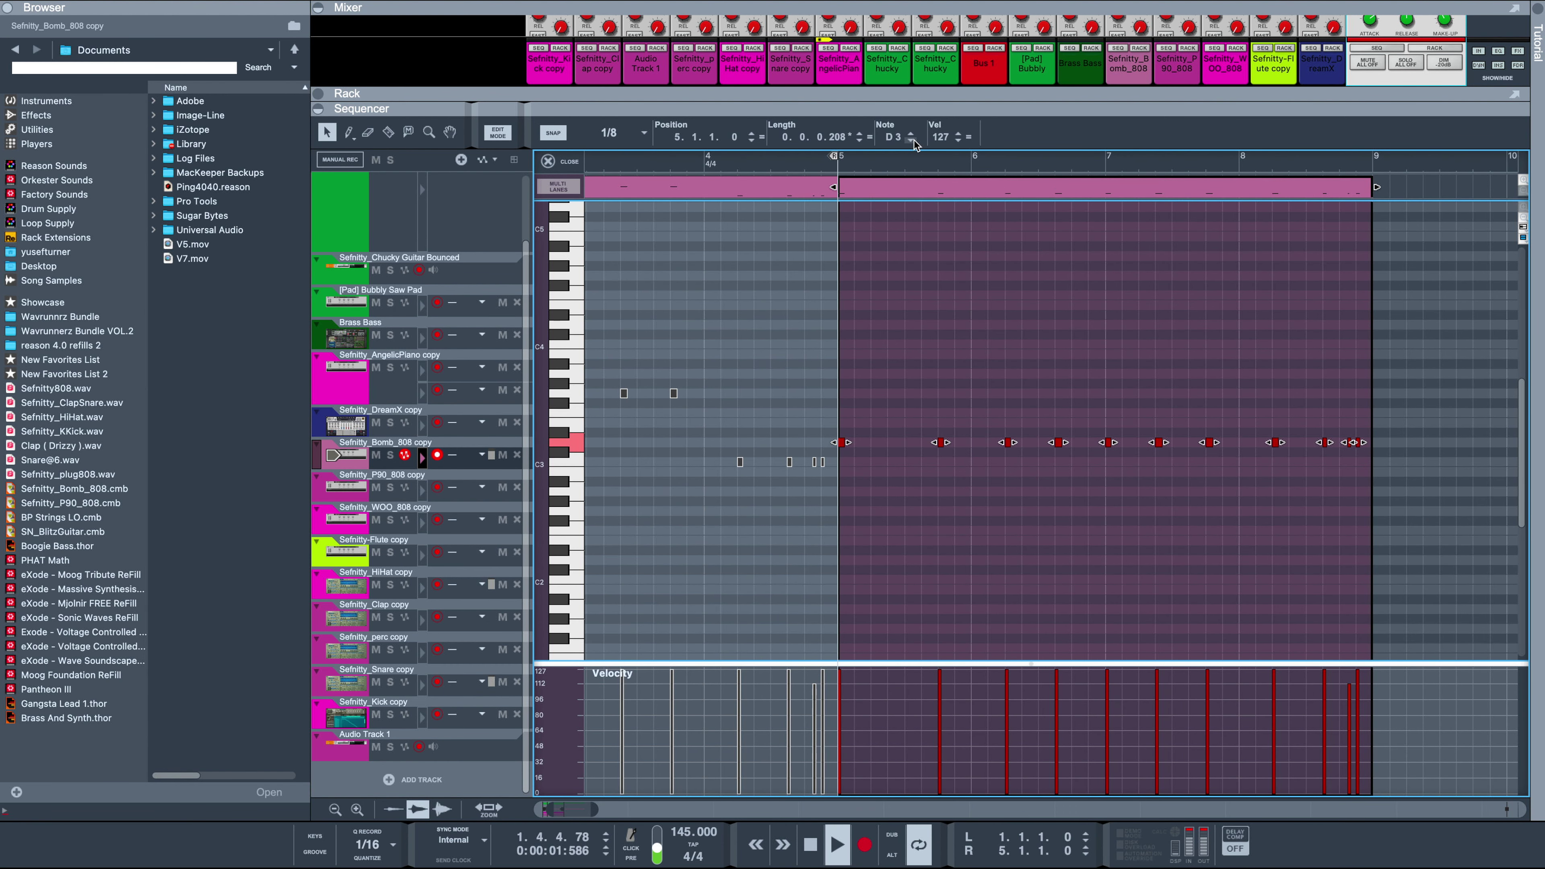
click(913, 141)
click(912, 140)
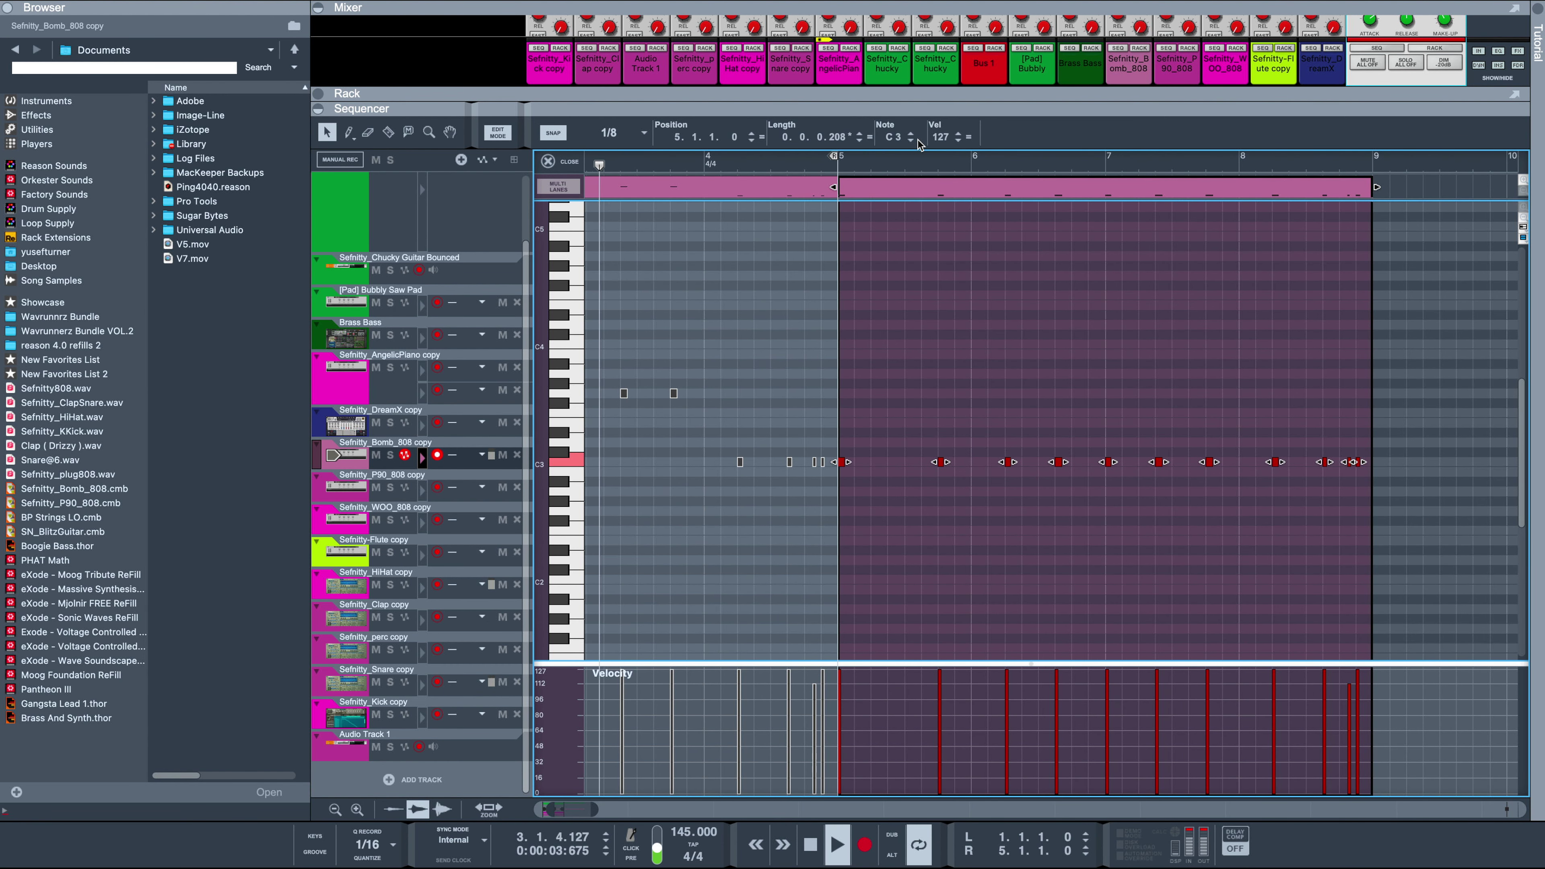
click(568, 161)
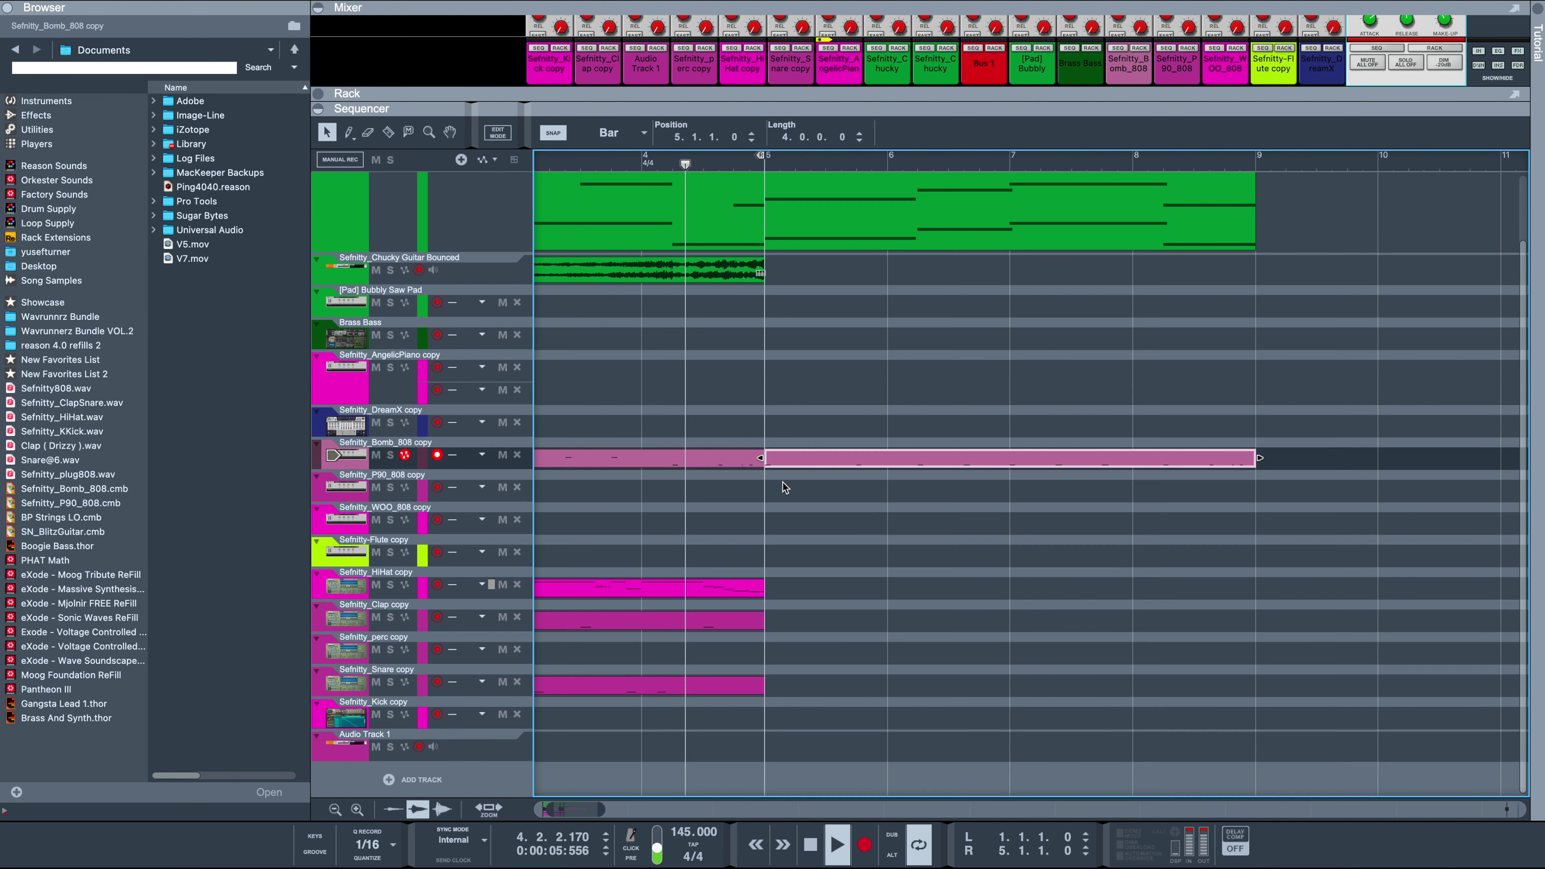
Move the copied C 3 clip to bar 1 of the Sefnitty_Kick copy track and select that track.
drag(1060, 458, 492, 700)
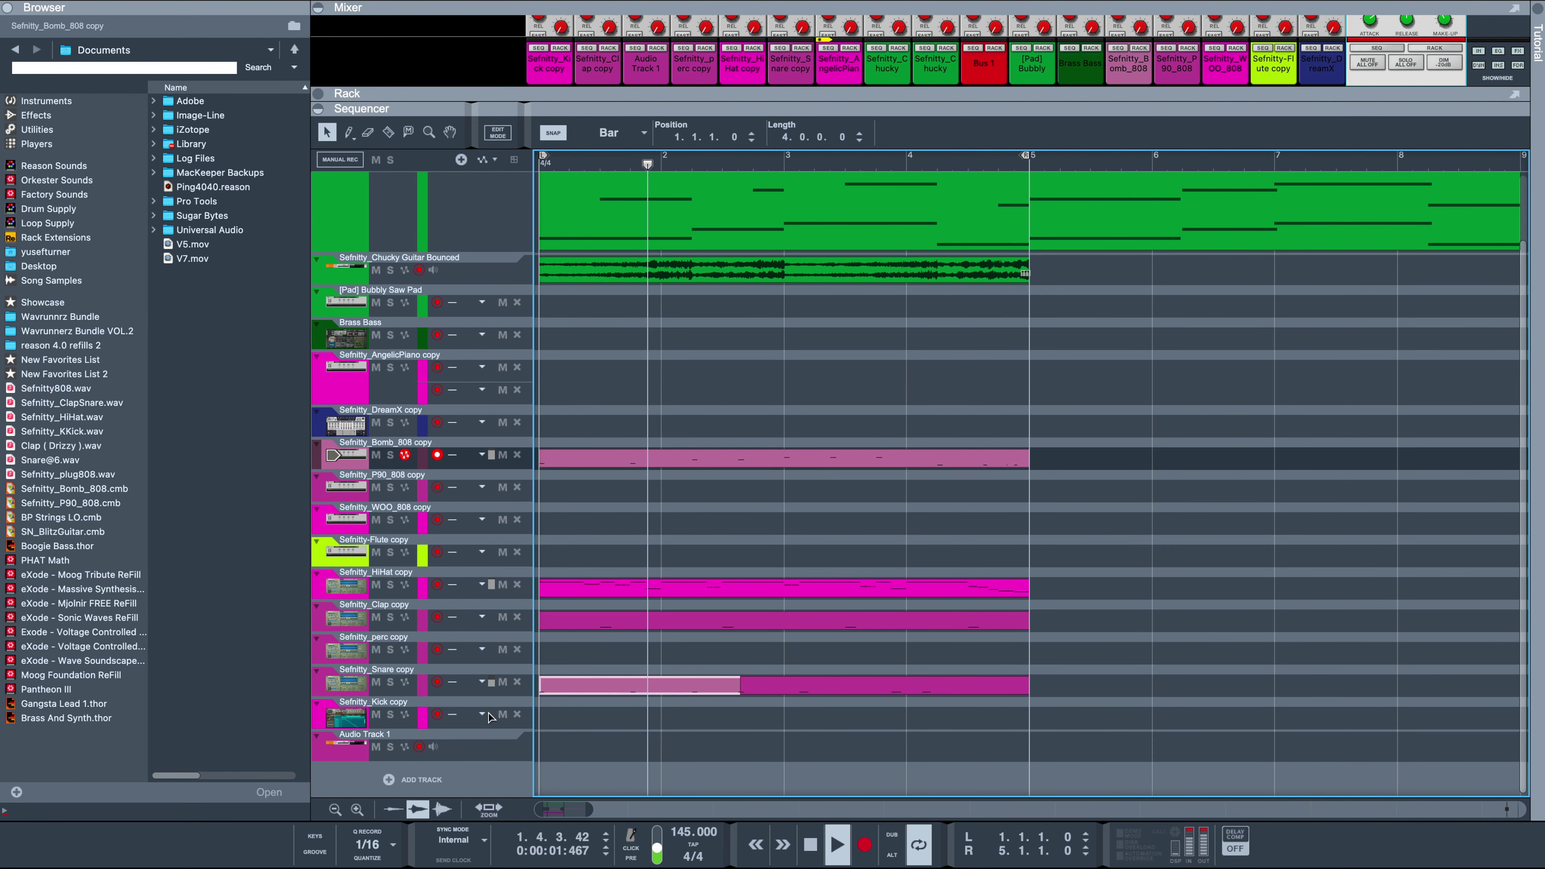
click(353, 717)
Balance the kick, guitar and 808 faders, with the first Sefnitty_Chucky channel at -9.69 dB and Sefnitty_Bomb_808 copy at -1.09 dB.
drag(544, 94, 548, 466)
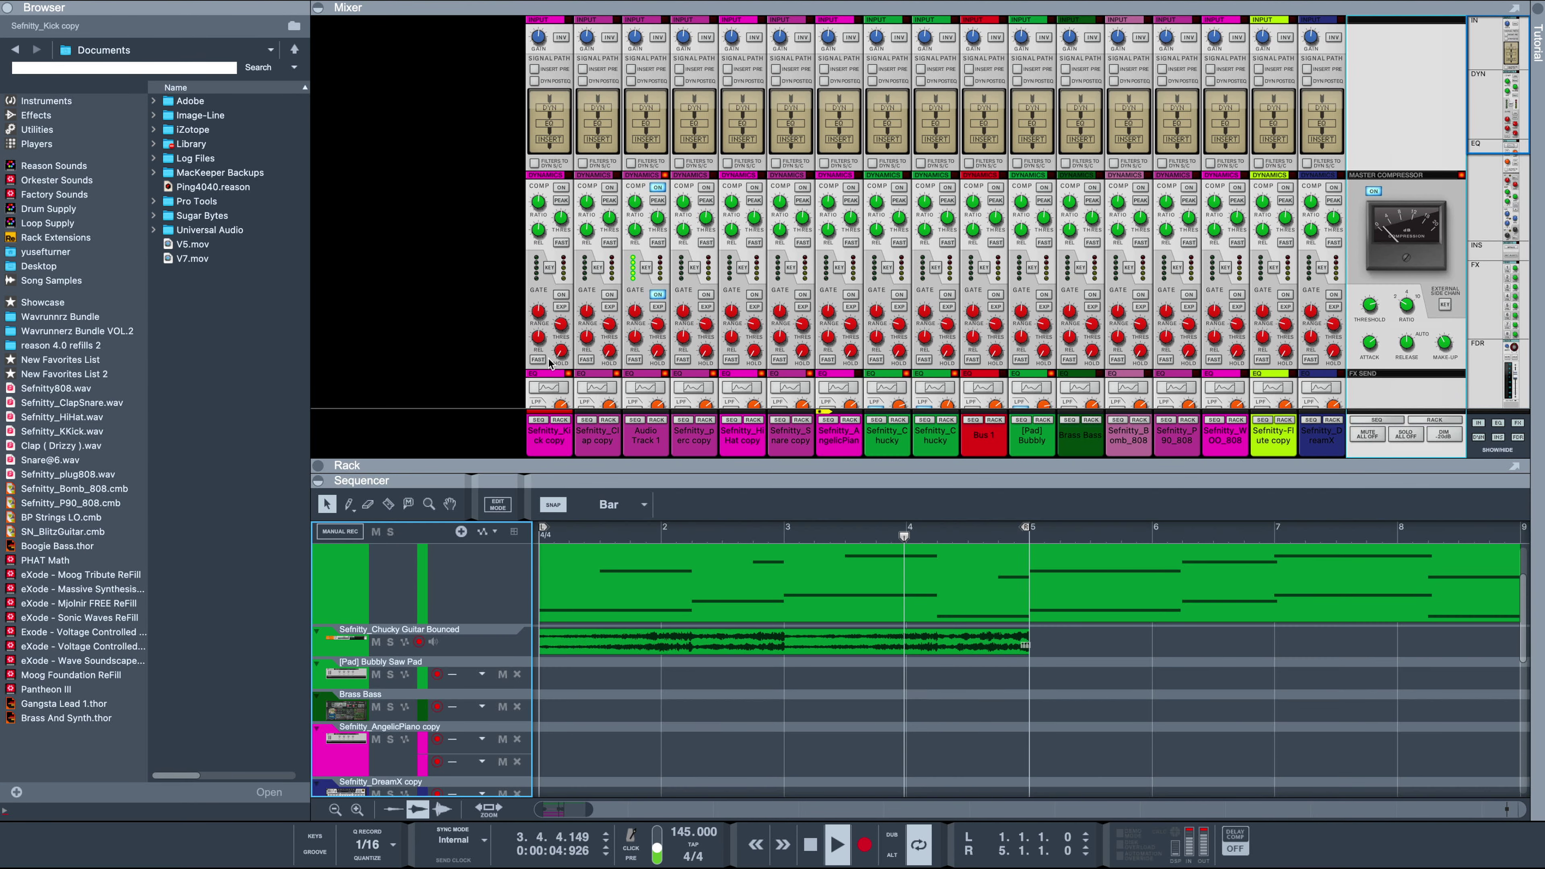
scroll(560, 329, down, 10)
click(563, 312)
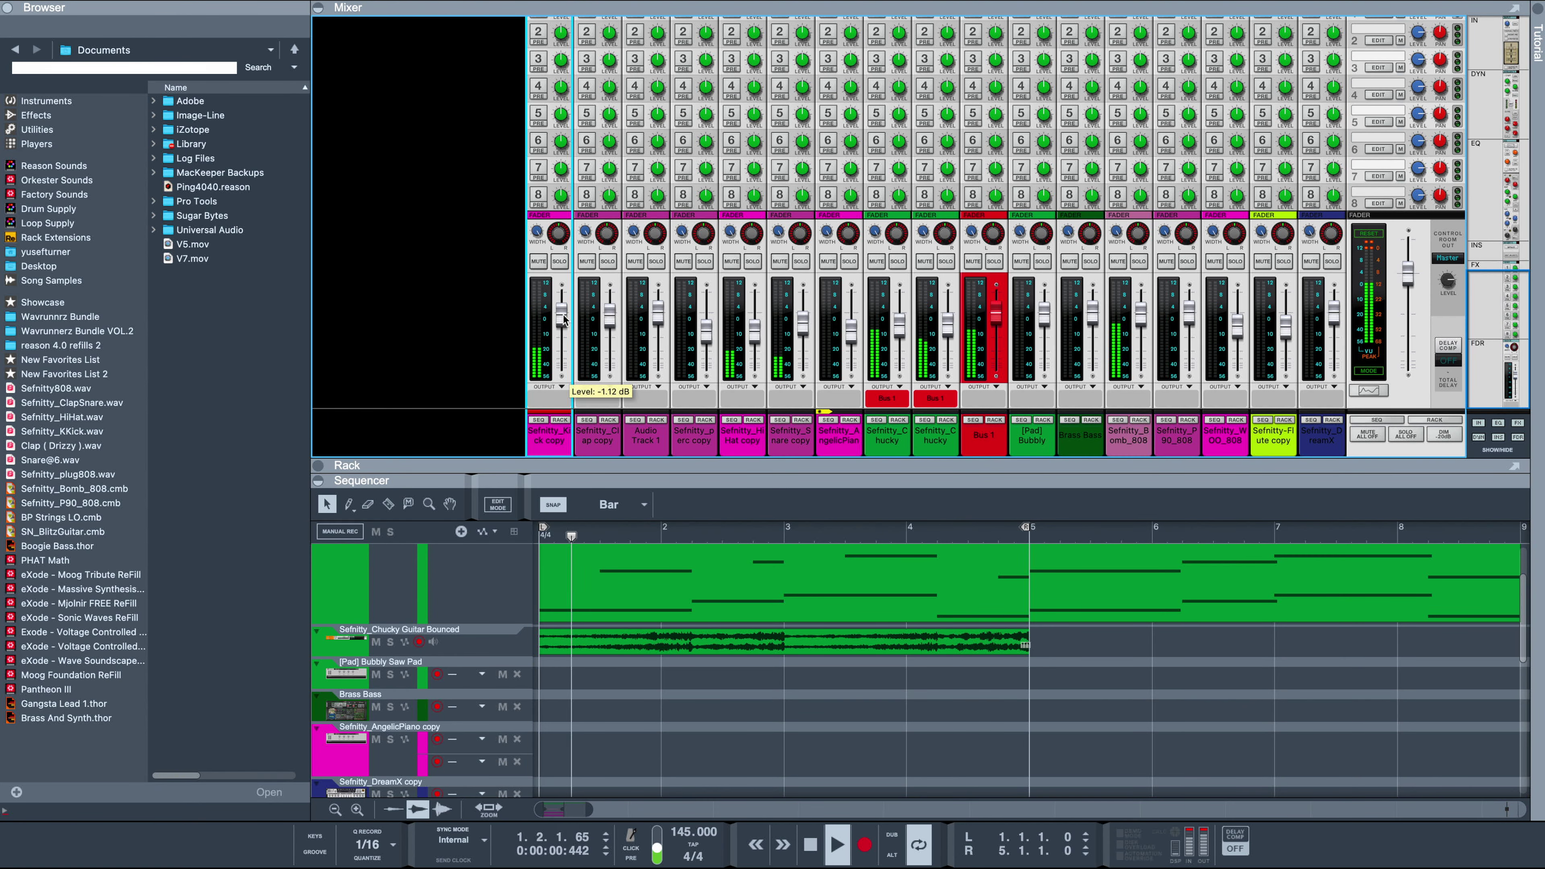
mouse_move(561, 321)
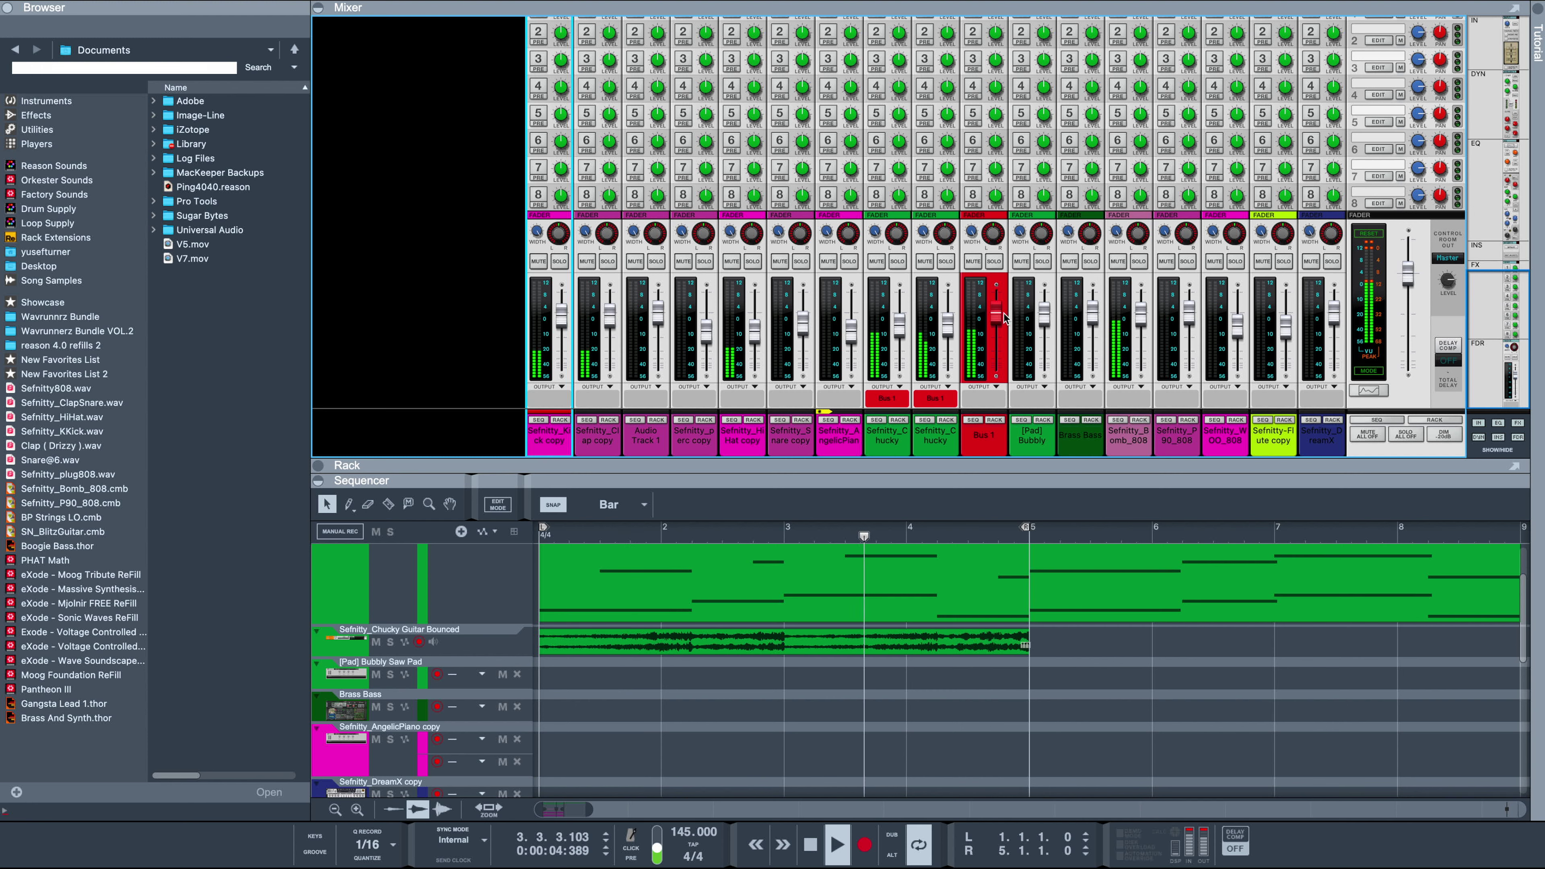
click(947, 329)
click(900, 323)
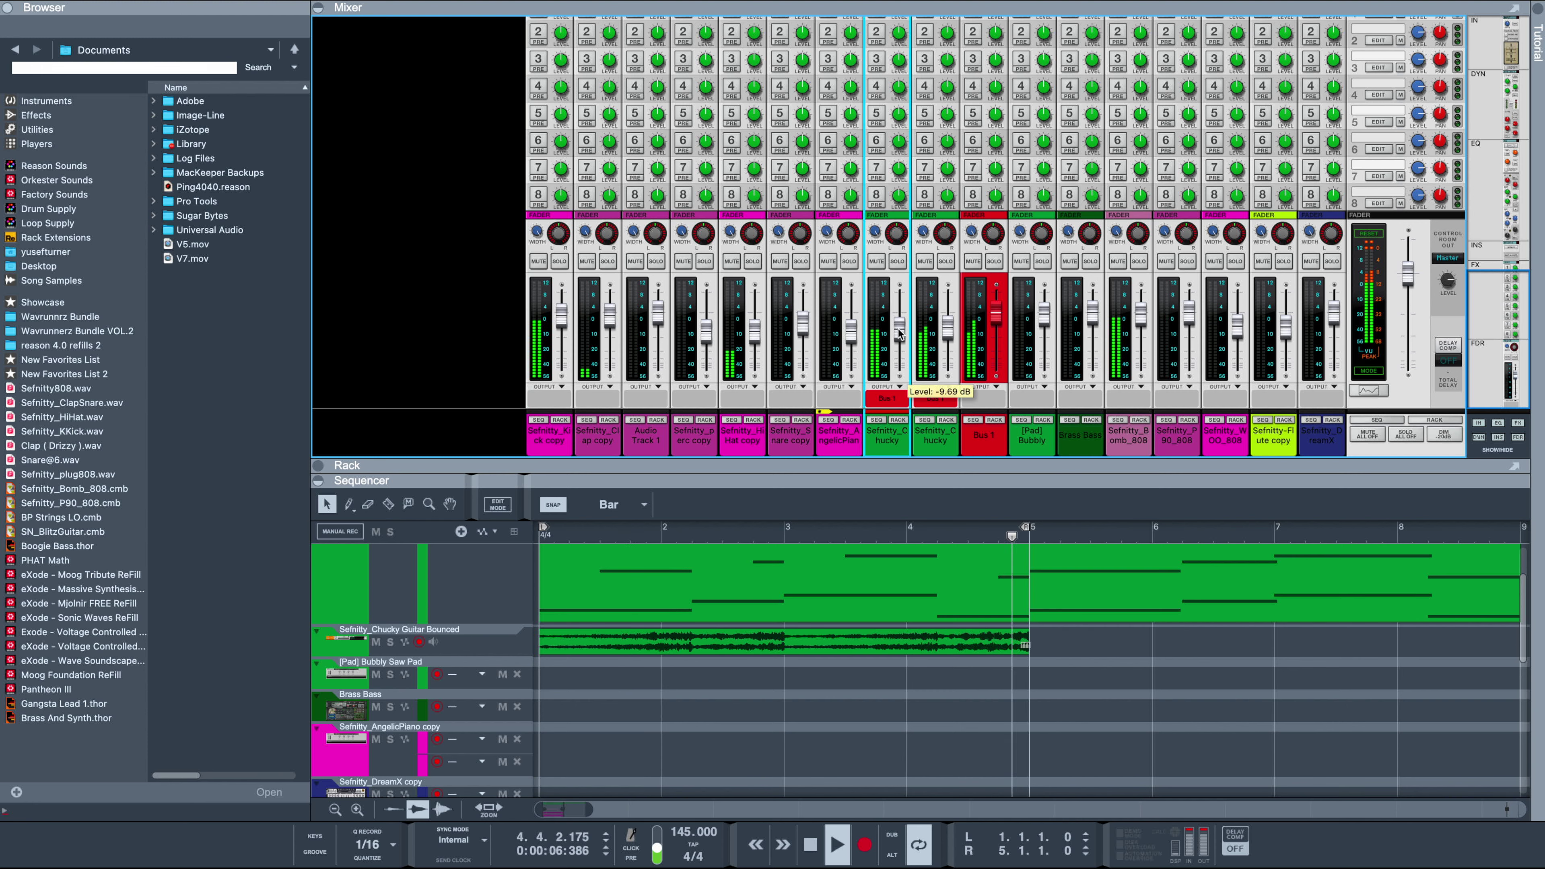
click(1142, 324)
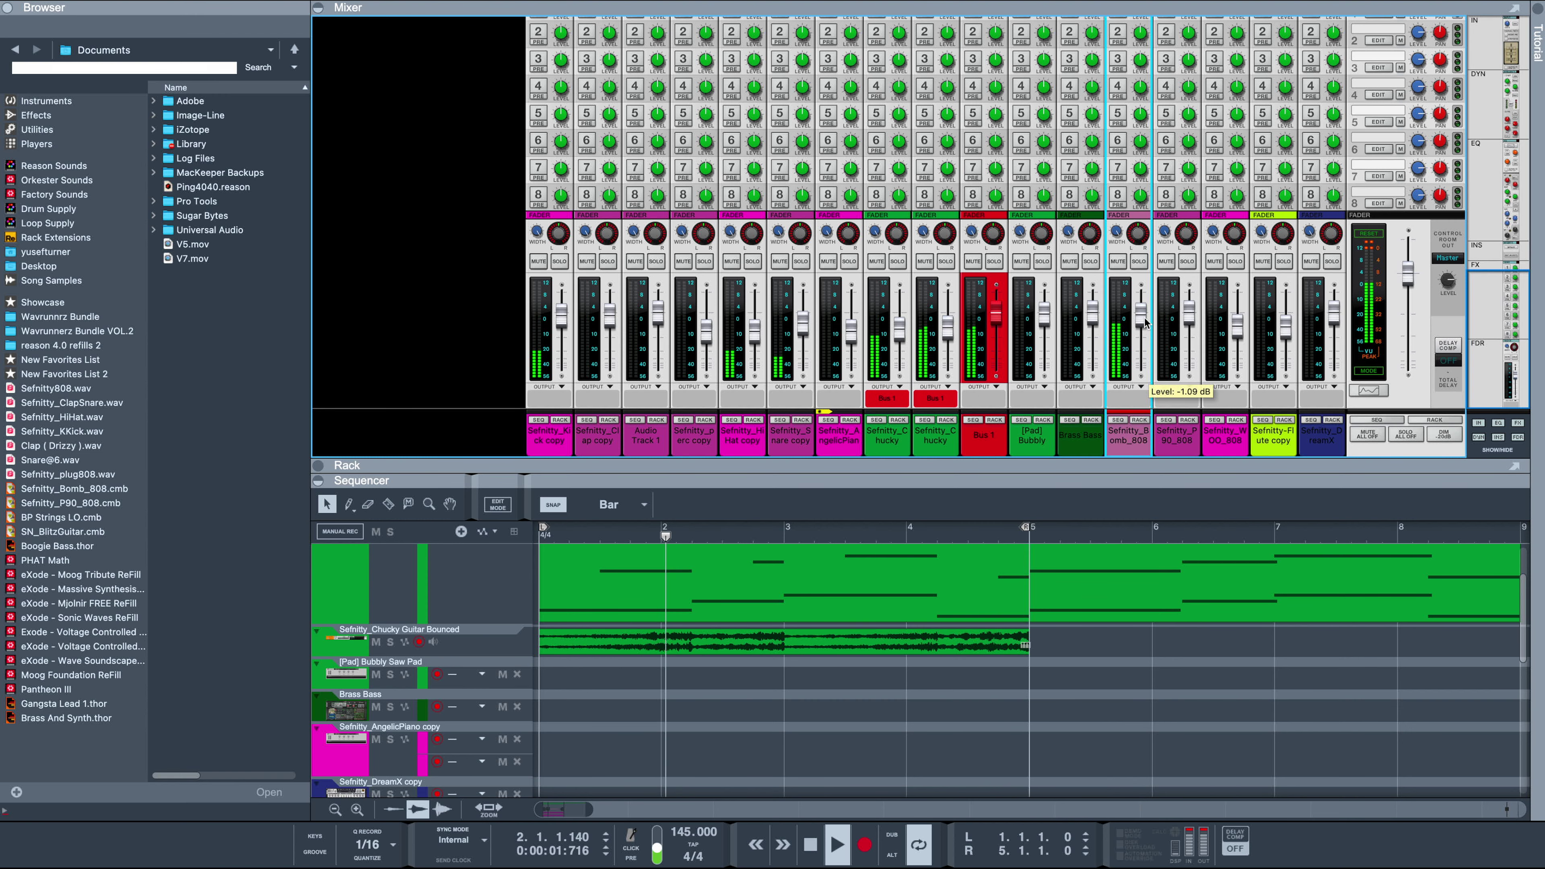
Inspect the Scream 4 distortion in the Sefnitty_Bomb_808 copy rack devices and slightly lower that channel's fader.
click(1140, 420)
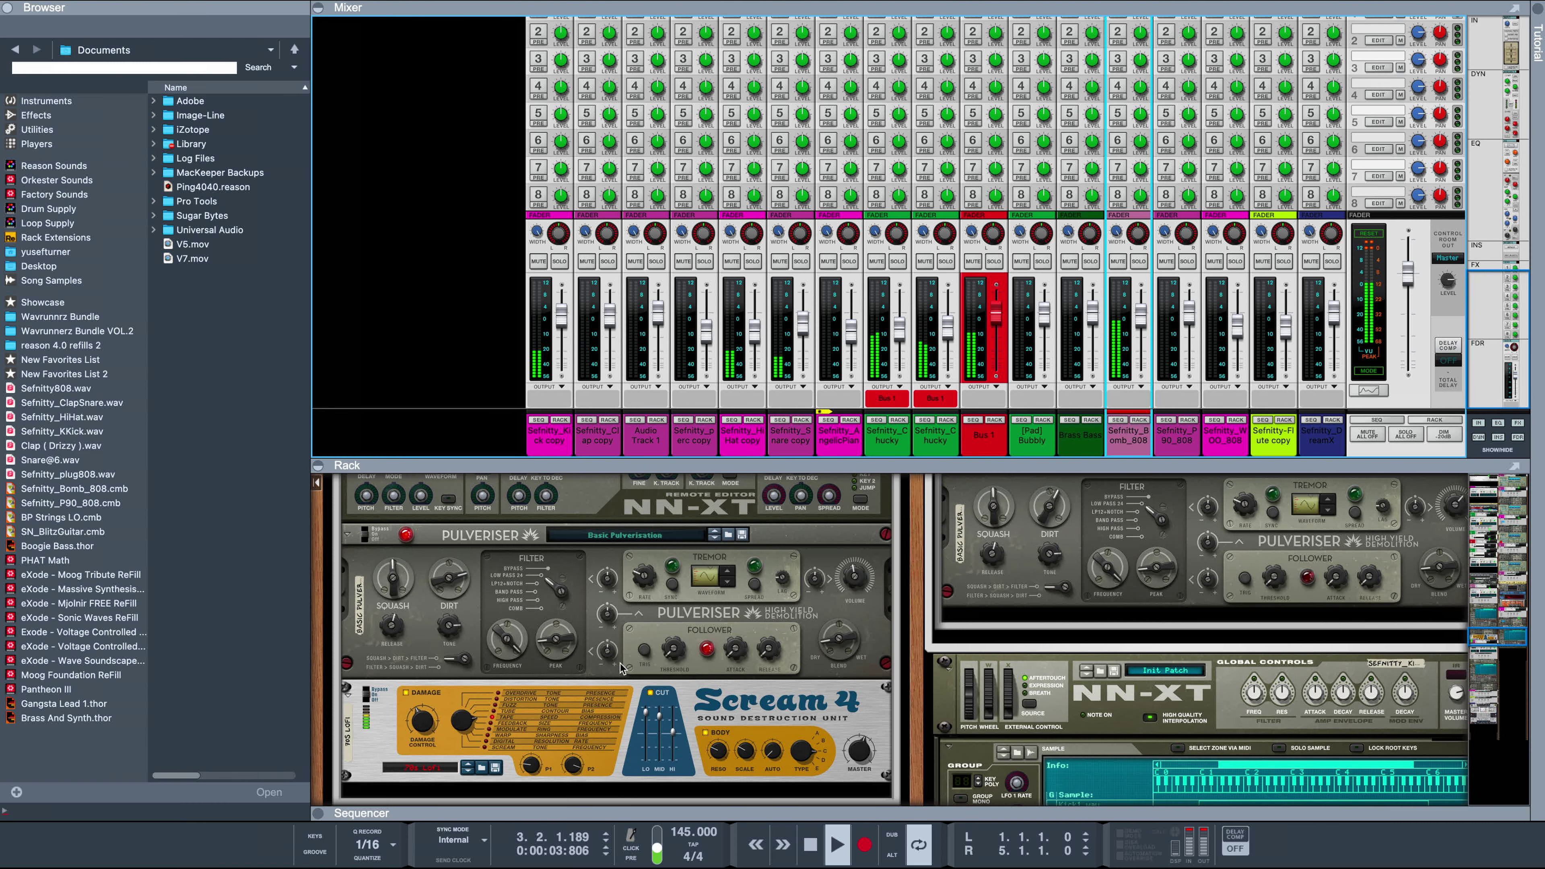
click(572, 786)
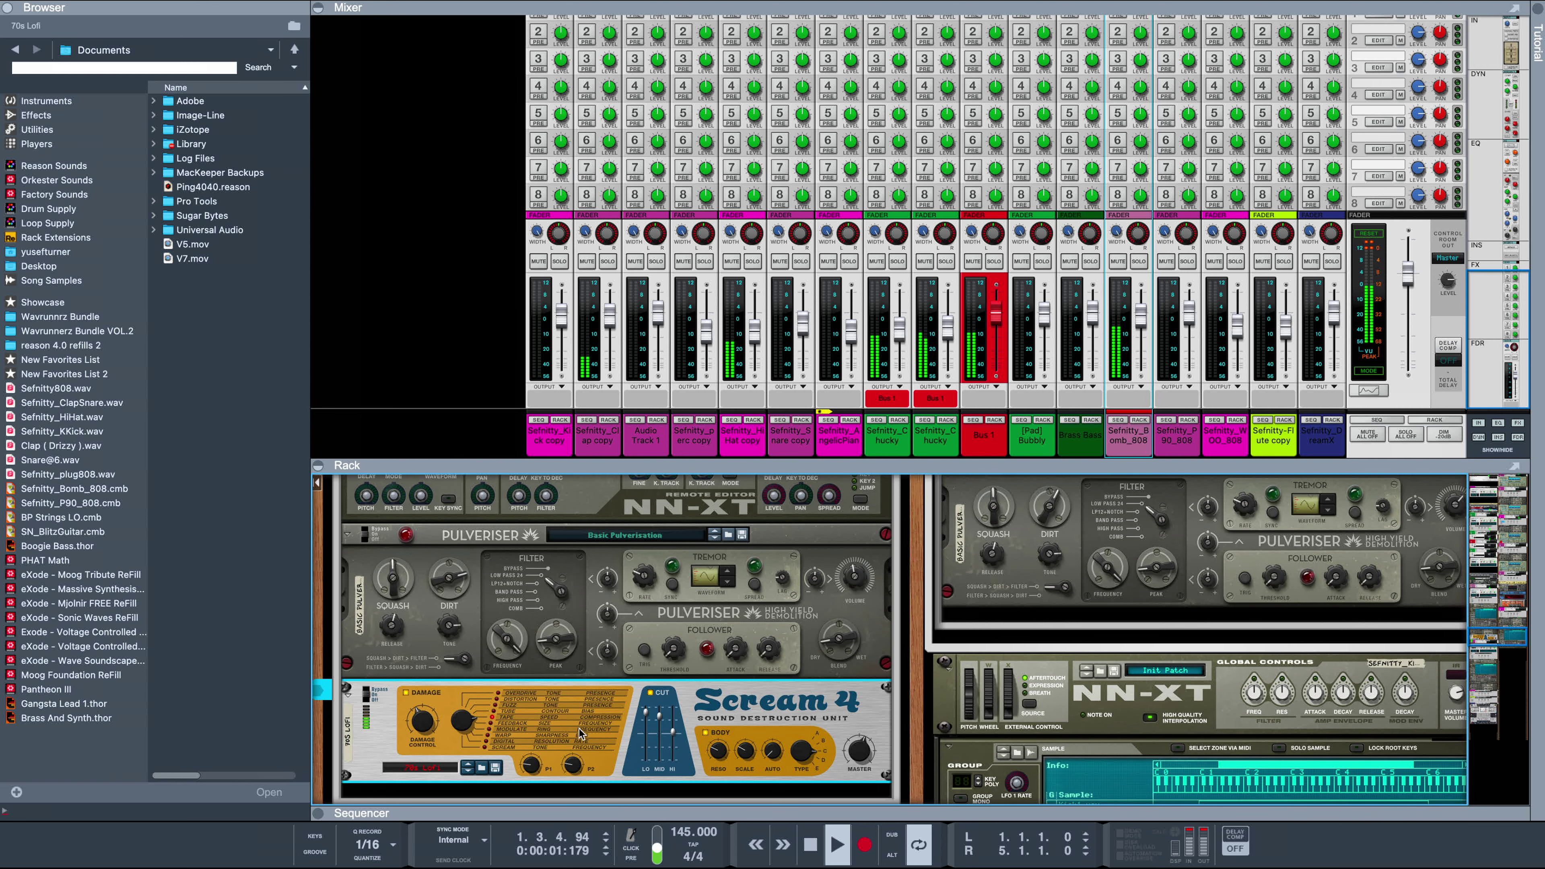
scroll(580, 732, down, 3)
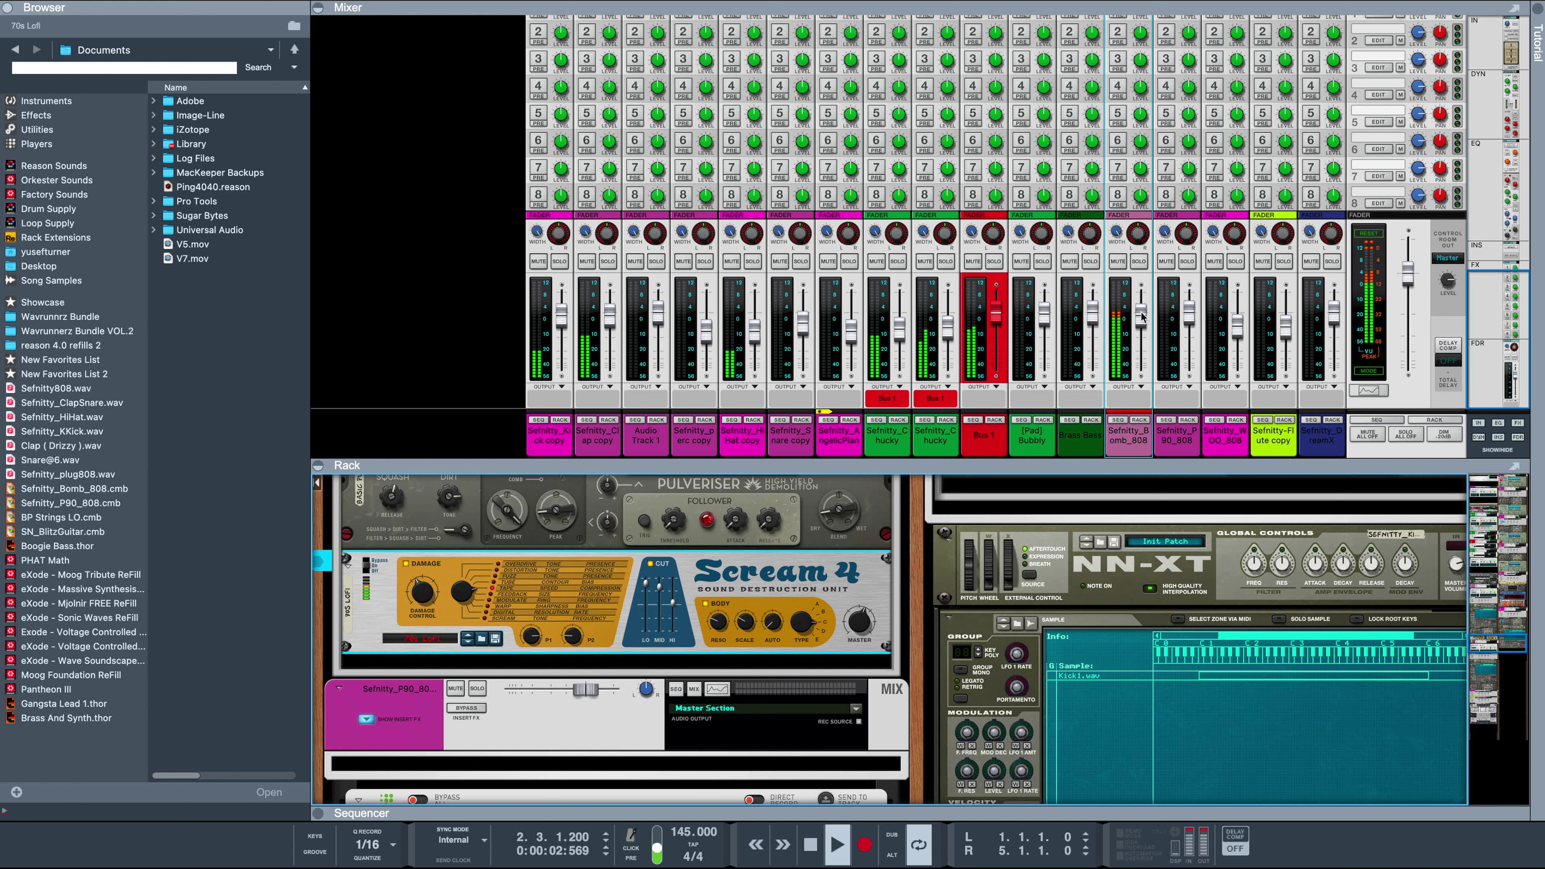
drag(1141, 316, 1143, 319)
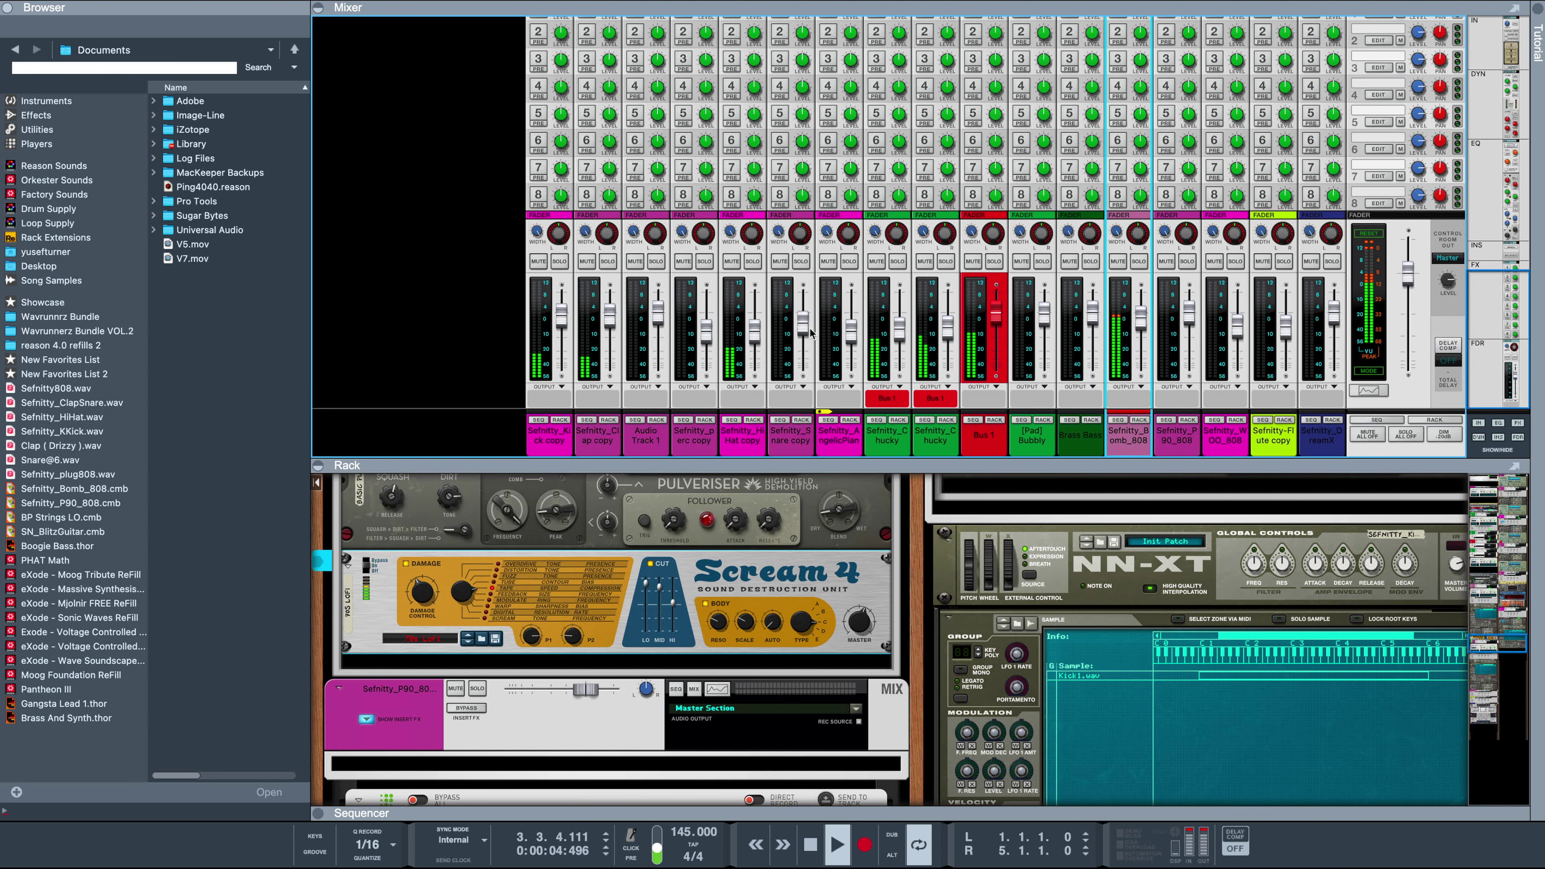
Check the master compressor, then set the Sefnitty_Bomb_808 copy fader to -5.96 dB and the Sefnitty_Kick copy fader to -2.65 dB.
scroll(1421, 167, up, 10)
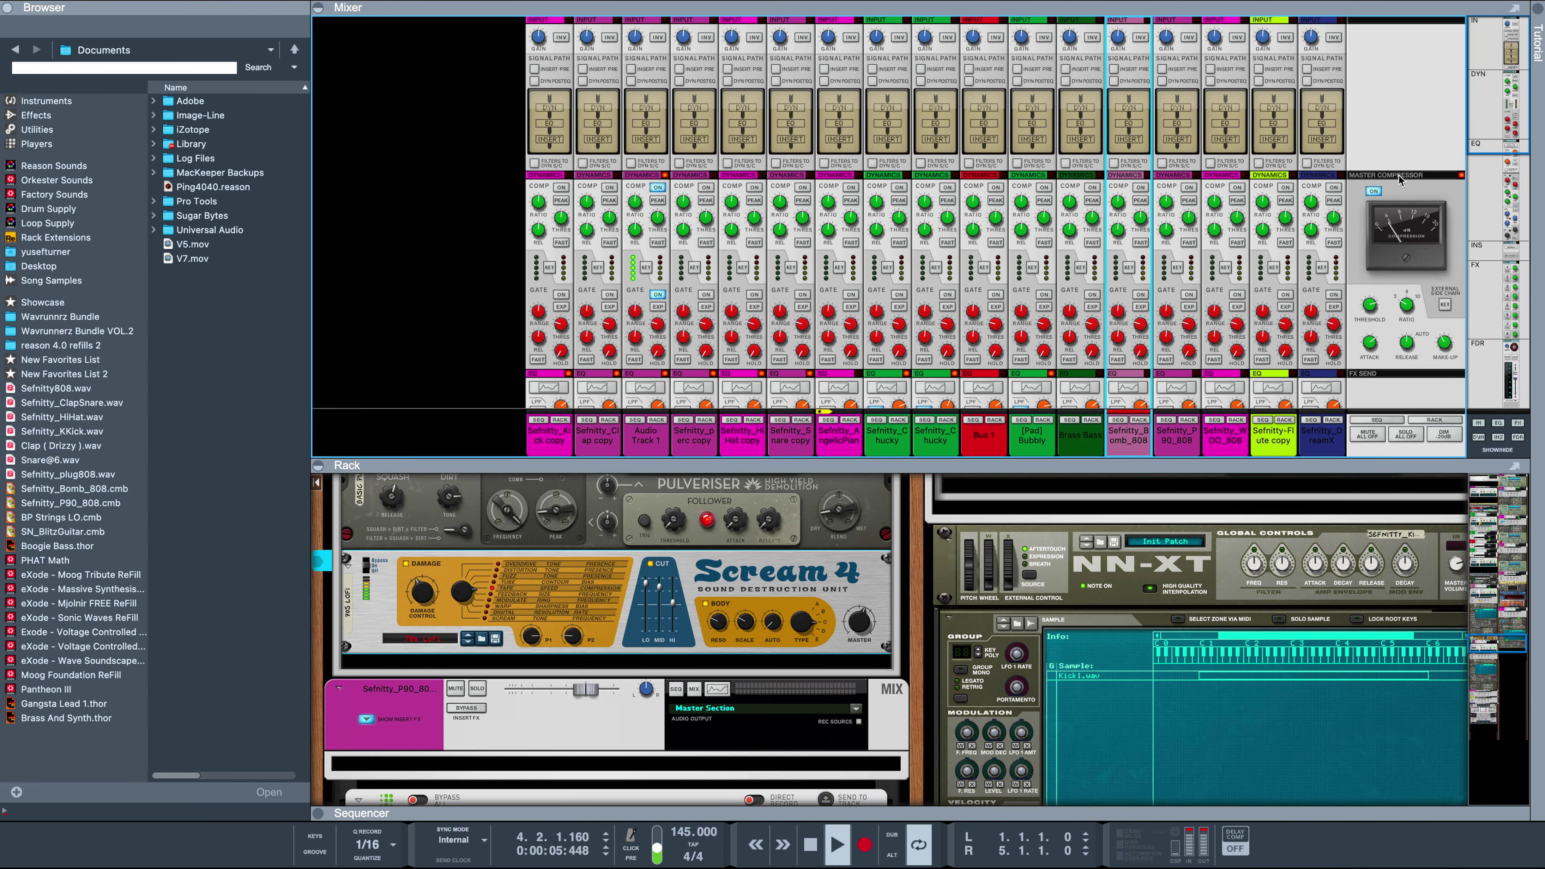
click(1375, 300)
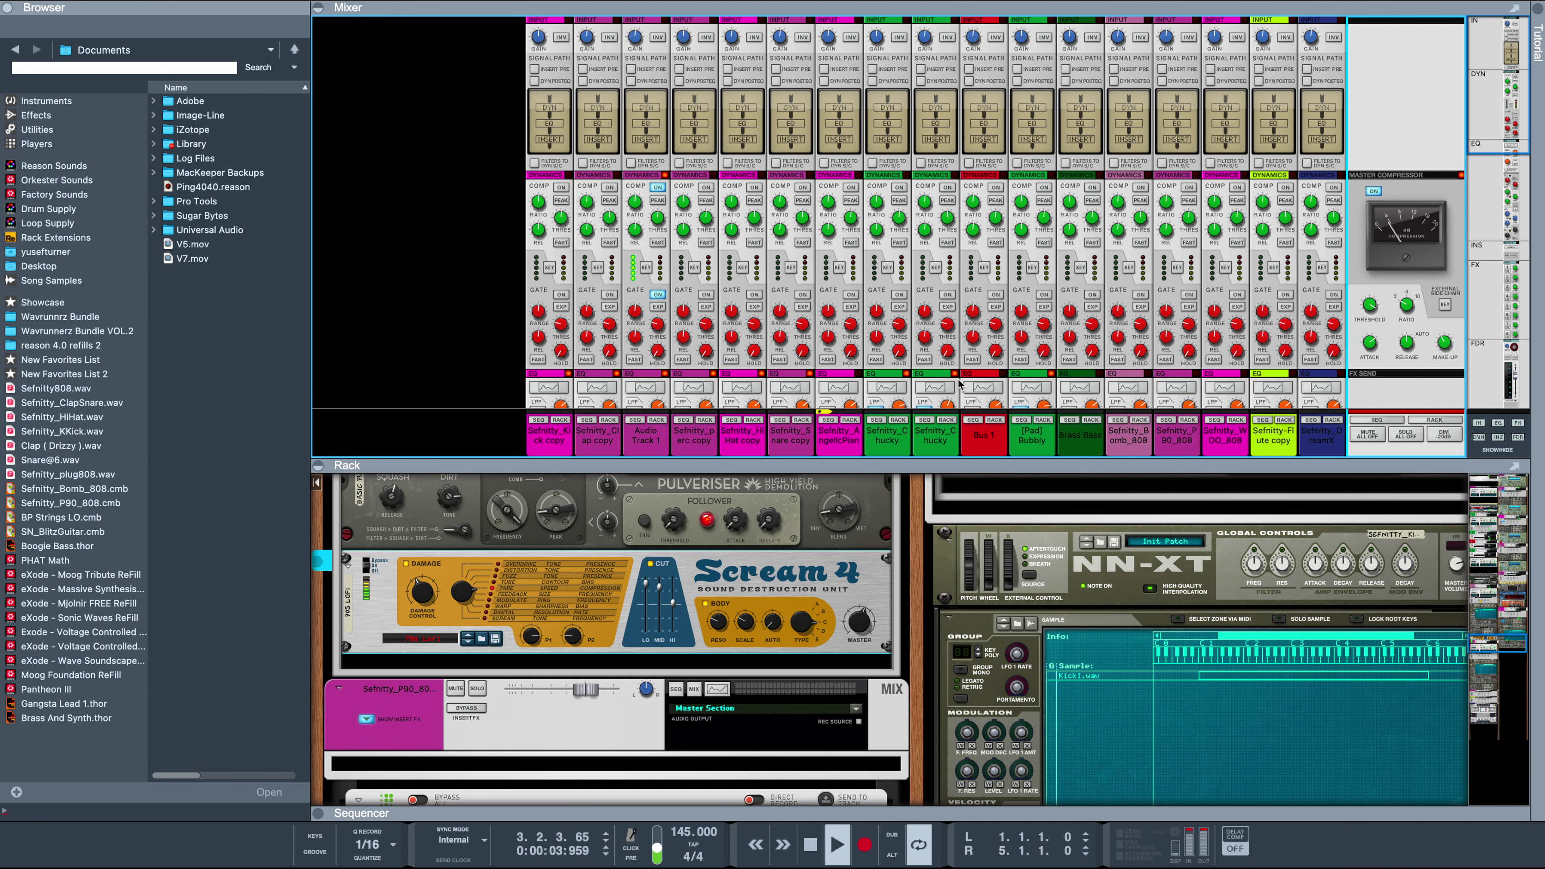
scroll(735, 297, down, 10)
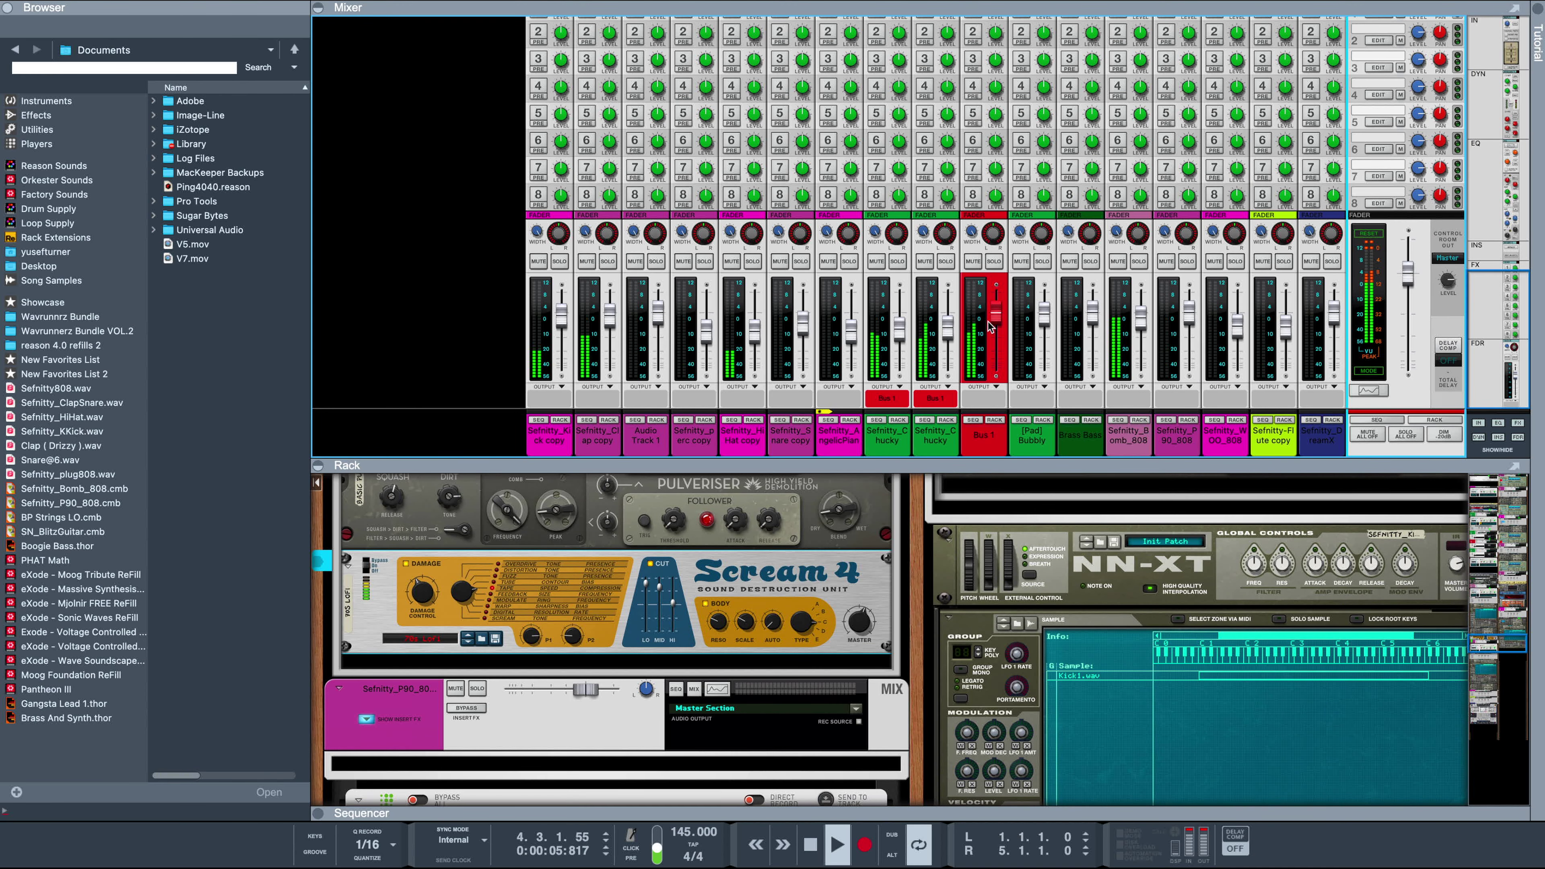
click(953, 331)
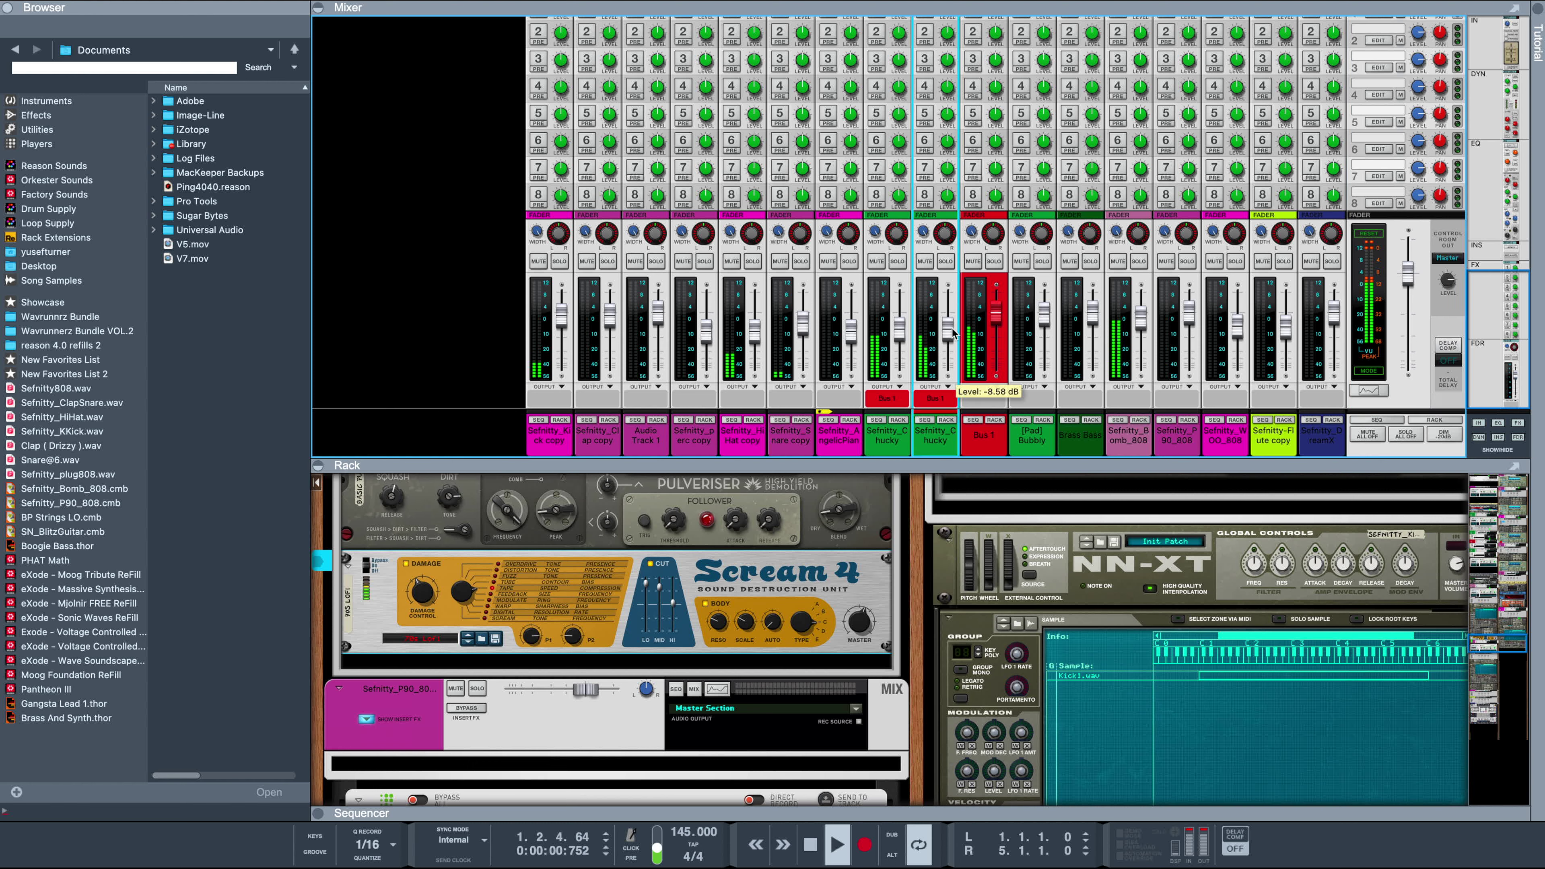
click(896, 335)
drag(1141, 327, 1146, 331)
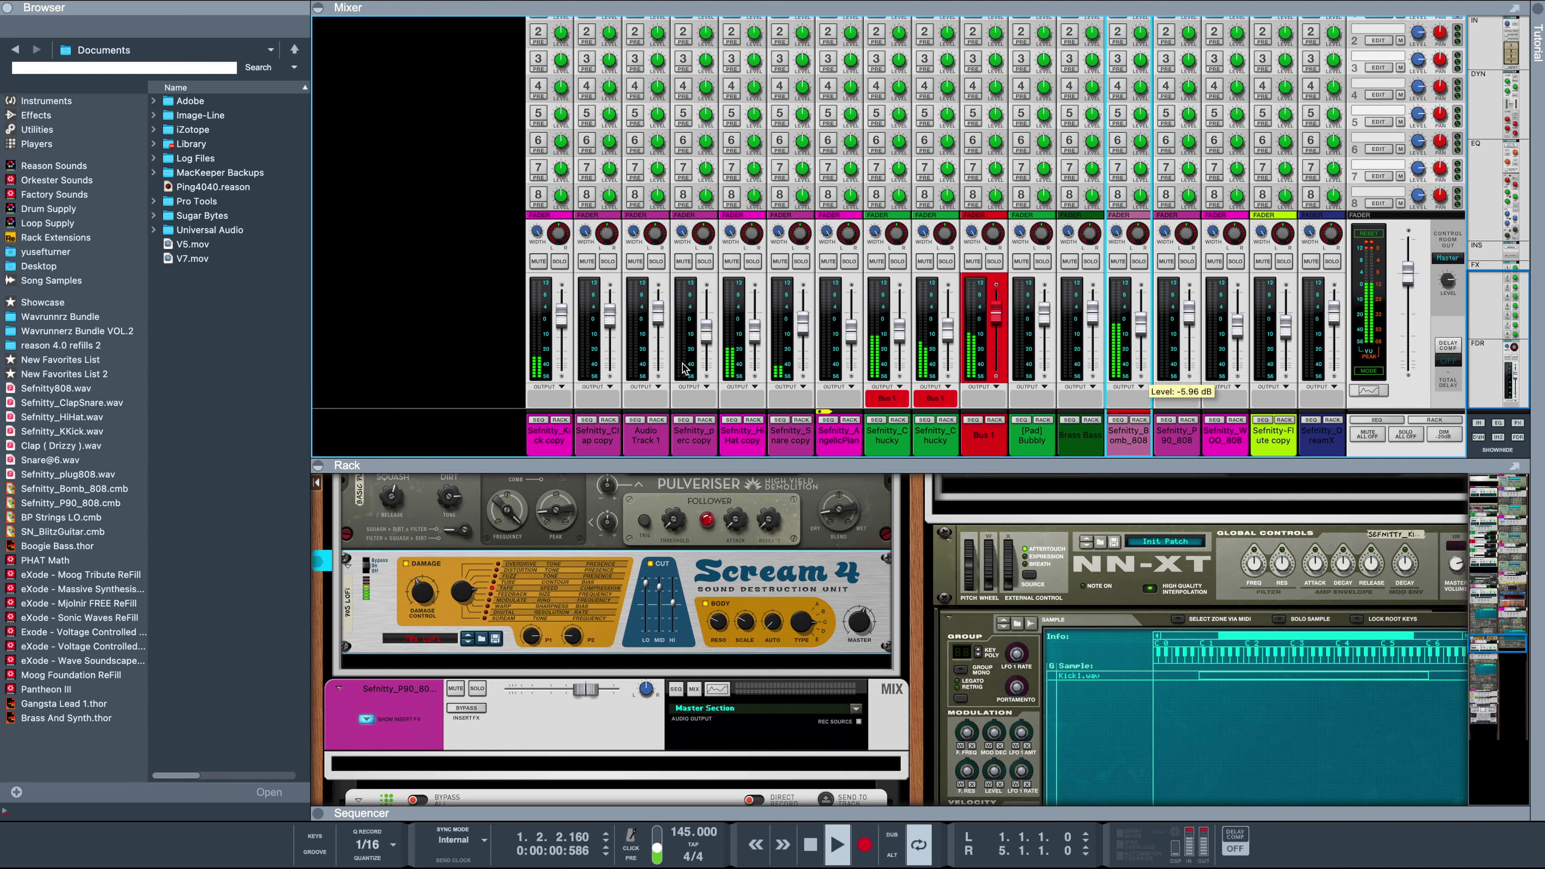
drag(561, 325, 562, 328)
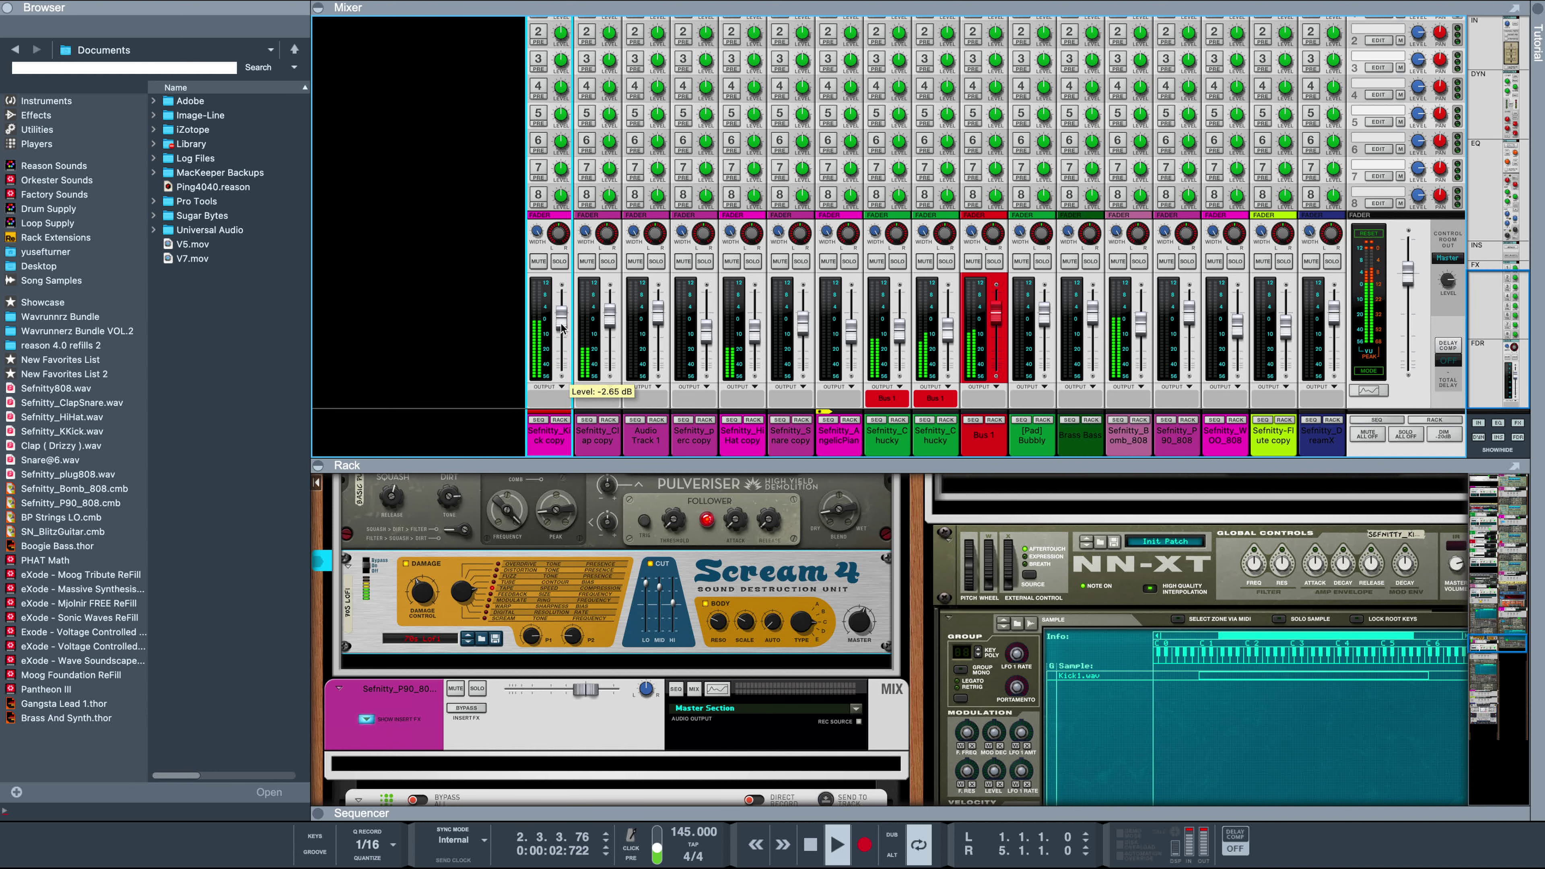
Bring the rack and sequencer into view and select the [Pad] Bubbly Saw Pad track for playing.
double_click(689, 463)
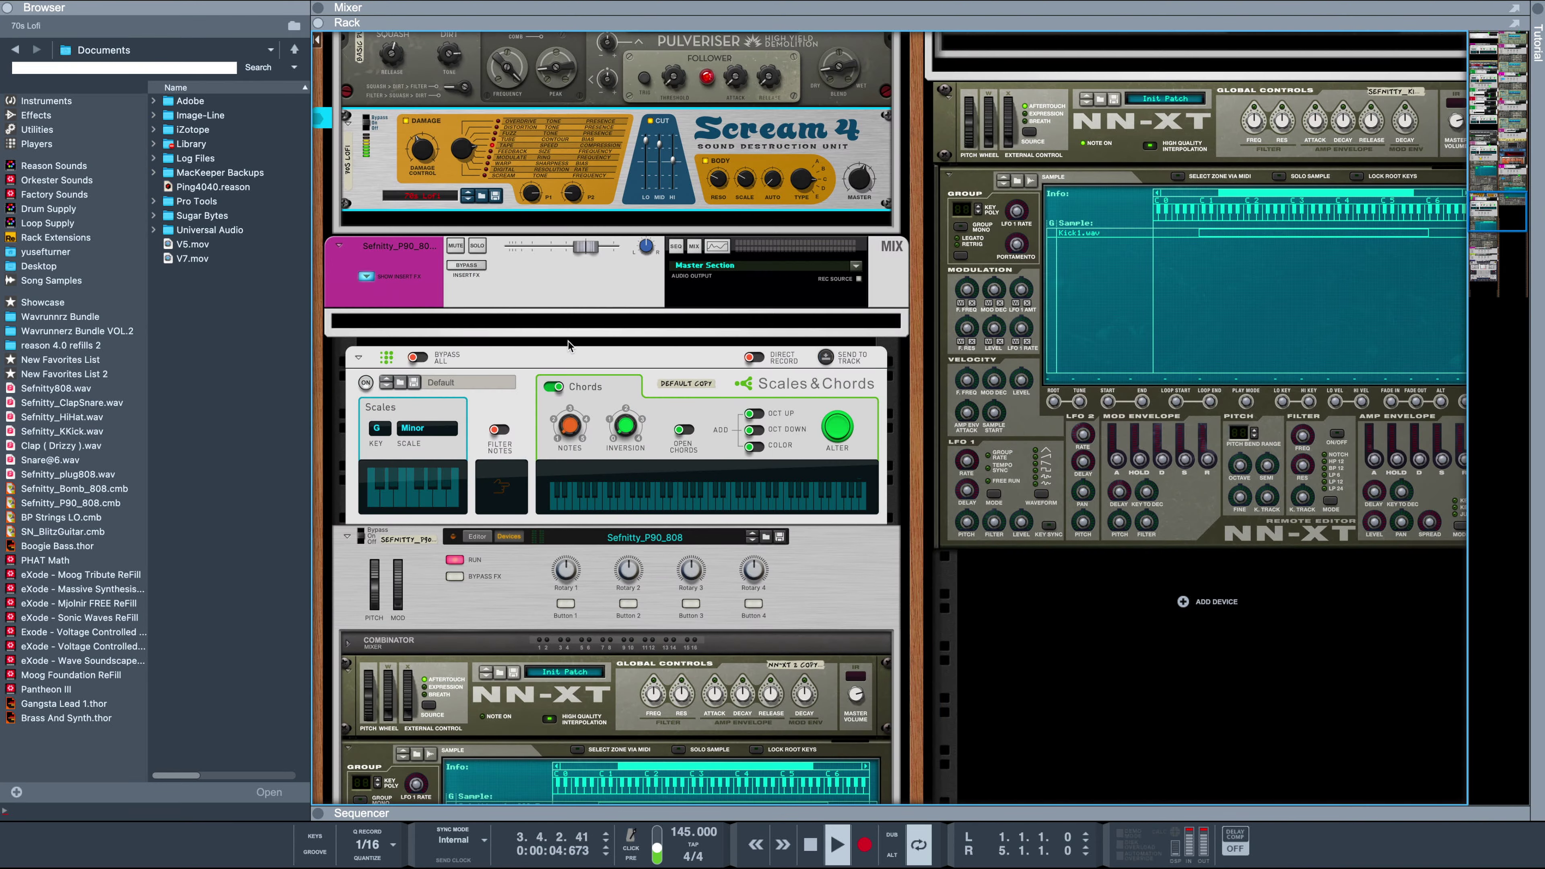
scroll(569, 345, up, 20)
scroll(567, 342, up, 5)
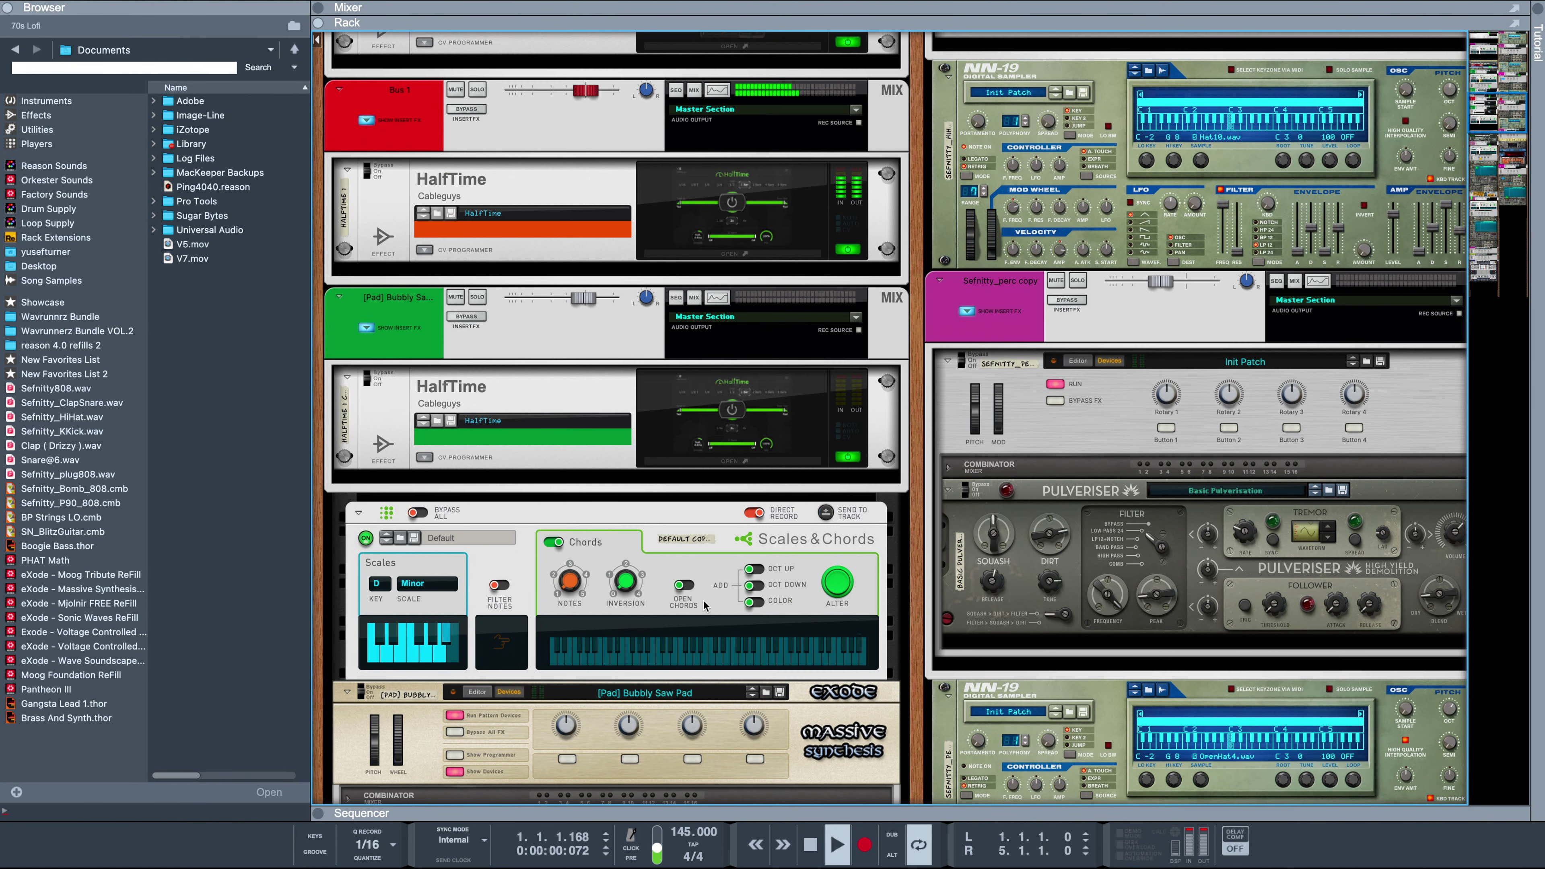
scroll(662, 682, down, 10)
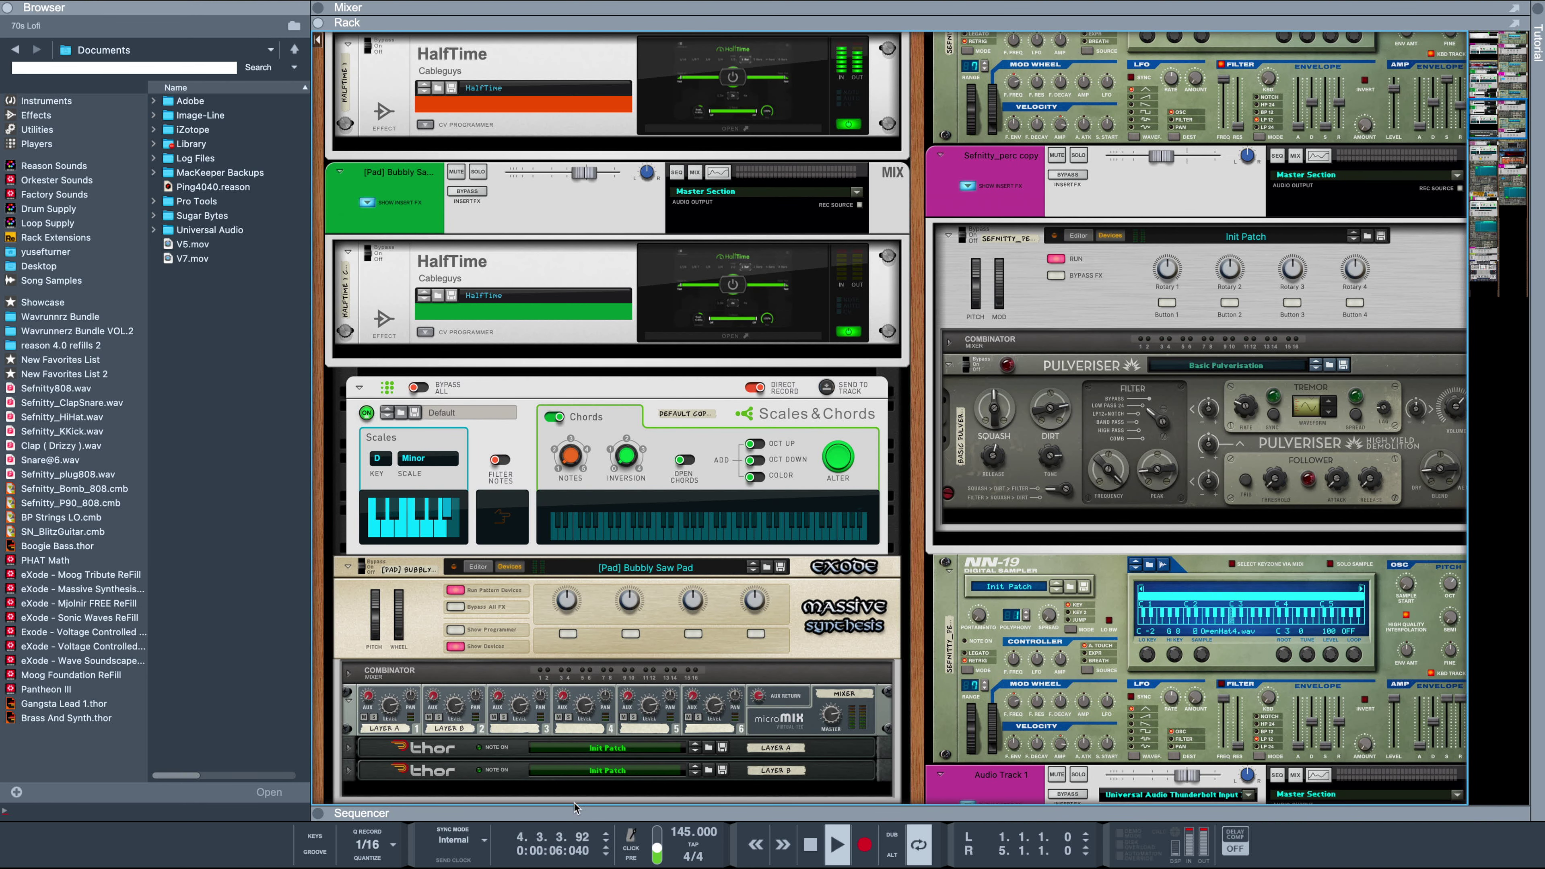
drag(578, 809, 573, 220)
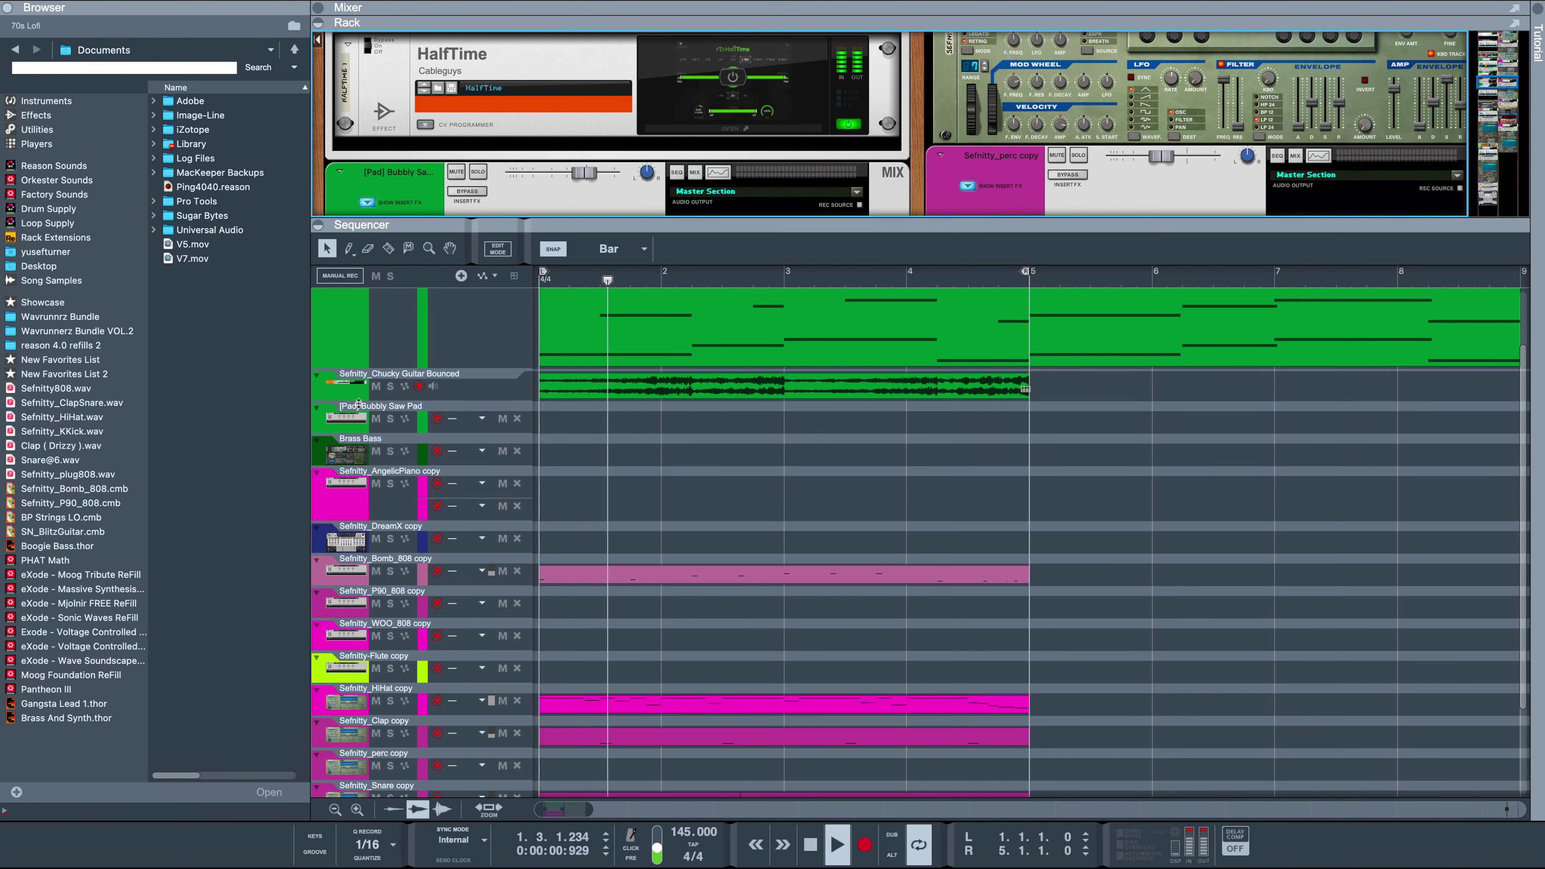
click(346, 423)
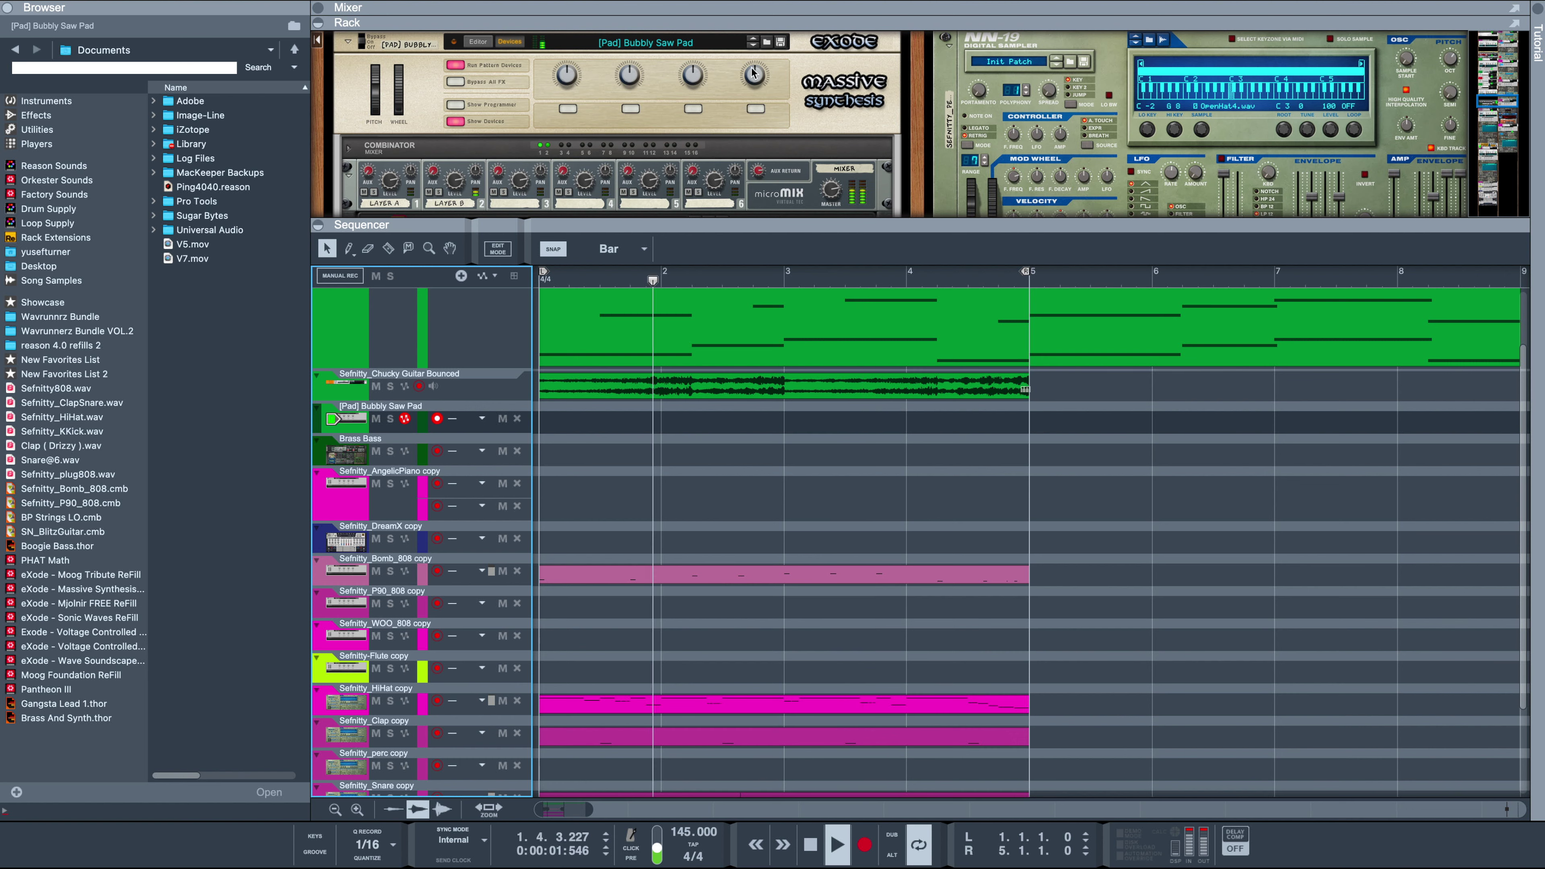
Search the eXode - Massive Synthesis patches for FAKE and replace the Bubbly Saw Pad patch with Guitar Fake May.cmb.
click(767, 41)
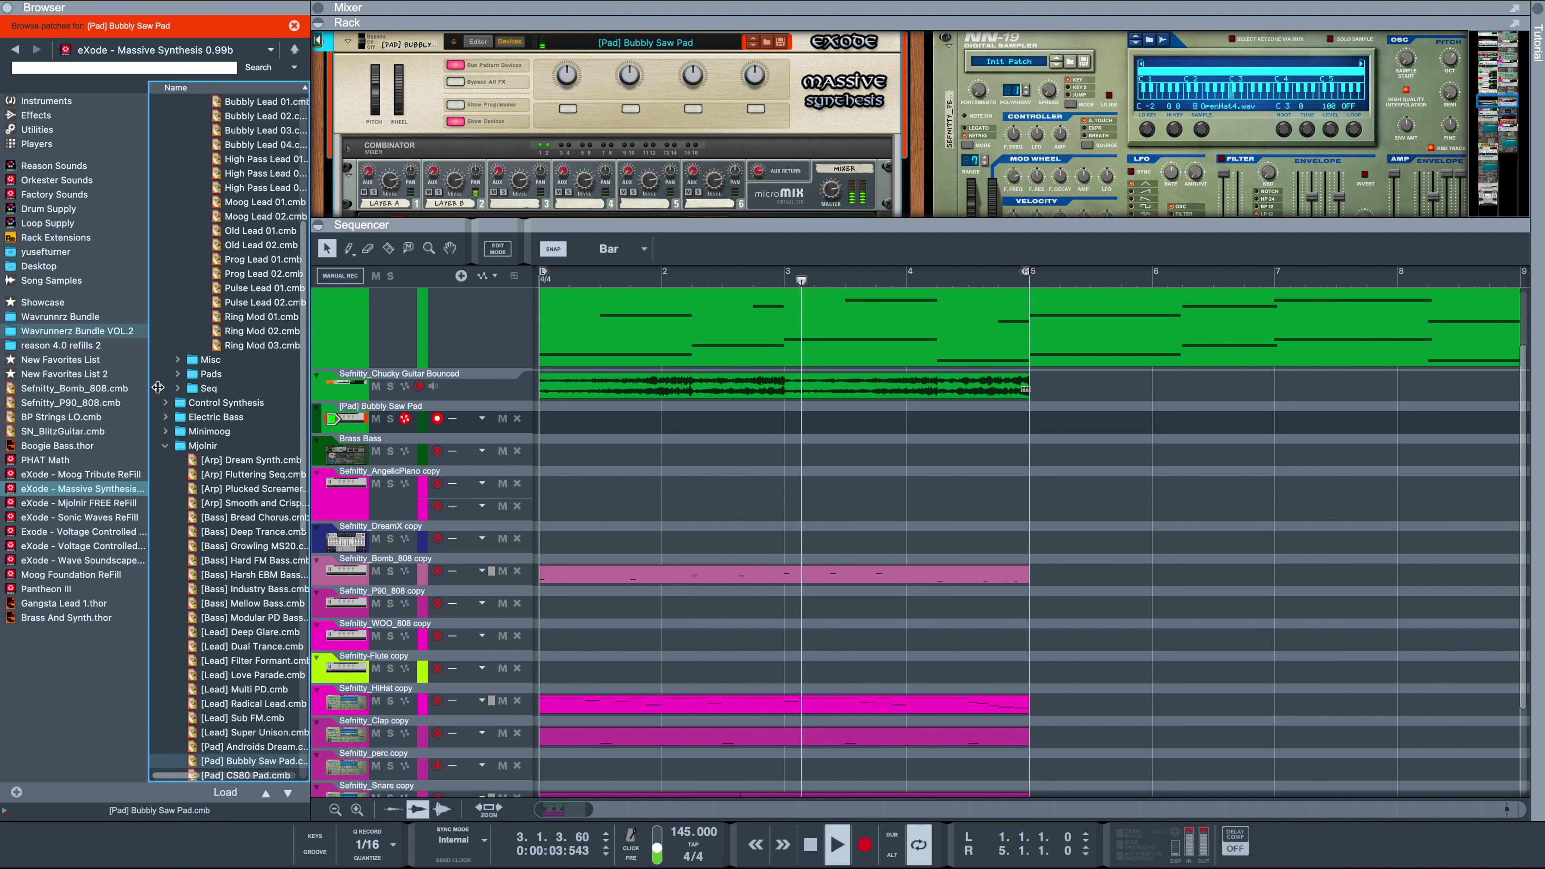
scroll(255, 270, up, 6)
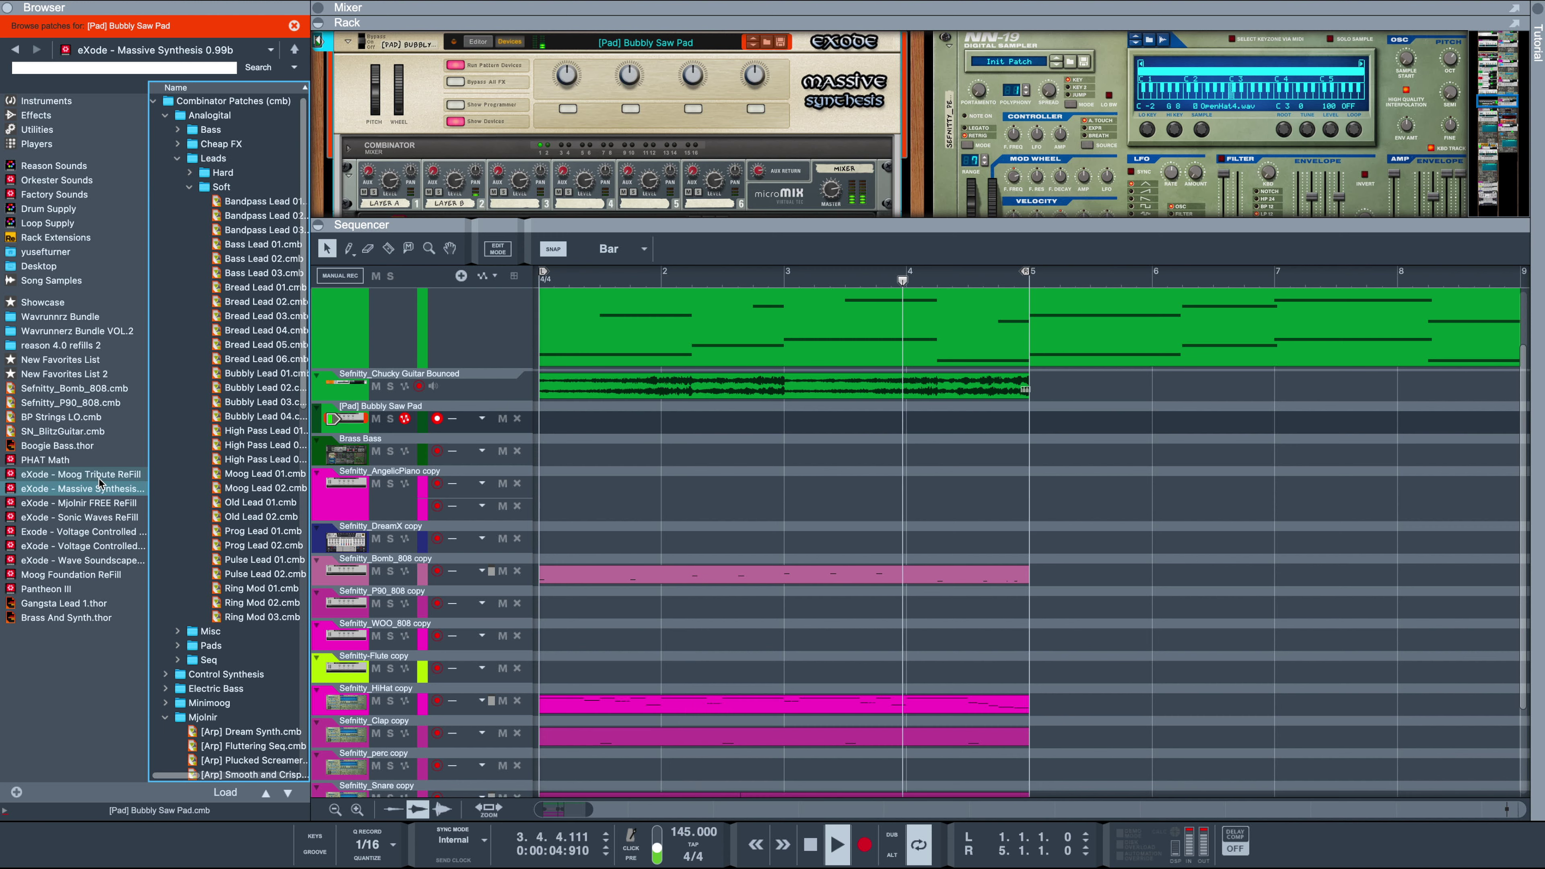
click(185, 442)
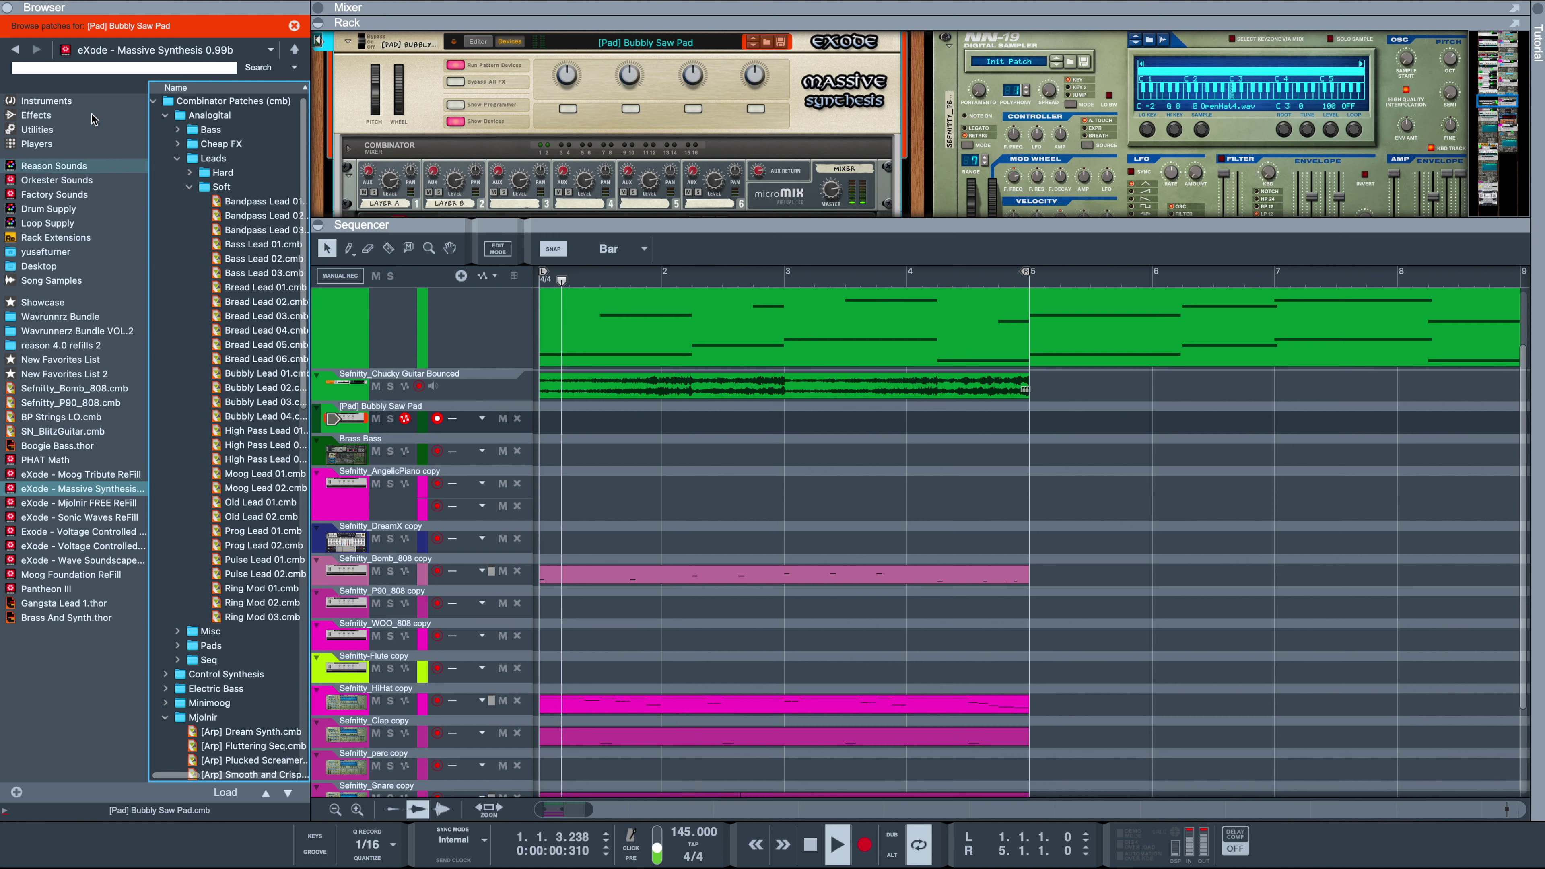
click(87, 66)
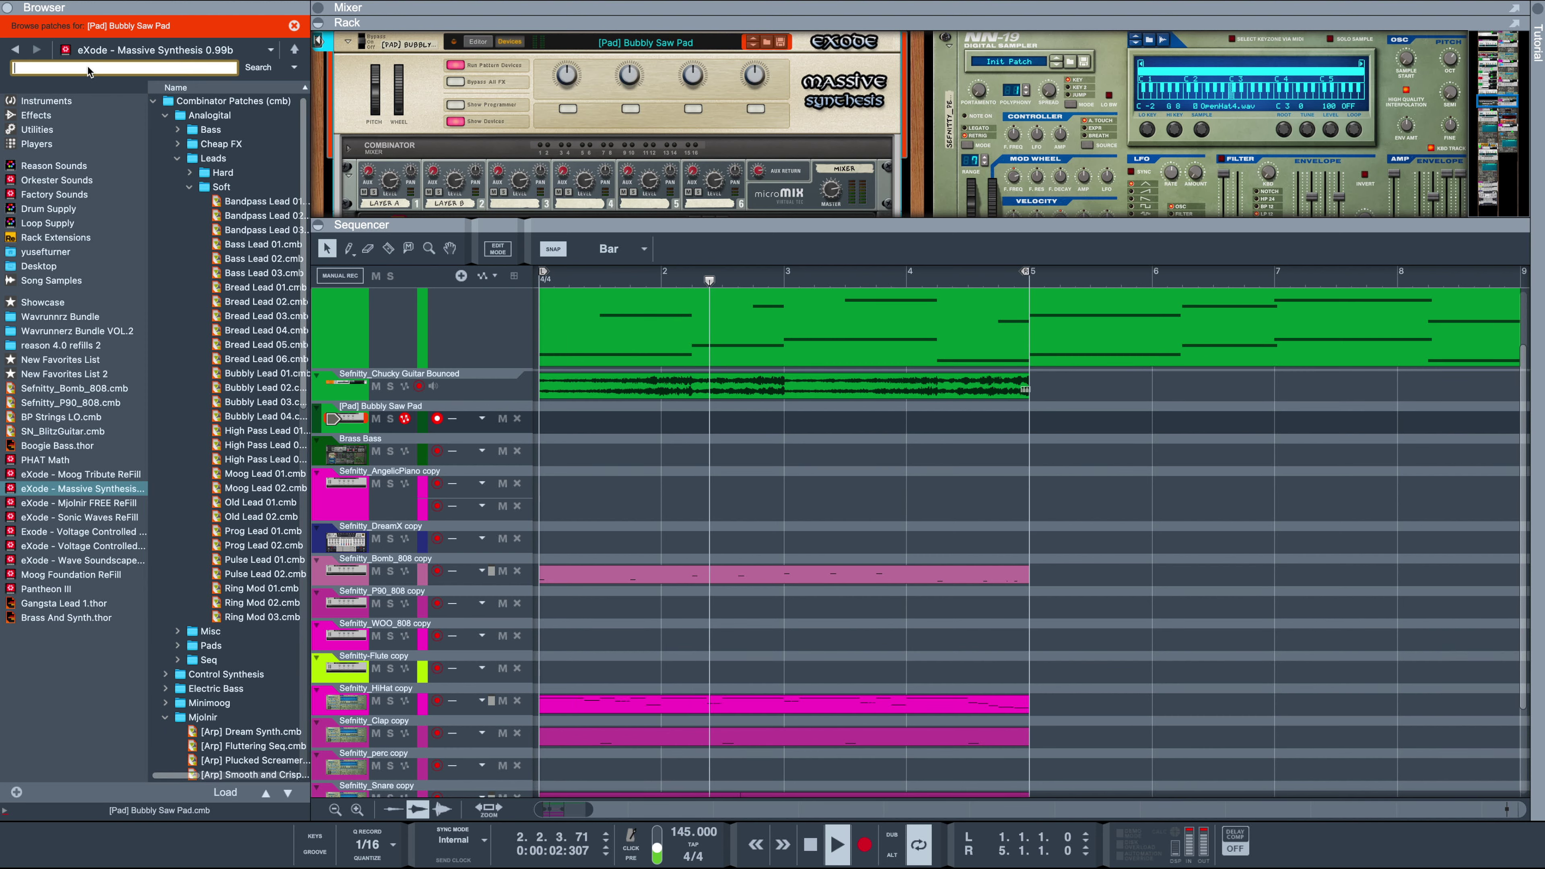
text(FAKE)
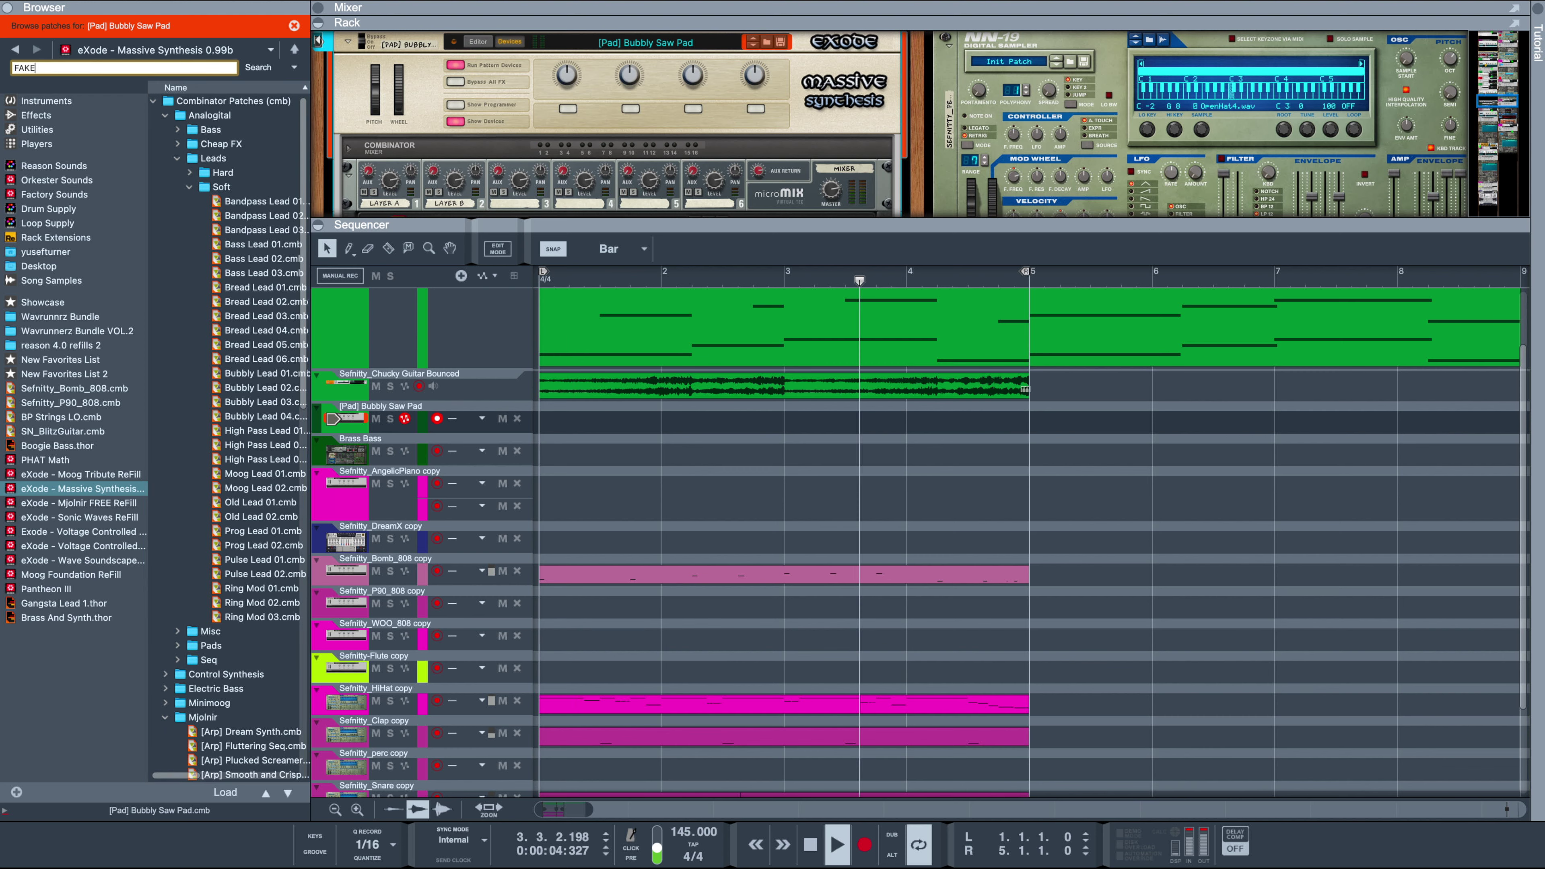
key(Return)
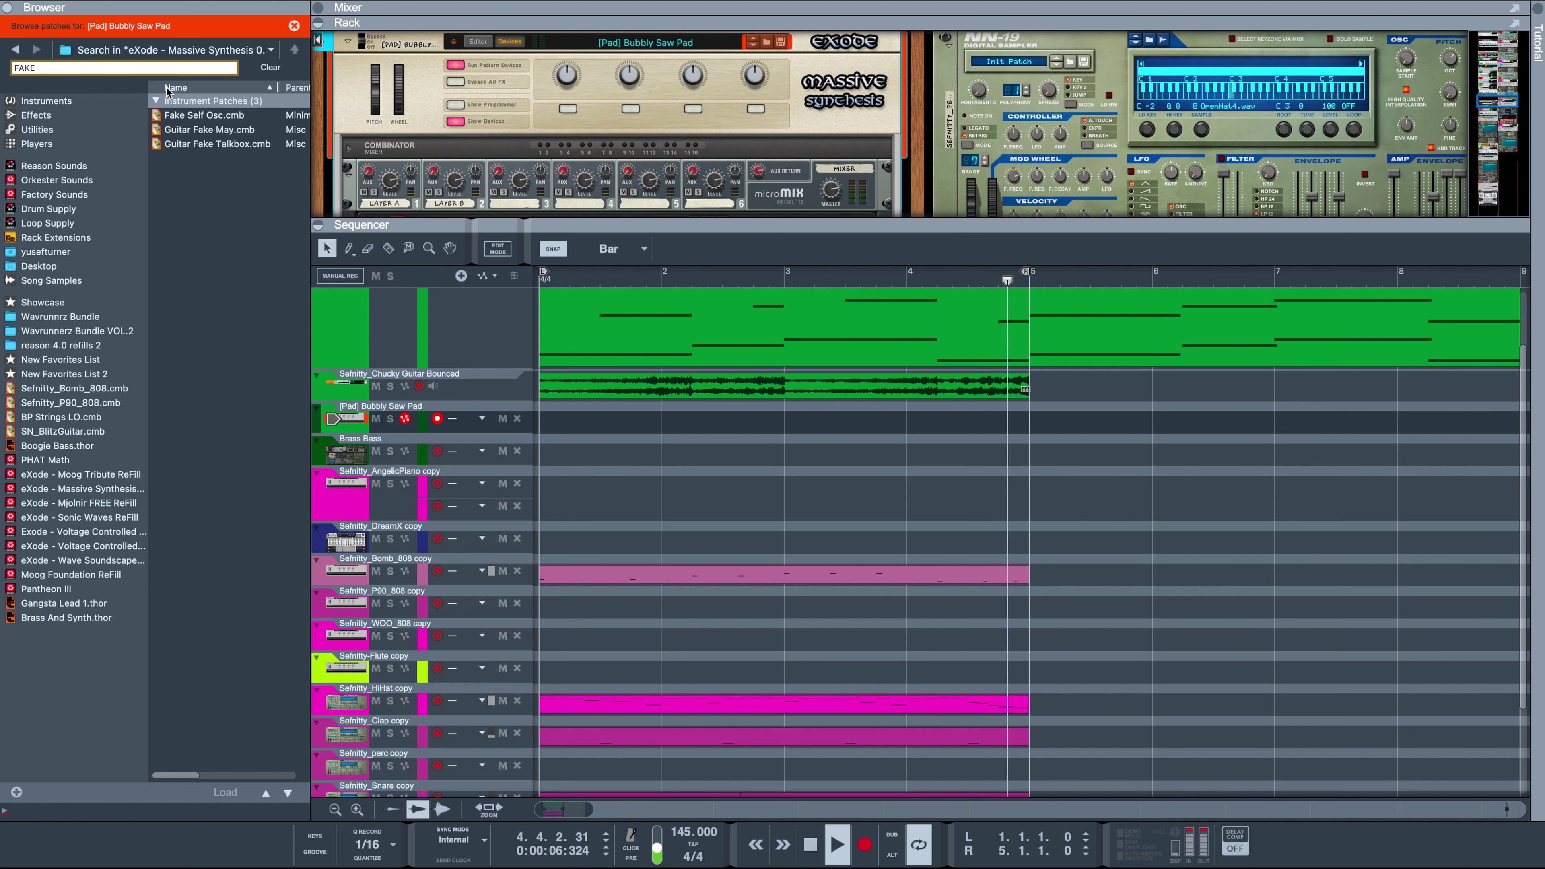
click(217, 129)
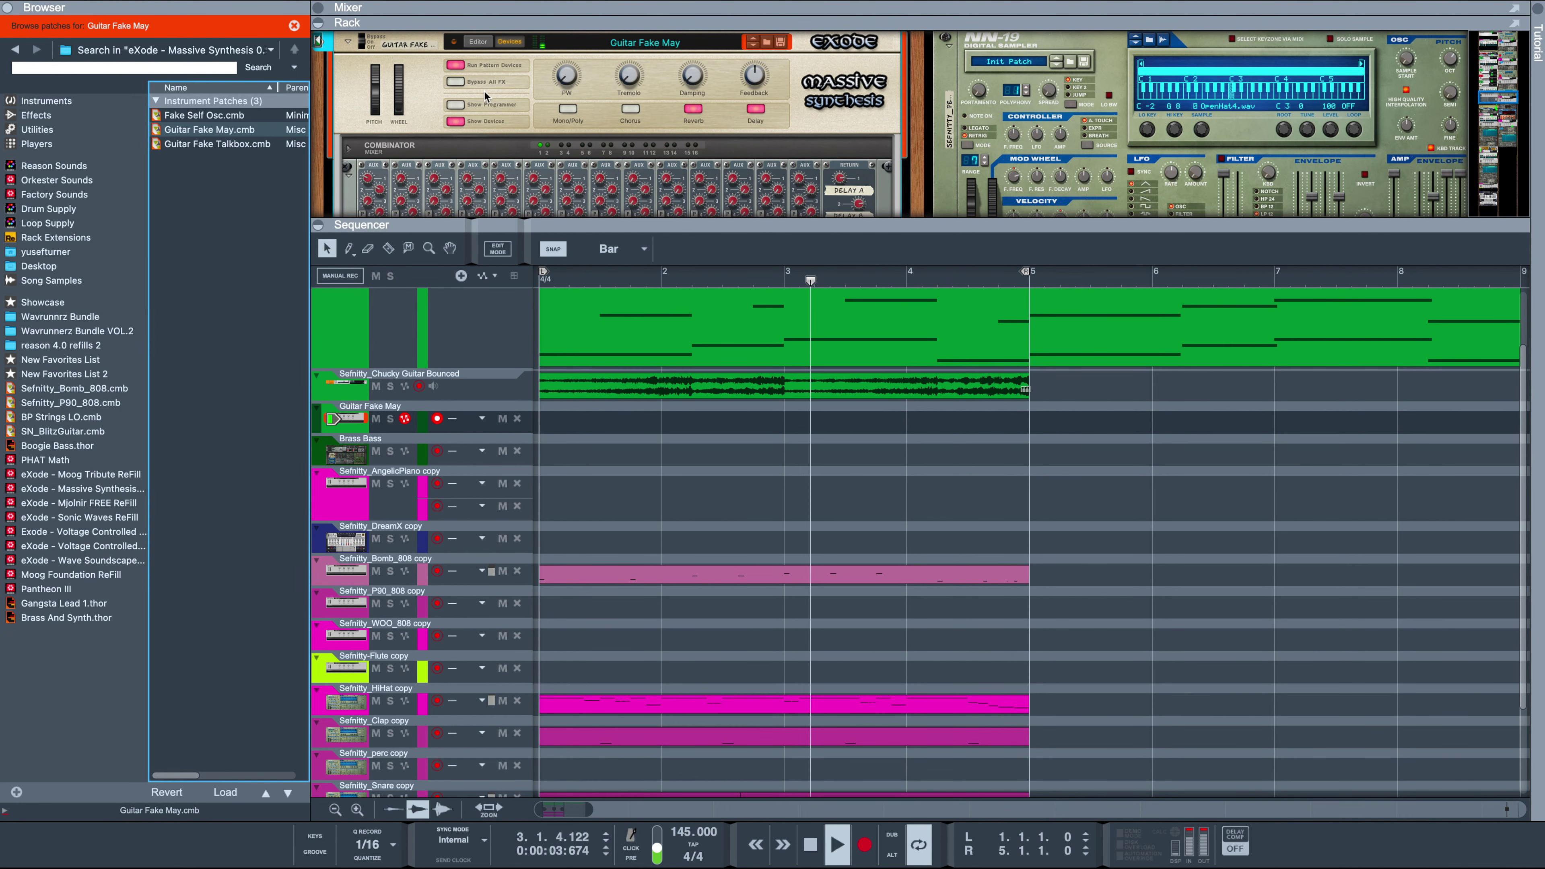
Lower the Guitar Fake May channel to -6.32 dB and set the Sefnitty_Kick copy fader to -0.76 dB.
scroll(613, 118, up, 5)
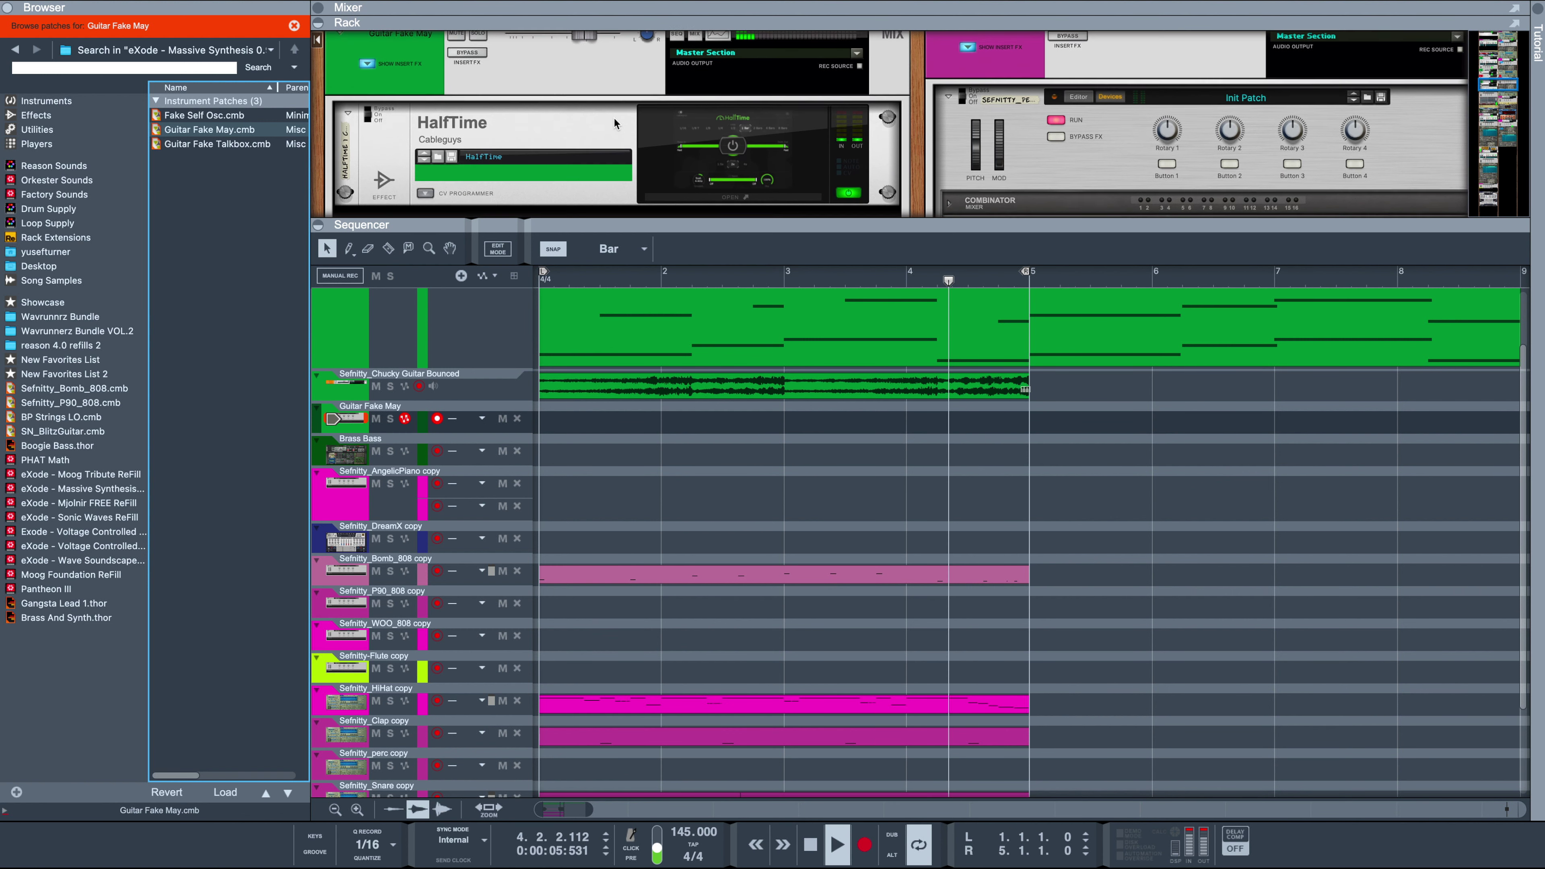
drag(588, 144, 584, 144)
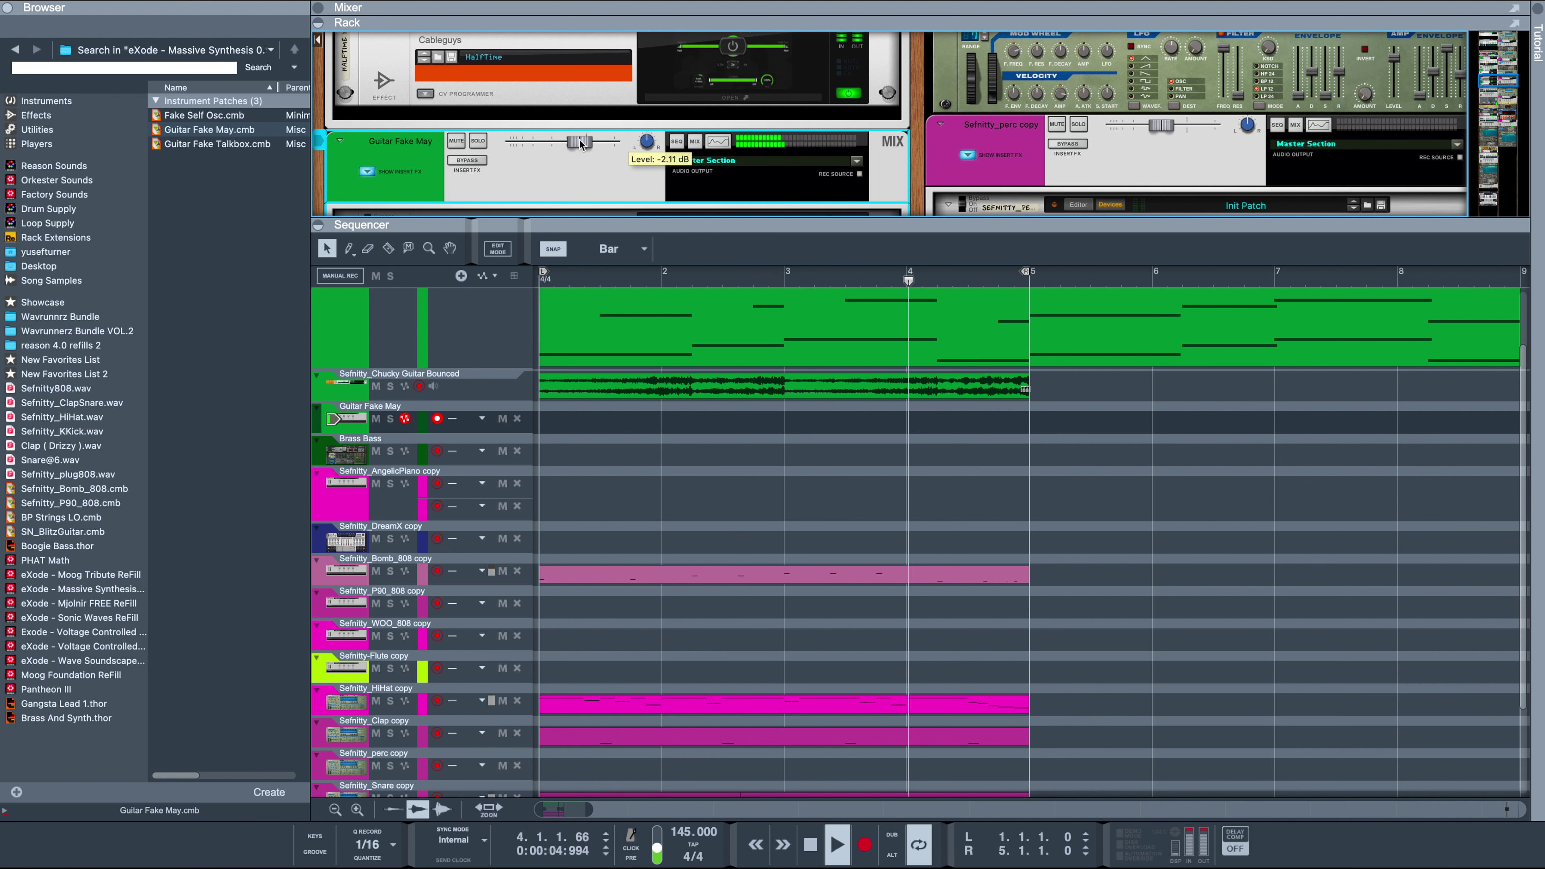
drag(581, 144, 573, 141)
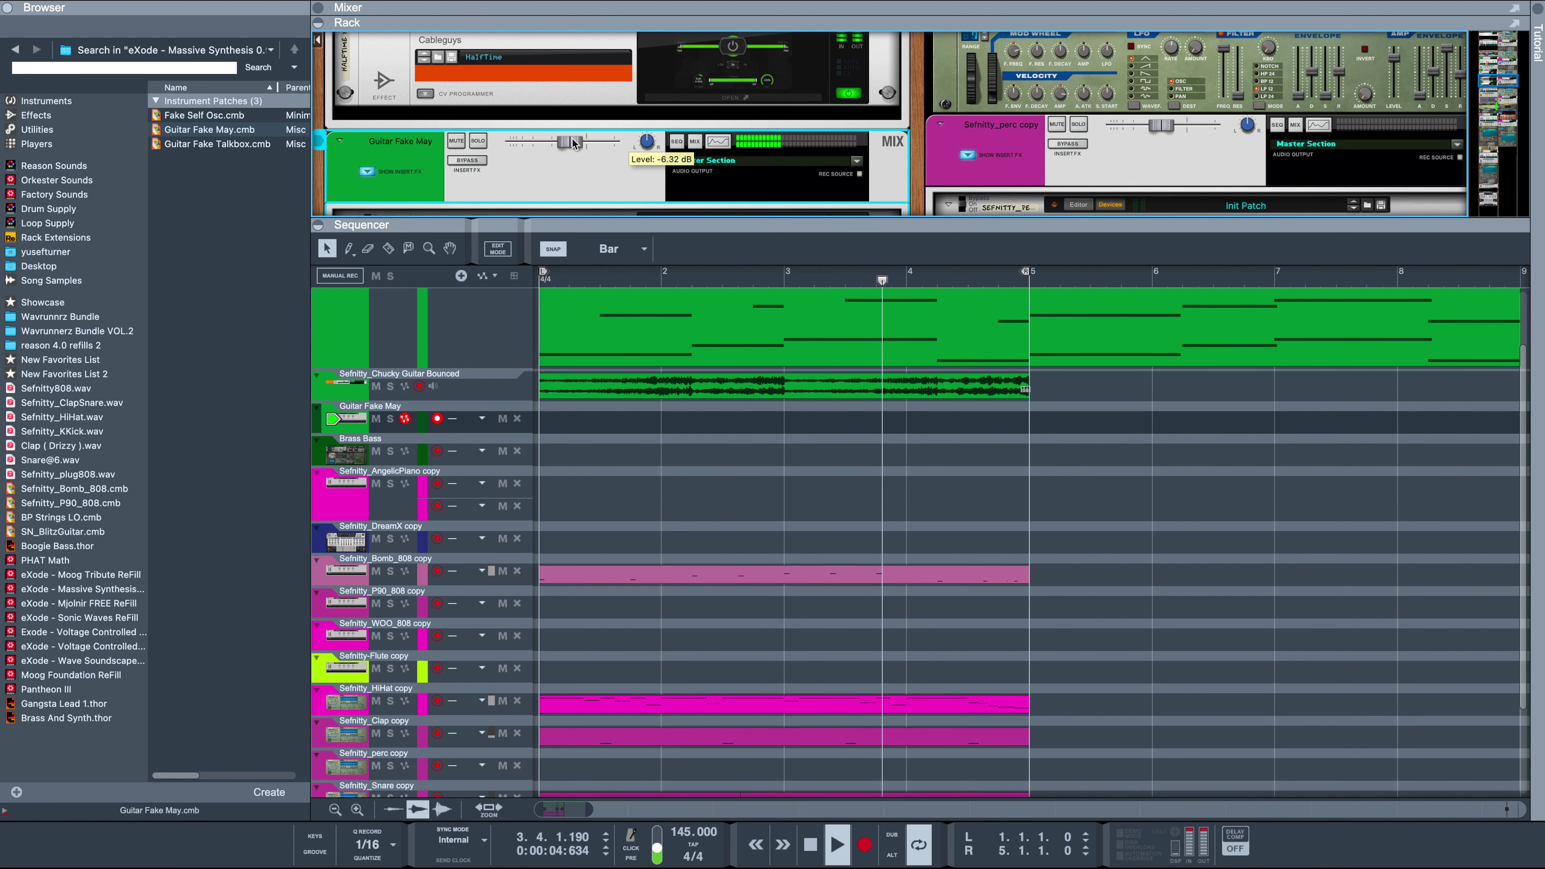
click(345, 420)
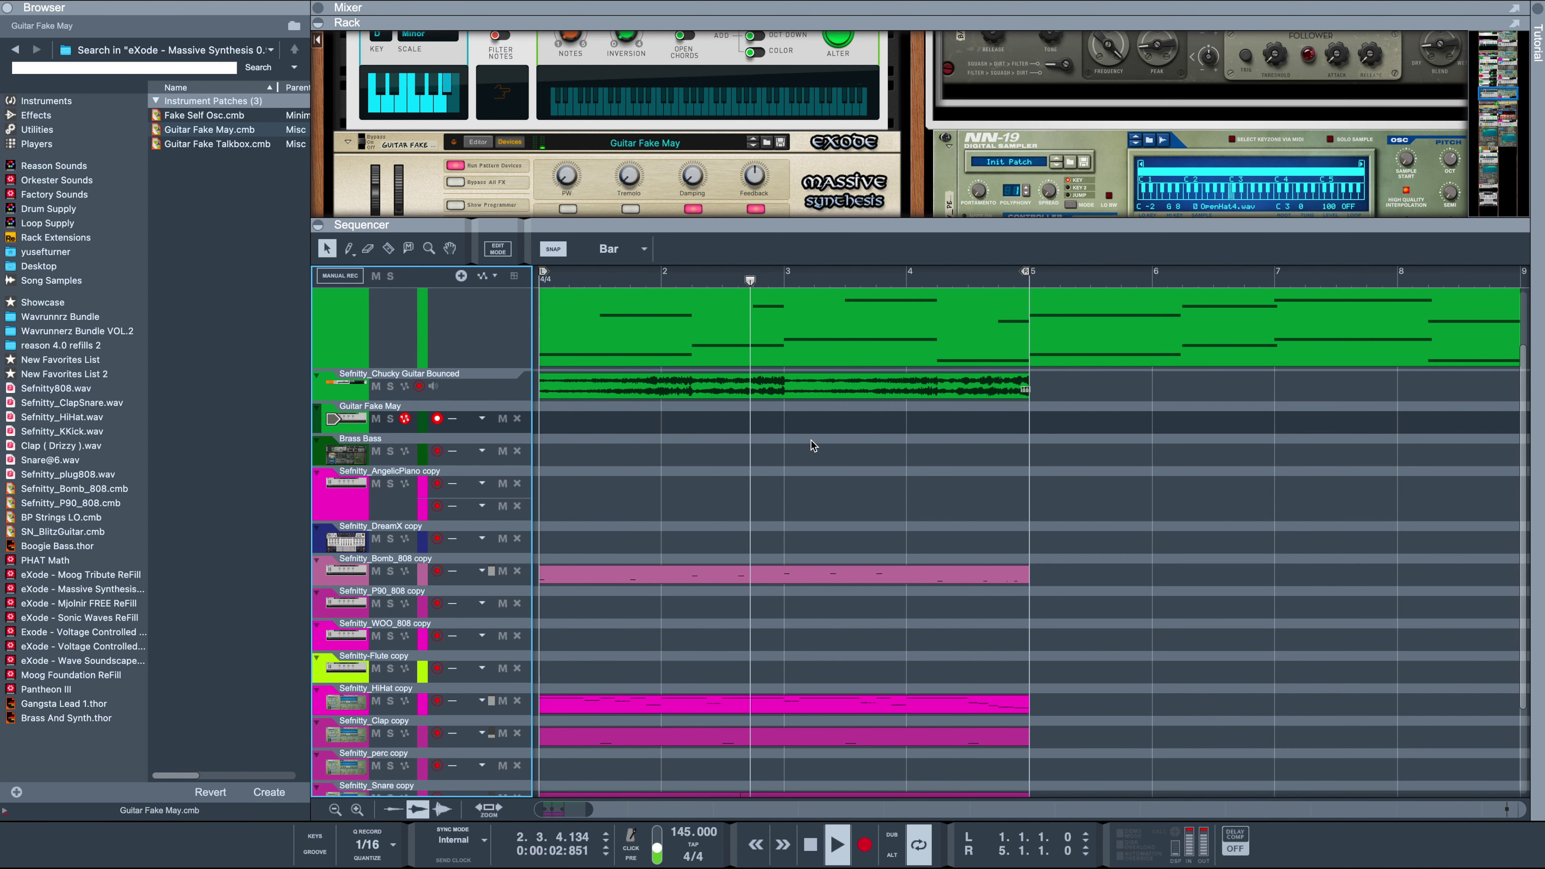
key(F5)
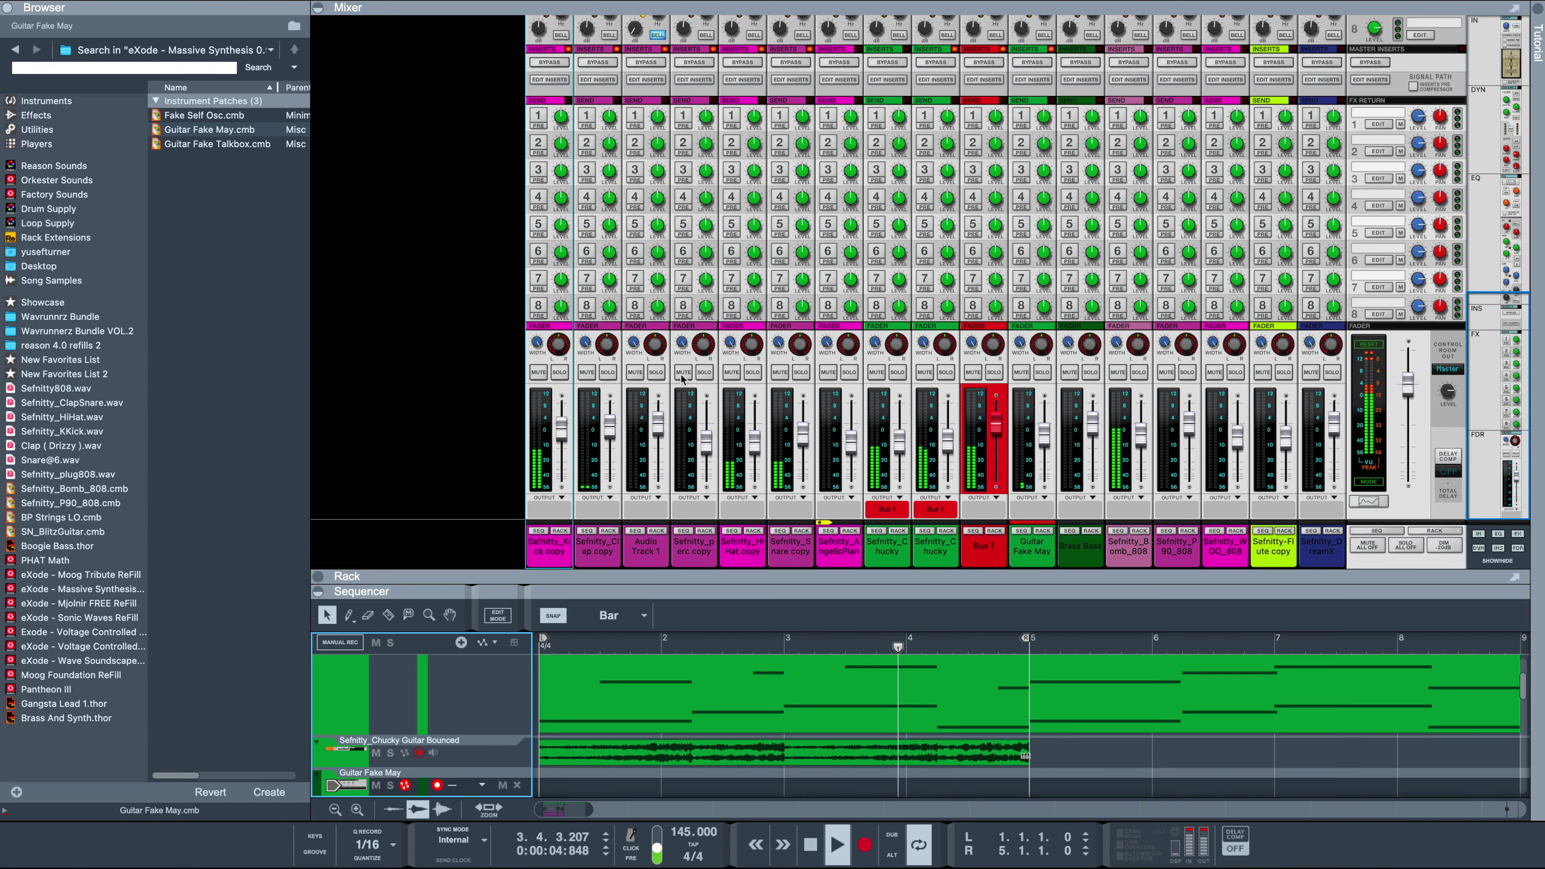
click(563, 433)
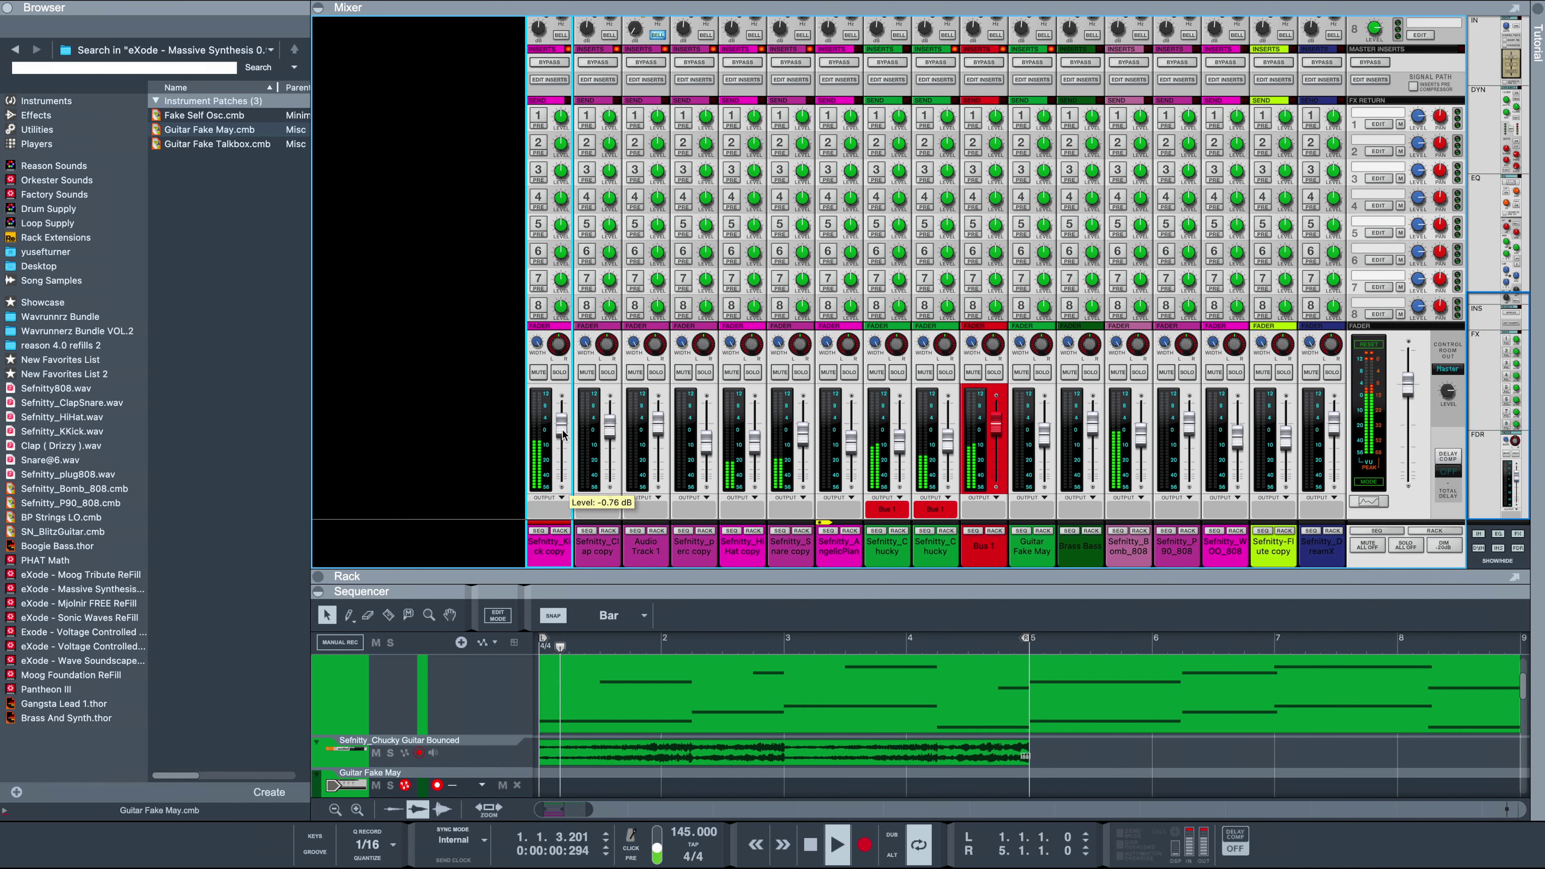
Enable a high-pass filter at about 187 Hz on Bus 1 in the Spectrum EQ, and close the EQ window.
click(994, 532)
click(718, 596)
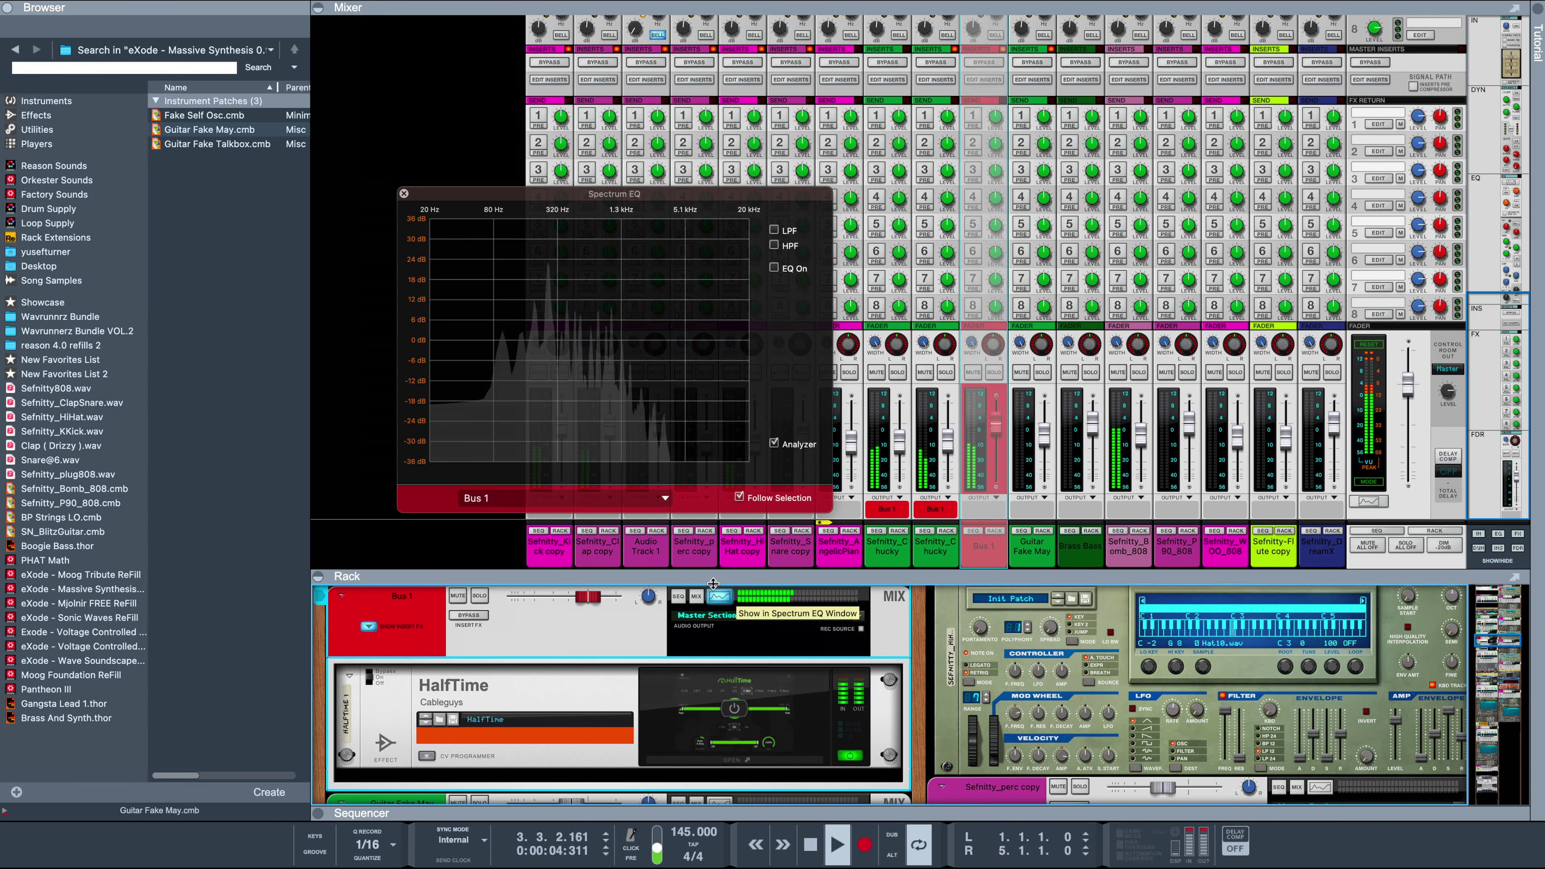
click(774, 244)
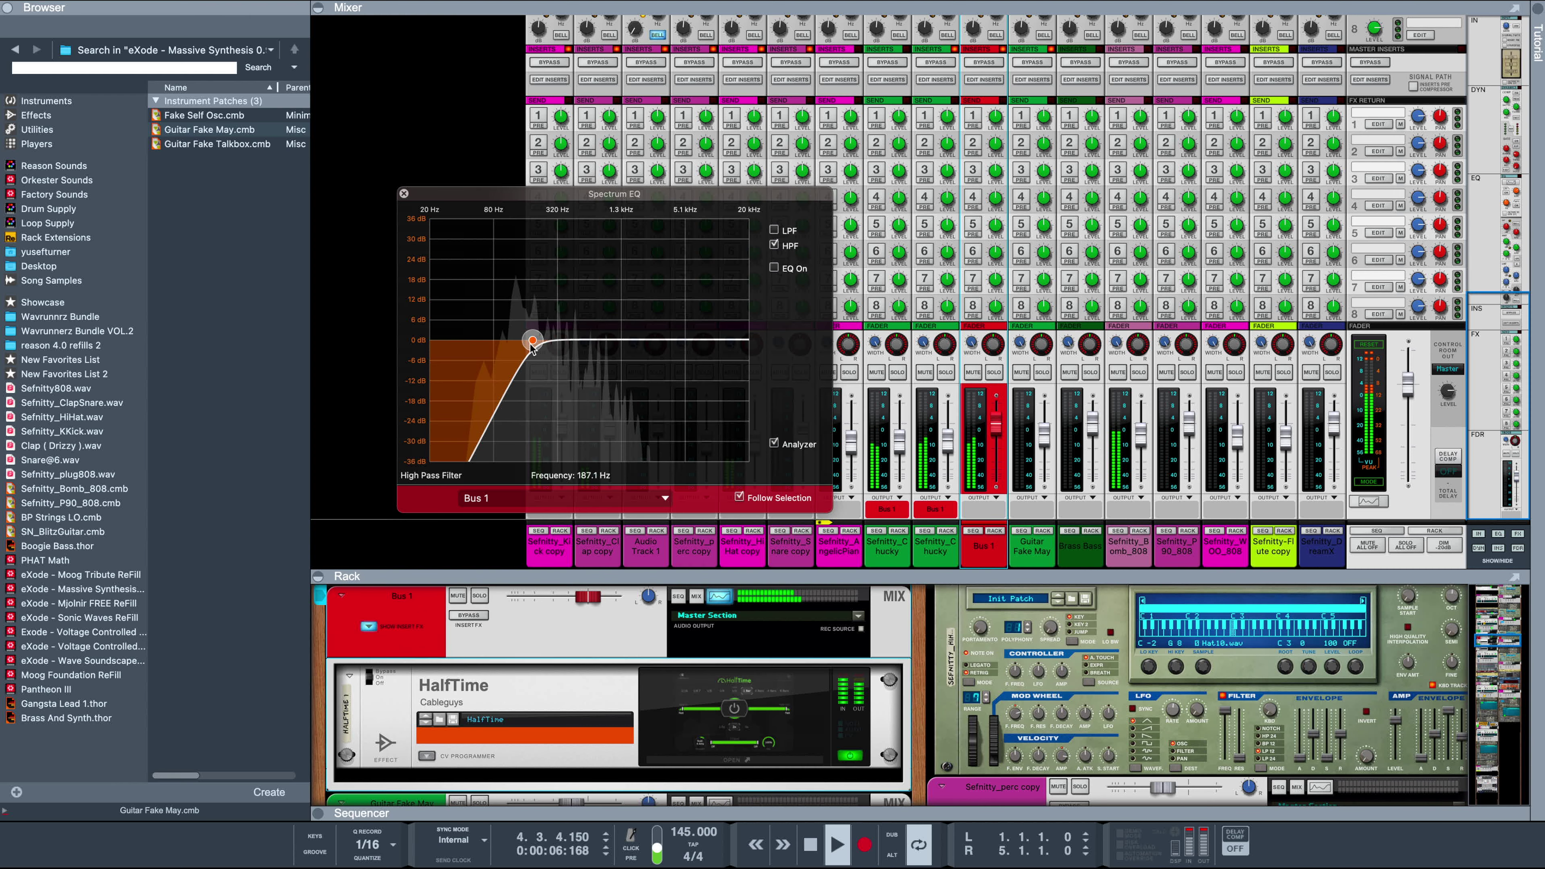
drag(531, 345, 534, 344)
click(404, 194)
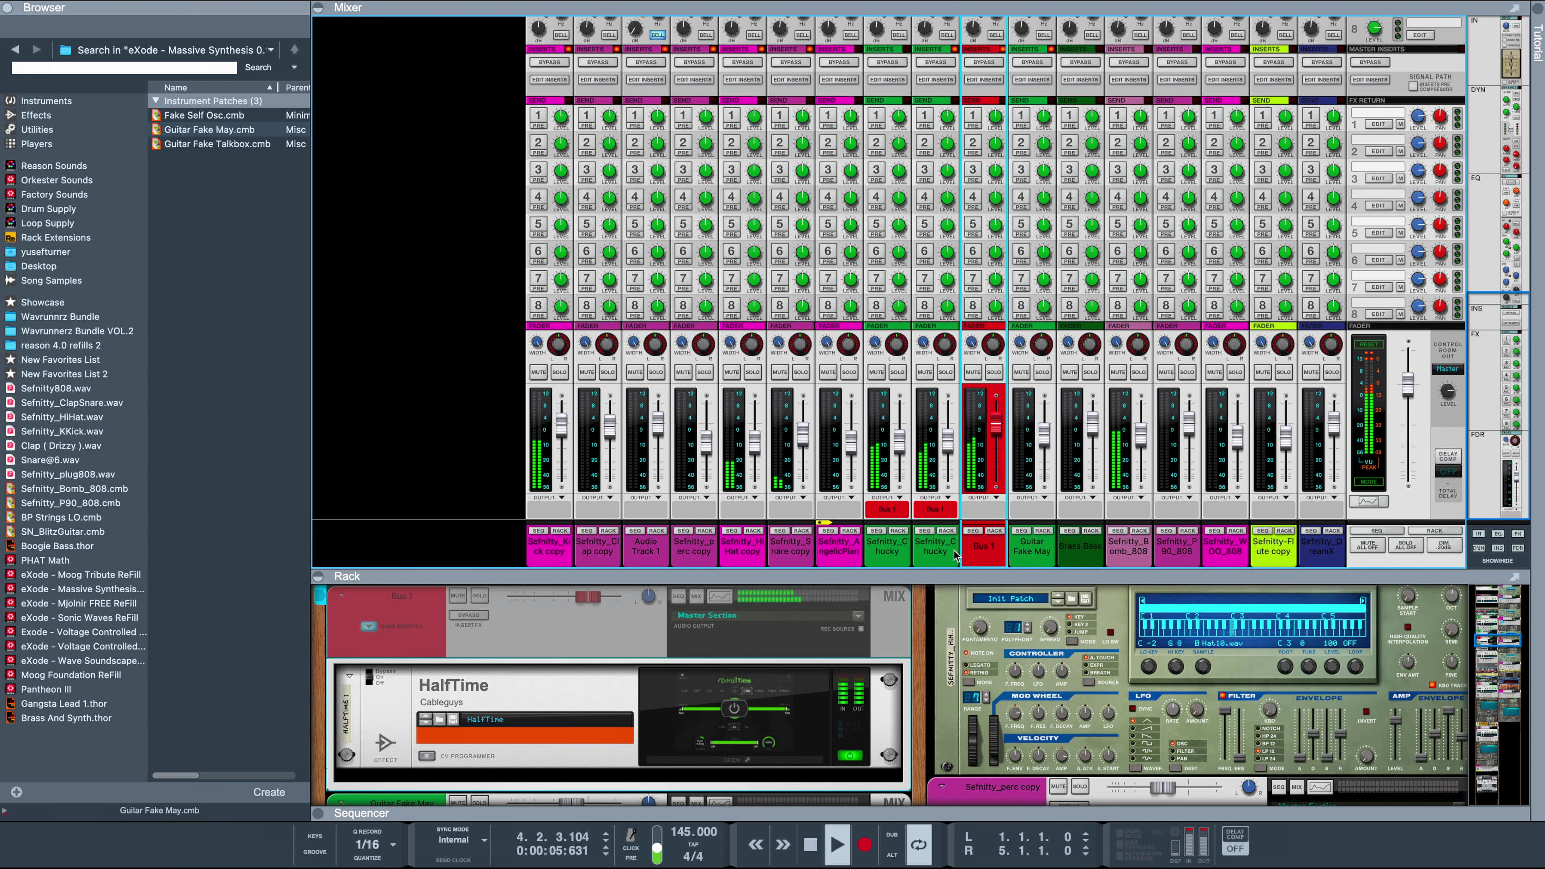
Bypass the insert effects on Bus 1 to compare the guitars without HalfTime, and switch the effects back on.
click(467, 615)
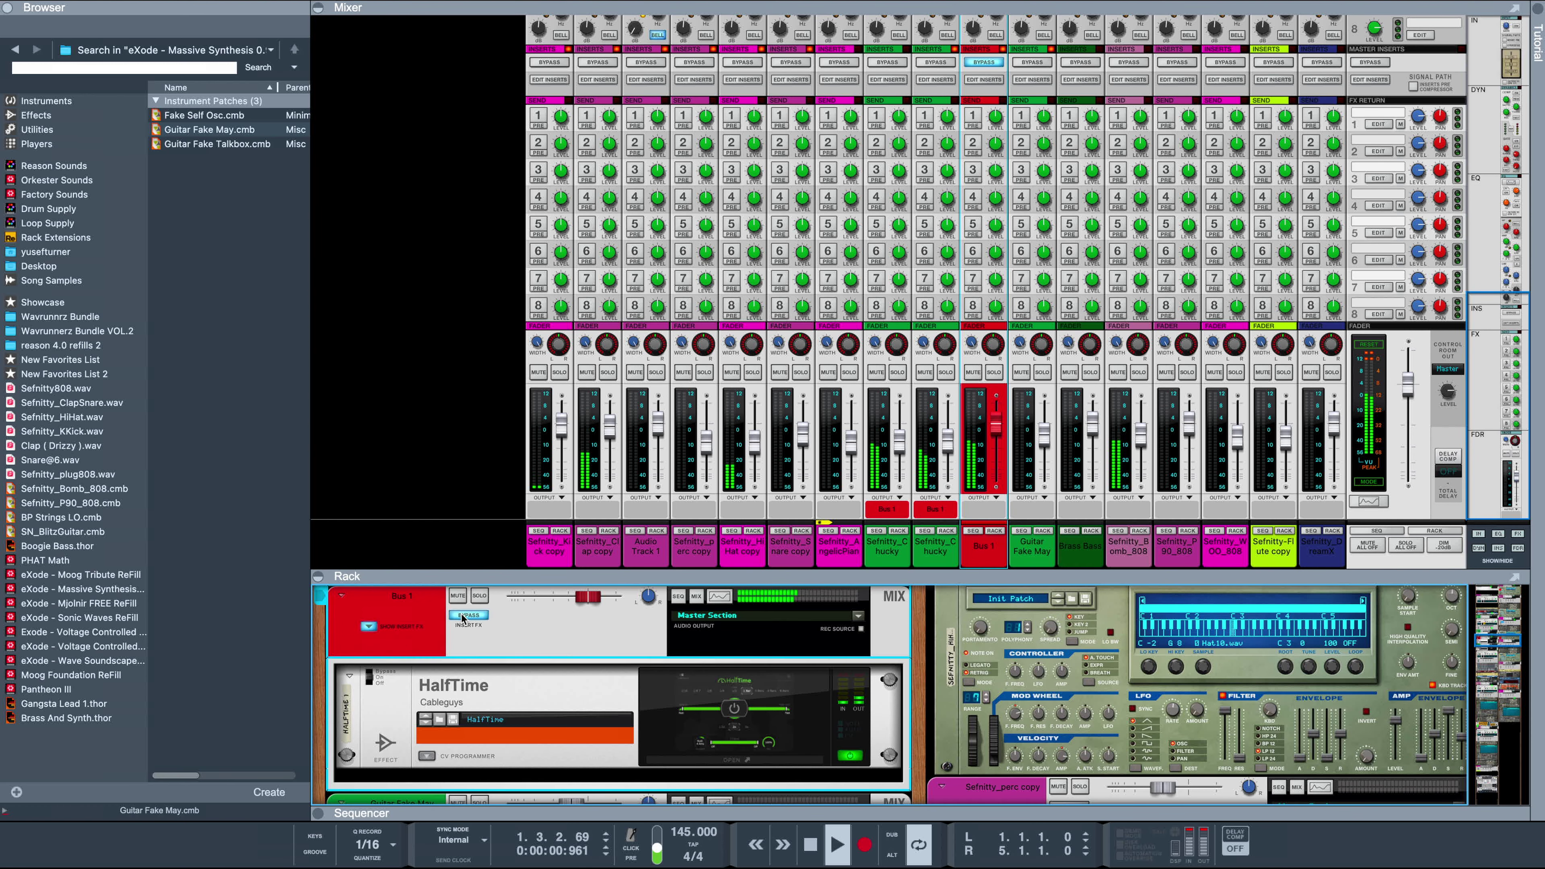
drag(574, 577, 566, 226)
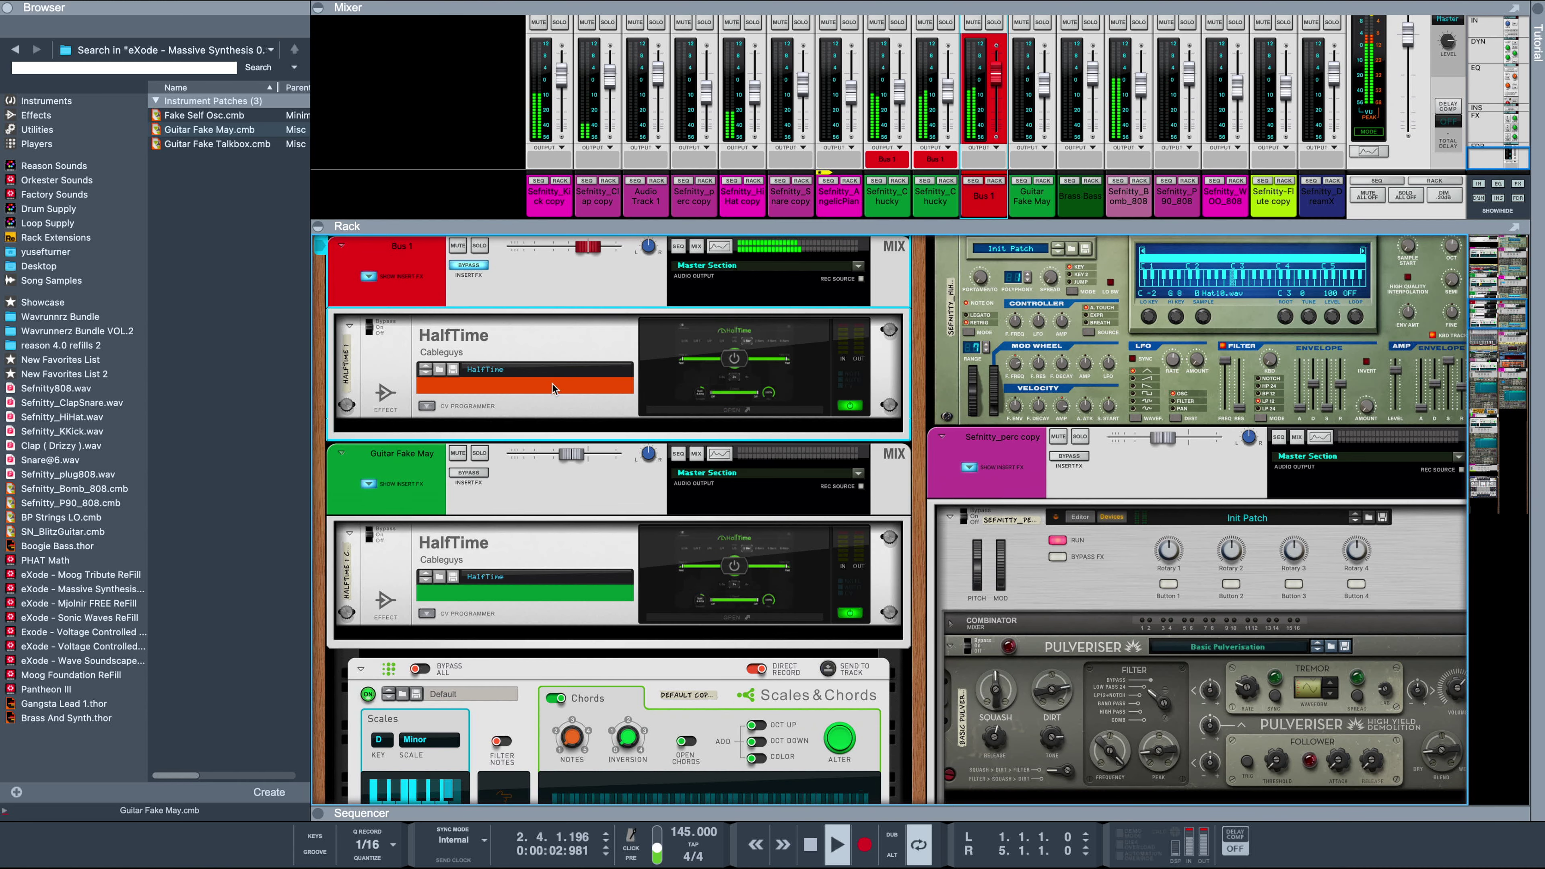
scroll(548, 383, up, 4)
scroll(548, 383, up, 3)
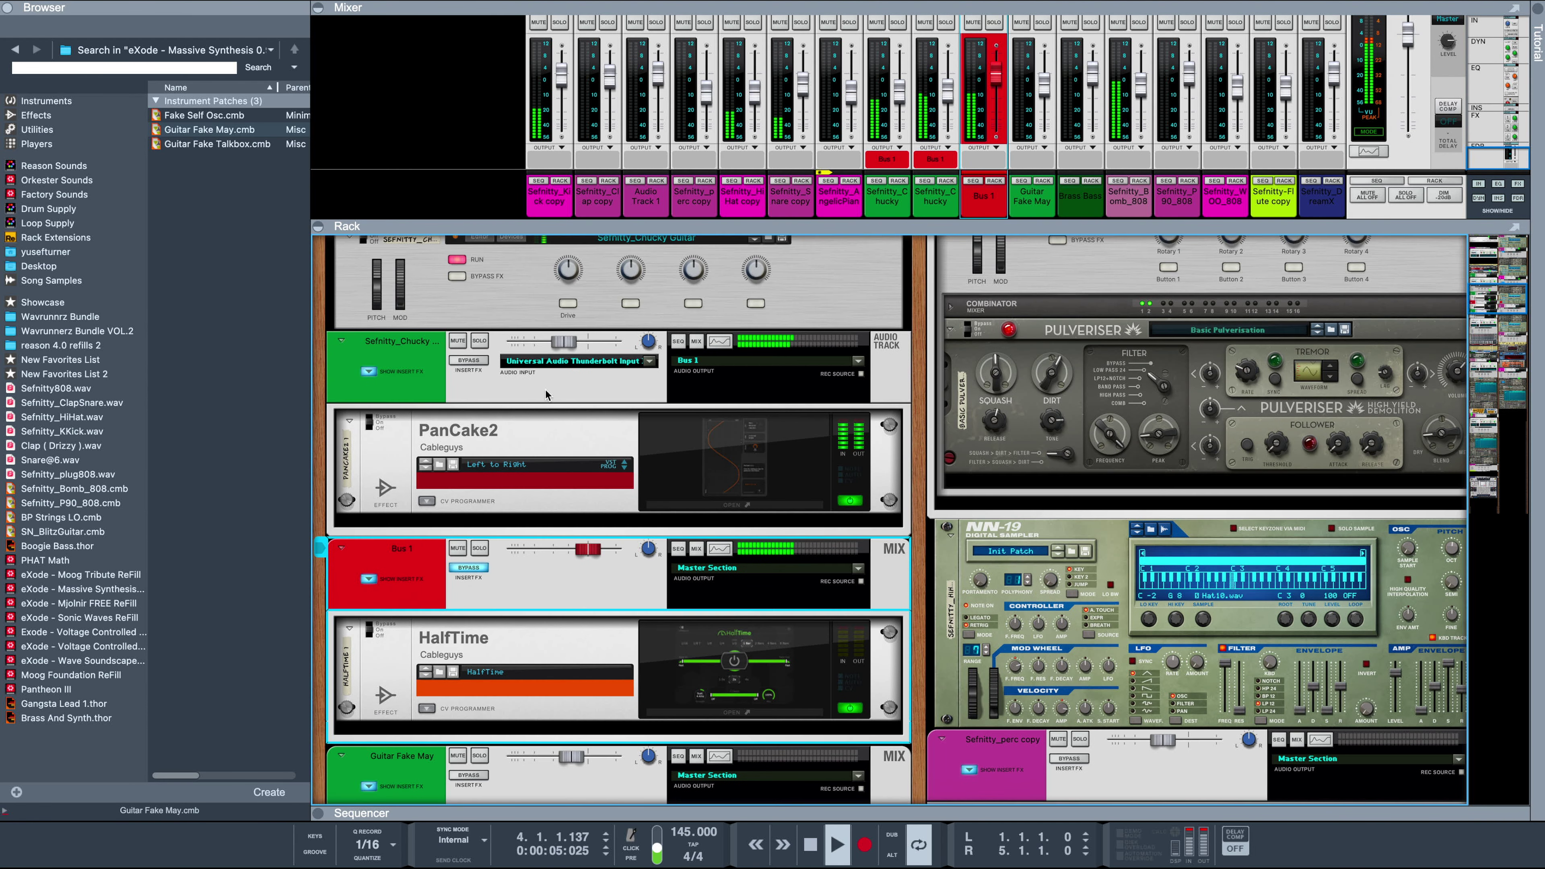
click(473, 571)
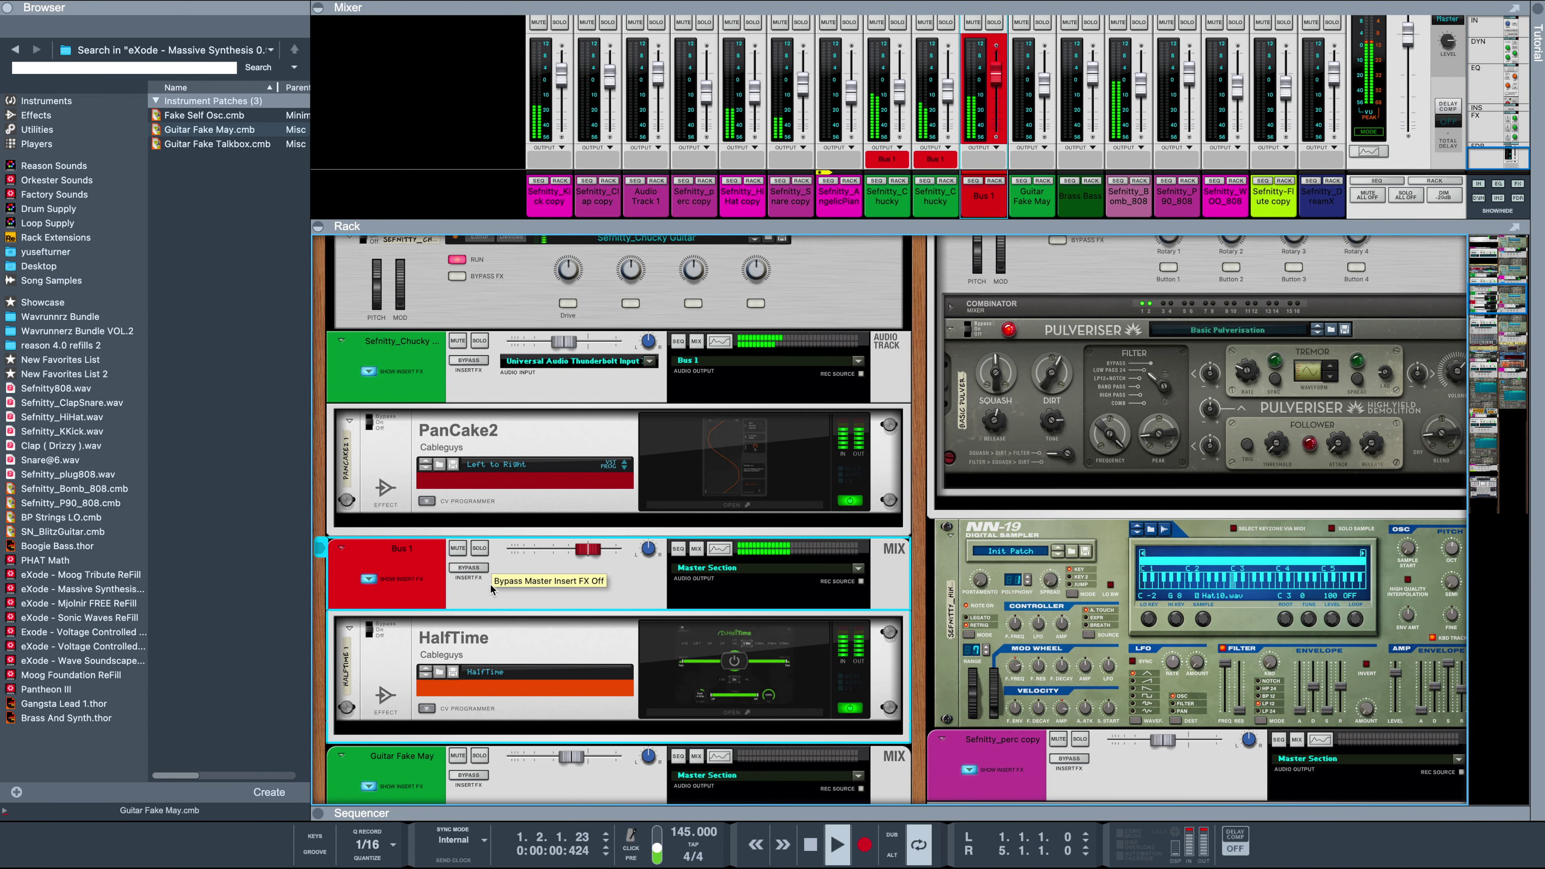
Add a HalfTime effect from the browser directly under the Master Section in the rack and open its plugin window.
drag(867, 811, 858, 159)
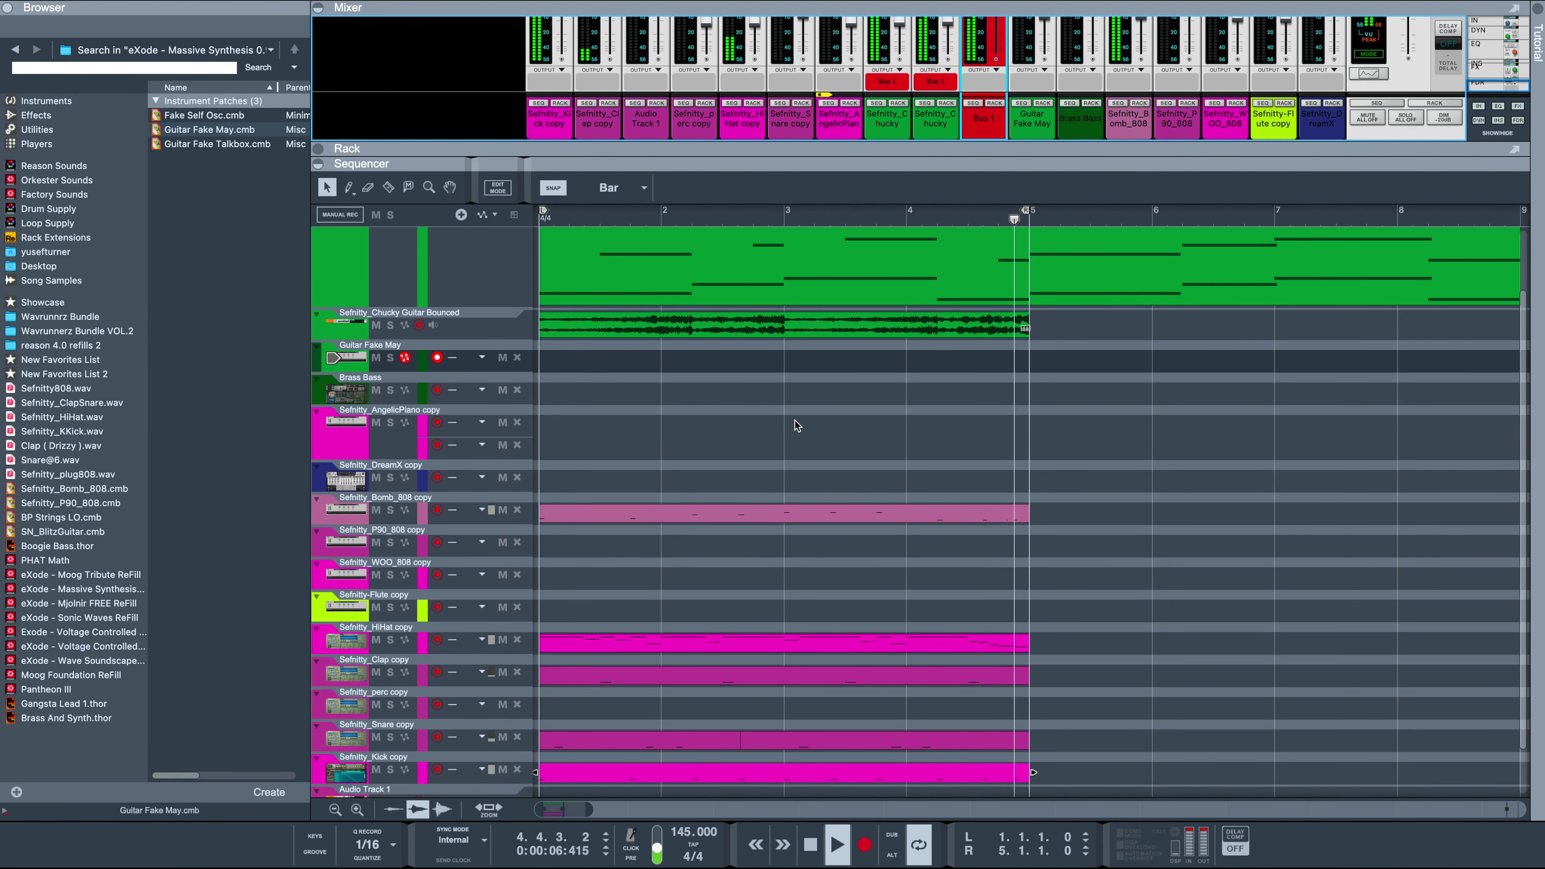
scroll(753, 429, up, 3)
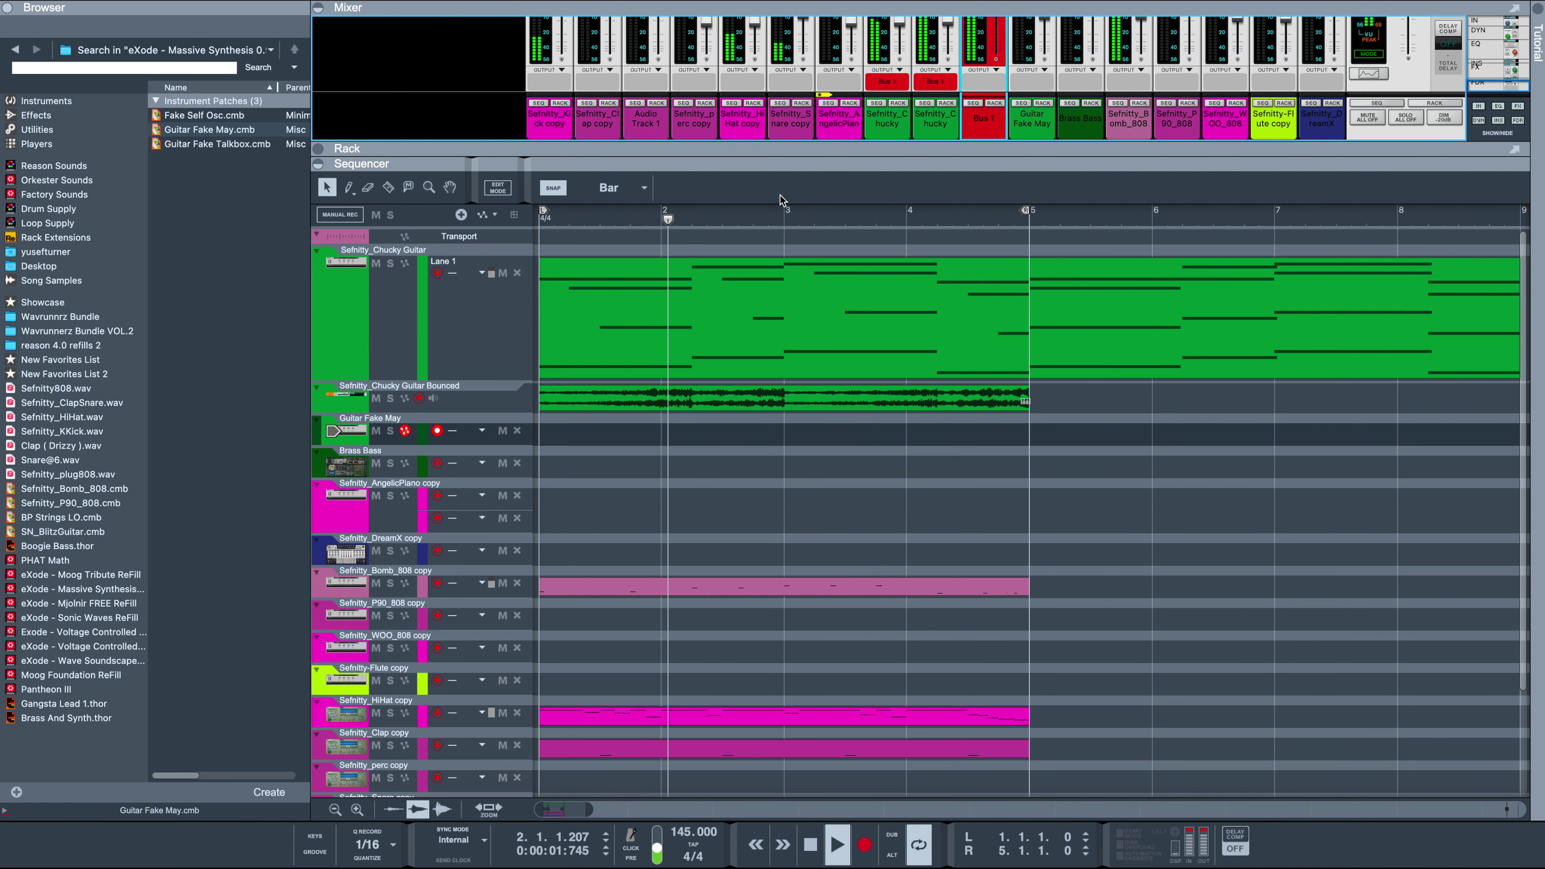
drag(855, 165, 855, 651)
scroll(481, 467, up, 5)
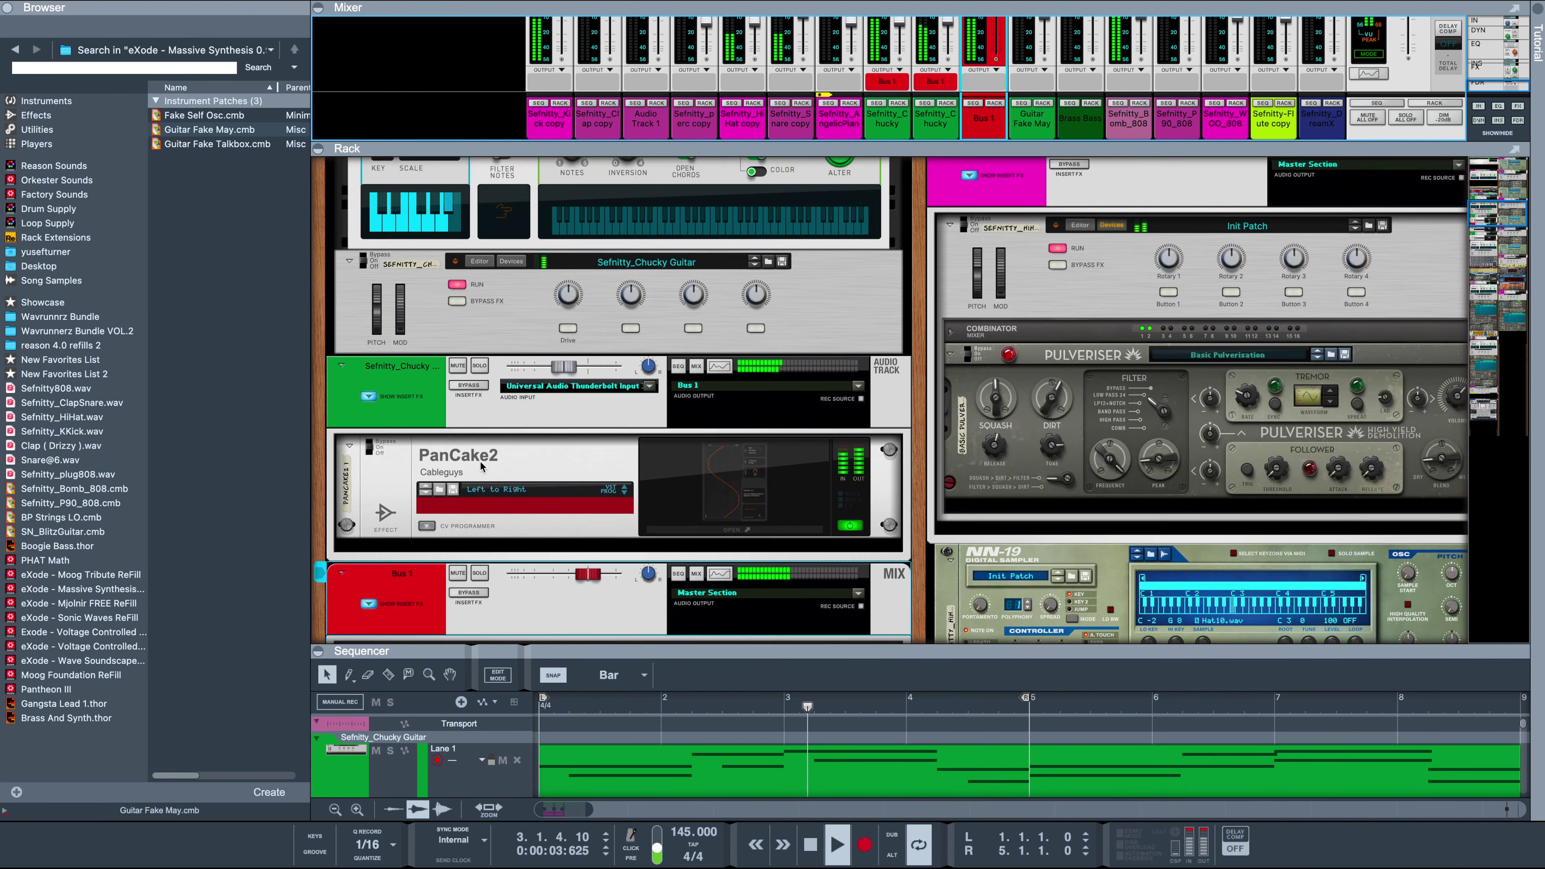
click(38, 115)
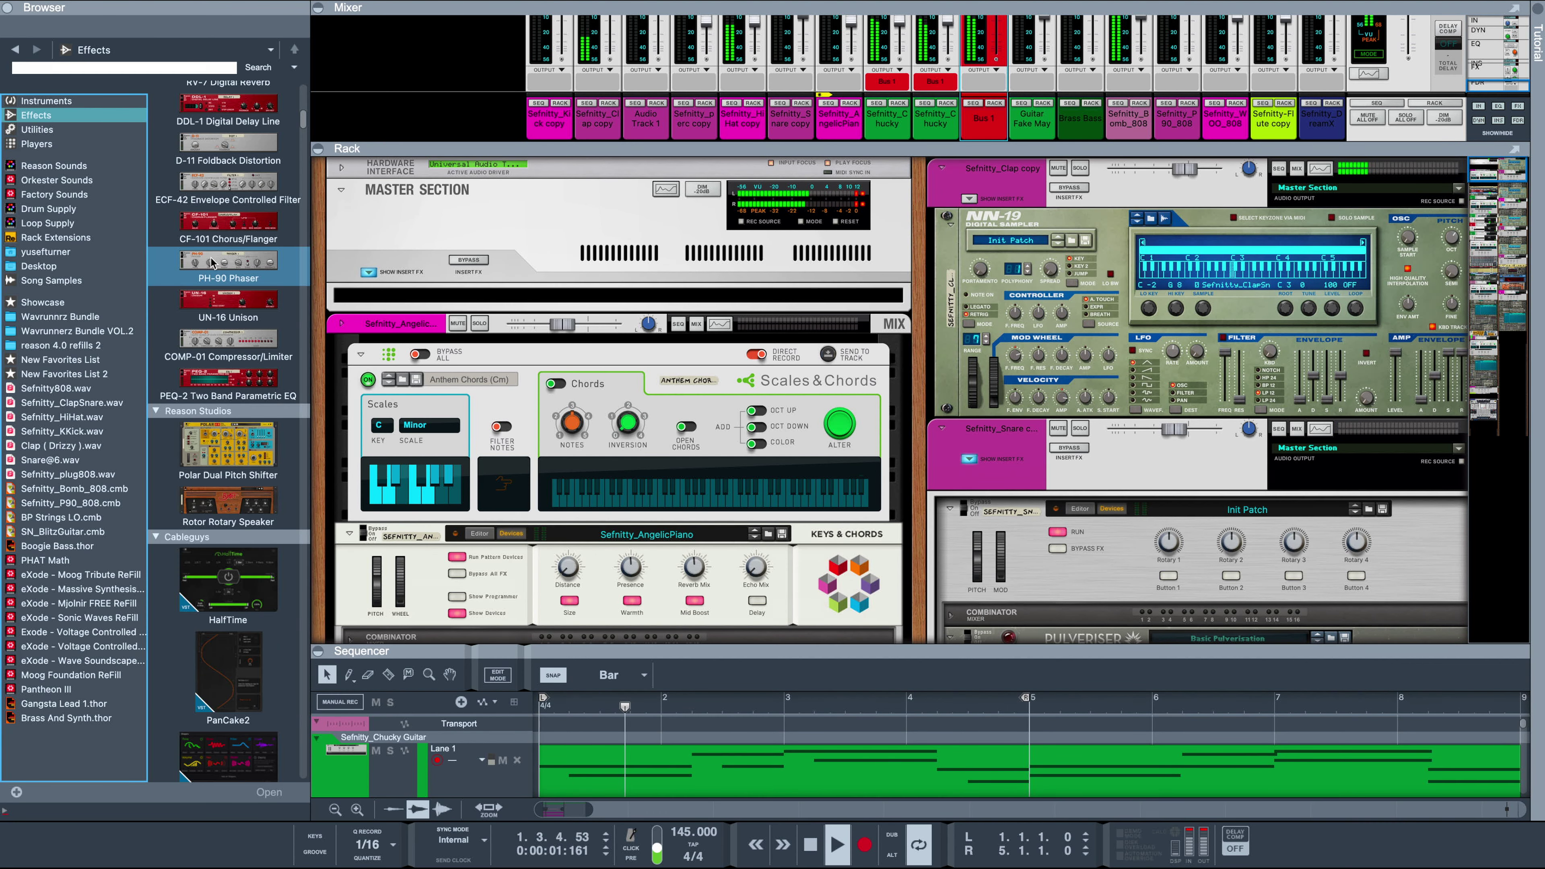
scroll(631, 574, right, 1)
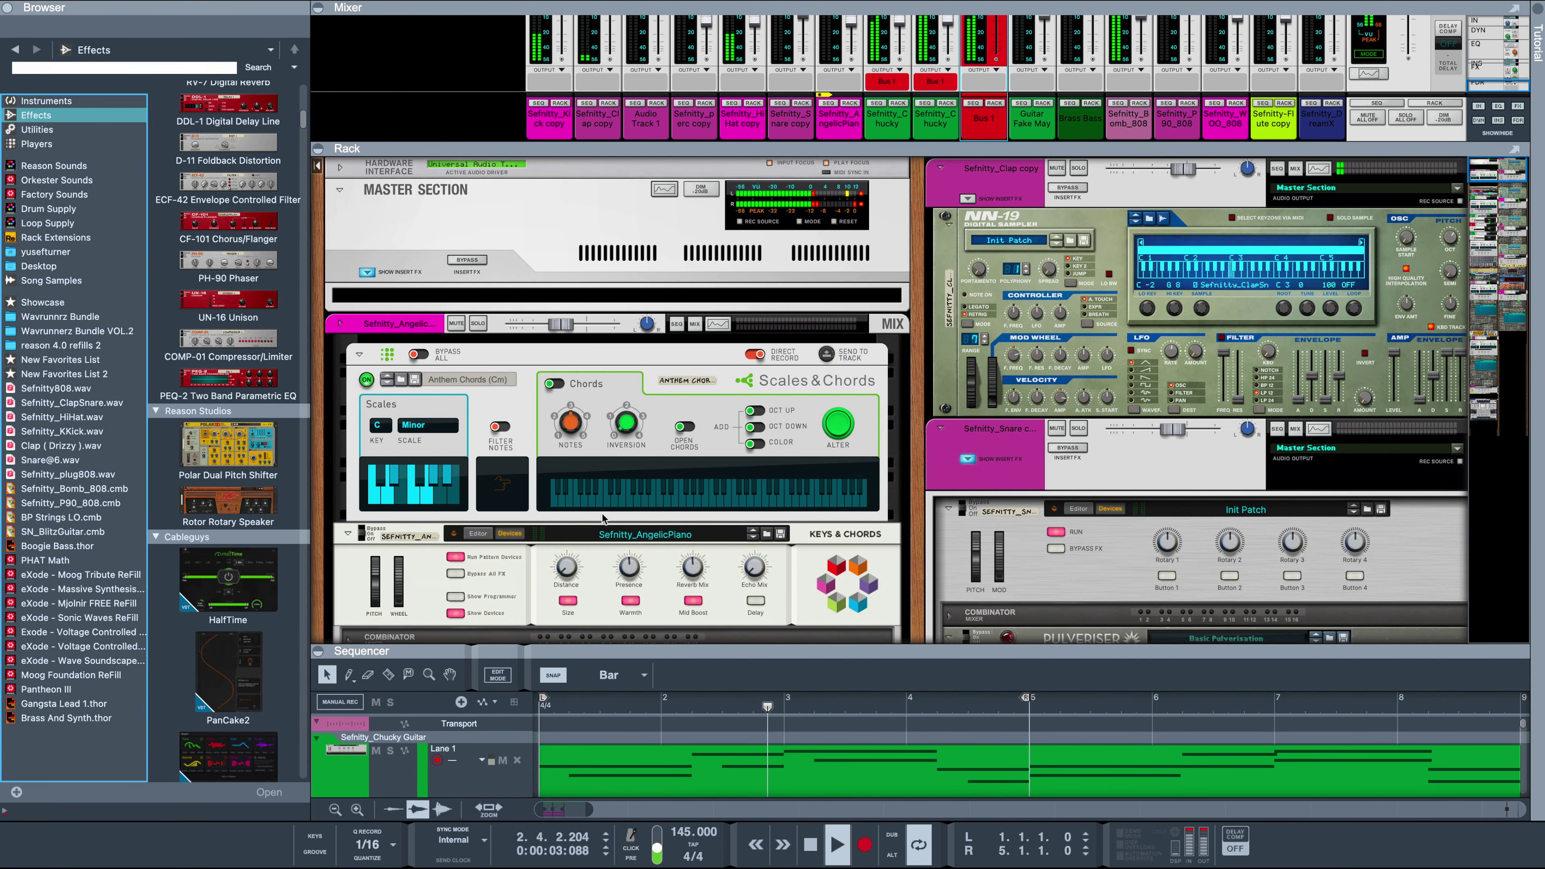
drag(228, 581, 539, 299)
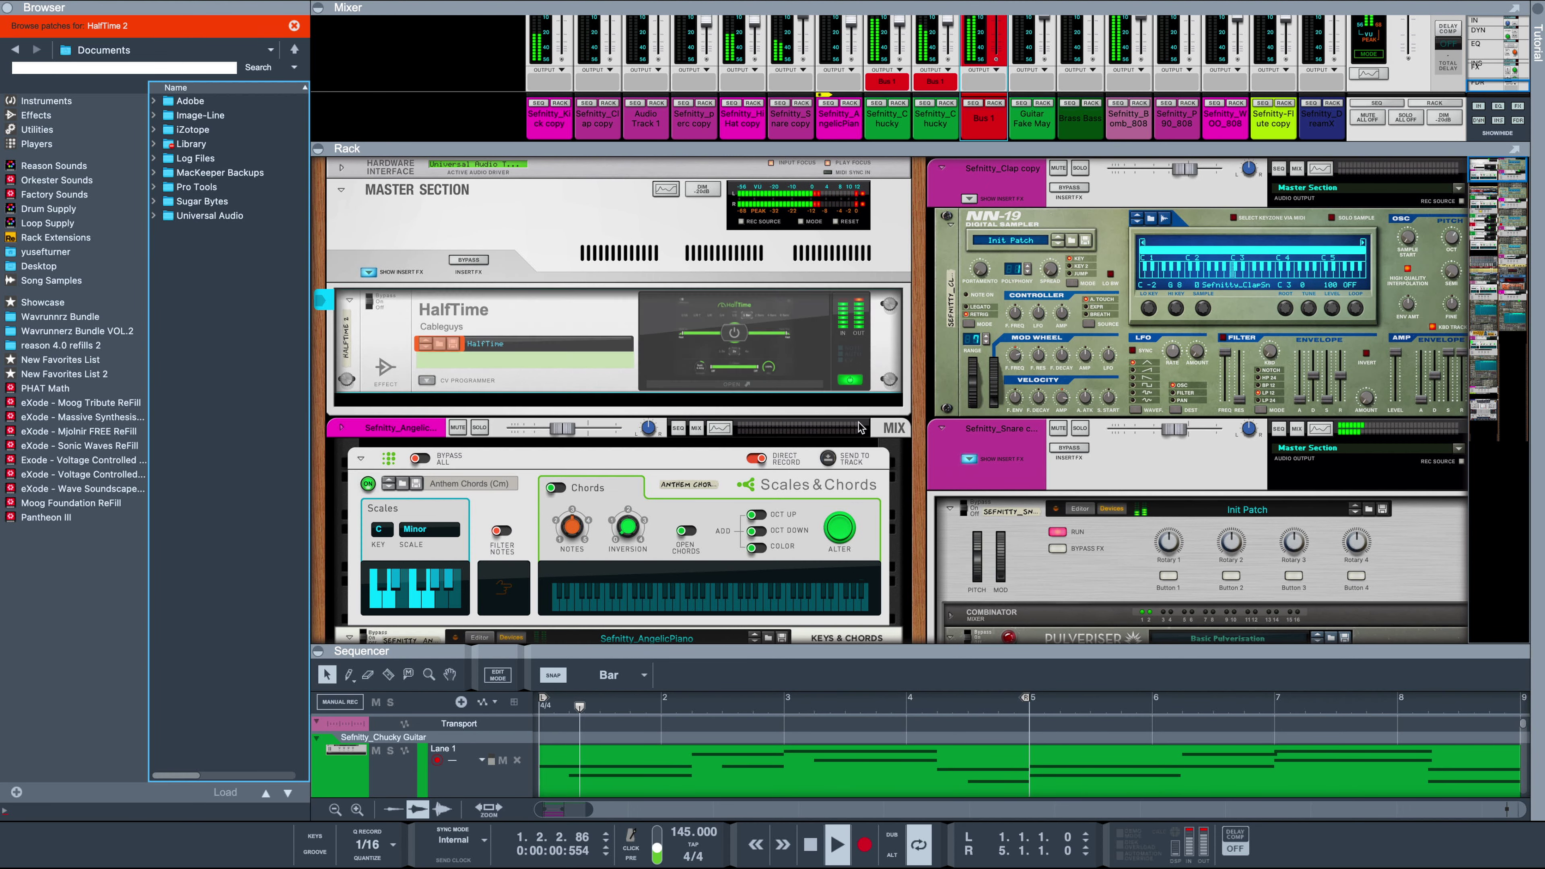
click(735, 384)
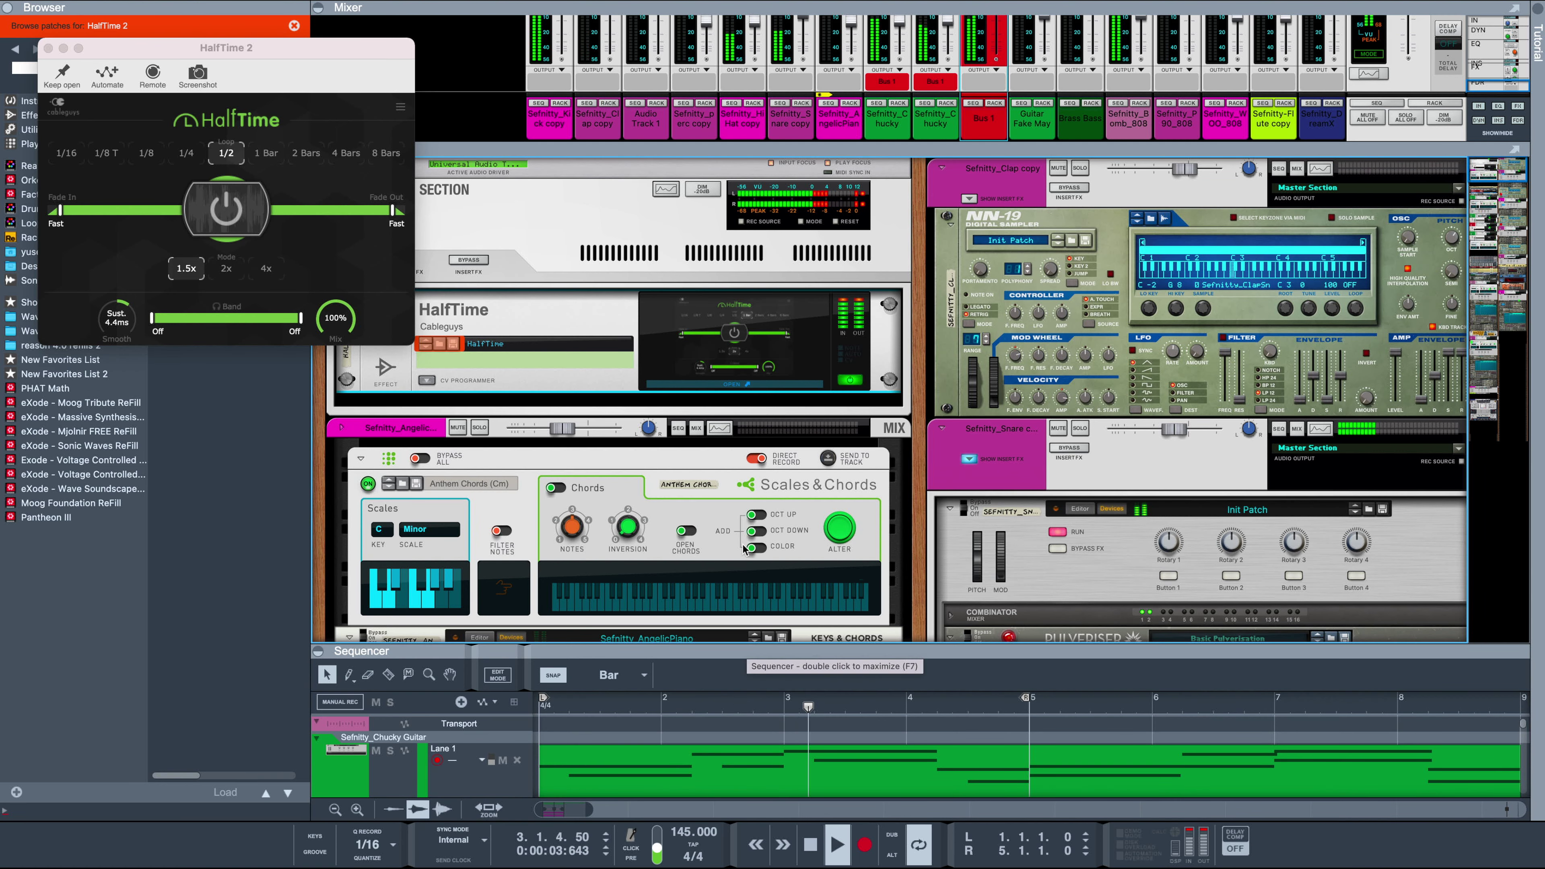
Enlarge the sequencer area over the rack and select the Guitar Fake May track.
drag(747, 651, 692, 173)
click(706, 499)
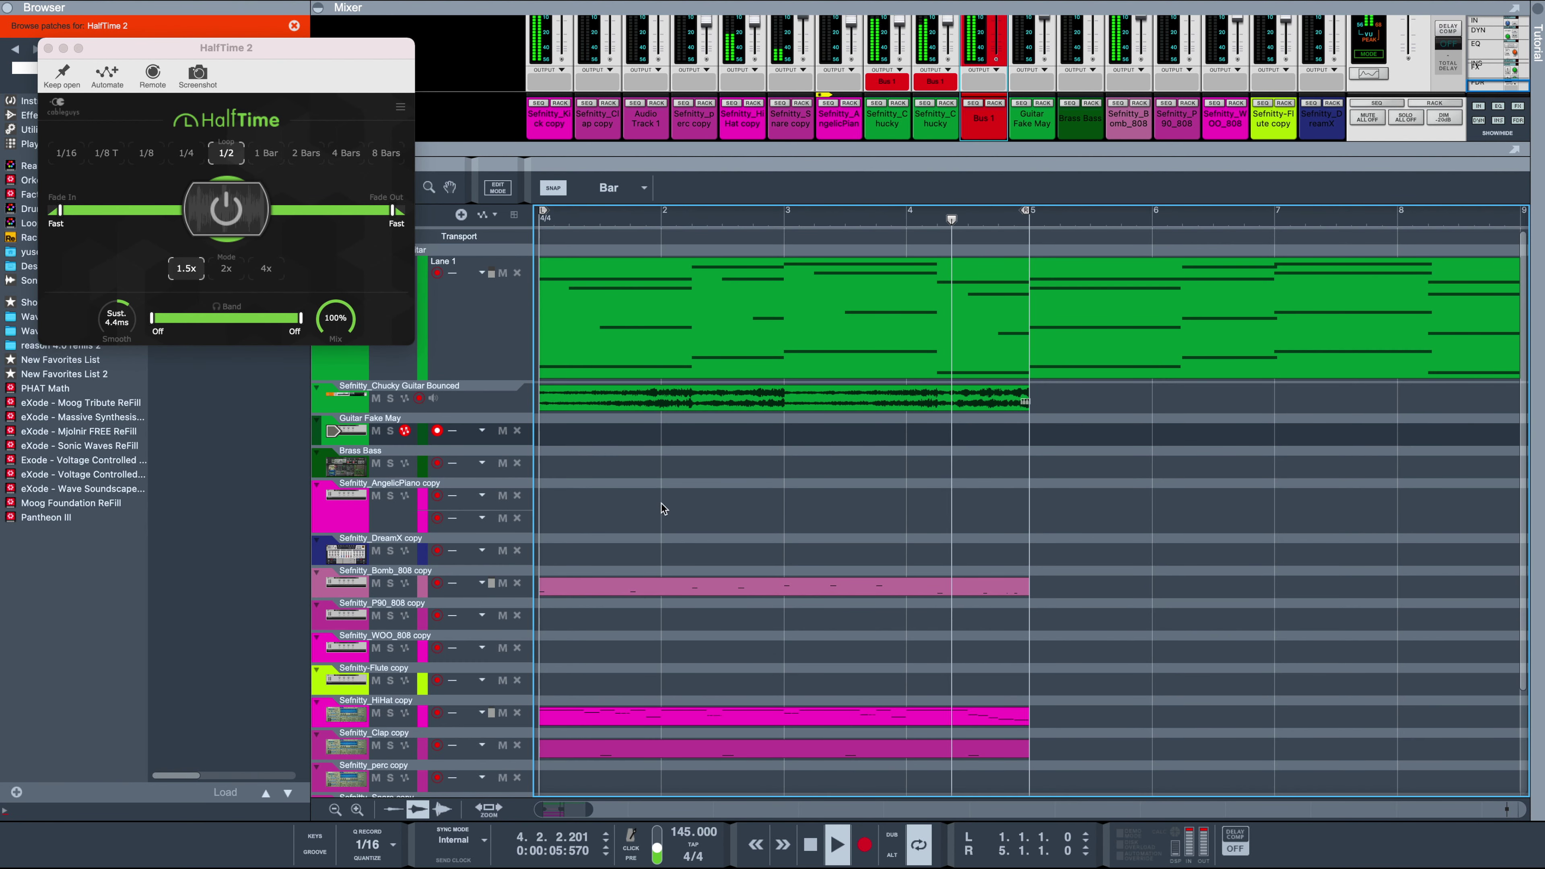
scroll(381, 670, down, 1)
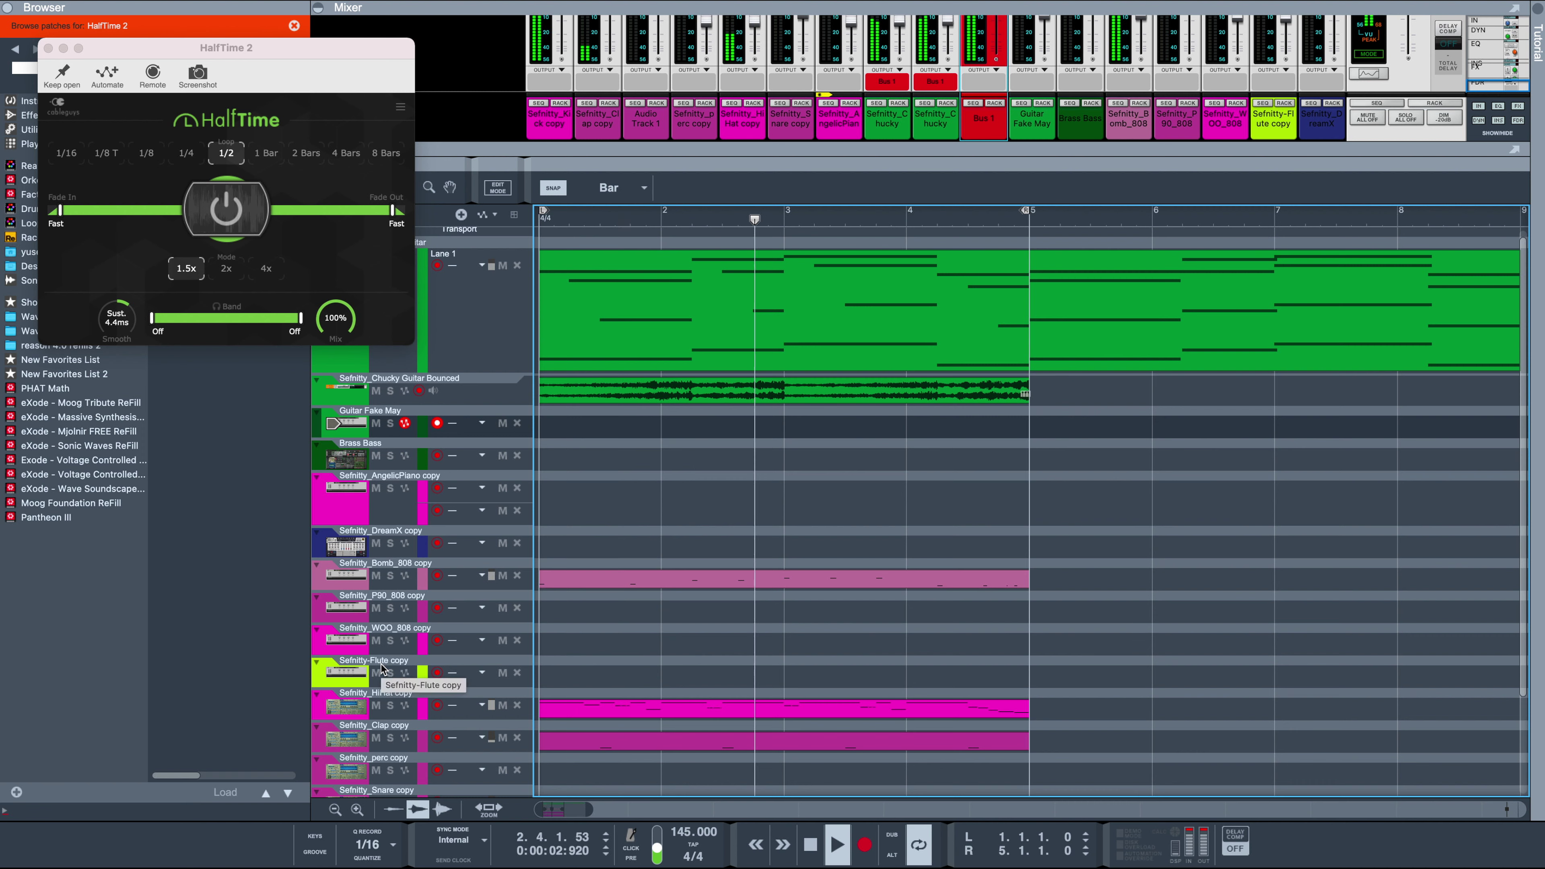
click(347, 425)
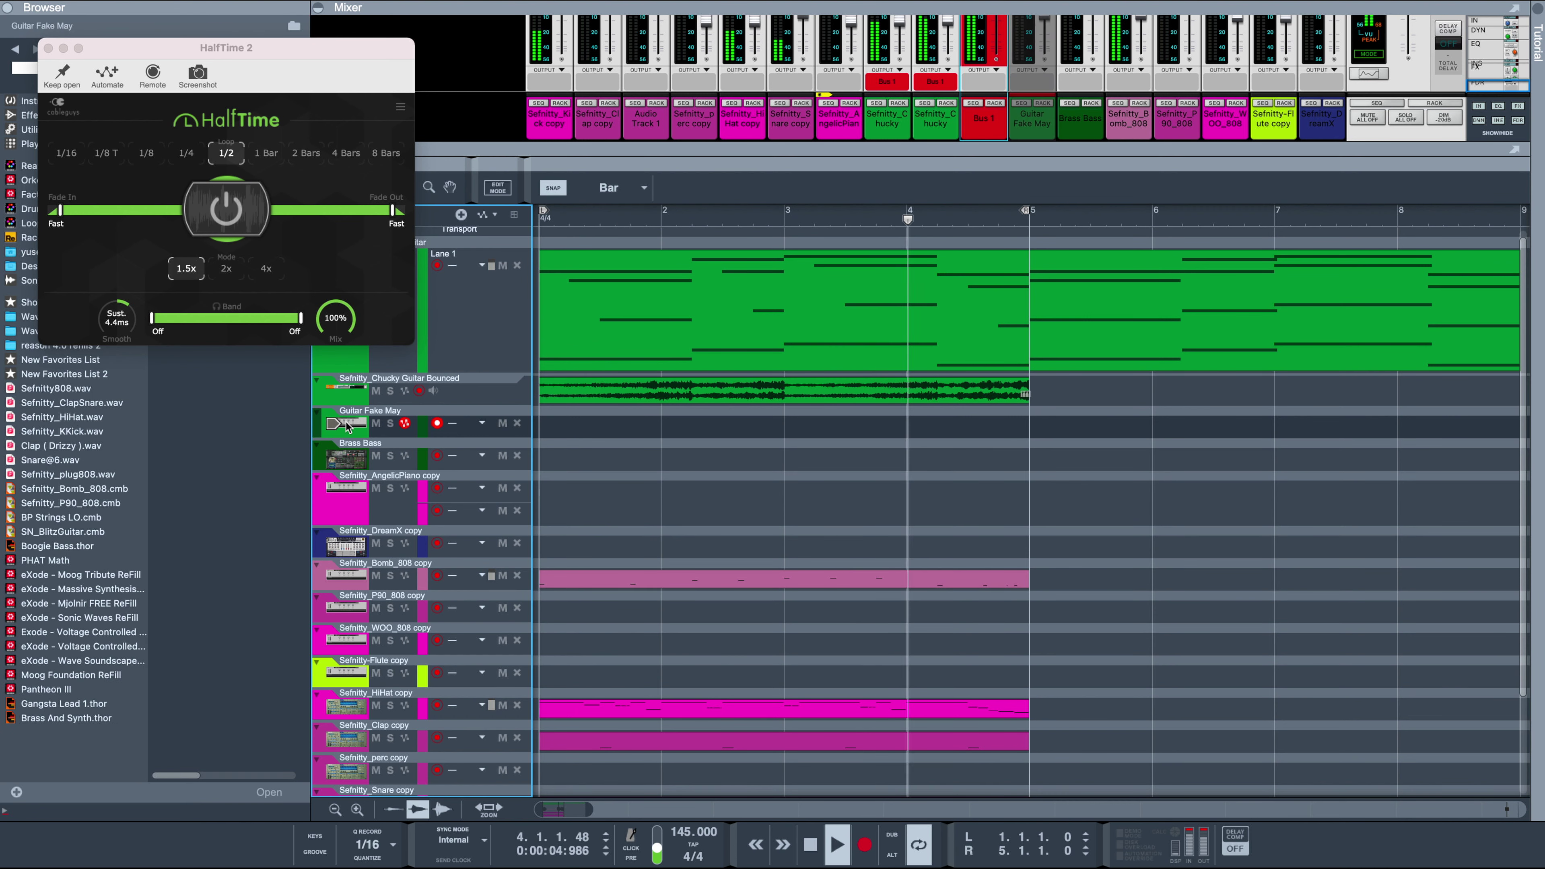